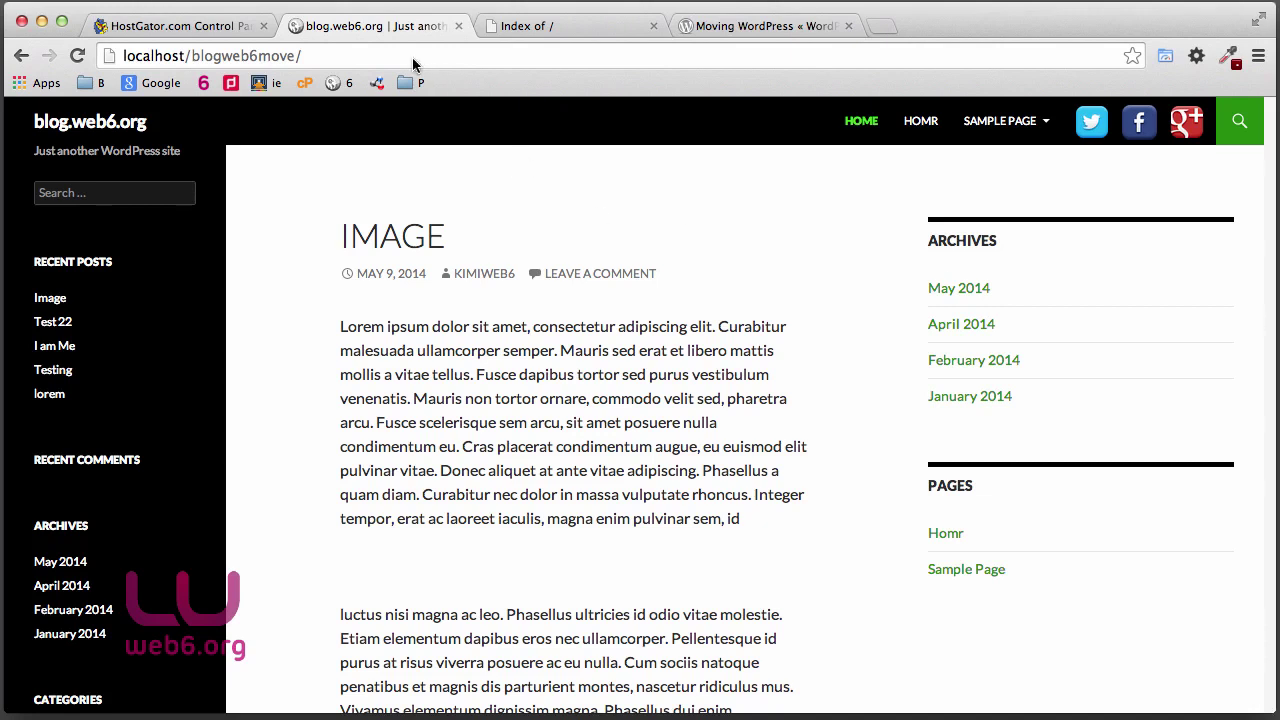
Review the local blog, wphowtosite.com and HostGator cPanel tabs, then show the Moving WordPress codex guide.
left_click_drag(363, 56, 96, 55)
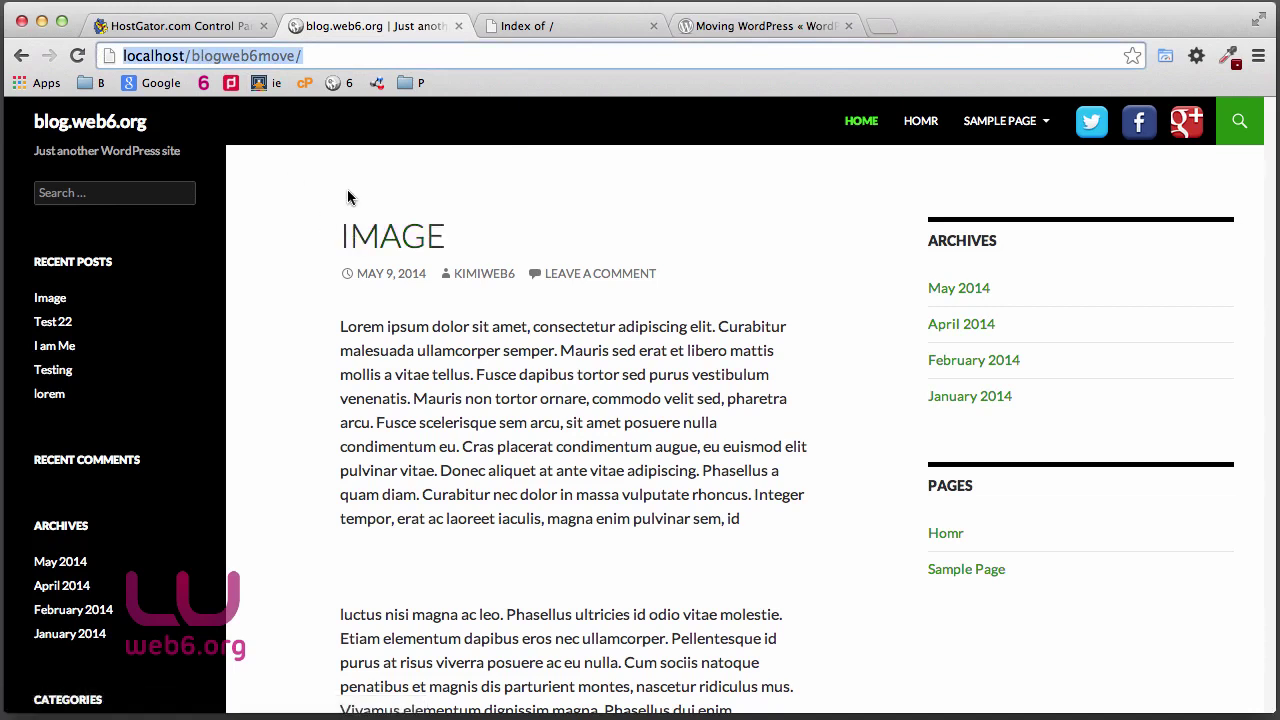
left_click(495, 28)
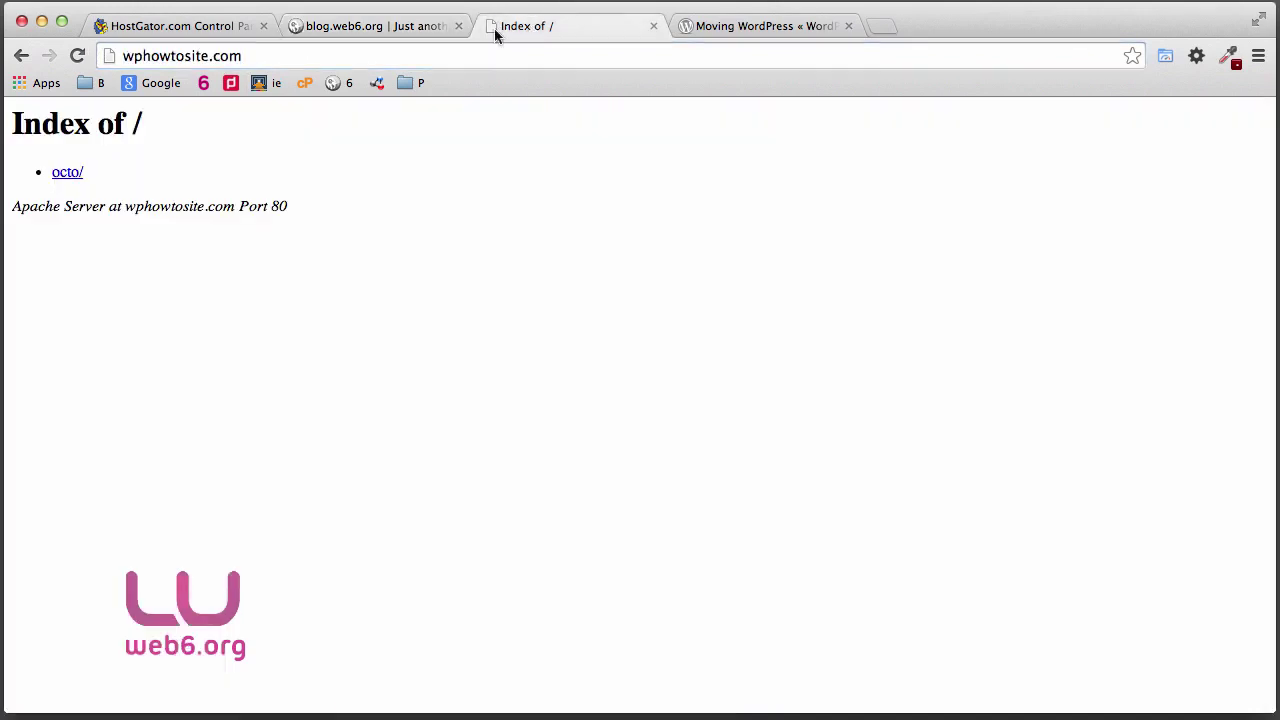
left_click(271, 58)
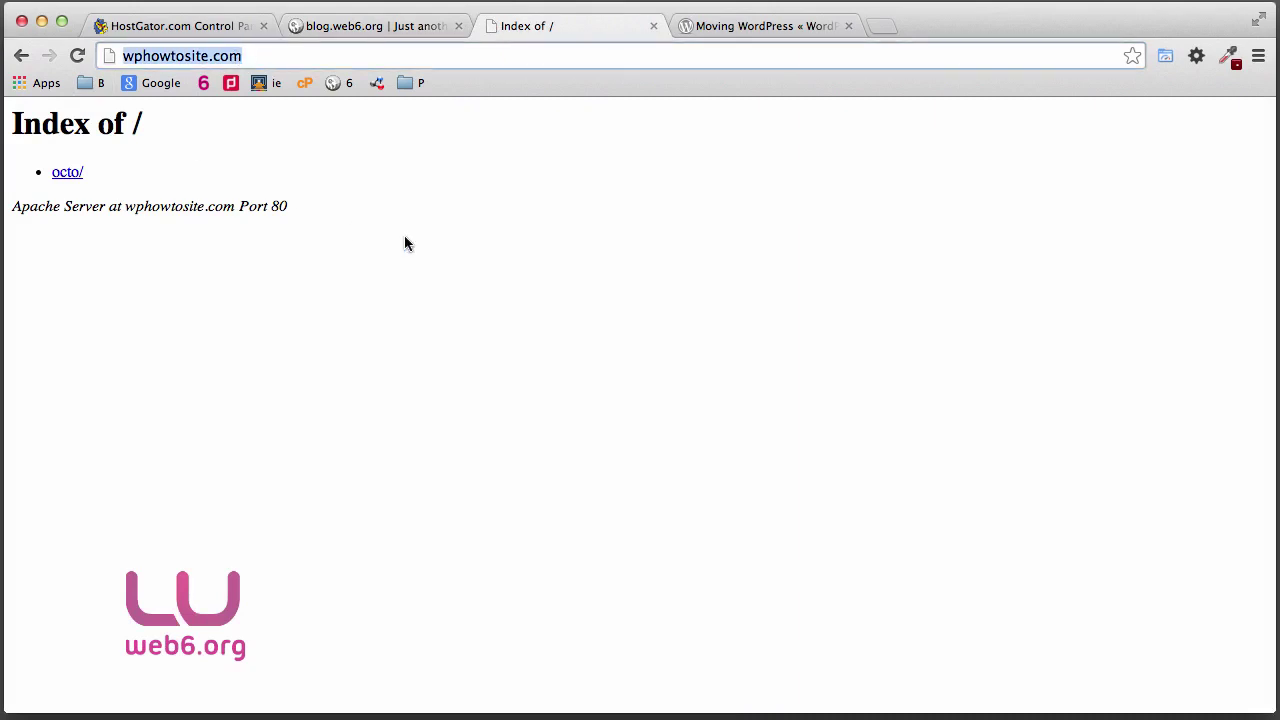
left_click(208, 26)
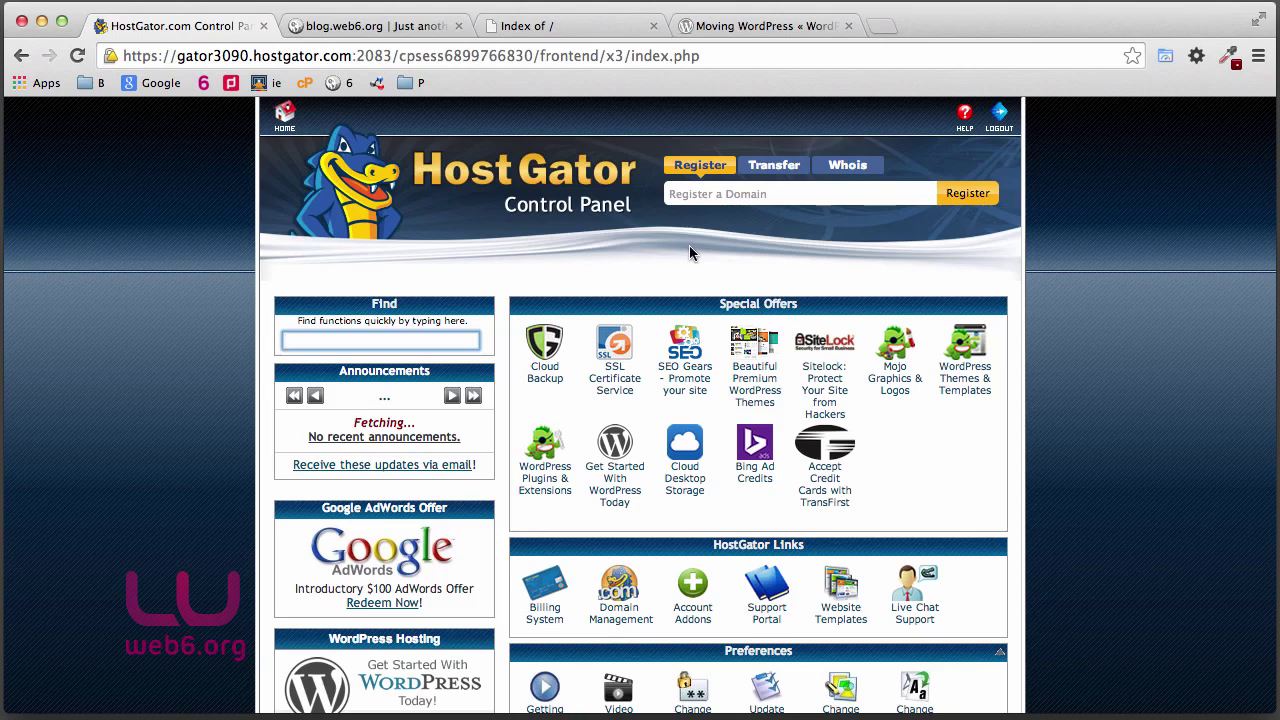
left_click(563, 26)
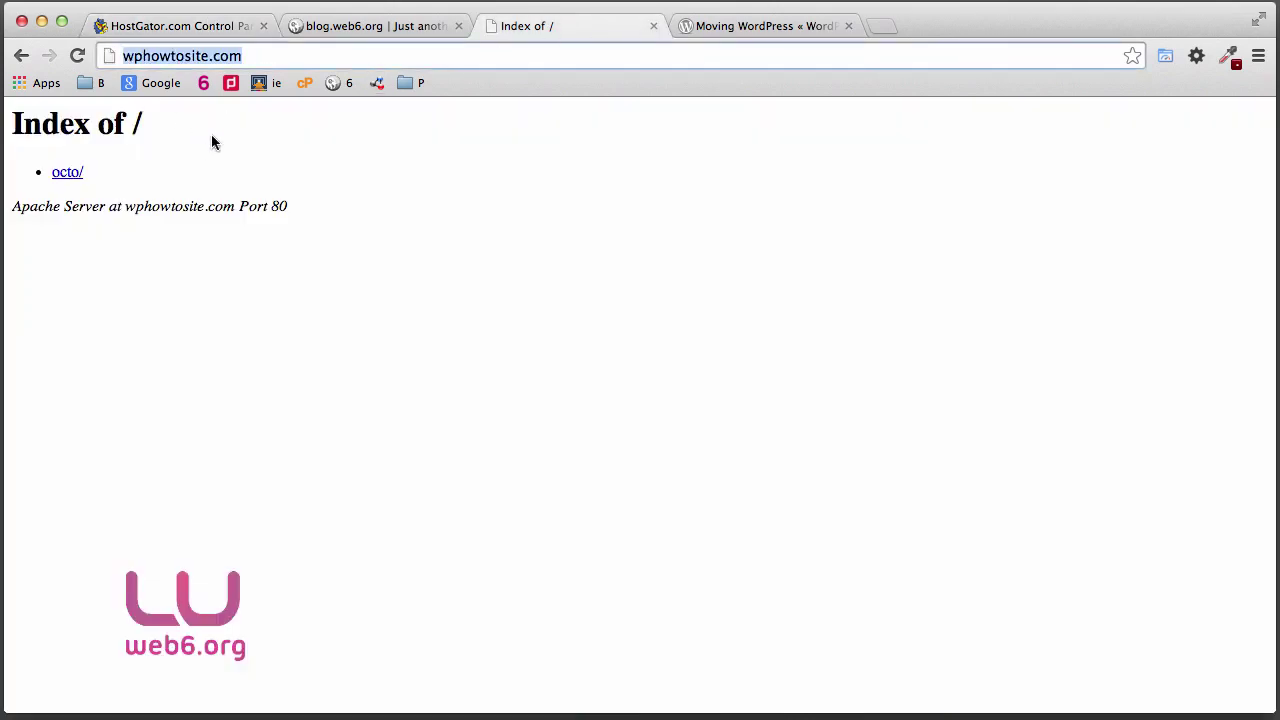
left_click(737, 29)
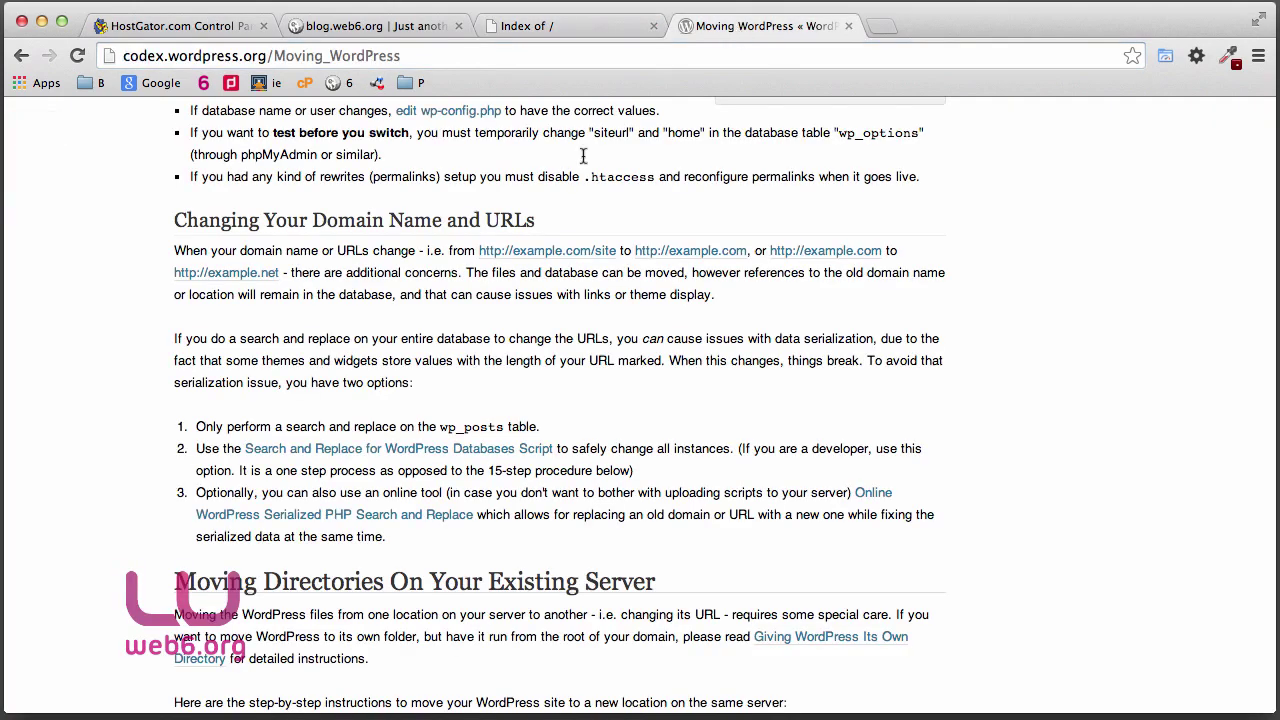
Follow the codex link to the Search and Replace for WordPress Databases script page.
left_click(397, 56)
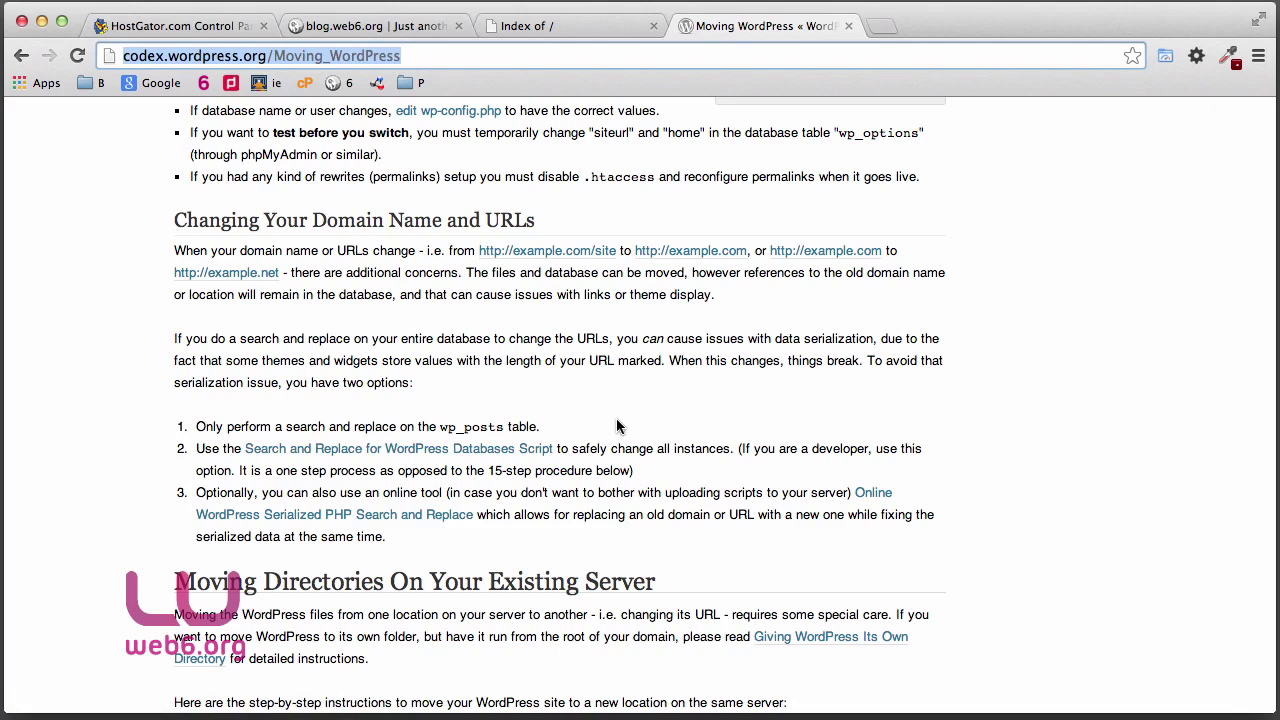
left_click(294, 453)
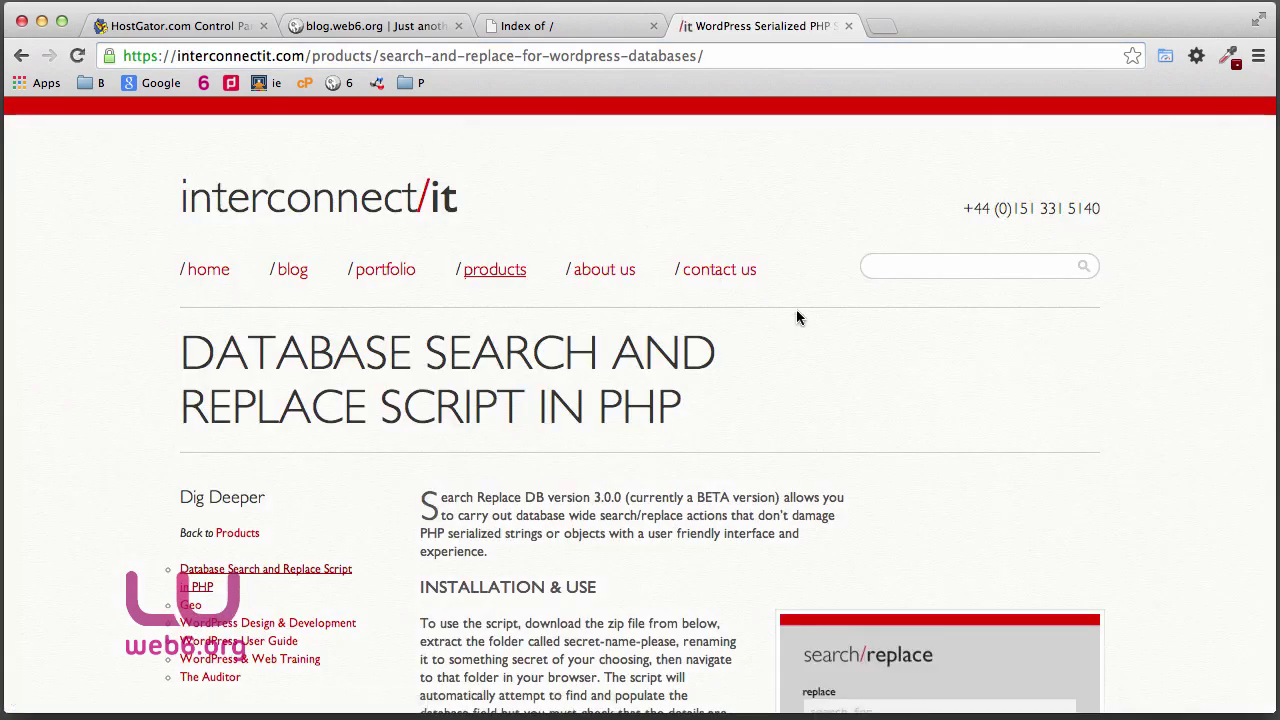
Download the Search Replace DB version 3.0.0 beta zip from the interconnect/it page.
scroll(796, 317, "down", 5)
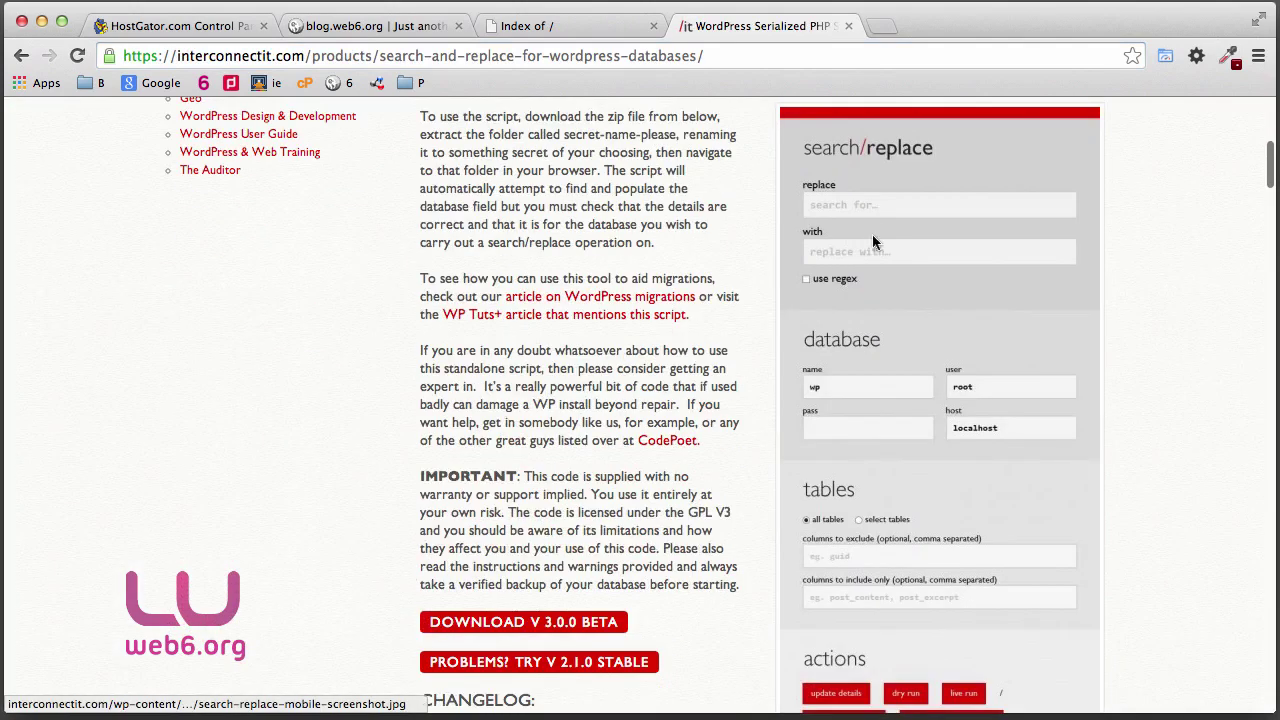
scroll(434, 331, "down", 3)
scroll(423, 322, "down", 4)
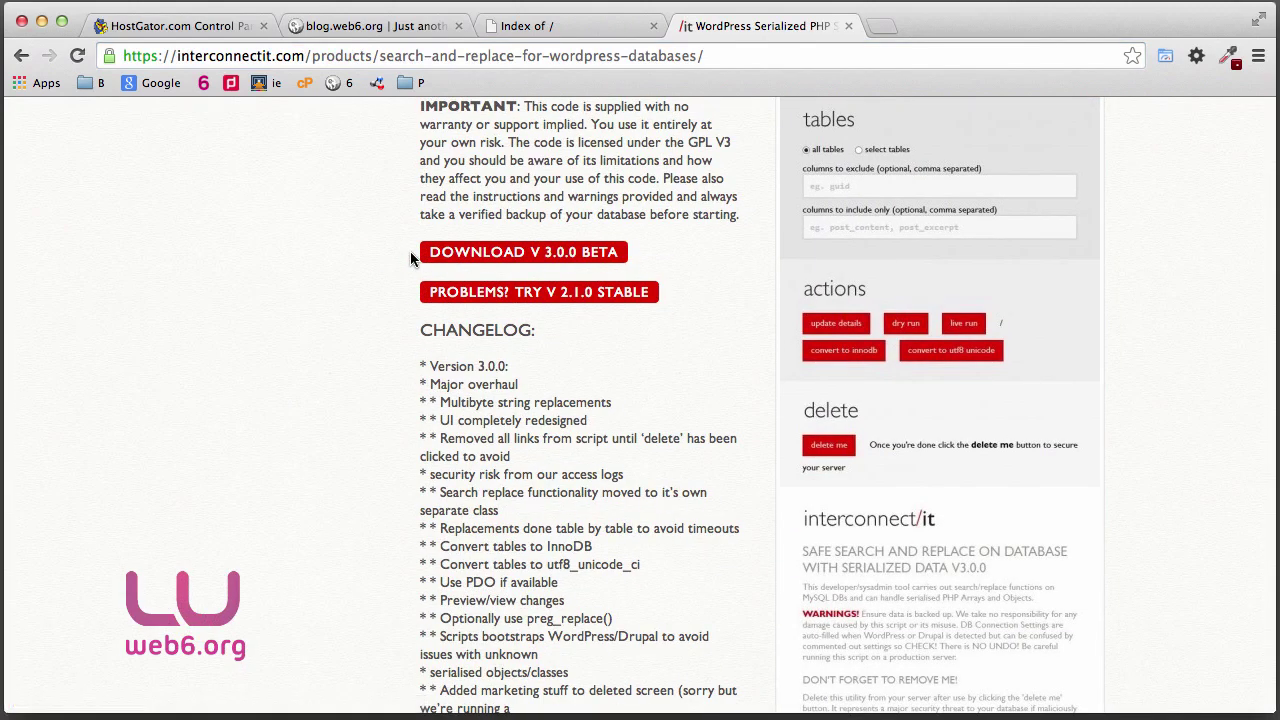
left_click(550, 258)
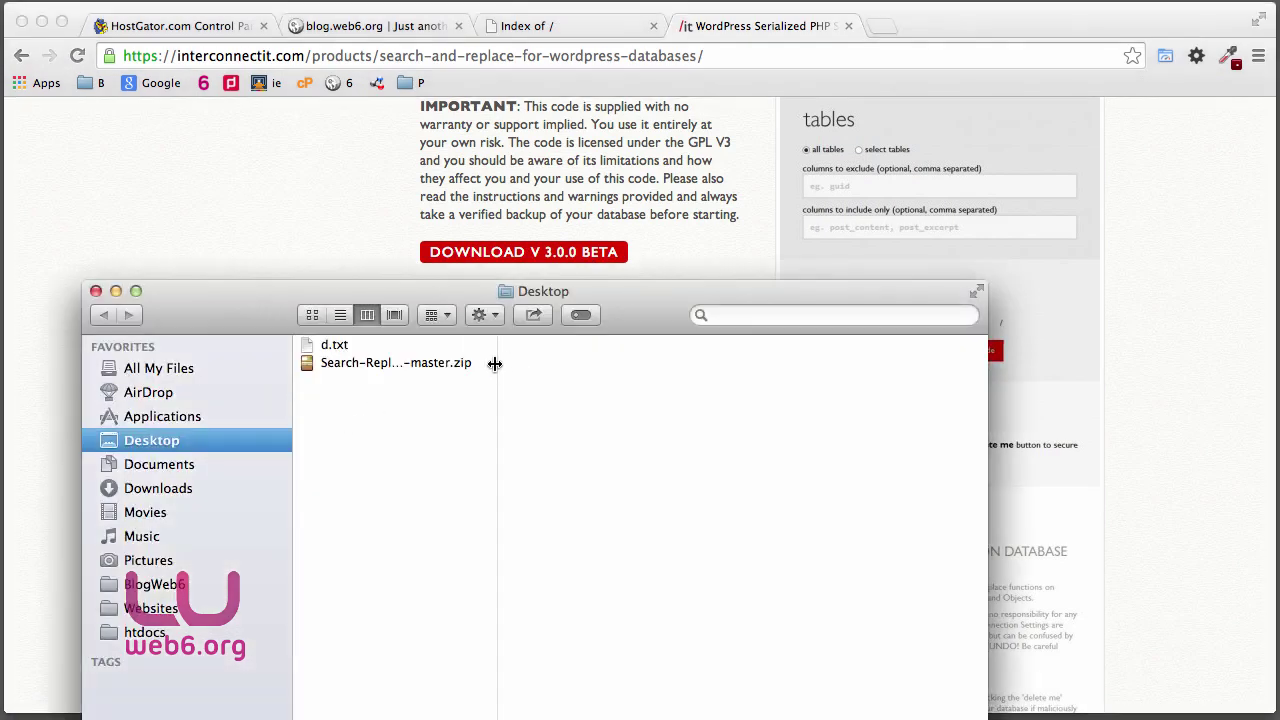
Check Search-Replace-DB-master.zip on the Desktop, then switch Chrome to the local blog tab.
left_click_drag(496, 365, 783, 371)
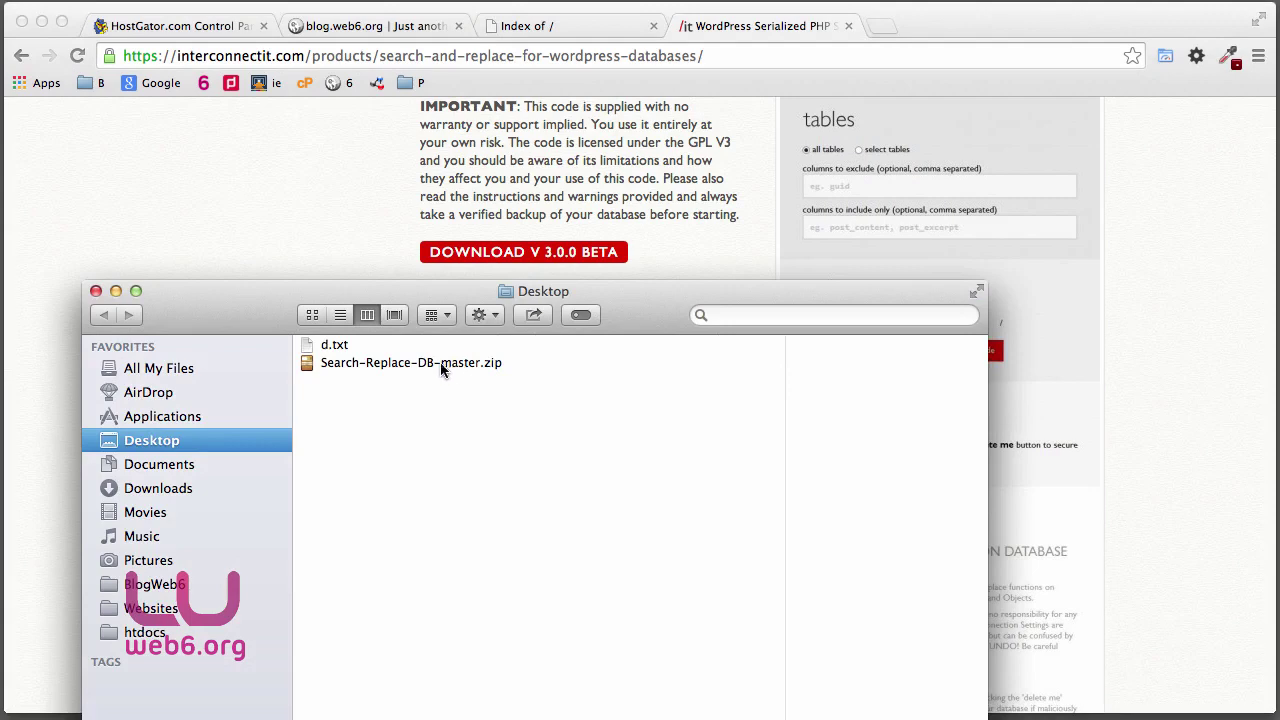
left_click(116, 291)
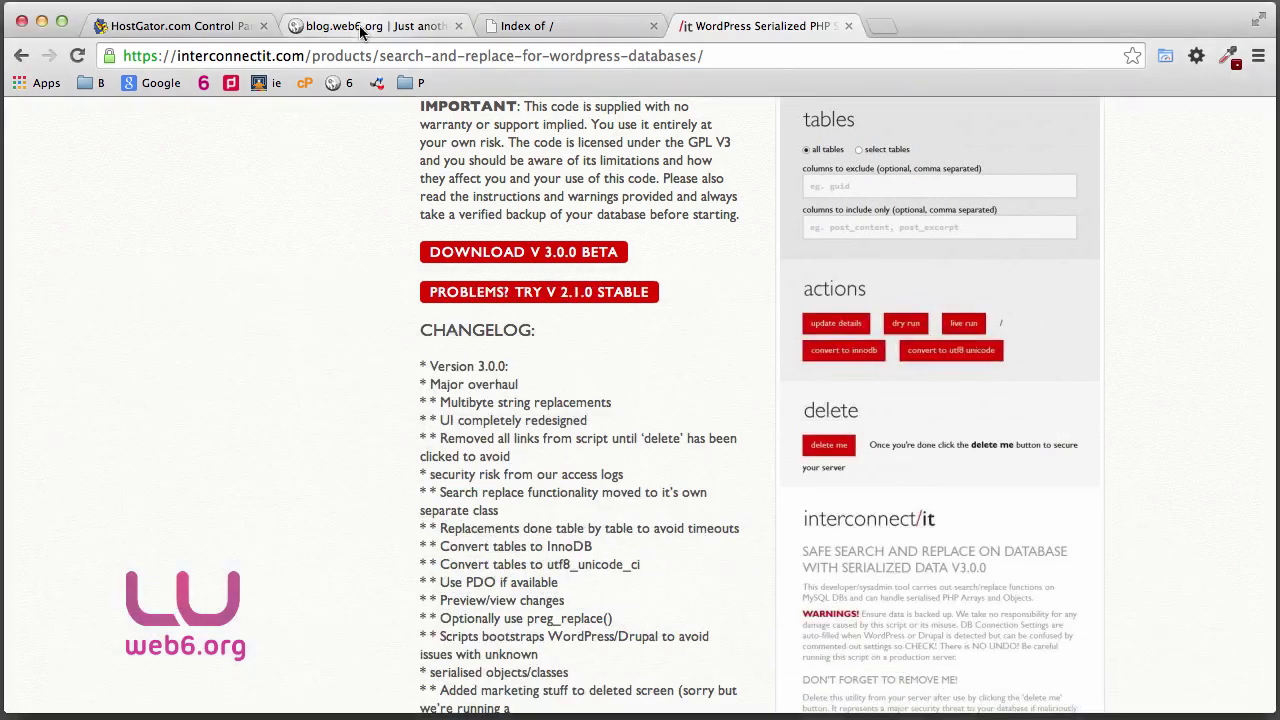
left_click(359, 25)
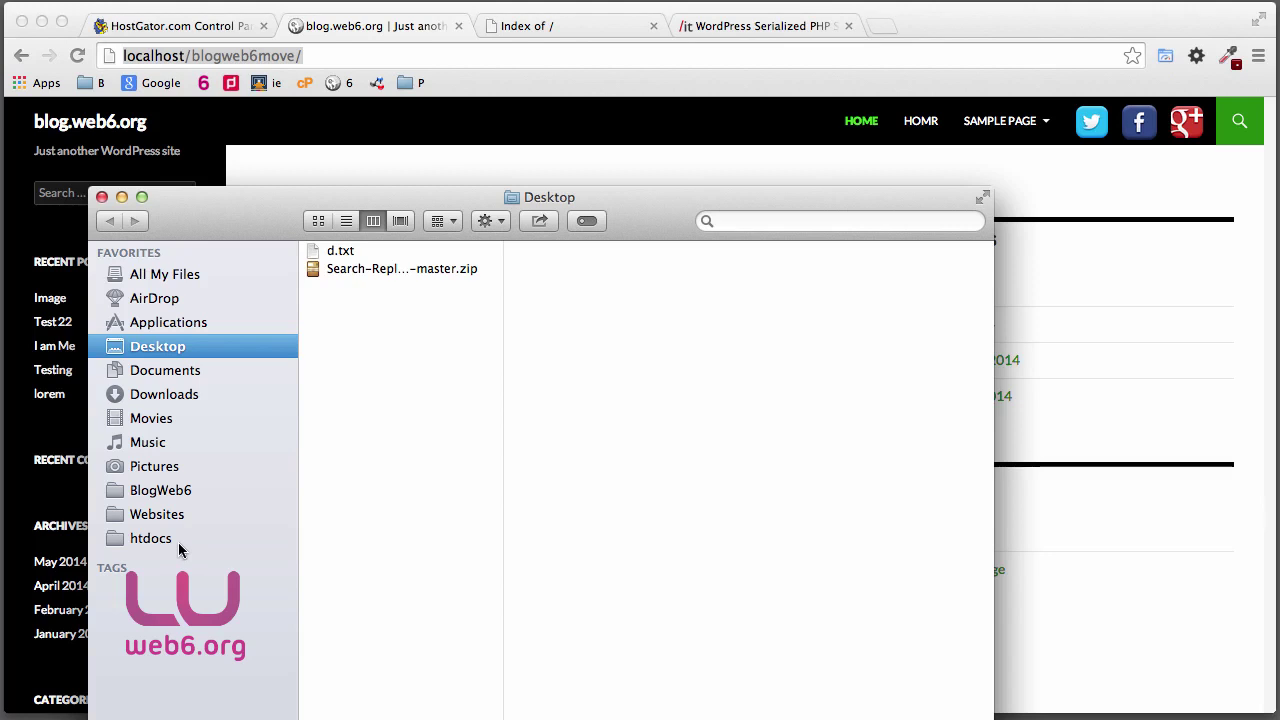
Compress the 20 files in htdocs/blogweb6move into an archive named blogweb6move-files.zip.
left_click(148, 544)
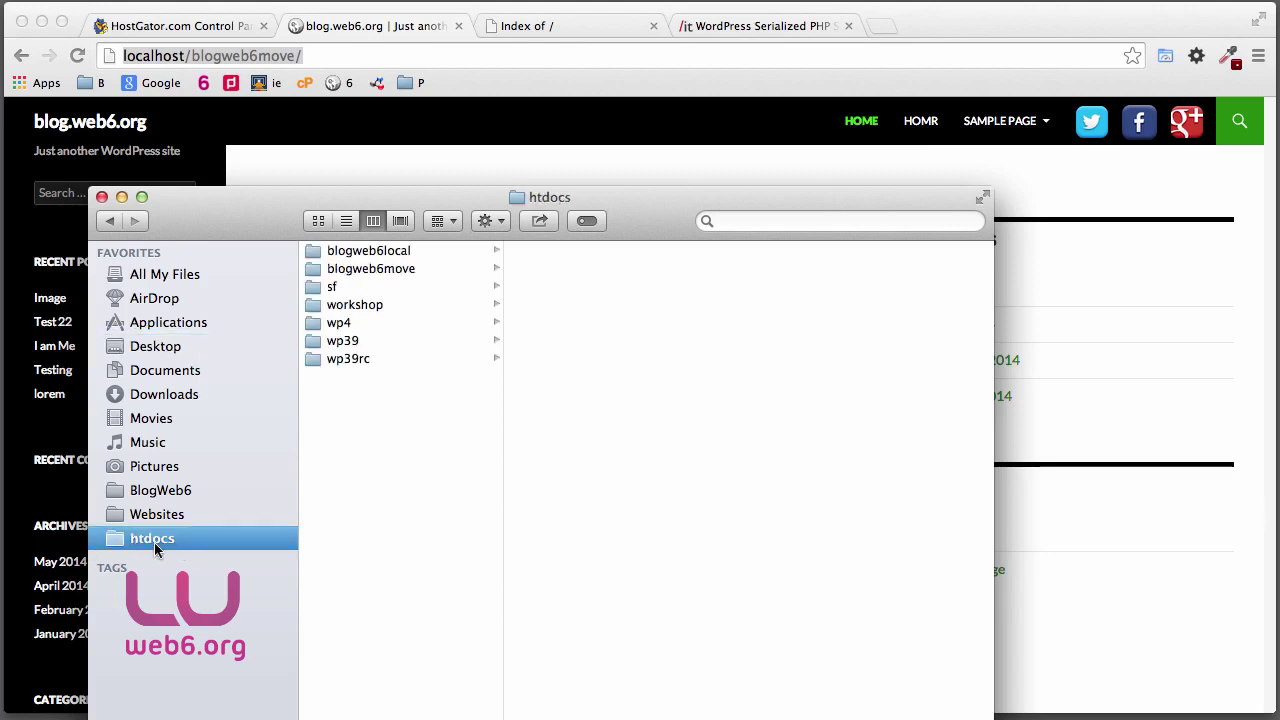
left_click(398, 268)
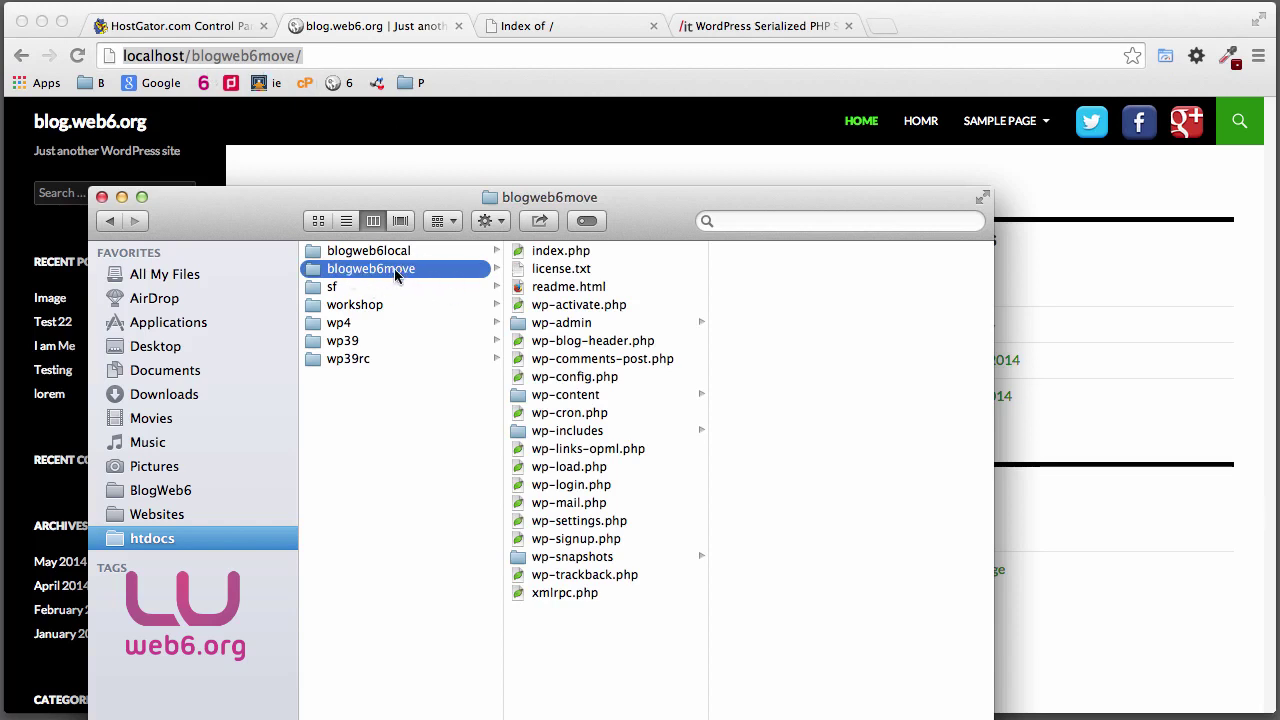
left_click_drag(637, 620, 585, 245)
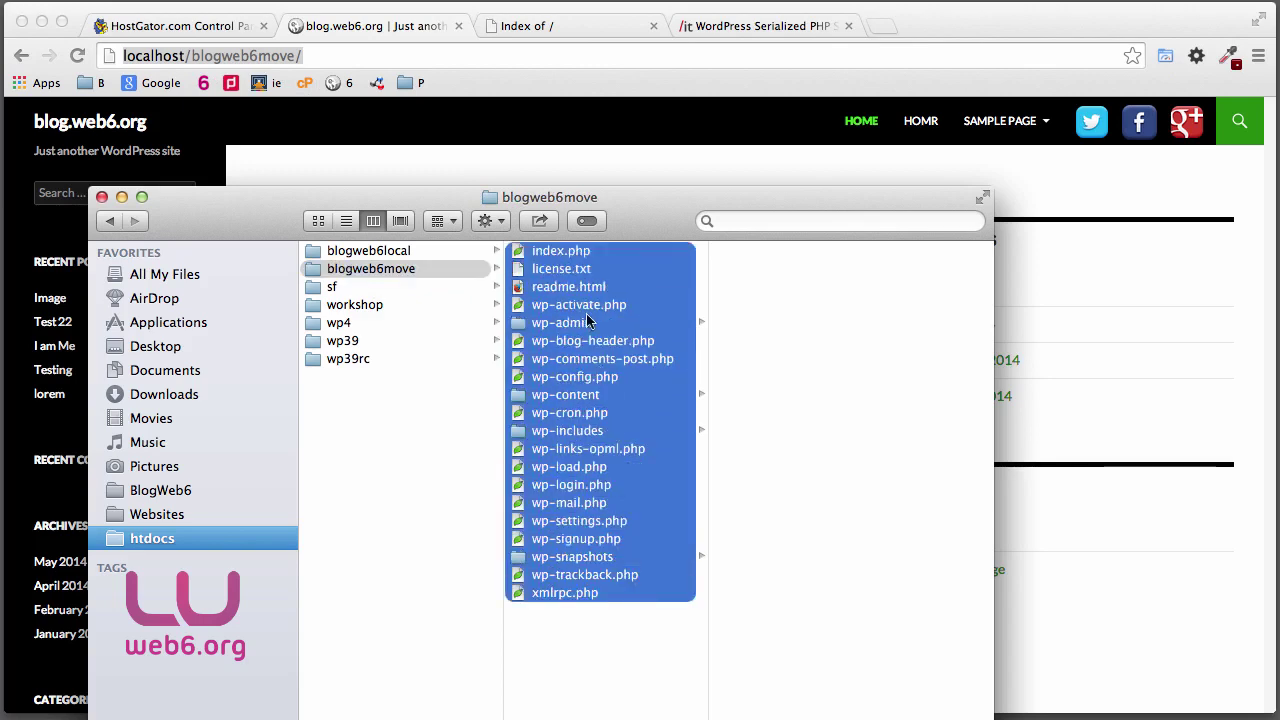
right_click(583, 316)
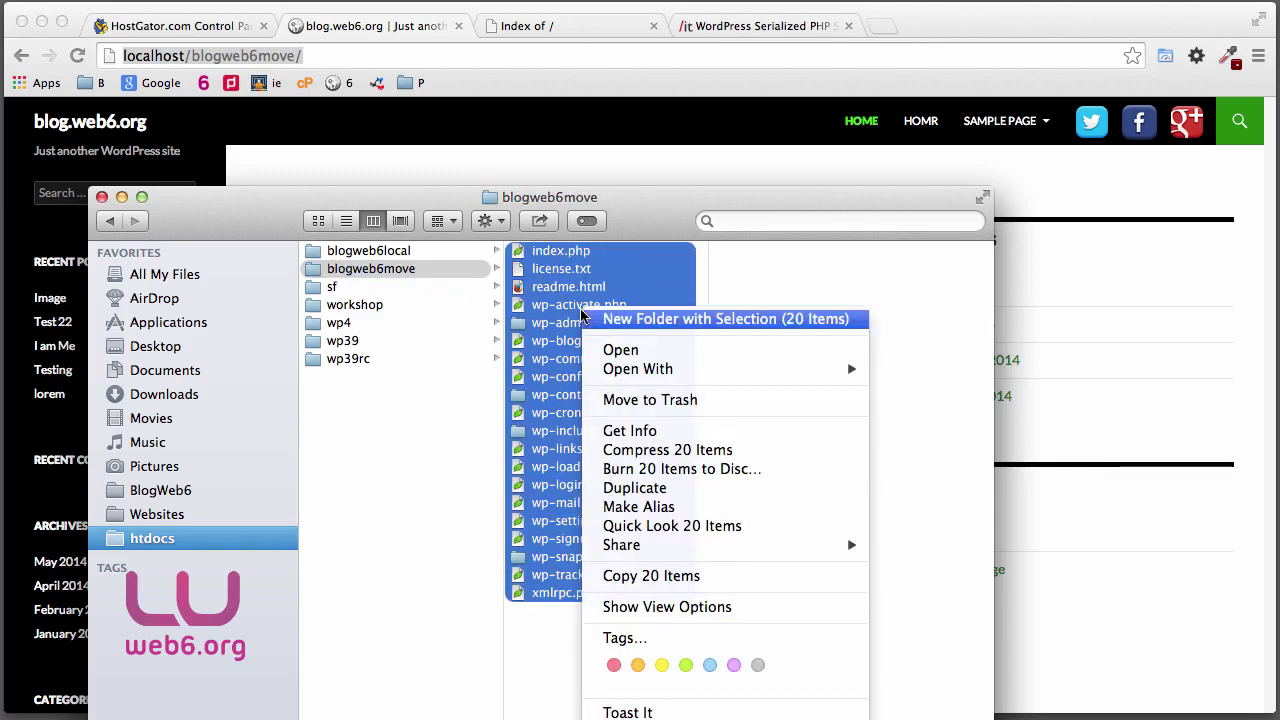
left_click(655, 450)
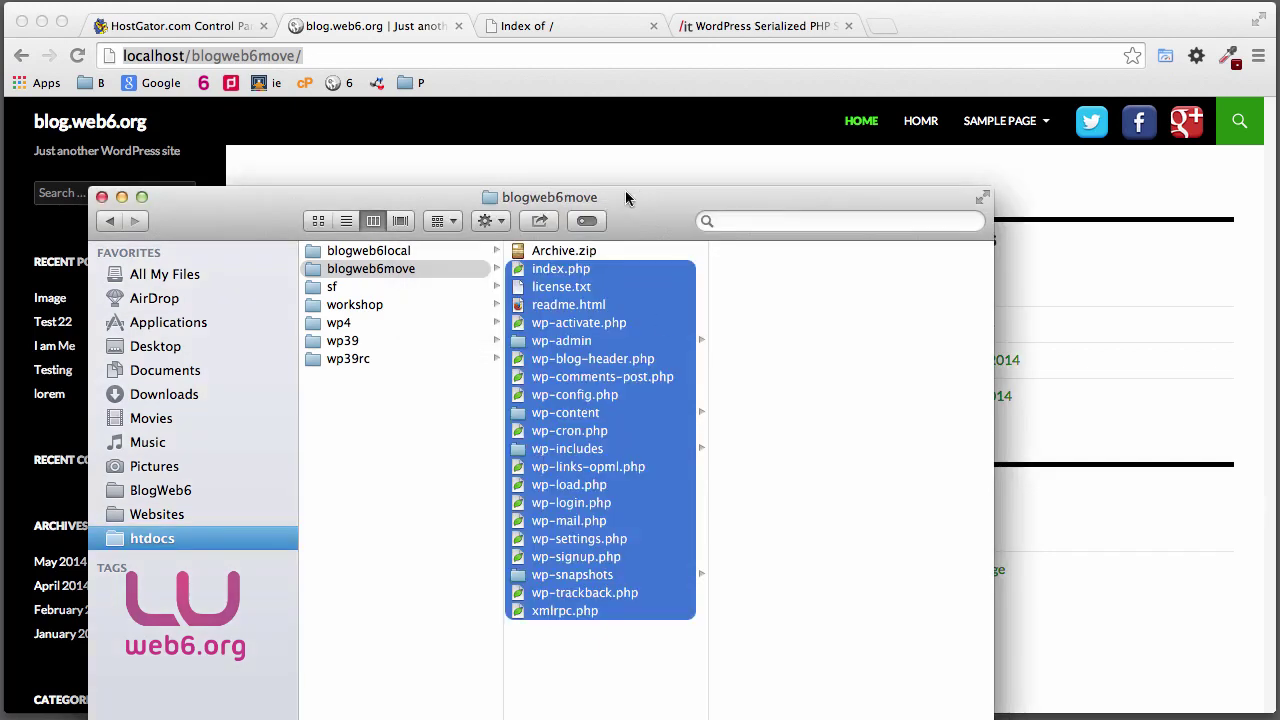
left_click(570, 252)
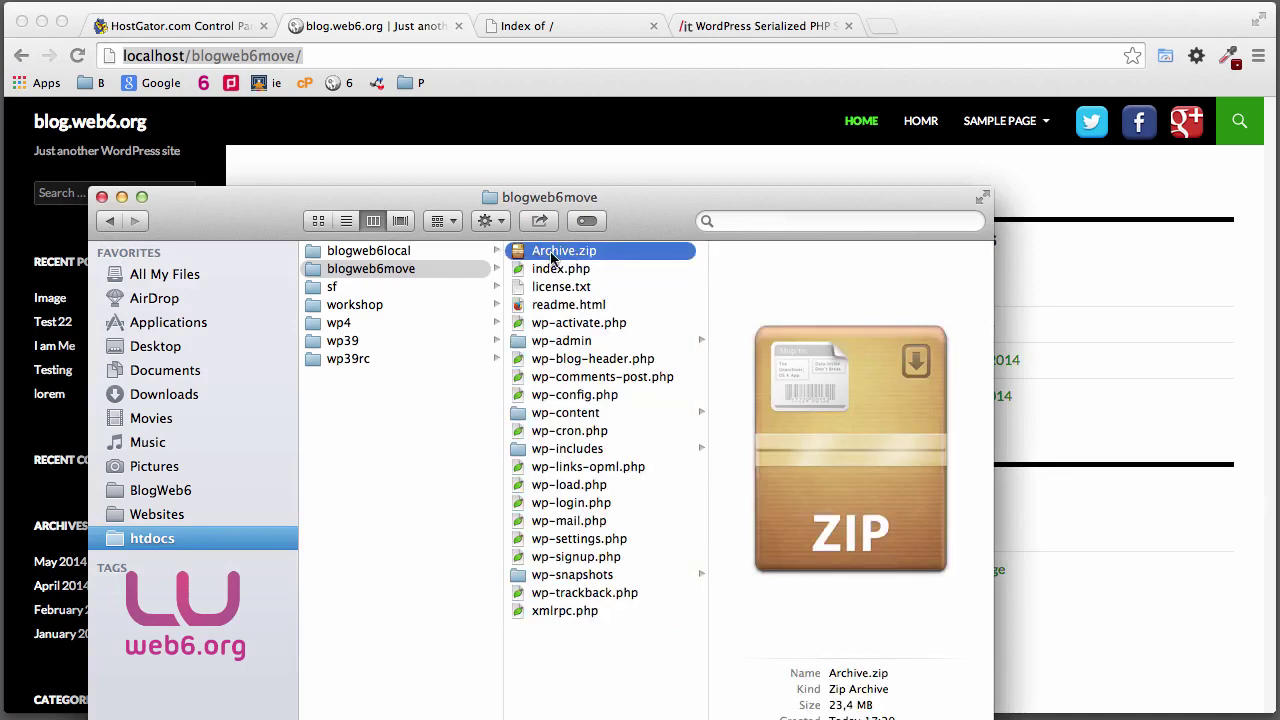
left_click(552, 256)
type("blogw")
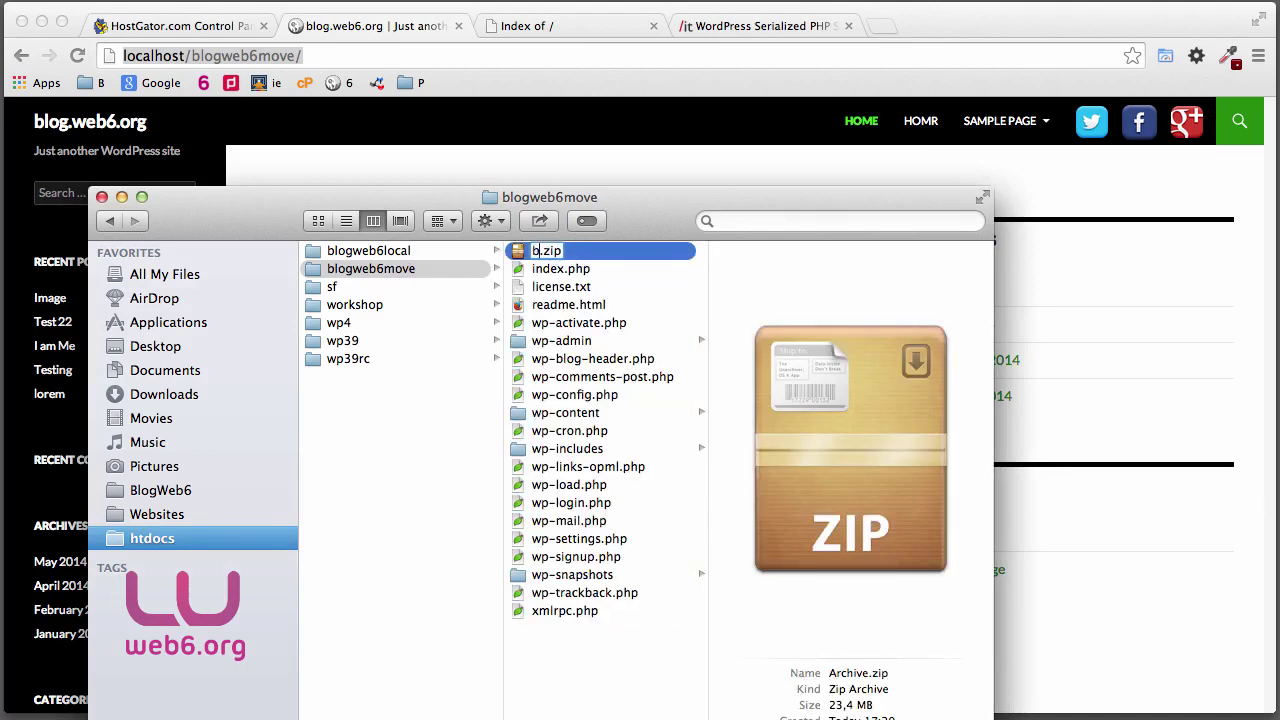
type("eb6mo")
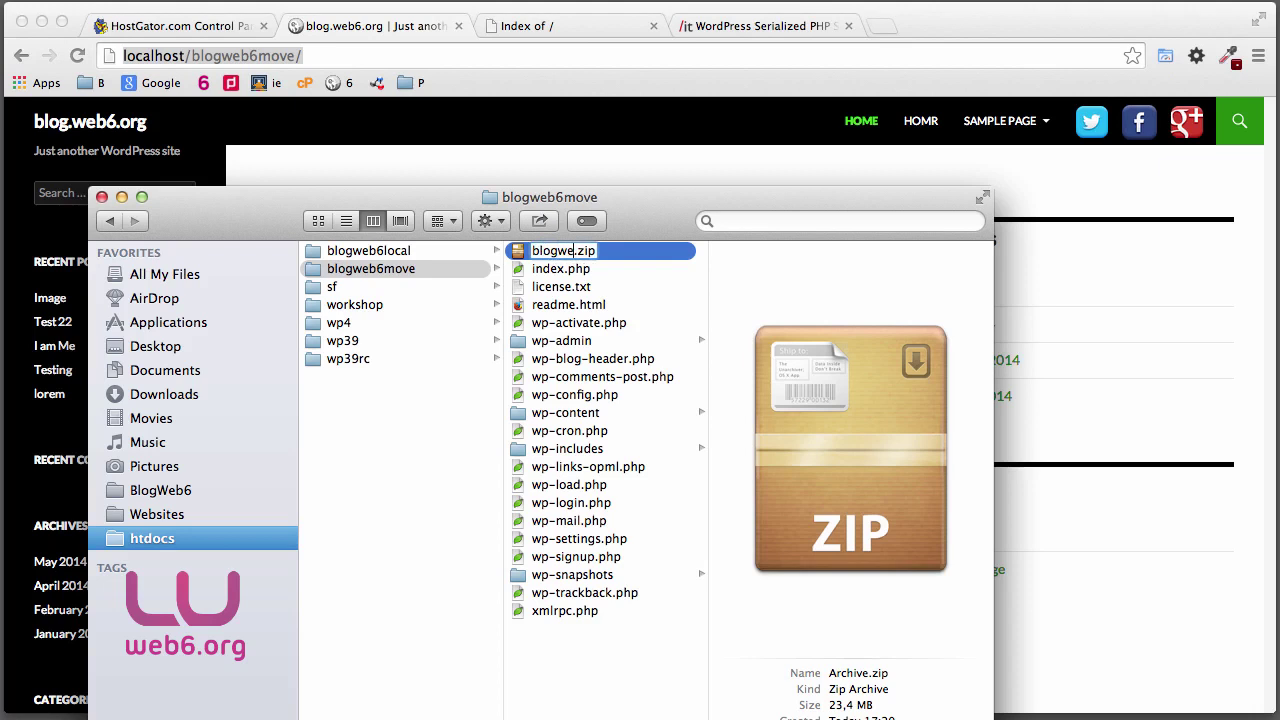
type("ve-fil")
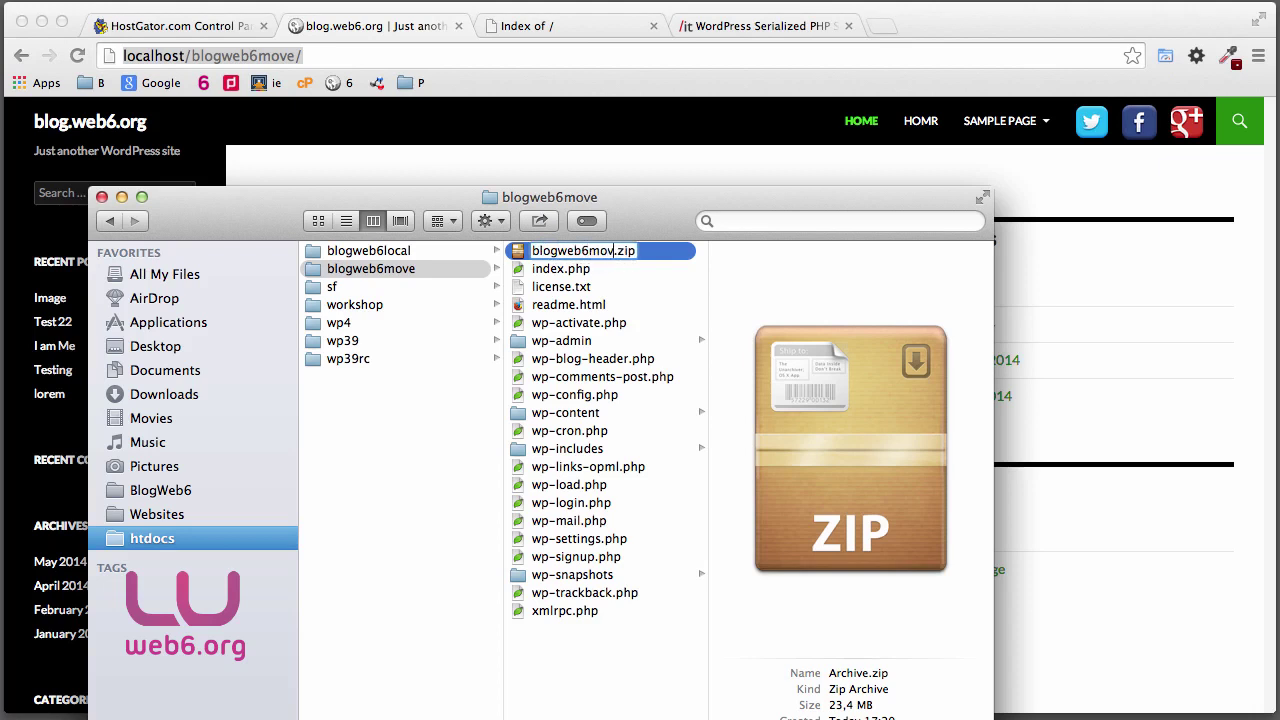
type("es")
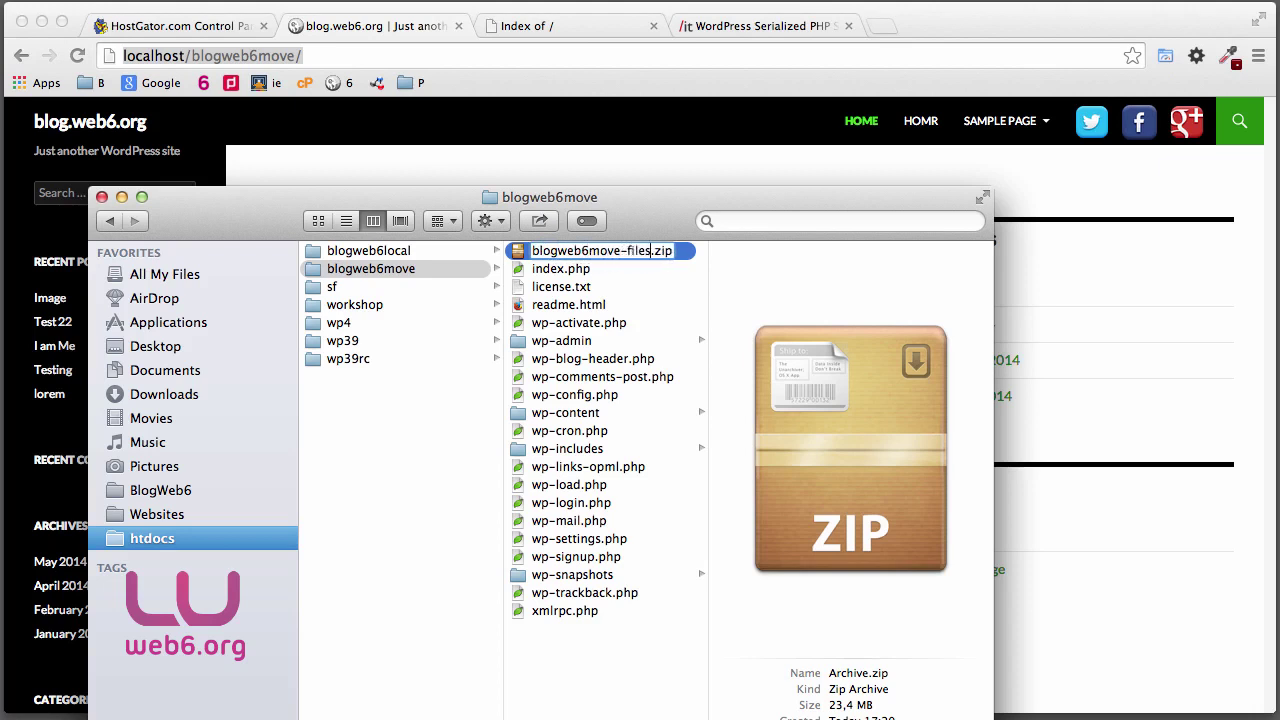
key("Return")
Paste a copy of blogweb6move-files.zip onto the Desktop and open a new blank Chrome tab.
right_click(585, 250)
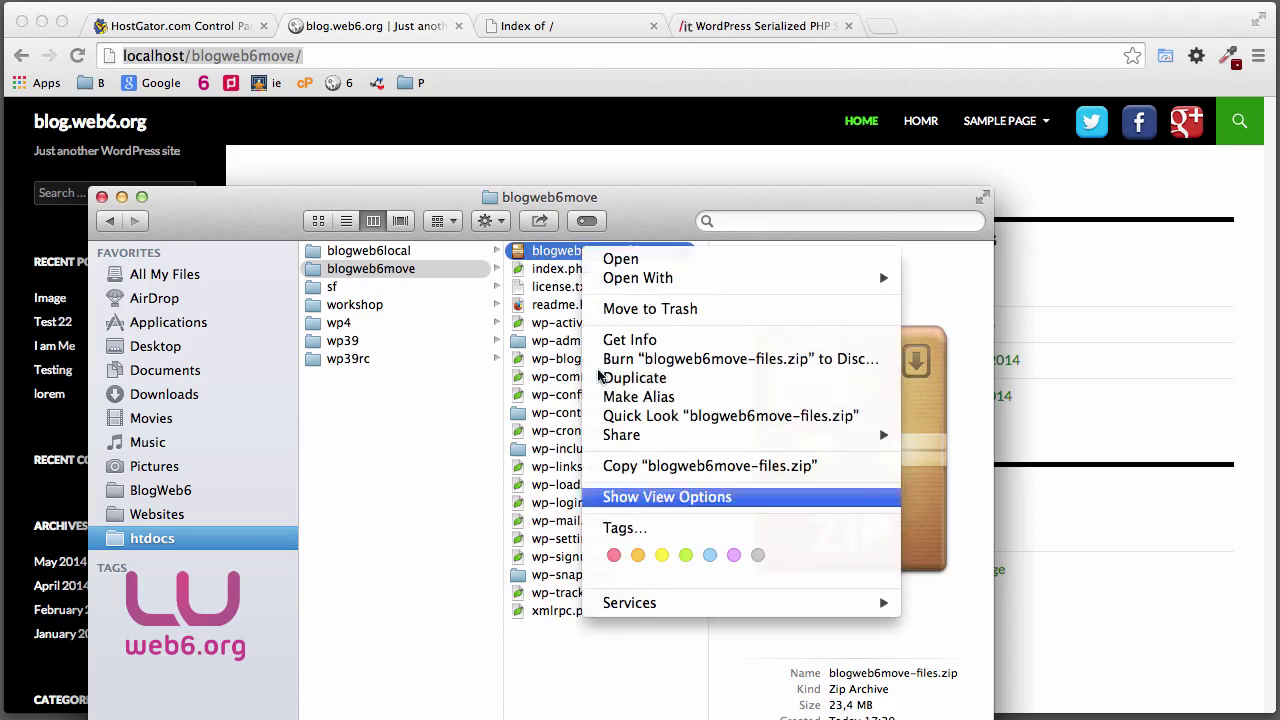
left_click(666, 466)
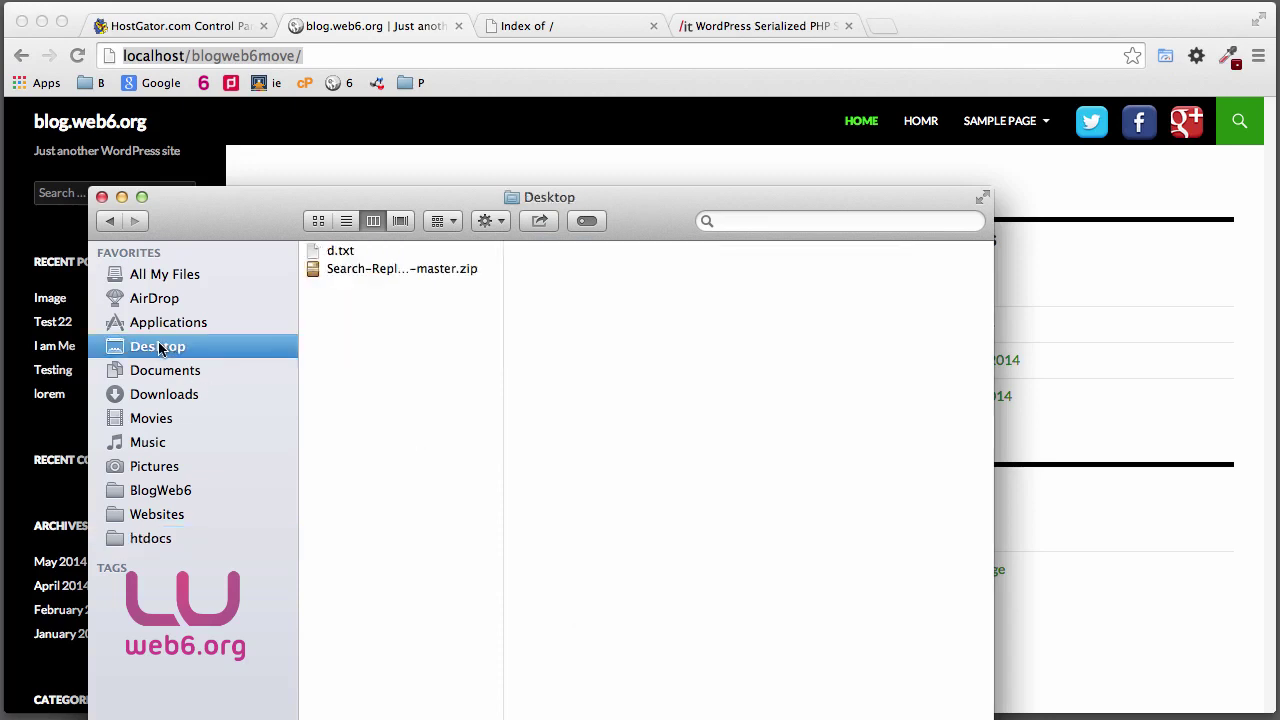
left_click(165, 350)
right_click(380, 358)
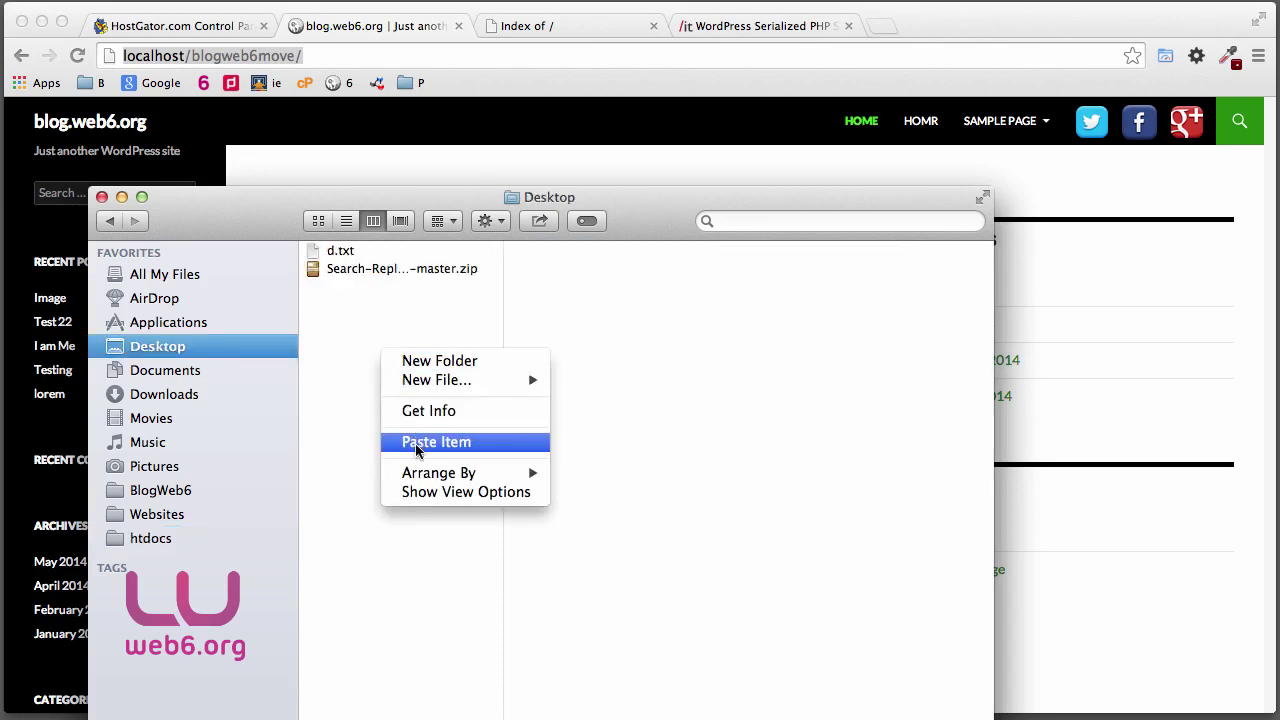
left_click(420, 442)
left_click_drag(503, 310, 824, 317)
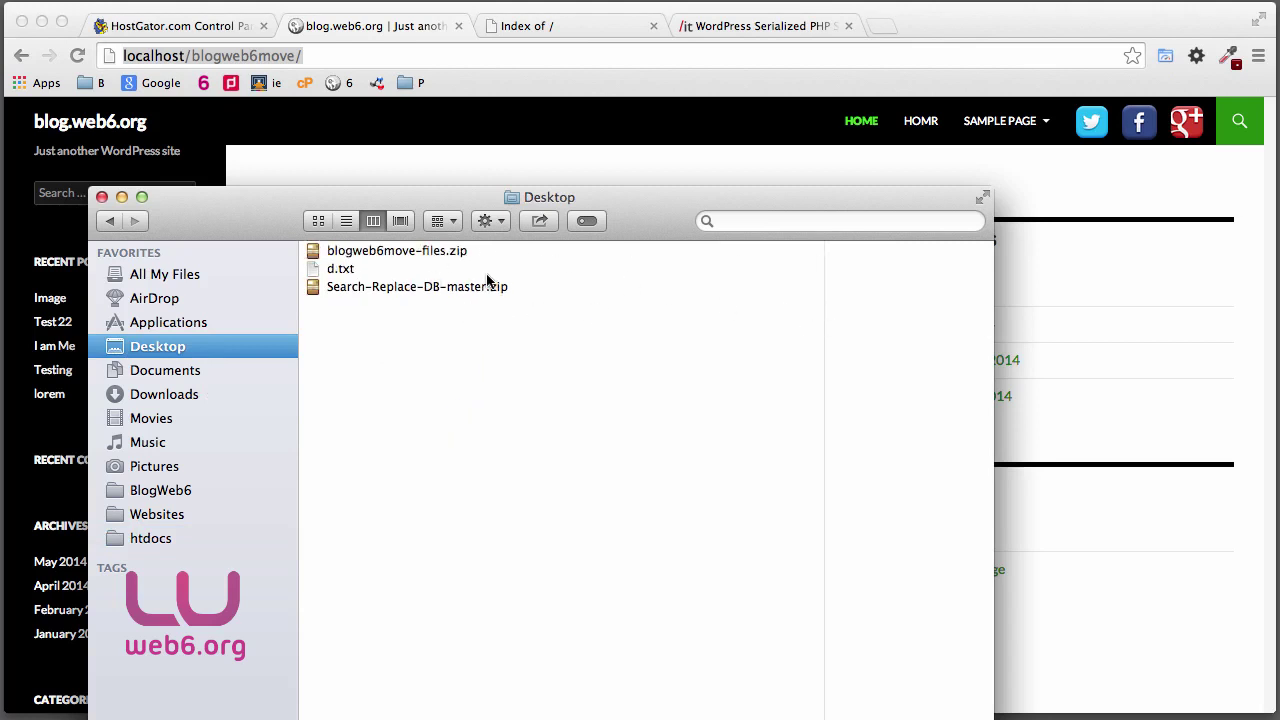
left_click(328, 152)
left_click(882, 26)
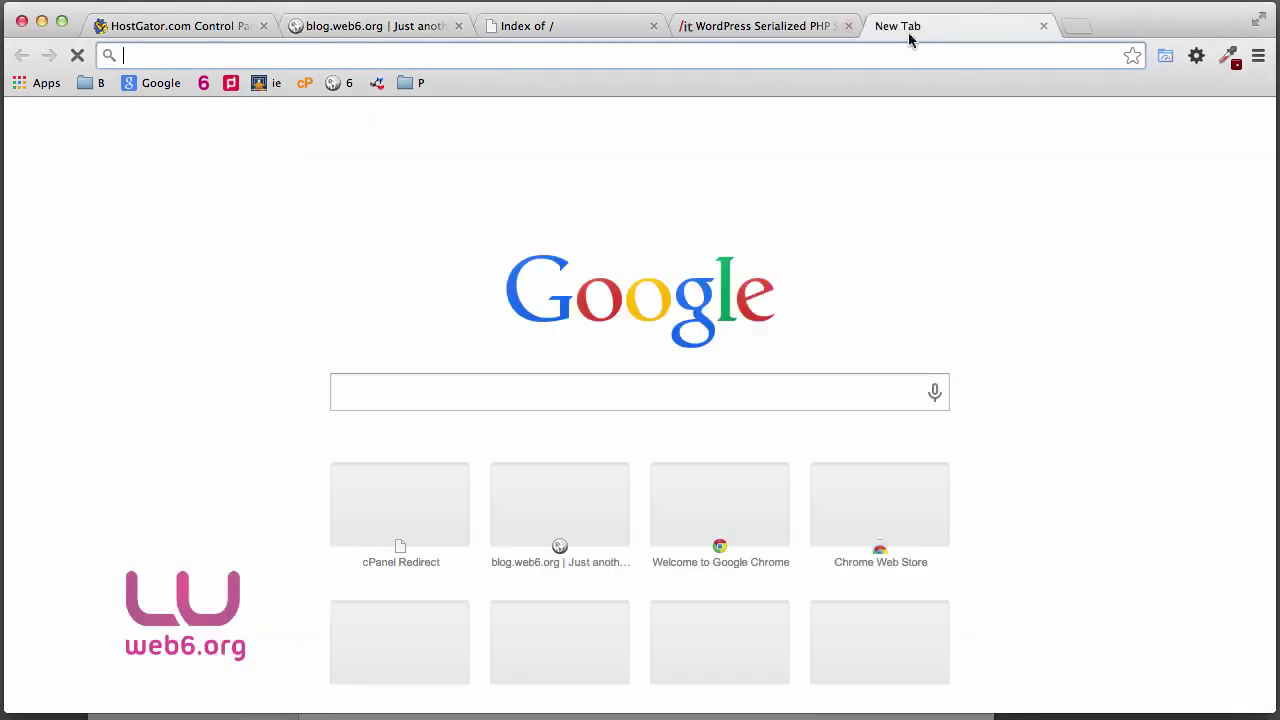
Load localhost/MAMP, open phpMyAdmin, and bring the Finder Desktop window to the front.
left_click(212, 54)
type("localhost")
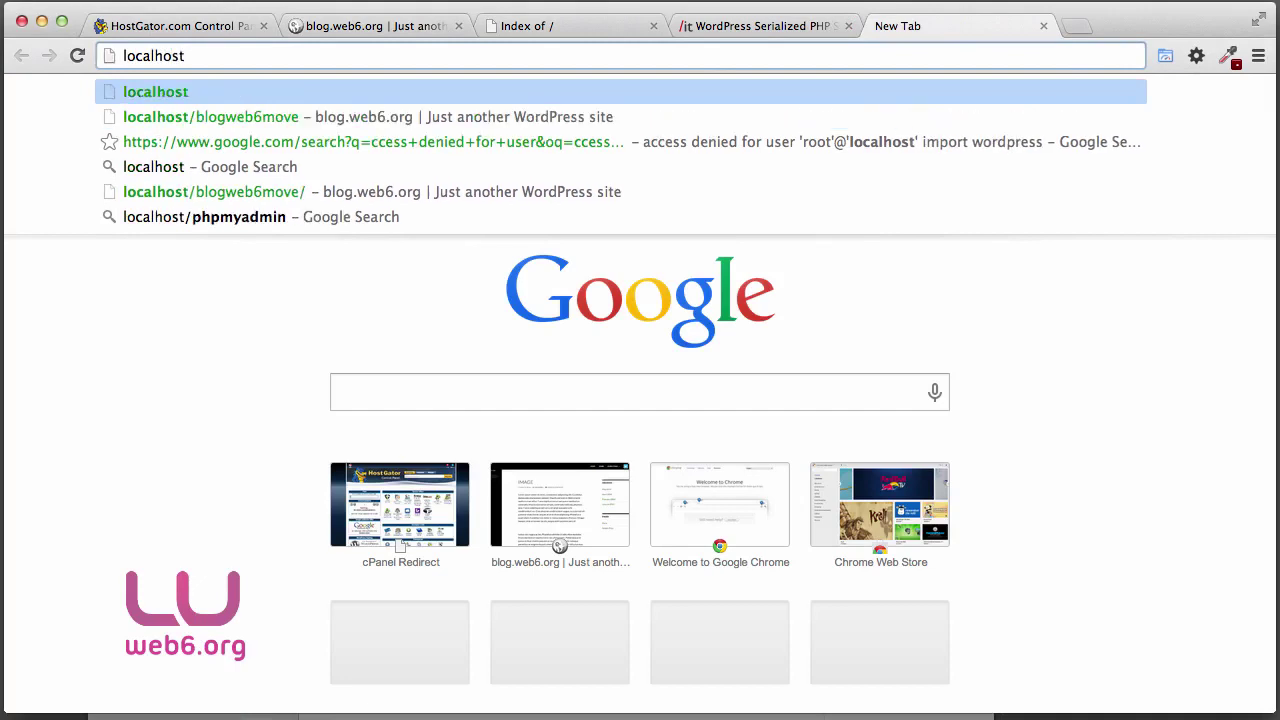
type("/MAMO")
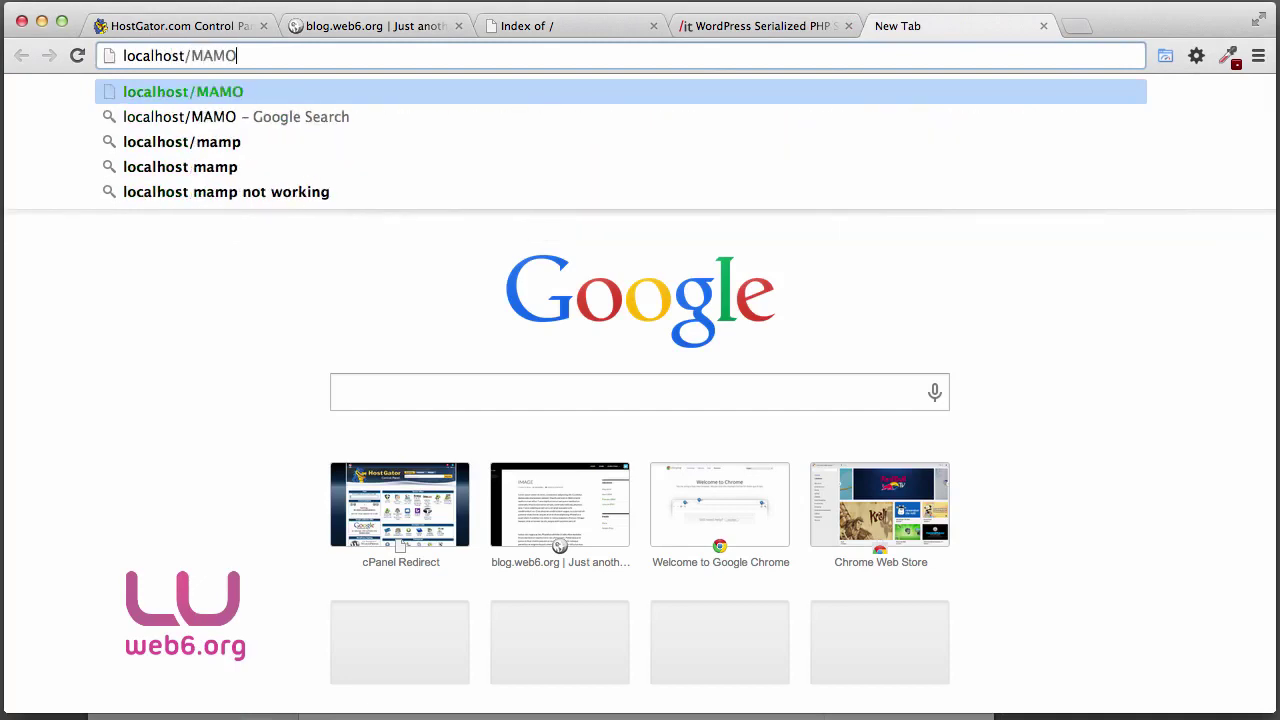
key("BackSpace")
type("P")
key("Return")
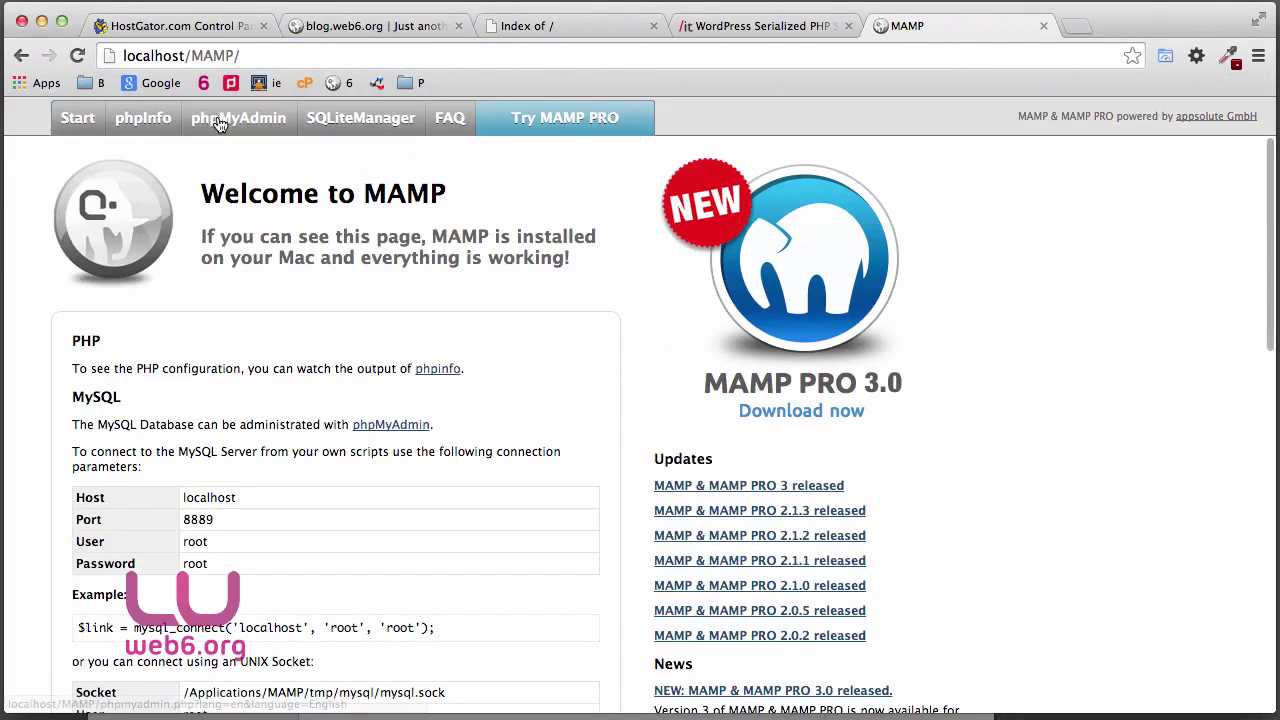
left_click(224, 122)
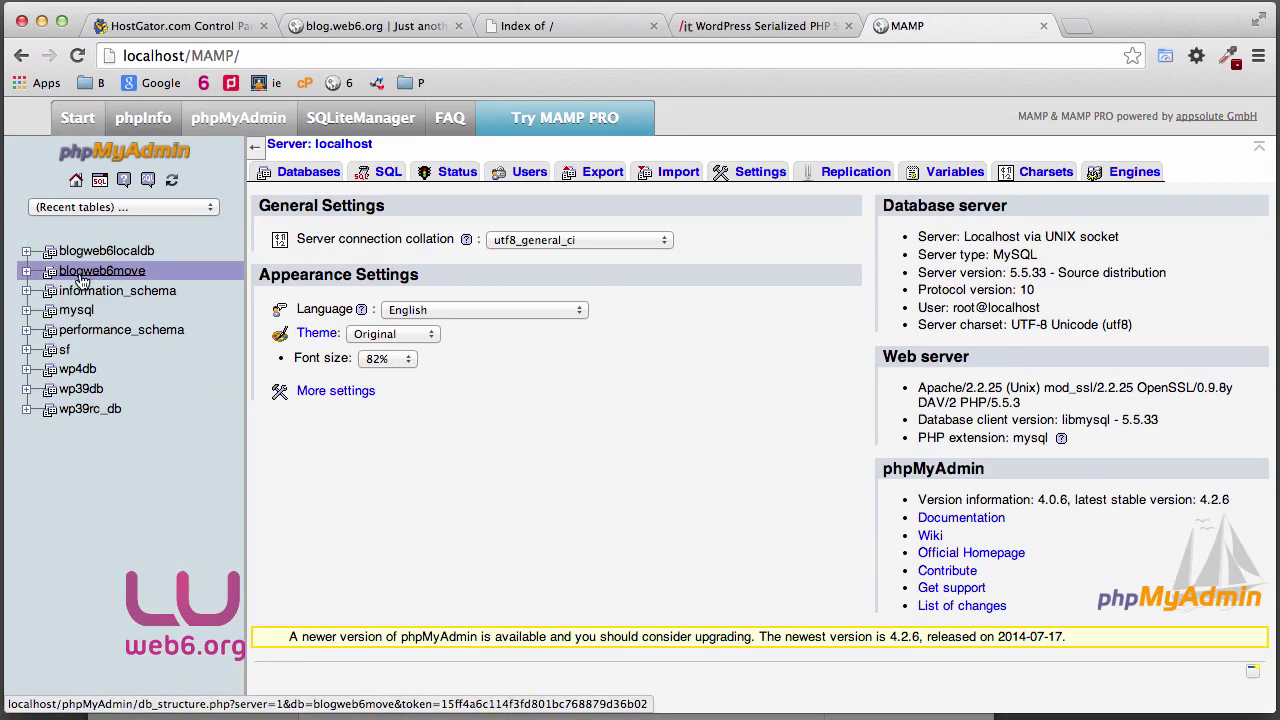
key("super+Tab")
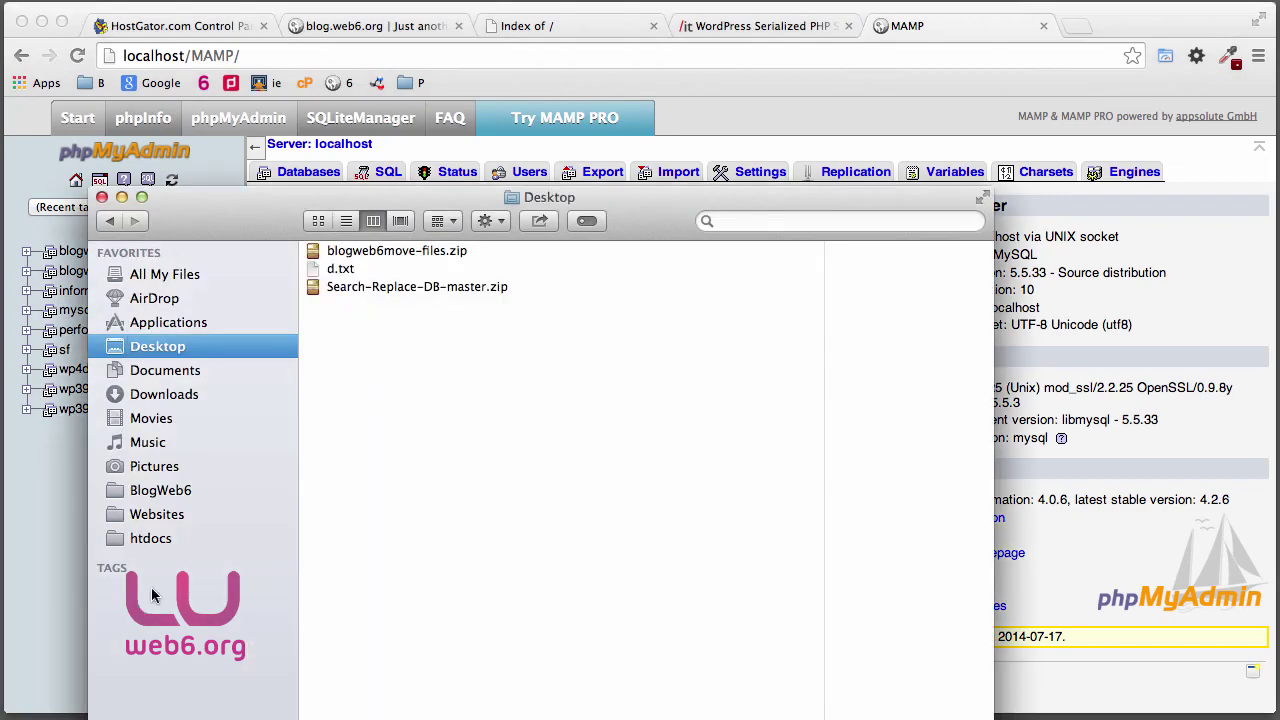
Open blogweb6move's wp-config.php in Sublime Text and highlight the DB_NAME value 'blogweb6move'.
left_click(158, 540)
left_click(396, 270)
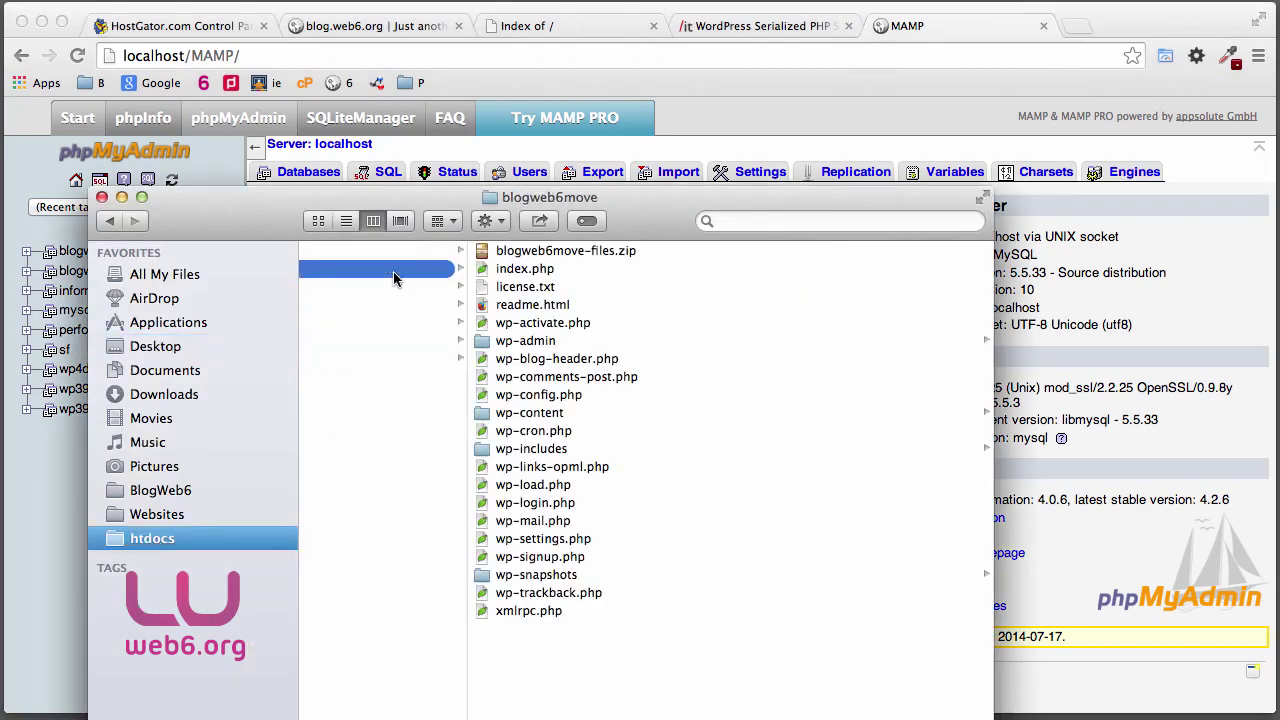
left_click(555, 395)
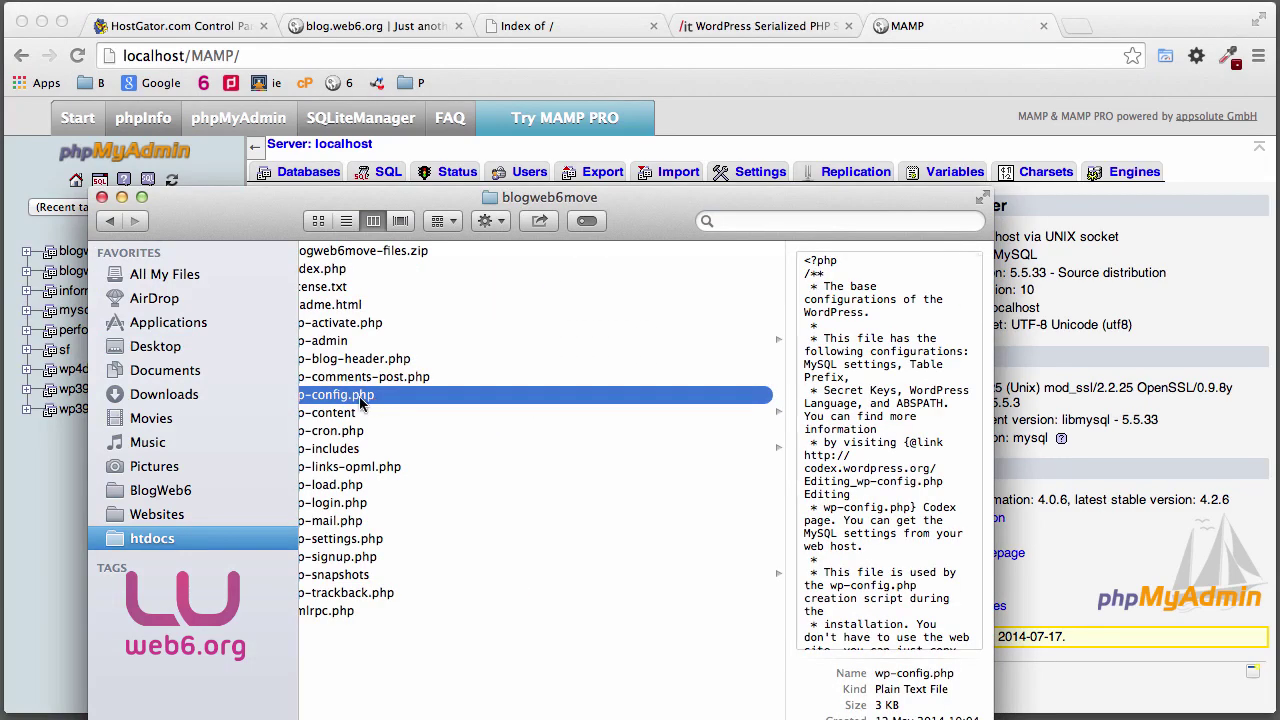
right_click(440, 398)
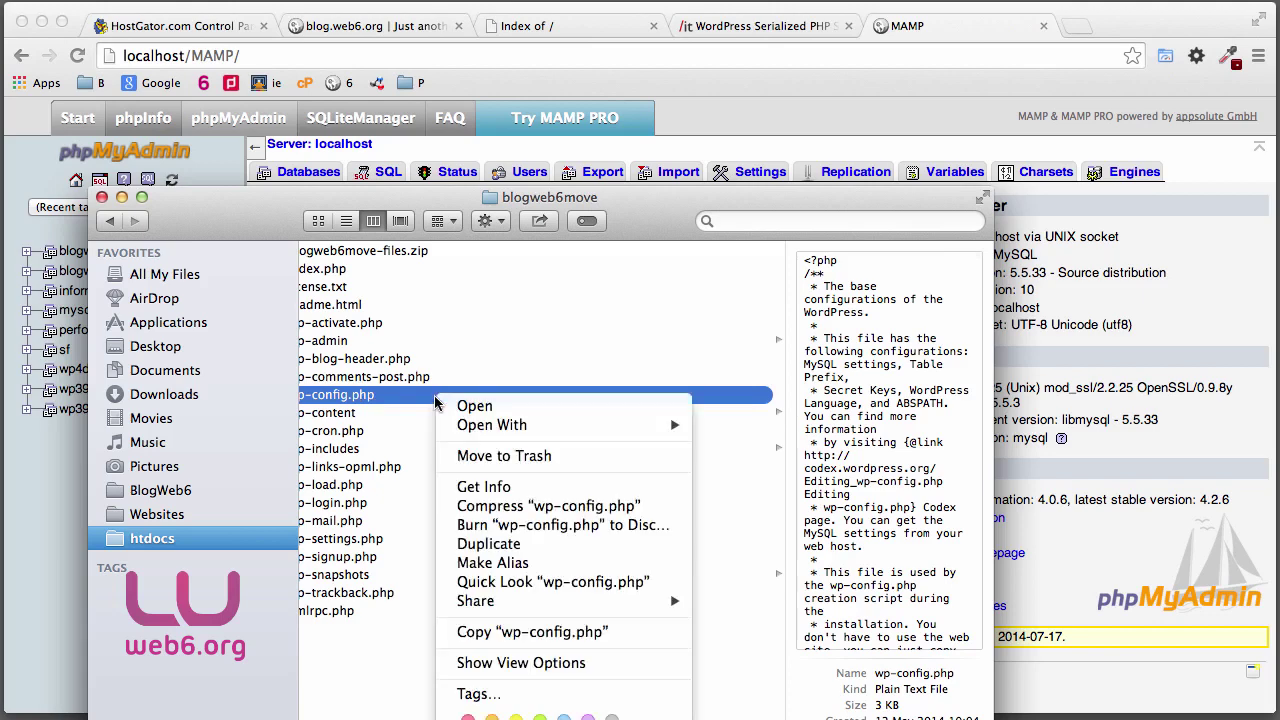
mouse_move(453, 426)
left_click(790, 460)
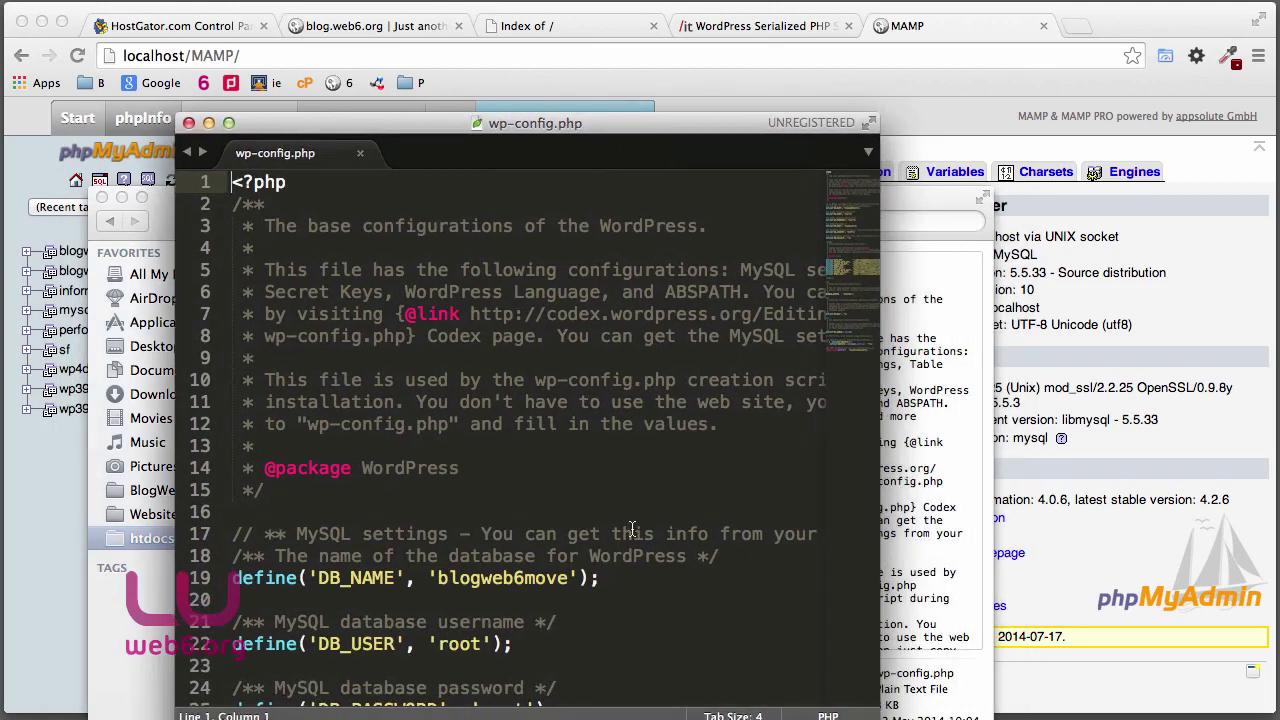
scroll(445, 489, "down", 3)
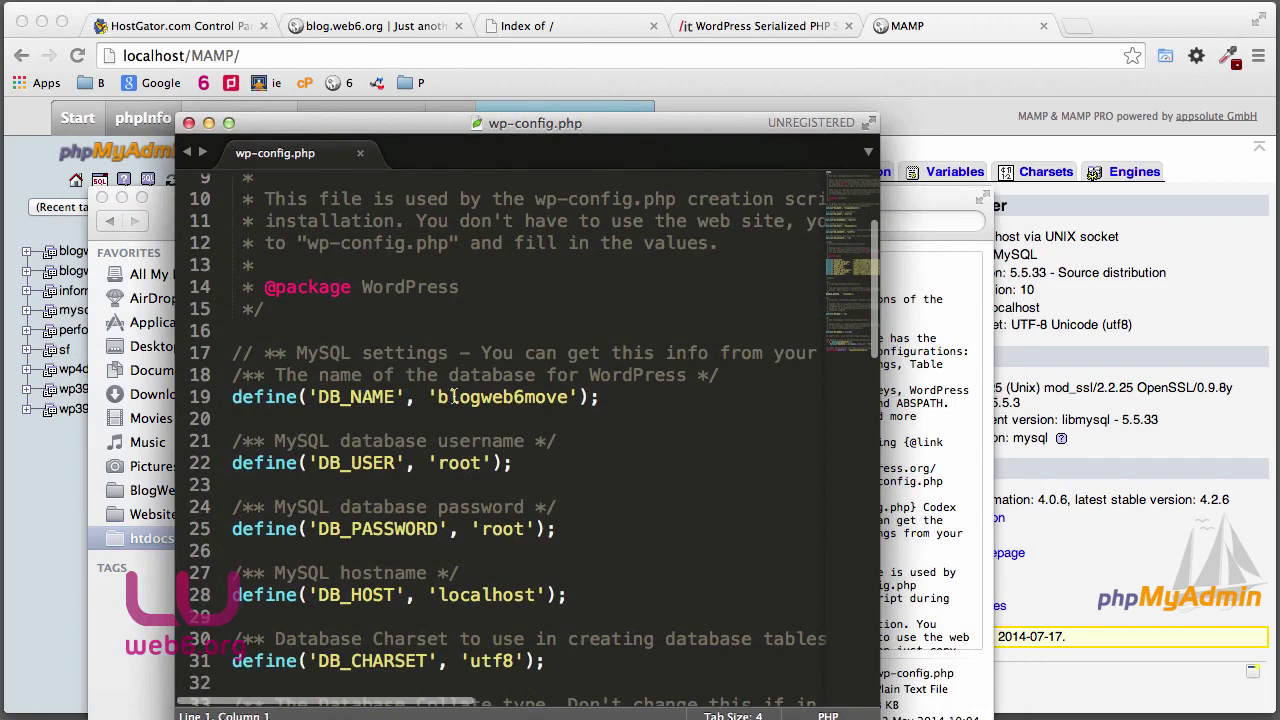
left_click_drag(437, 398, 570, 398)
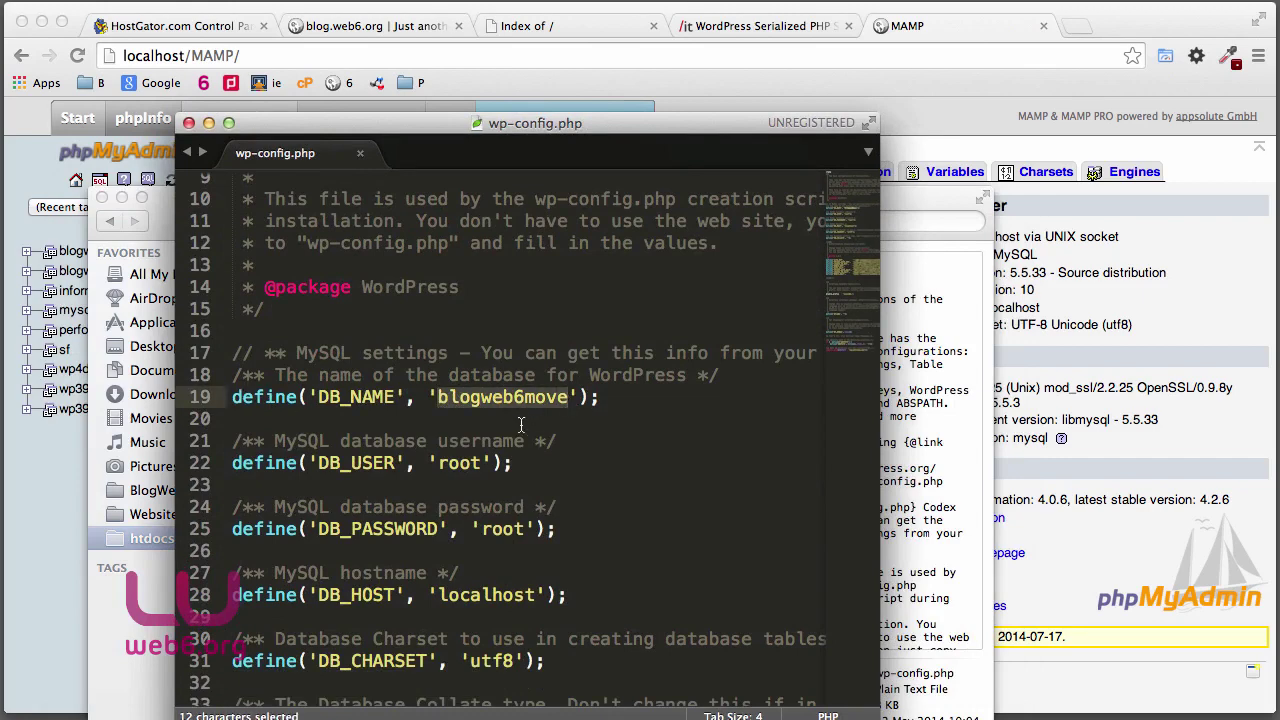
Close the editor and Finder, then quick-export all blogweb6move tables as SQL.
left_click(189, 122)
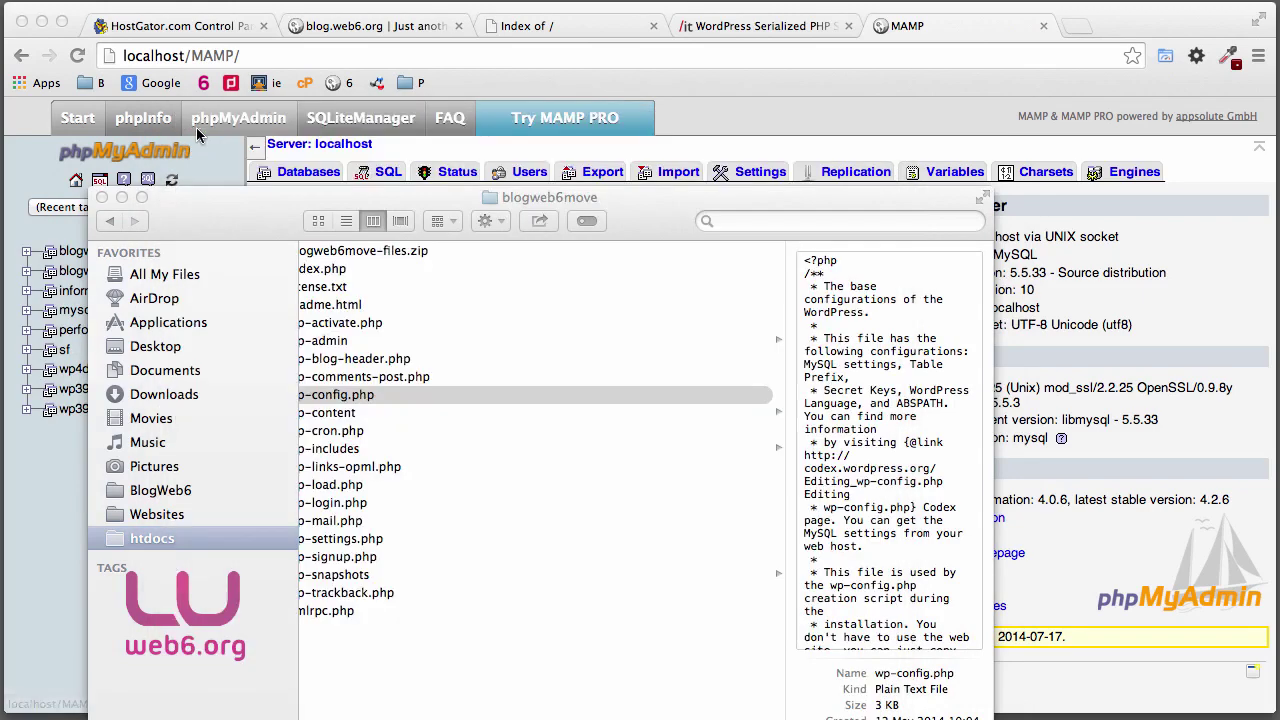
left_click(101, 197)
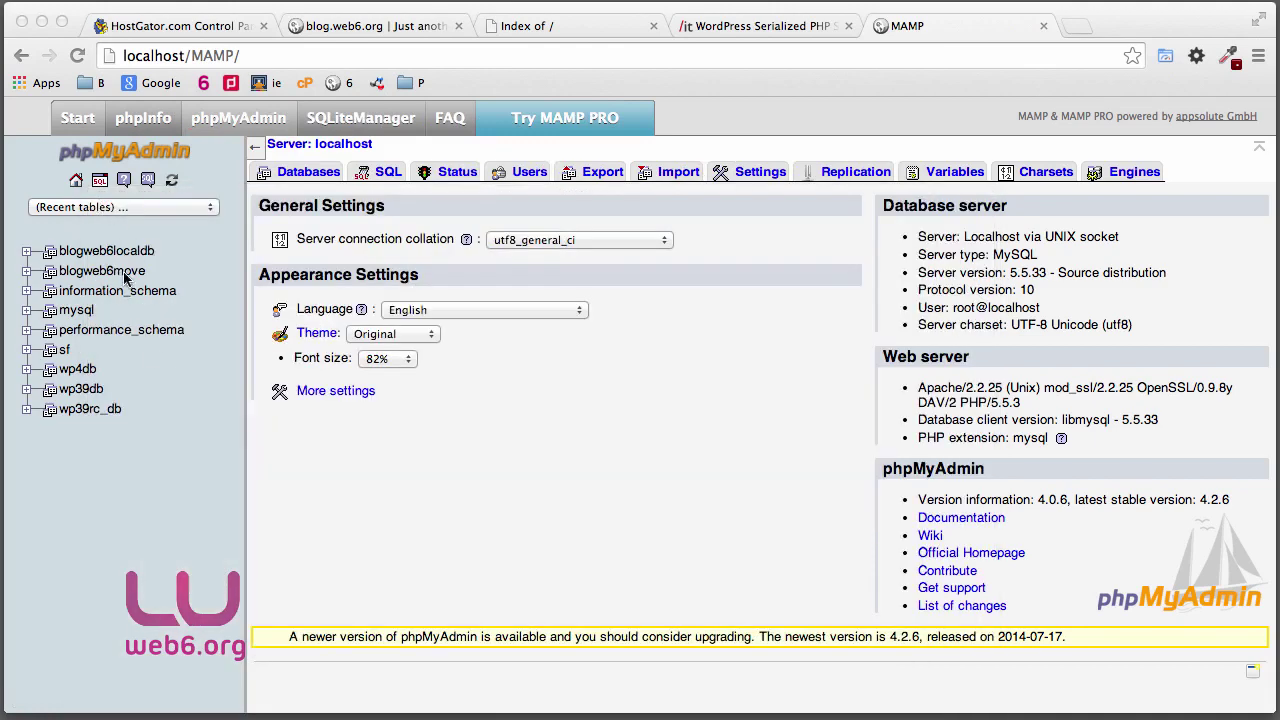
left_click(112, 271)
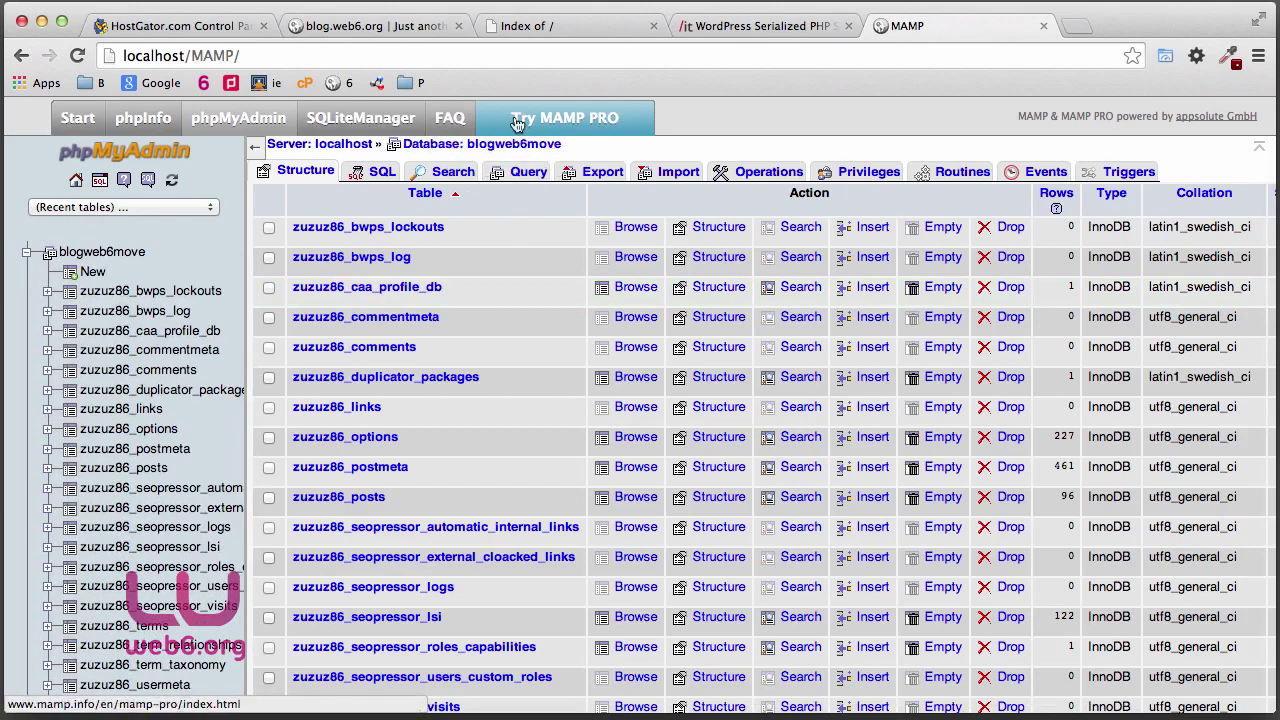
scroll(1020, 560, "down", 10)
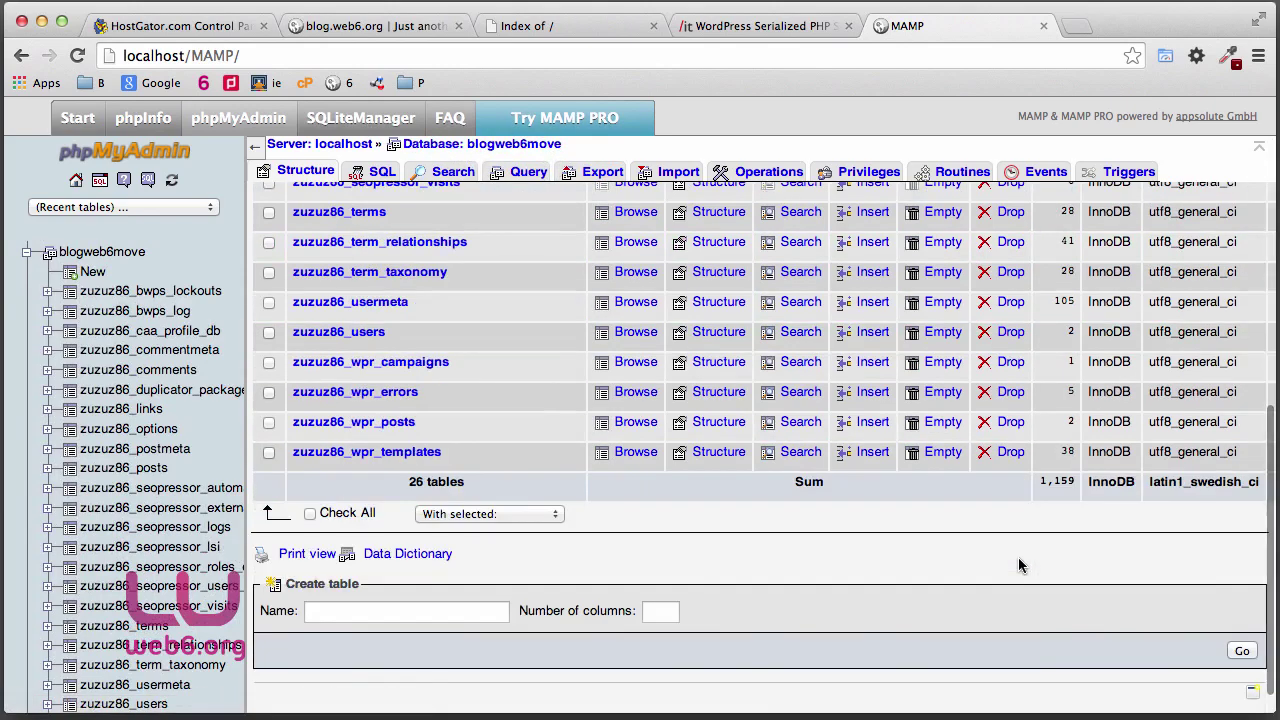
left_click(312, 514)
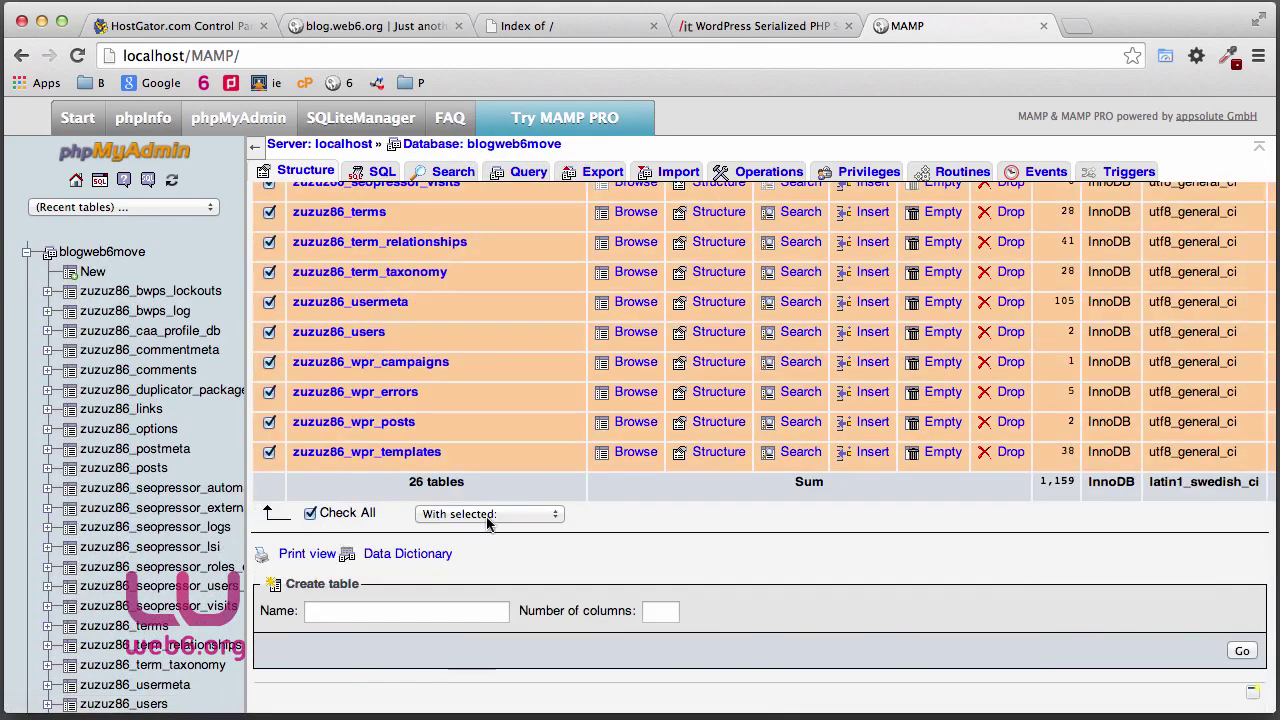
left_click(483, 516)
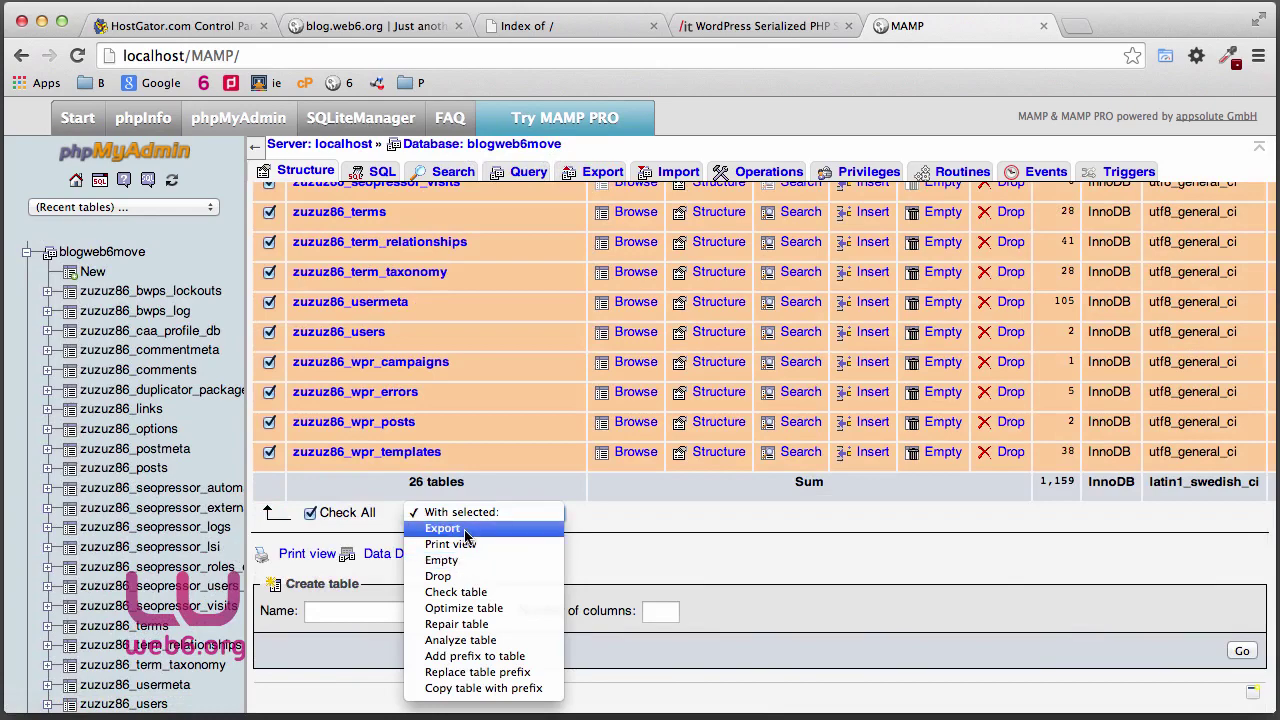
left_click(440, 529)
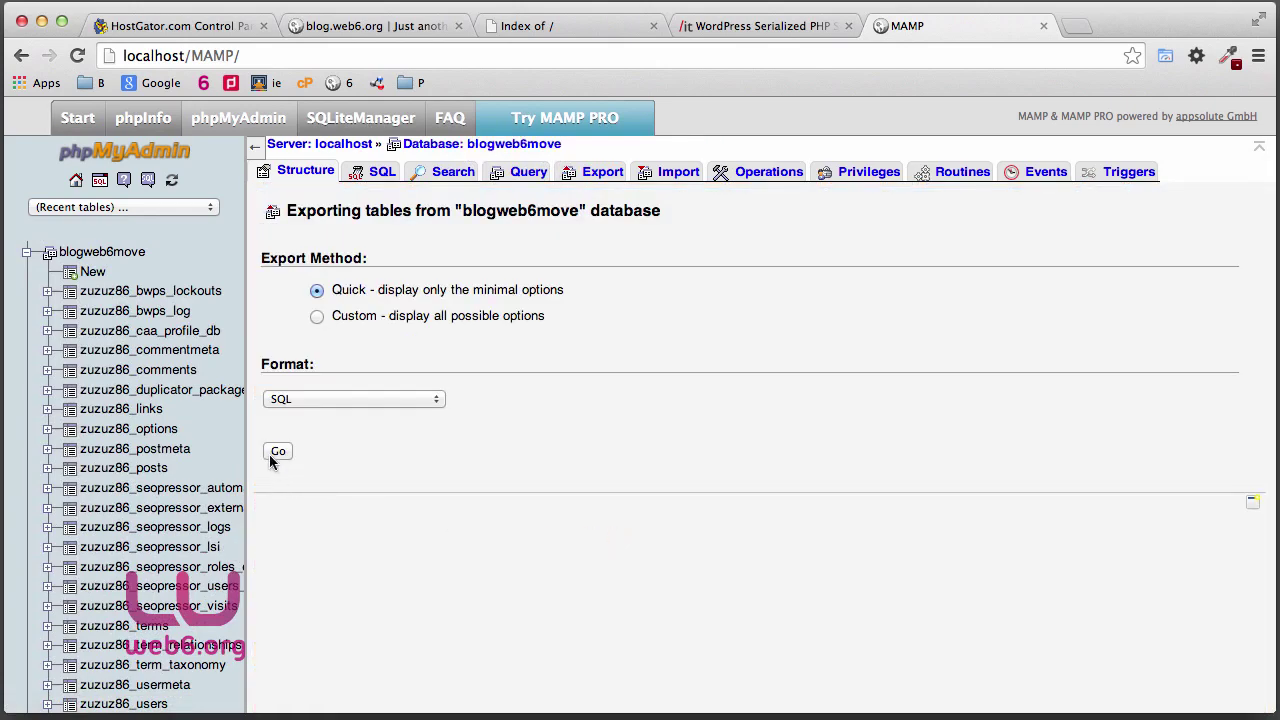
left_click(277, 452)
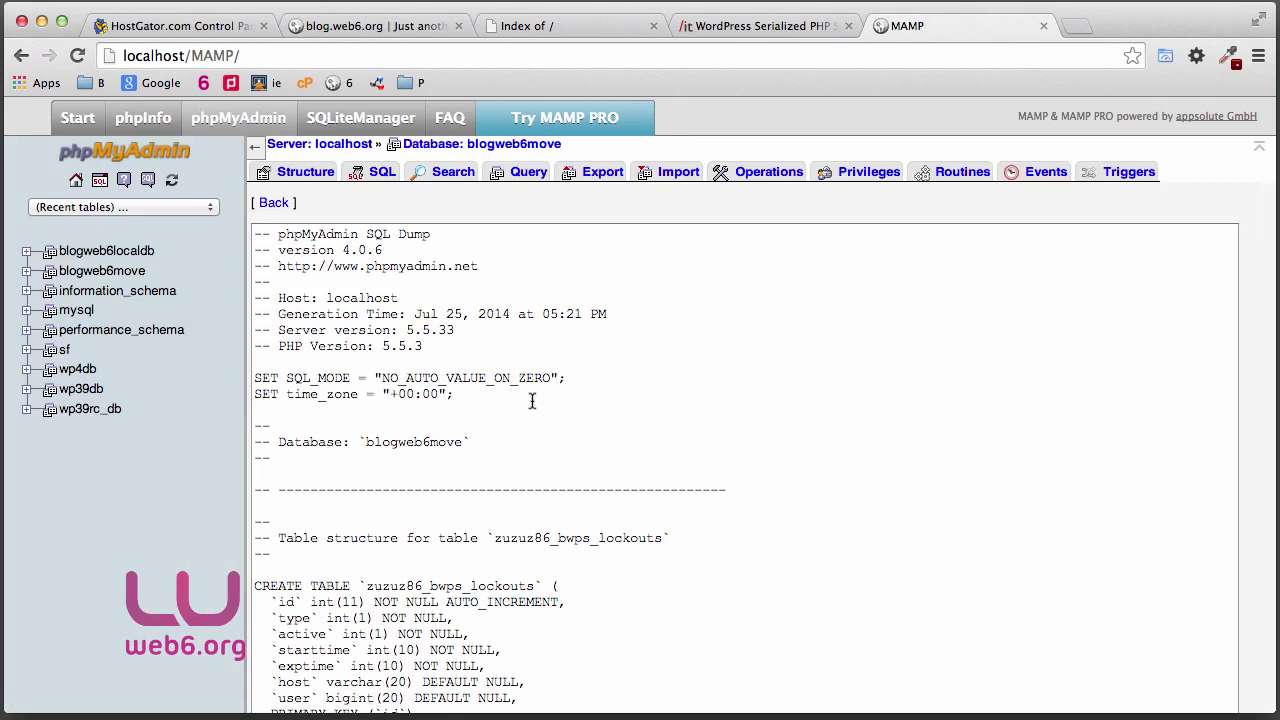
Select and copy the entire SQL dump text.
key("super+a")
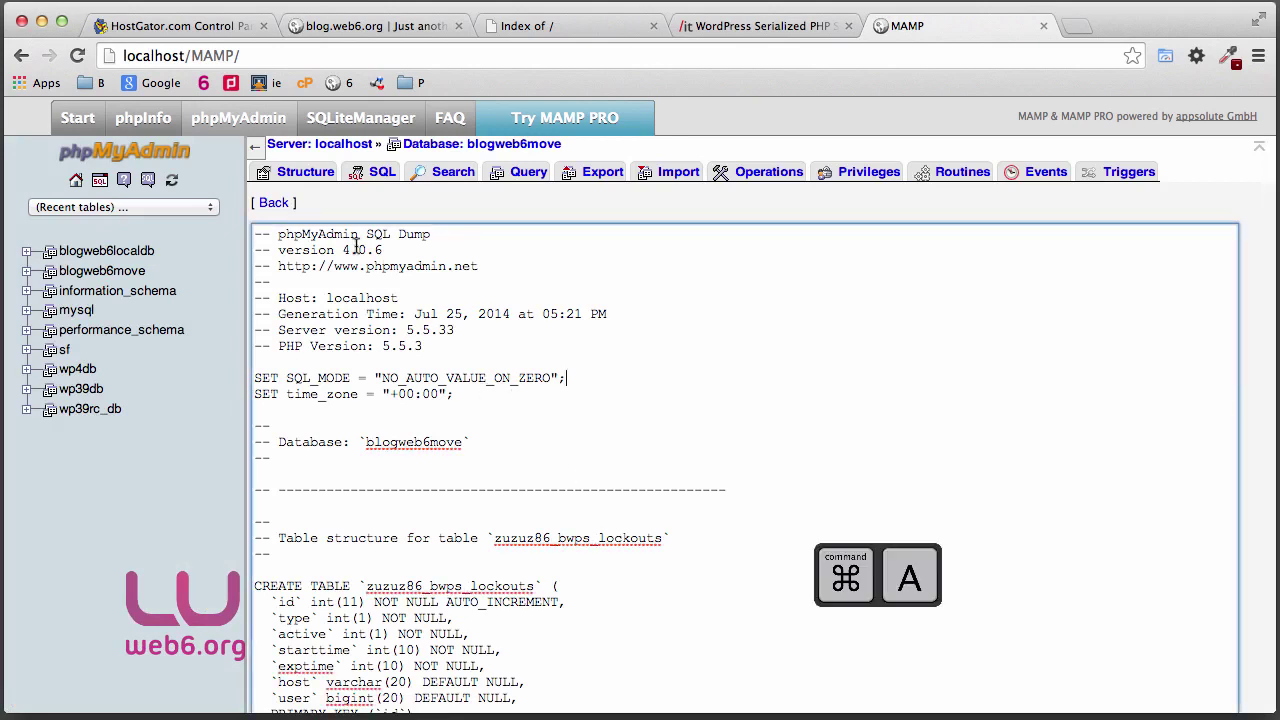
left_click(277, 243)
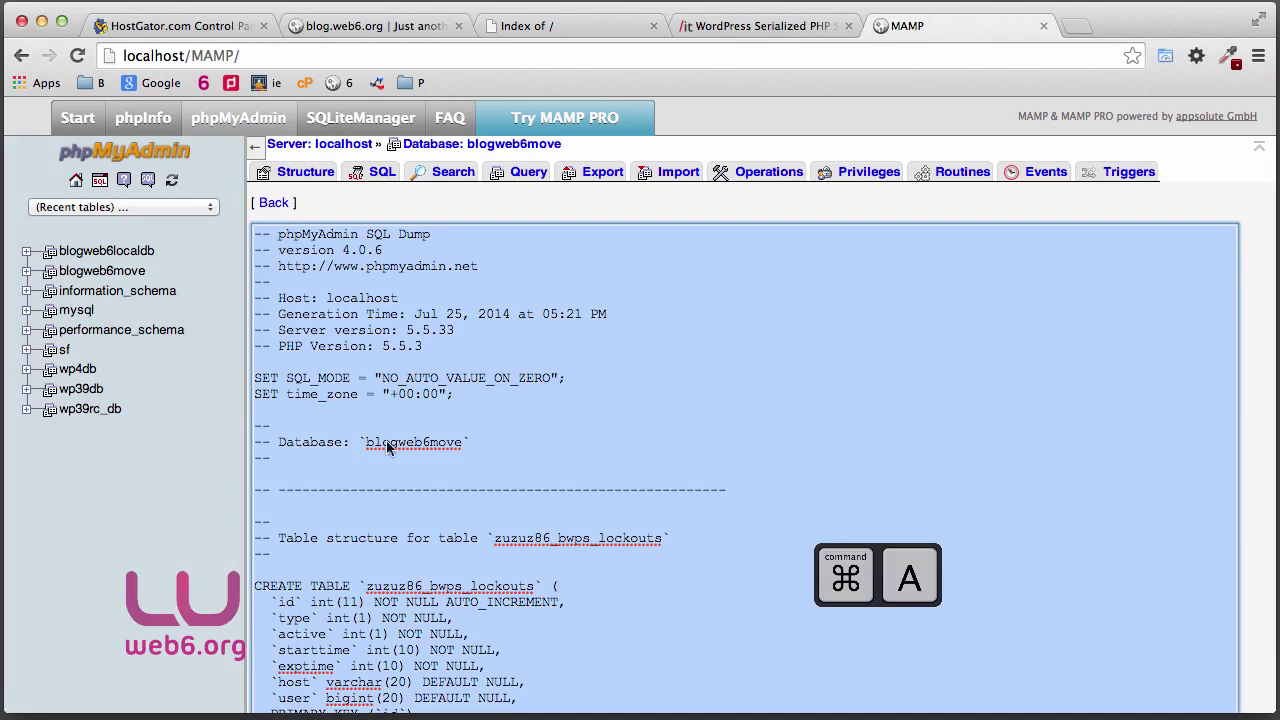
key("super+c")
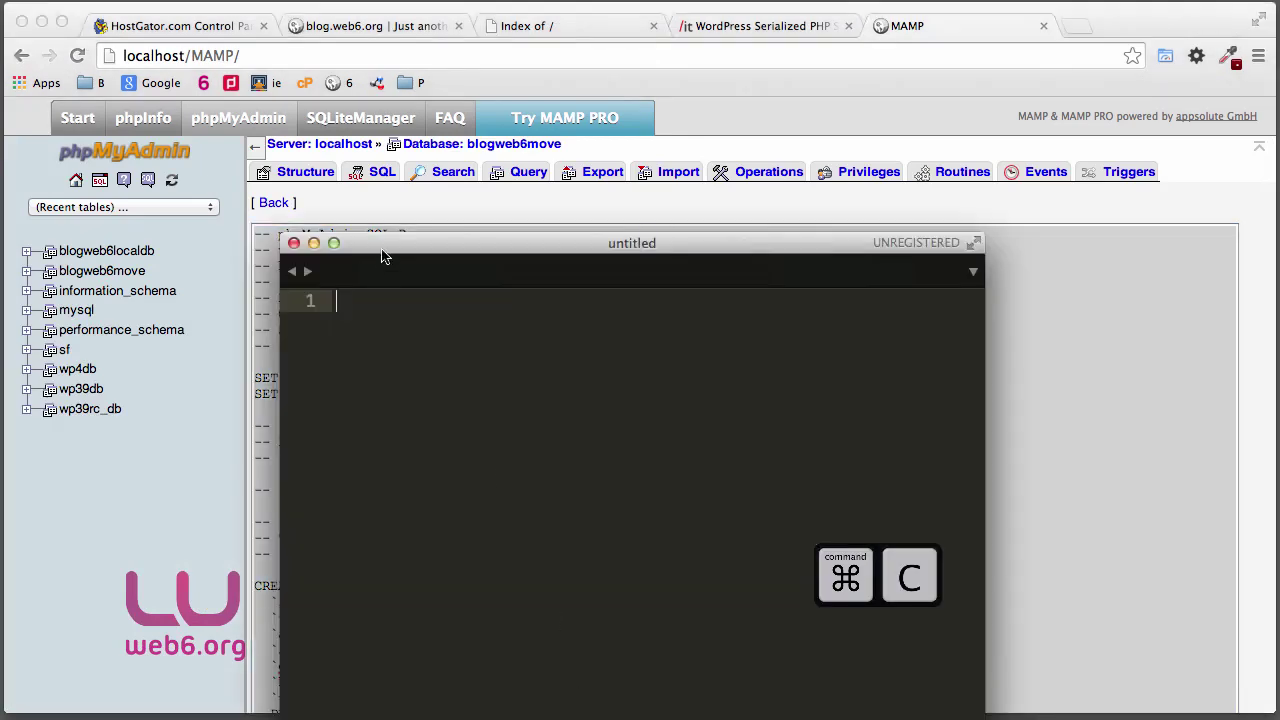
Paste the SQL dump into a new document, save it as blogweb6move.sql on the Desktop, and close it.
left_click_drag(381, 257, 342, 69)
key("super+v")
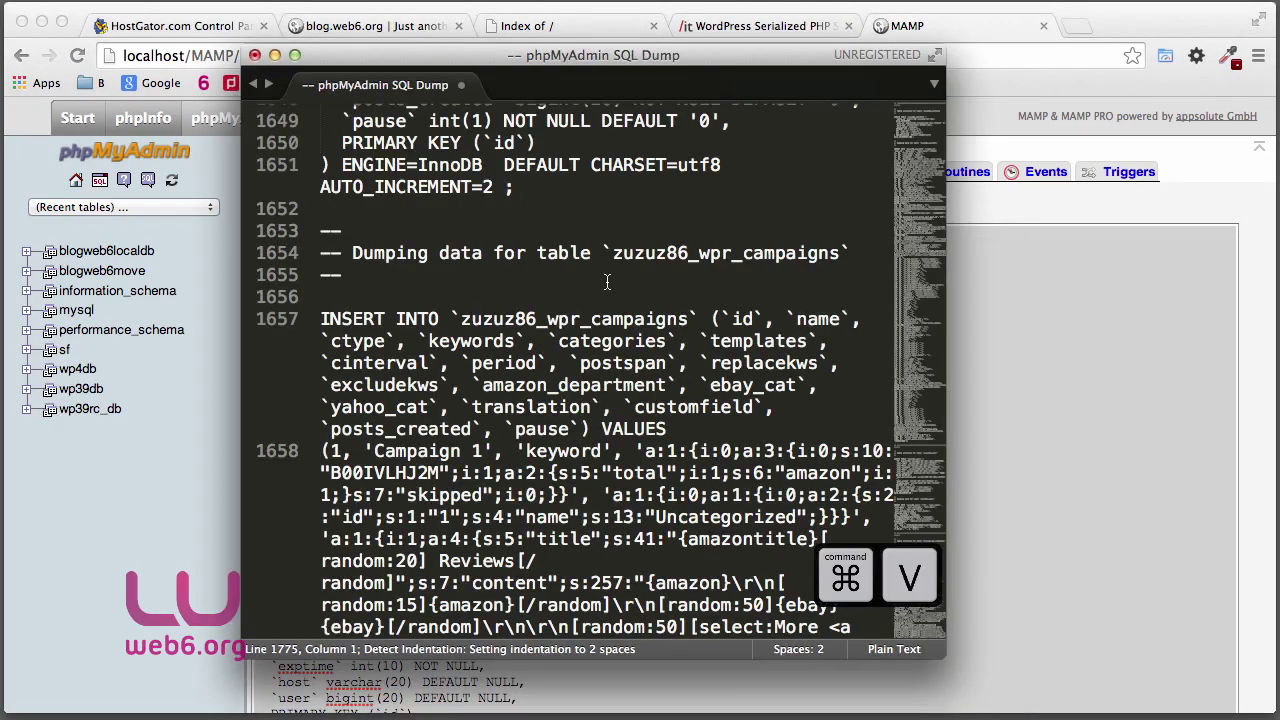
scroll(590, 370, "down", 2)
scroll(590, 370, "up", 10)
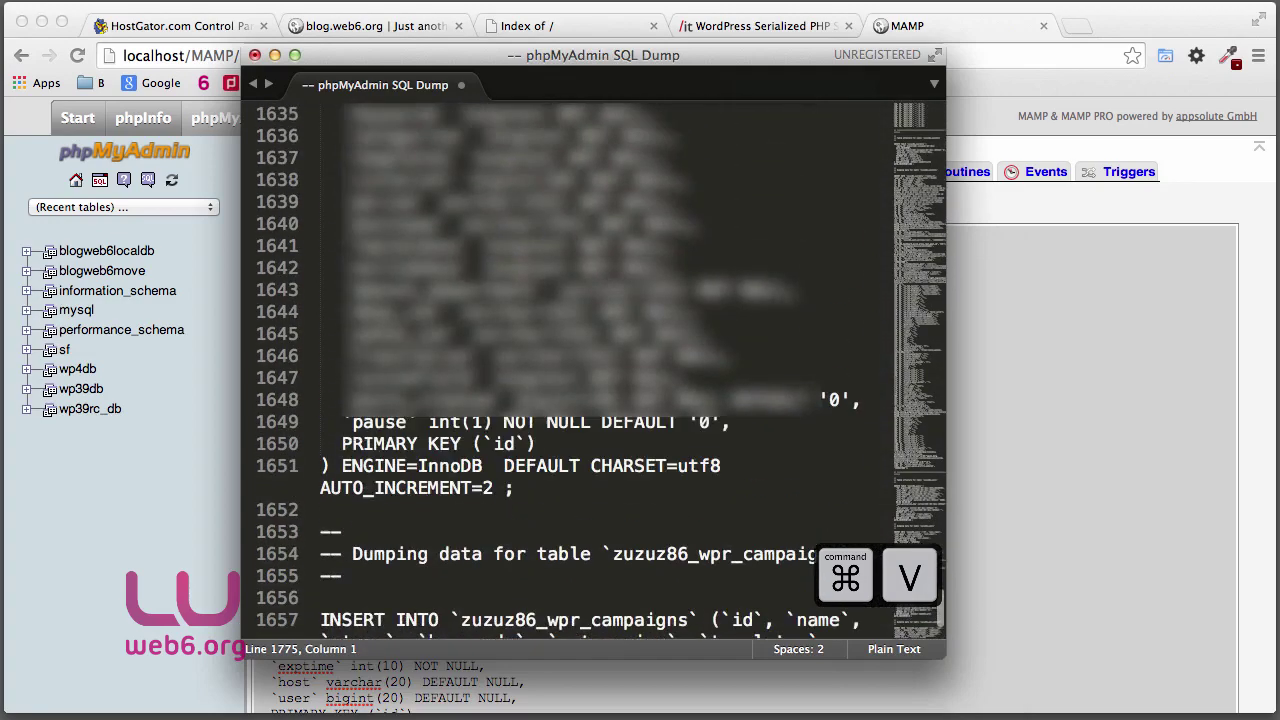
left_click_drag(583, 64, 585, 164)
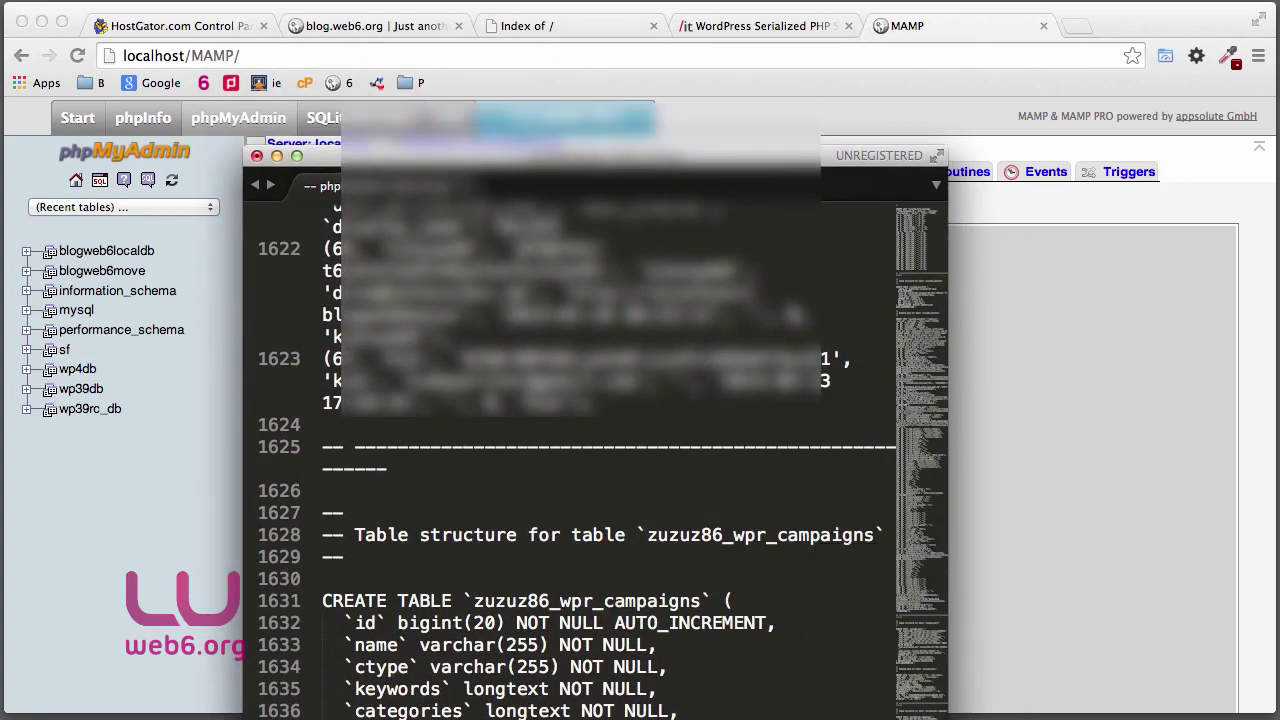
key("super+s")
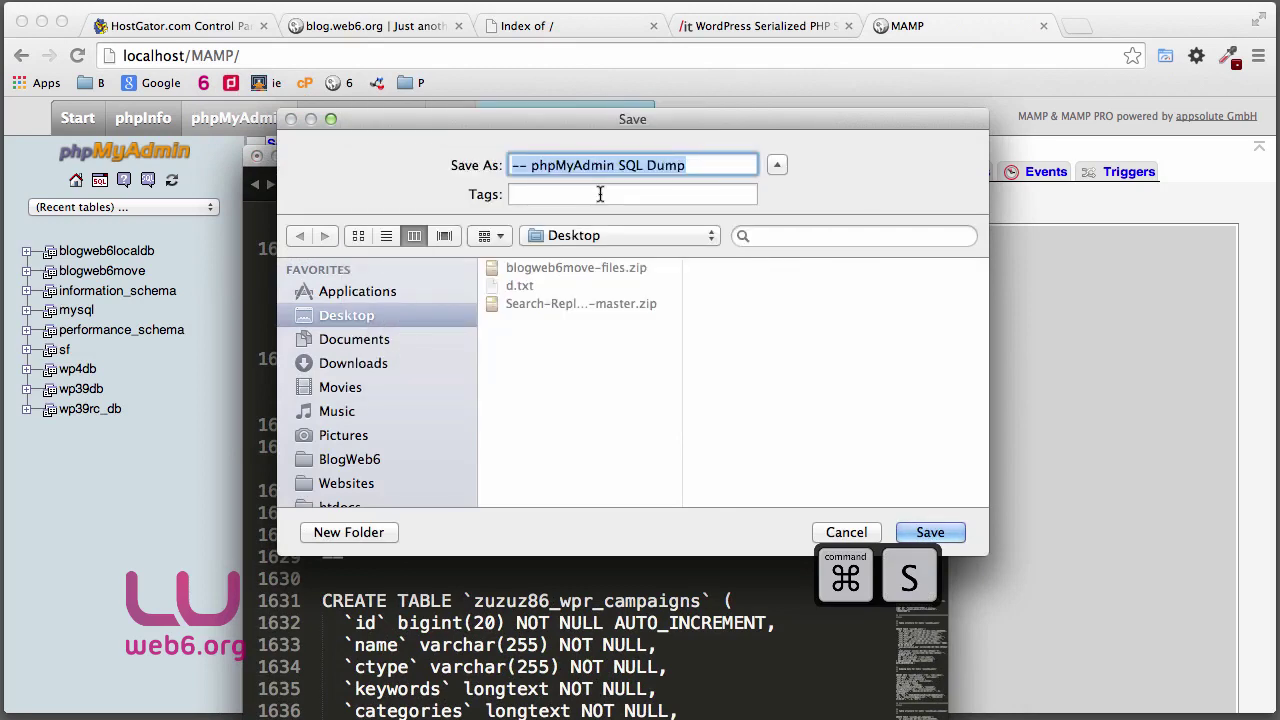
type("blogweb6m")
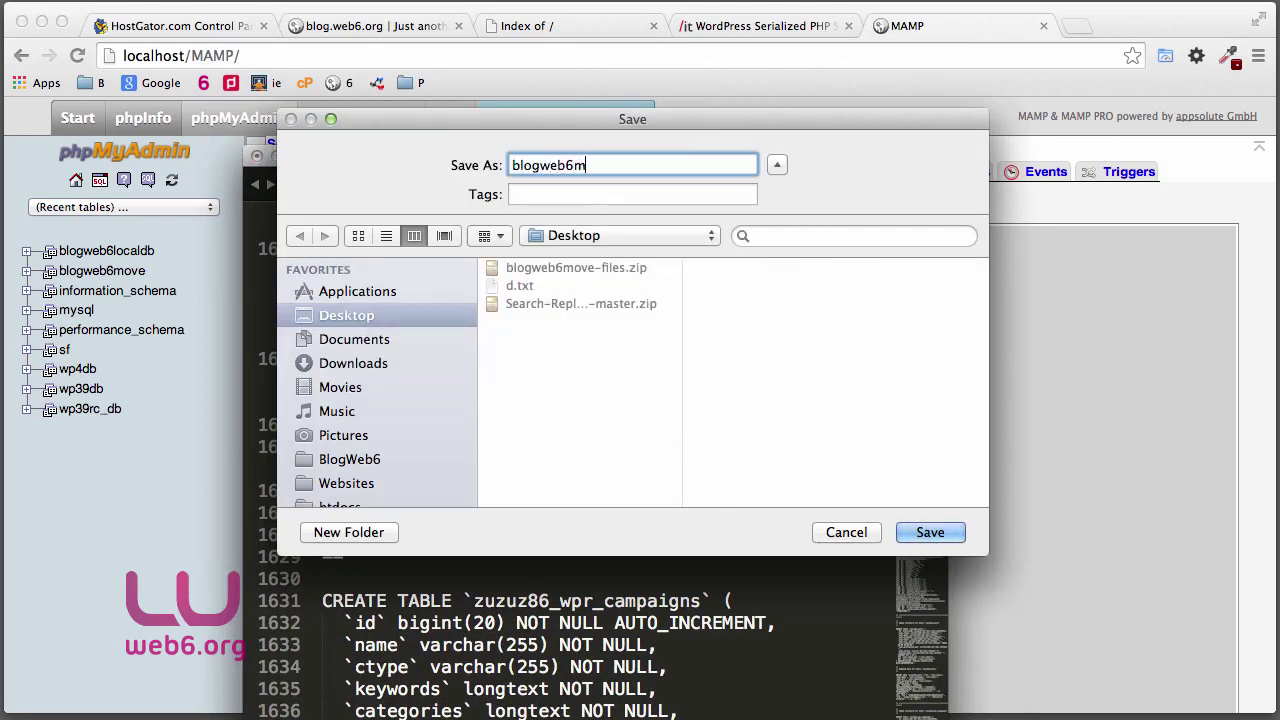
type("ove.sql")
left_click(931, 534)
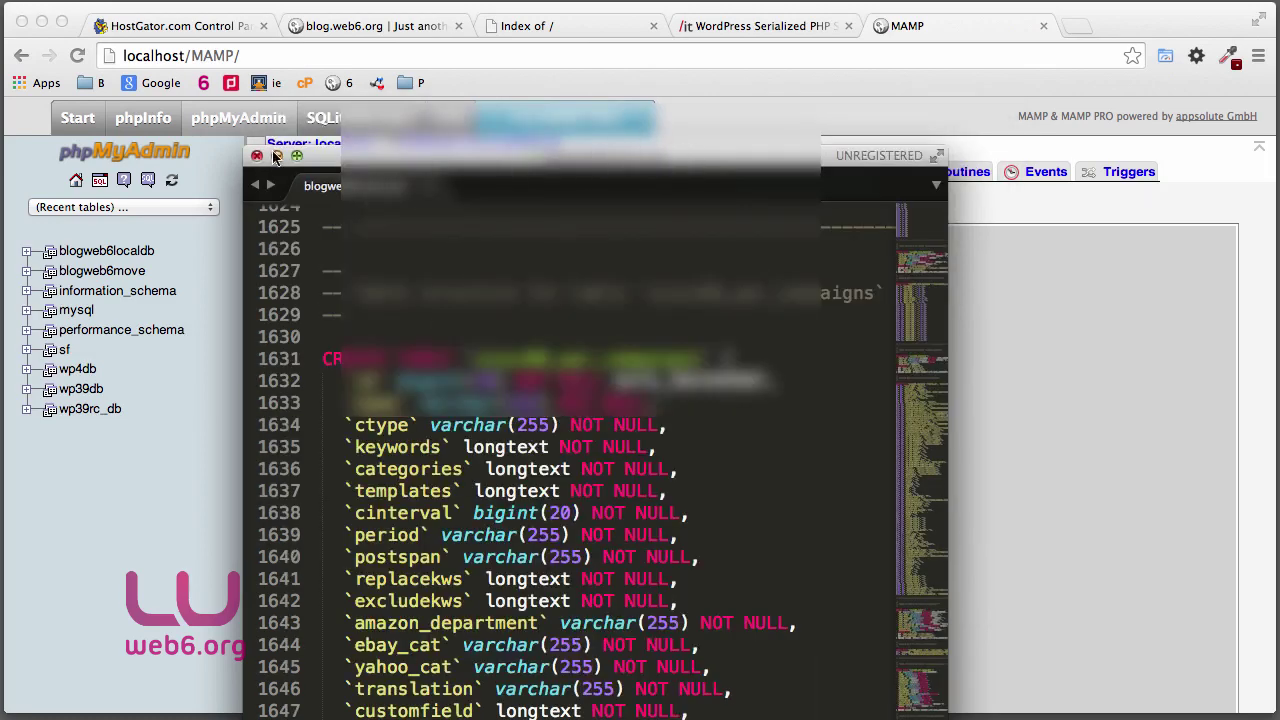
left_click(257, 158)
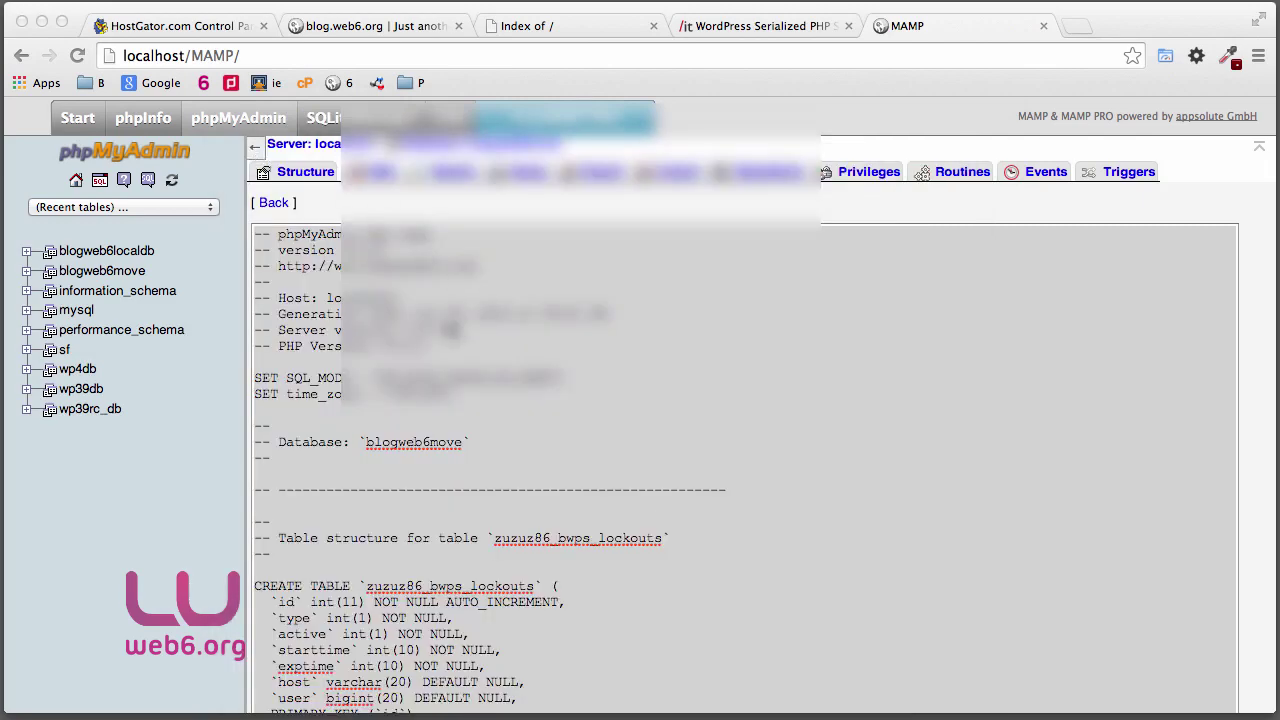
Close the MAMP tab, verify blogweb6move.sql on the Desktop, and return to the HostGator control panel.
left_click(1043, 26)
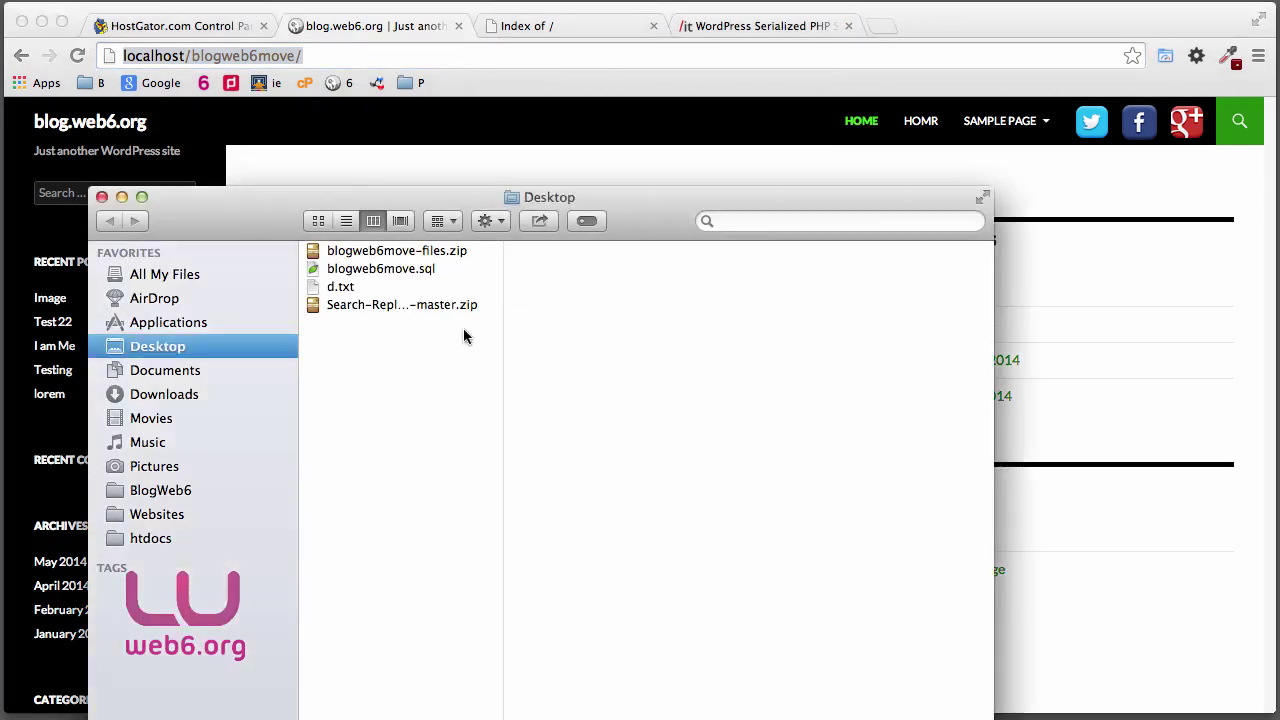
left_click_drag(506, 277, 538, 281)
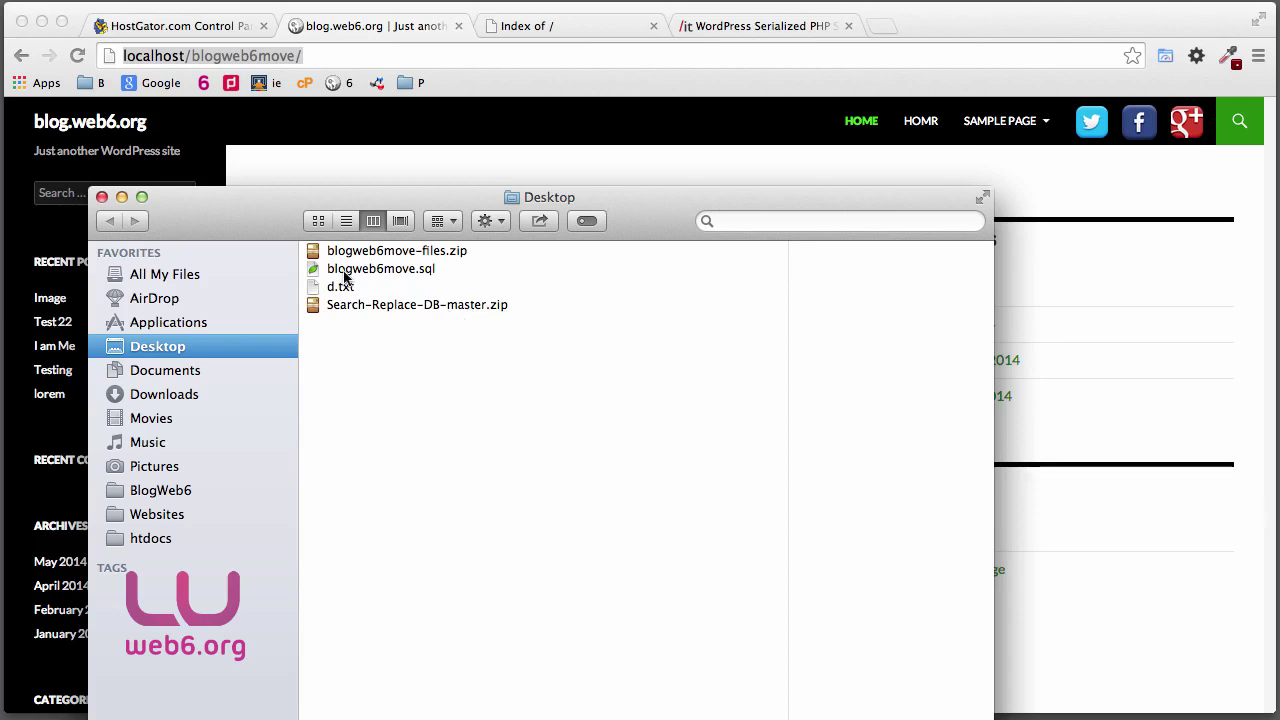
left_click(1111, 194)
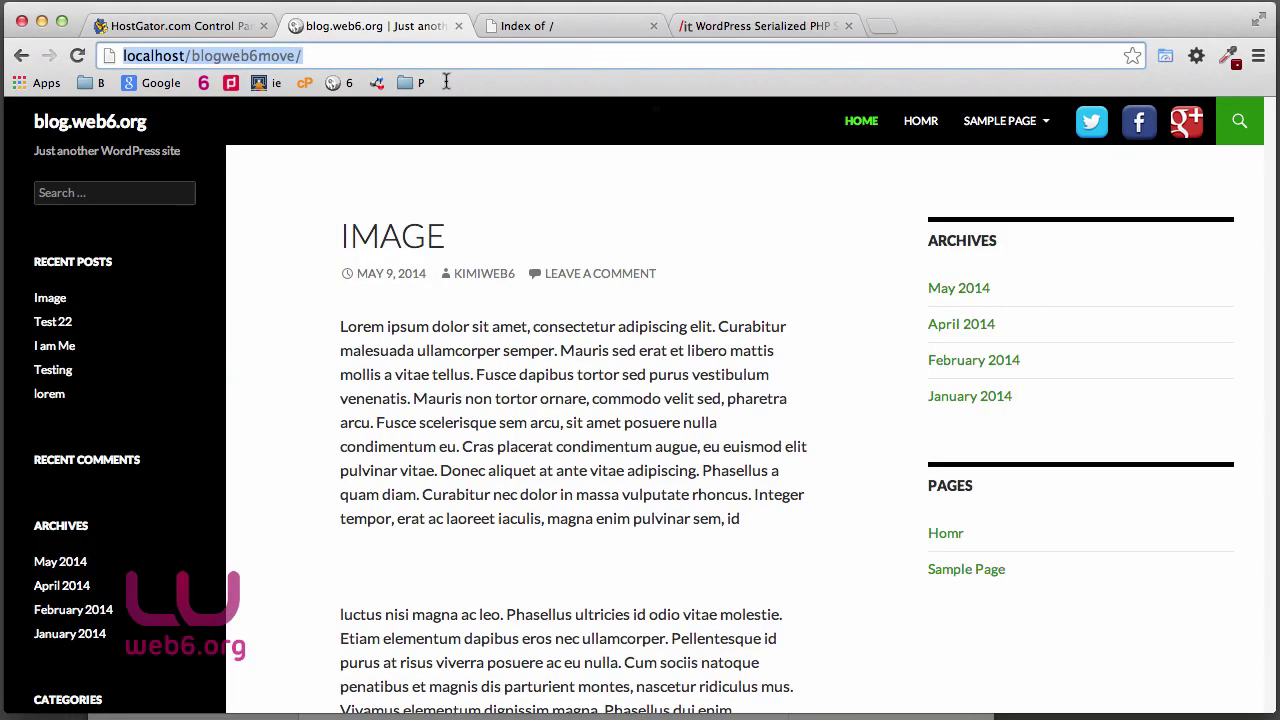
left_click(190, 26)
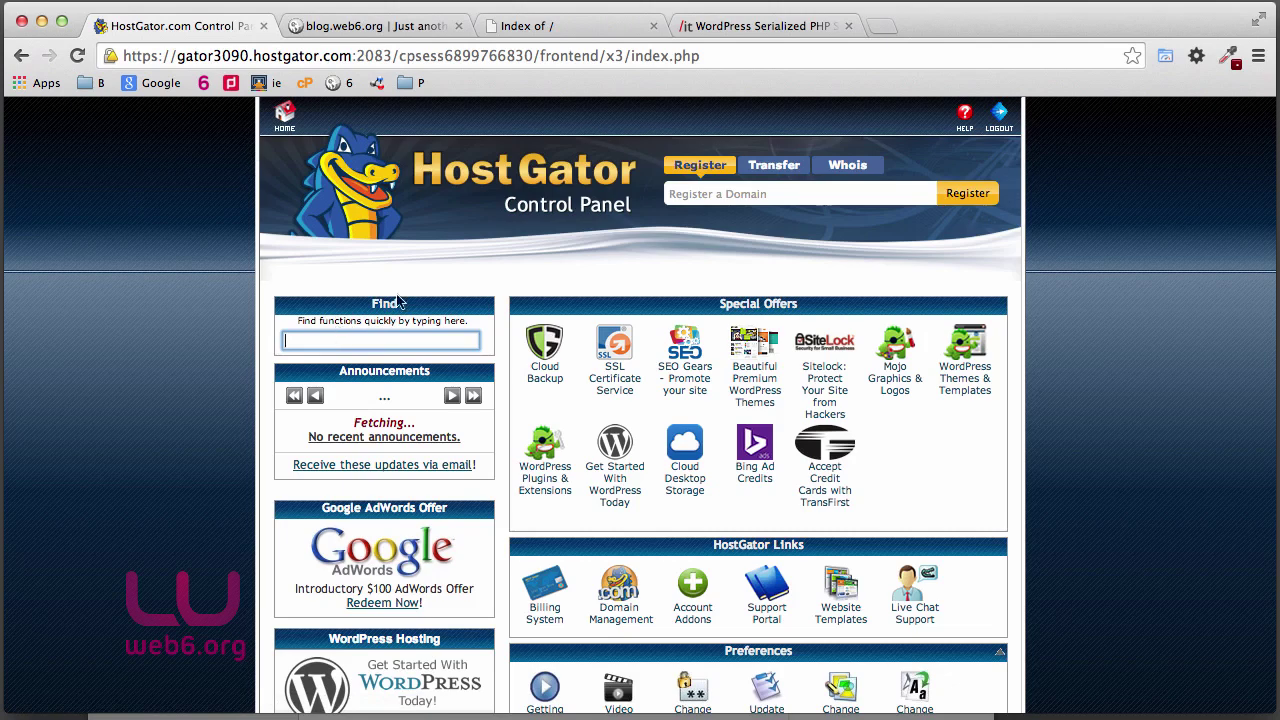
Create the empty MySQL database mydb2557 from cPanel's MySQL Databases page.
type("mysql")
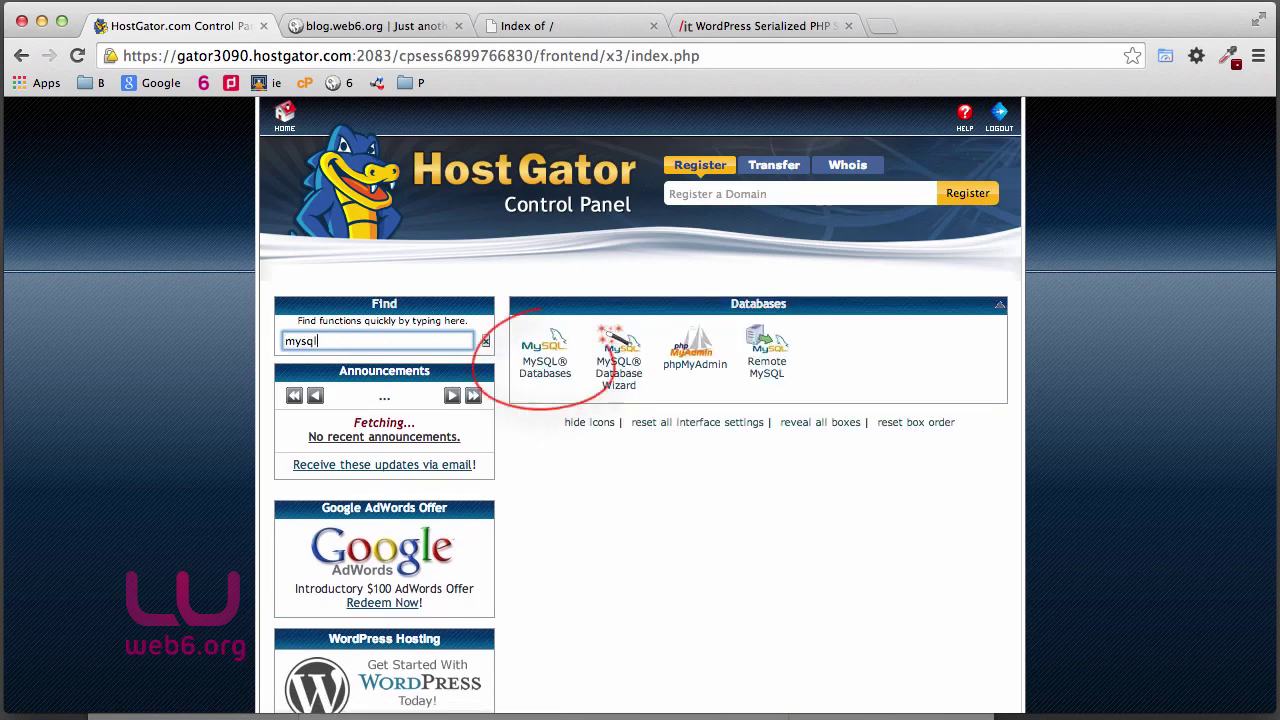
left_click(508, 390)
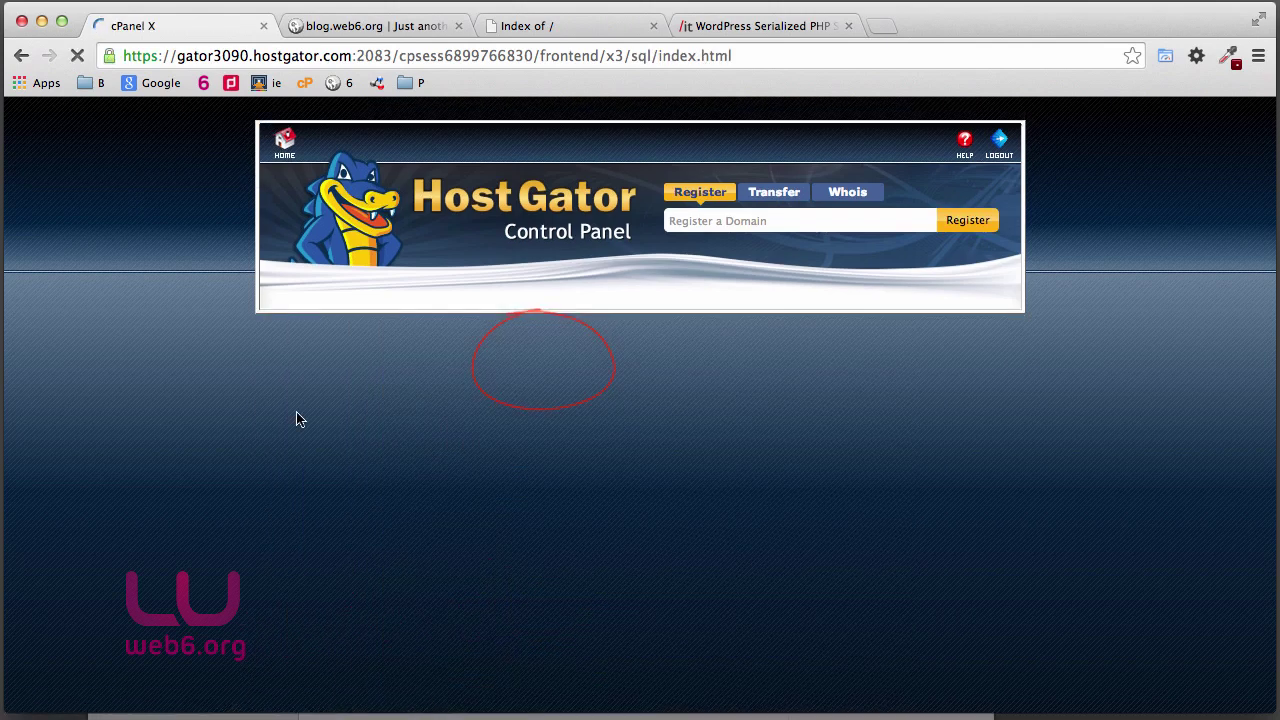
scroll(757, 448, "down", 3)
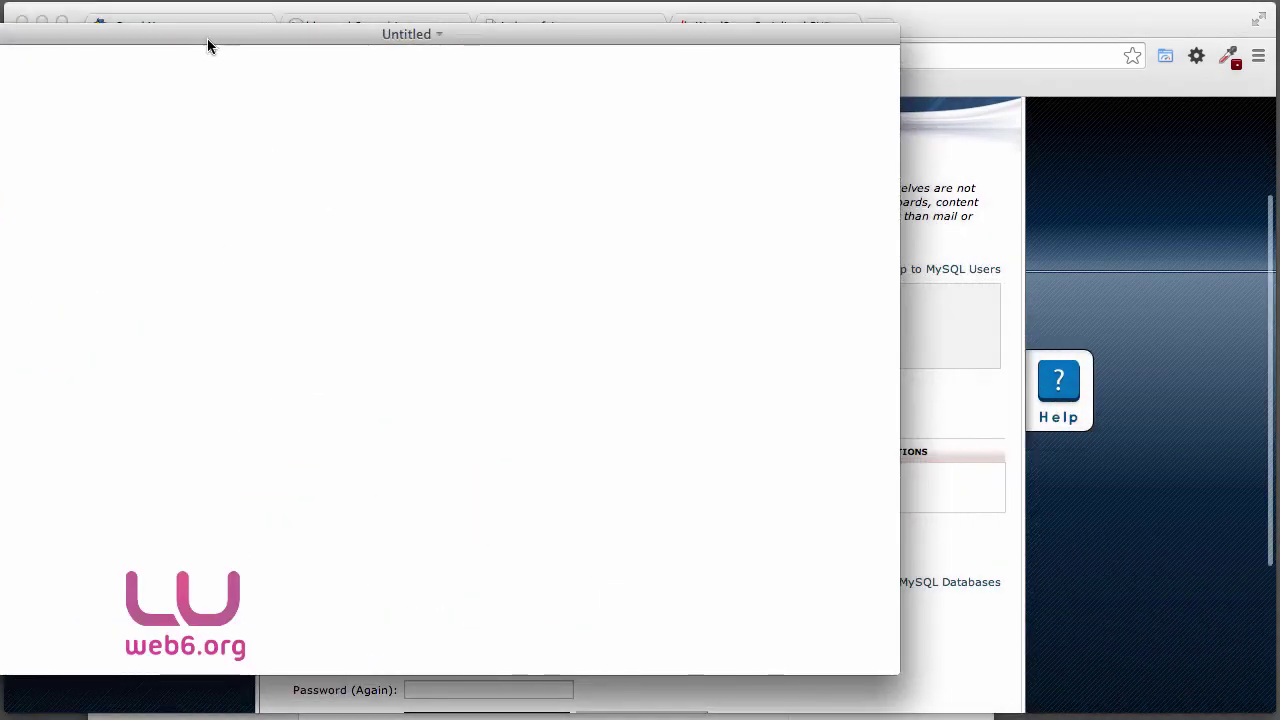
left_click_drag(207, 38, 606, 163)
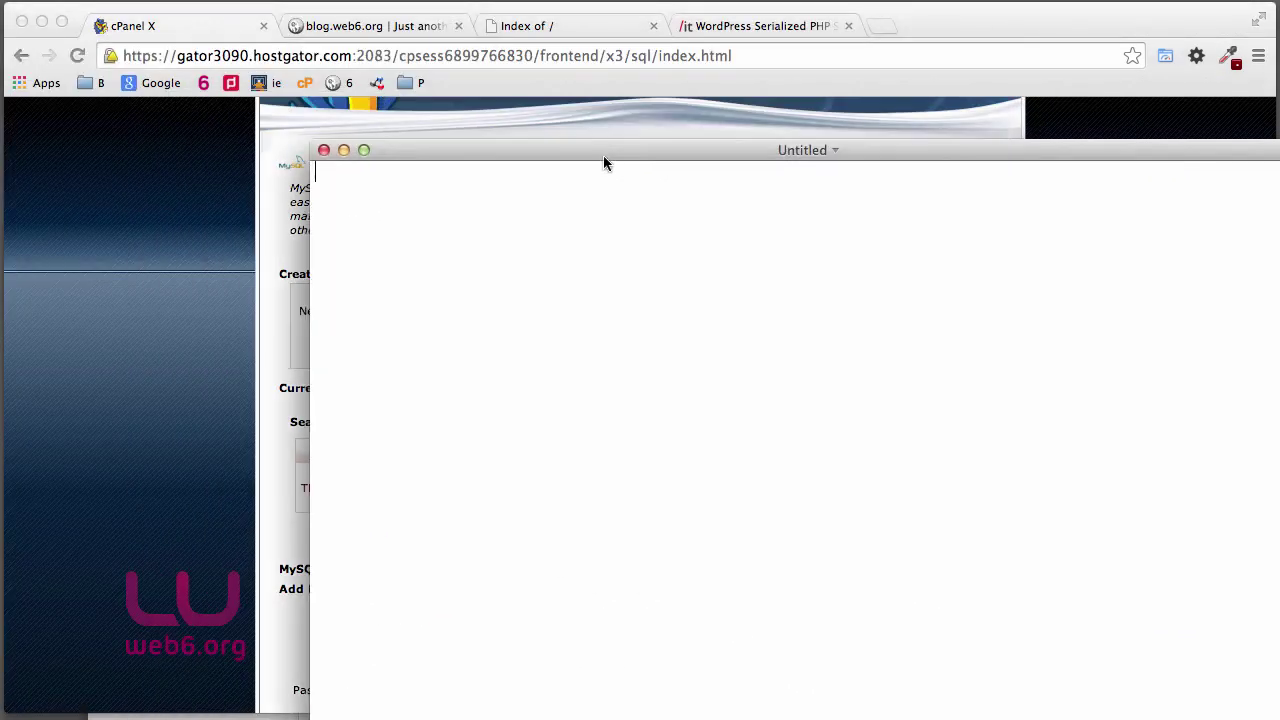
left_click(345, 150)
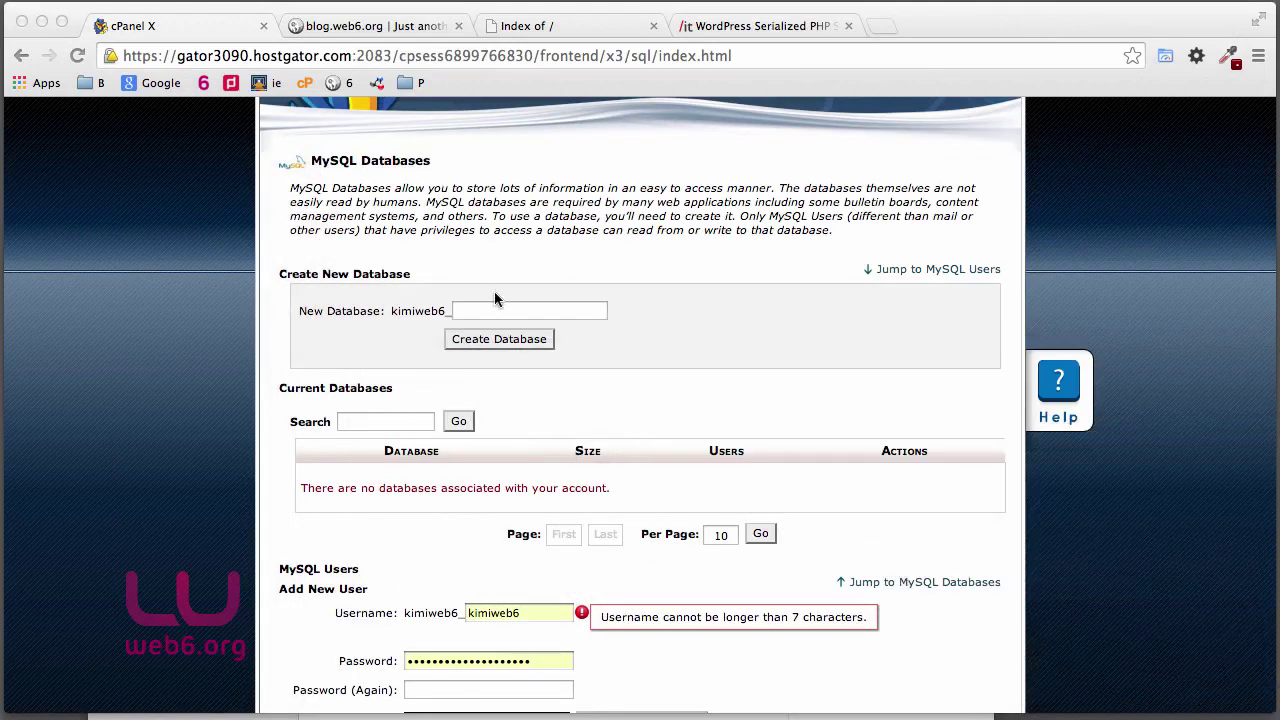
left_click(494, 312)
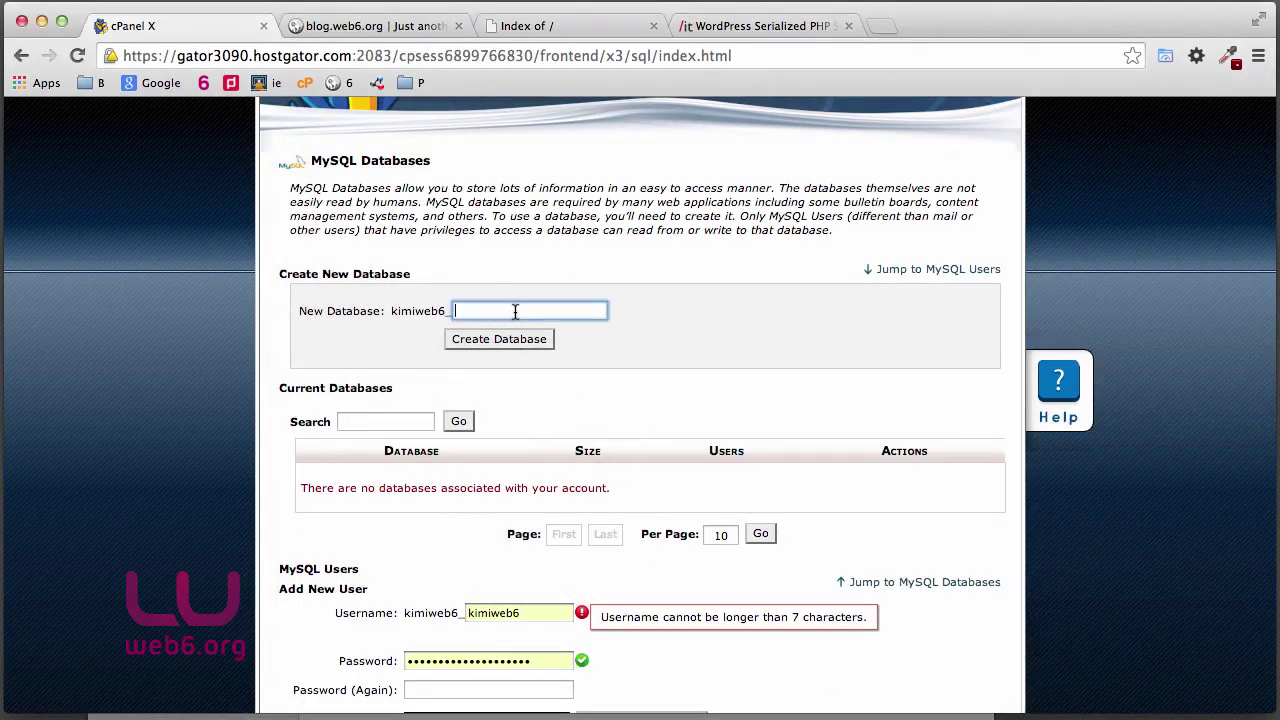
type("mydb2557")
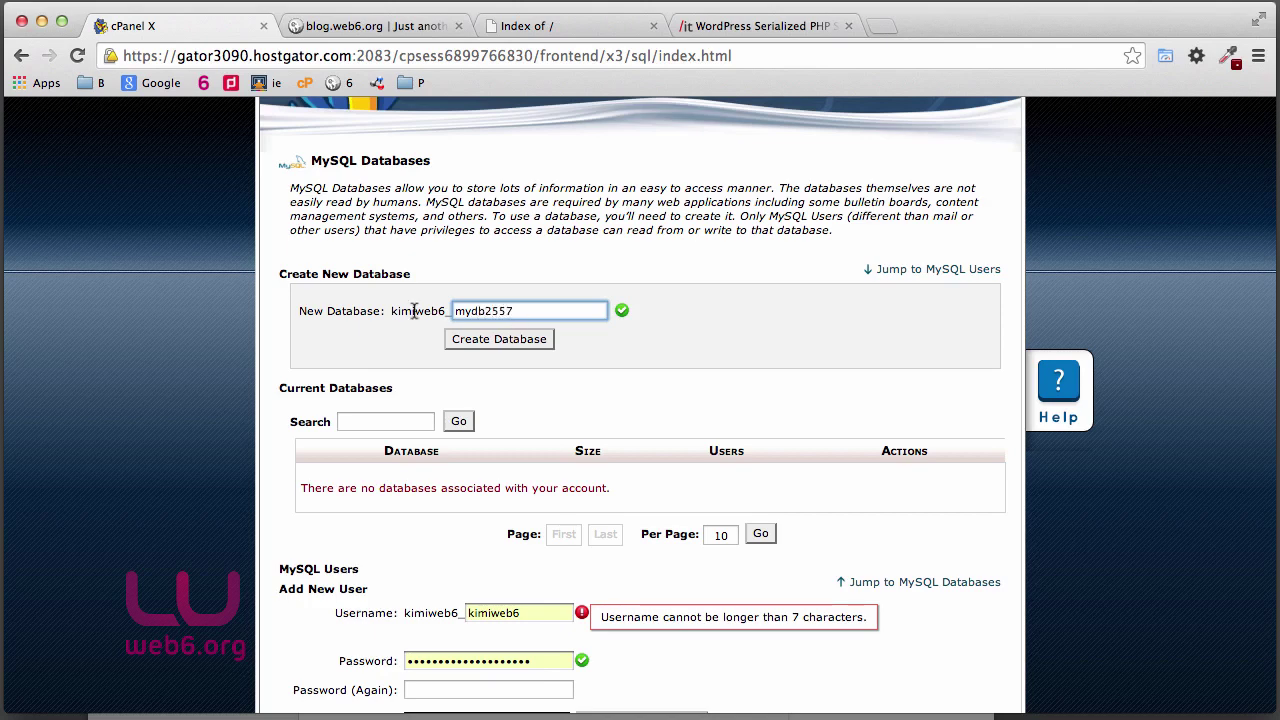
left_click(477, 339)
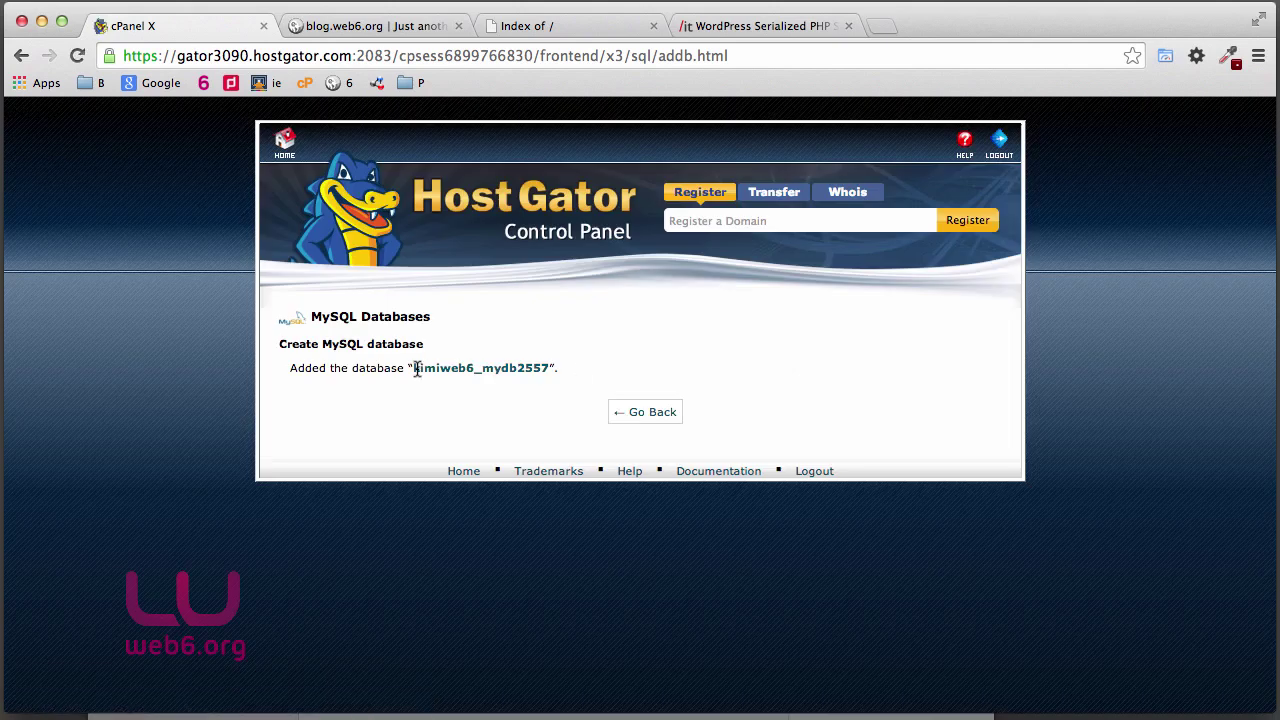
Copy the new database's full name into the TextEdit note after 'db:', then return to MySQL Databases.
left_click_drag(414, 368, 546, 366)
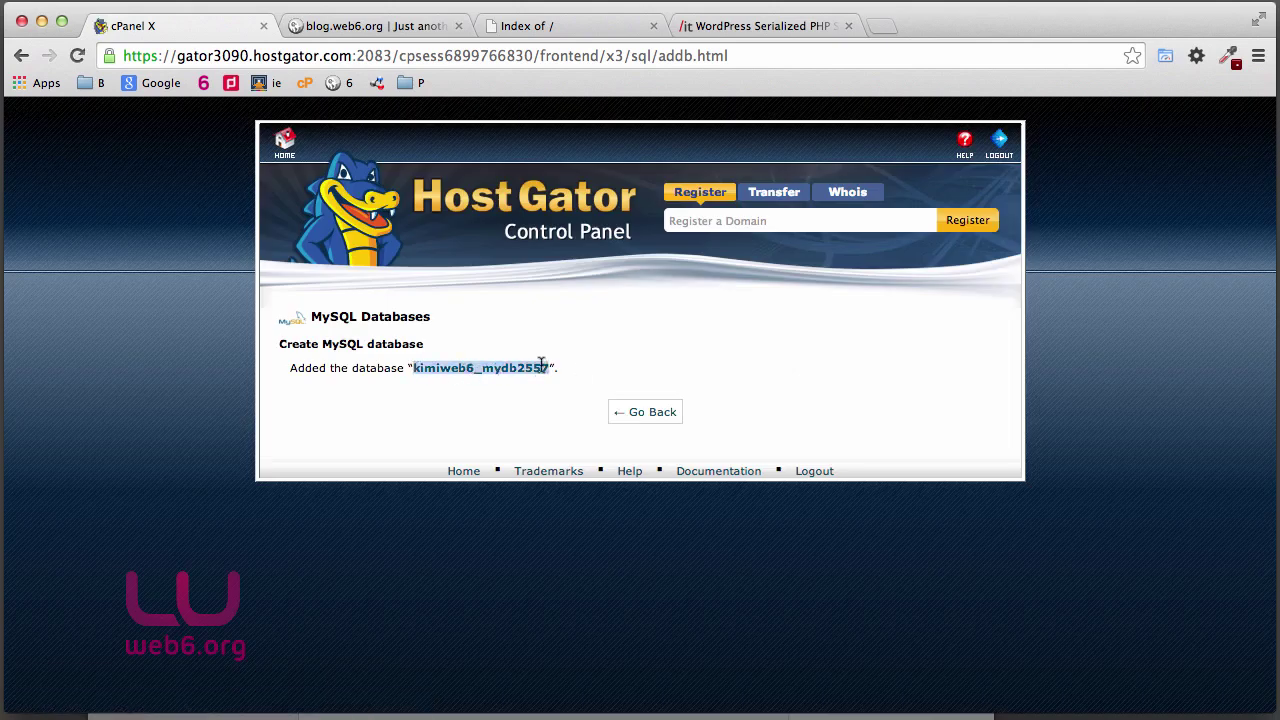
right_click(512, 366)
left_click(545, 374)
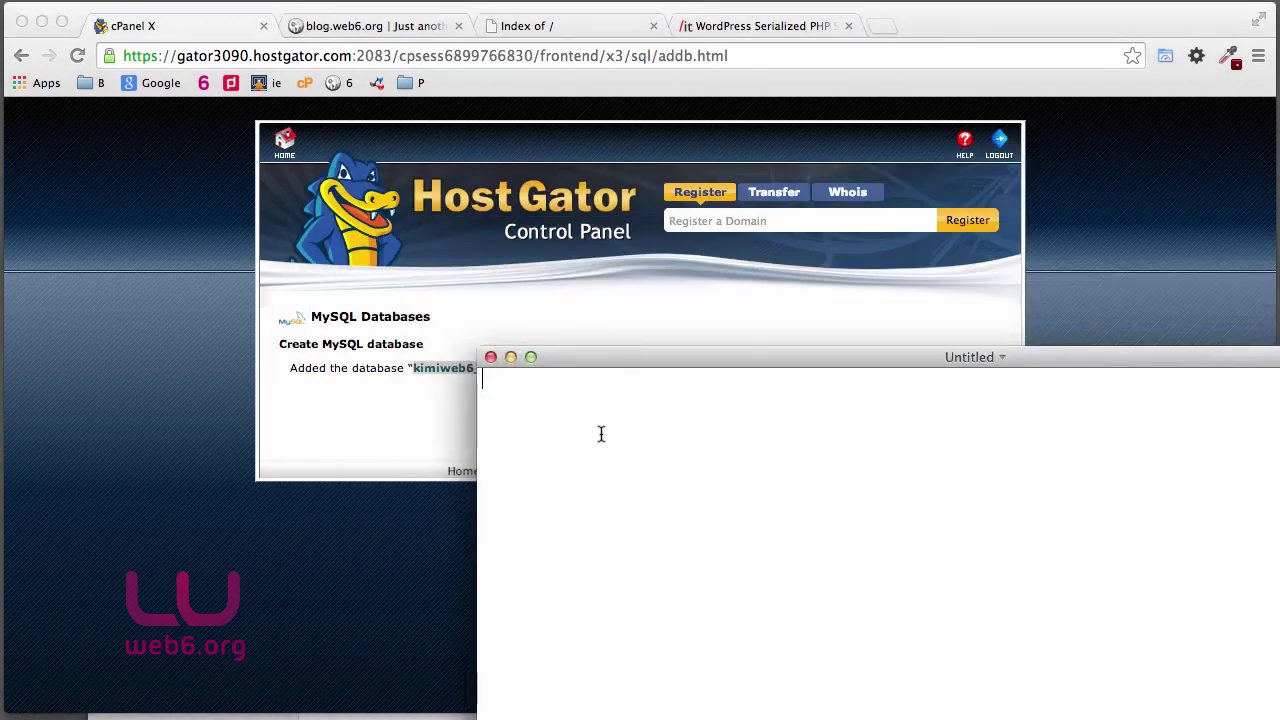
type("db:")
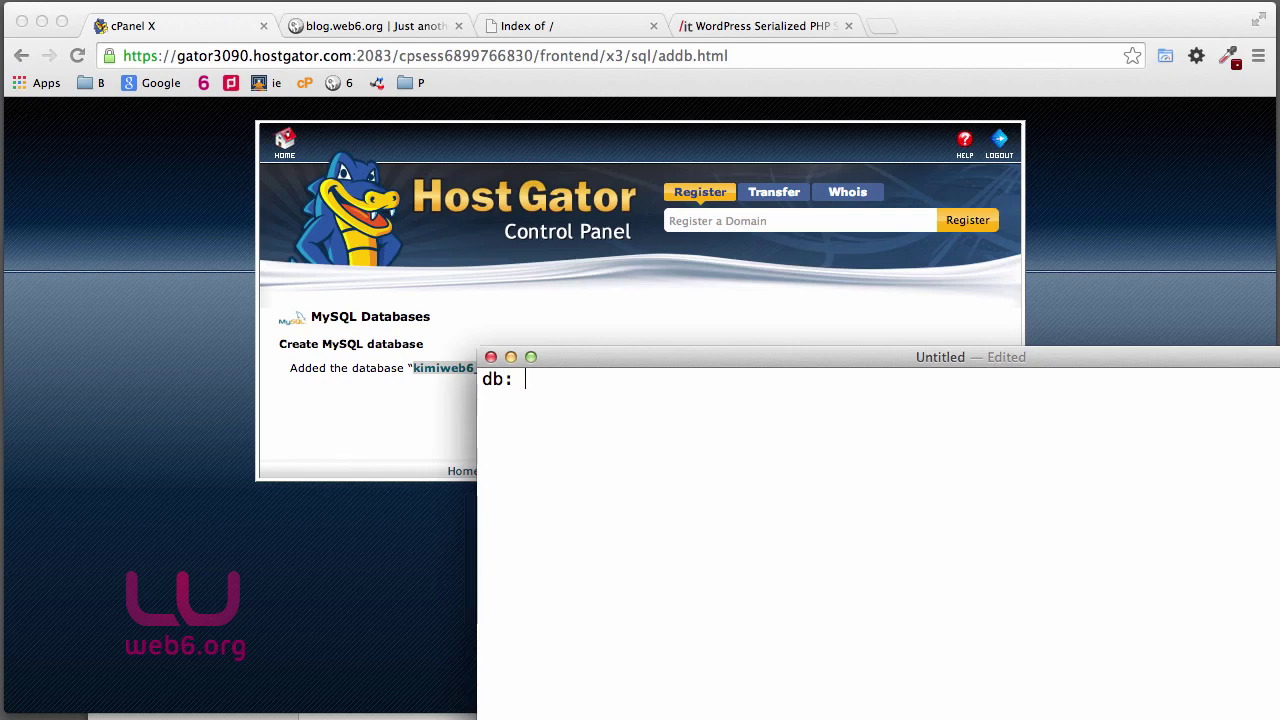
key("super+v")
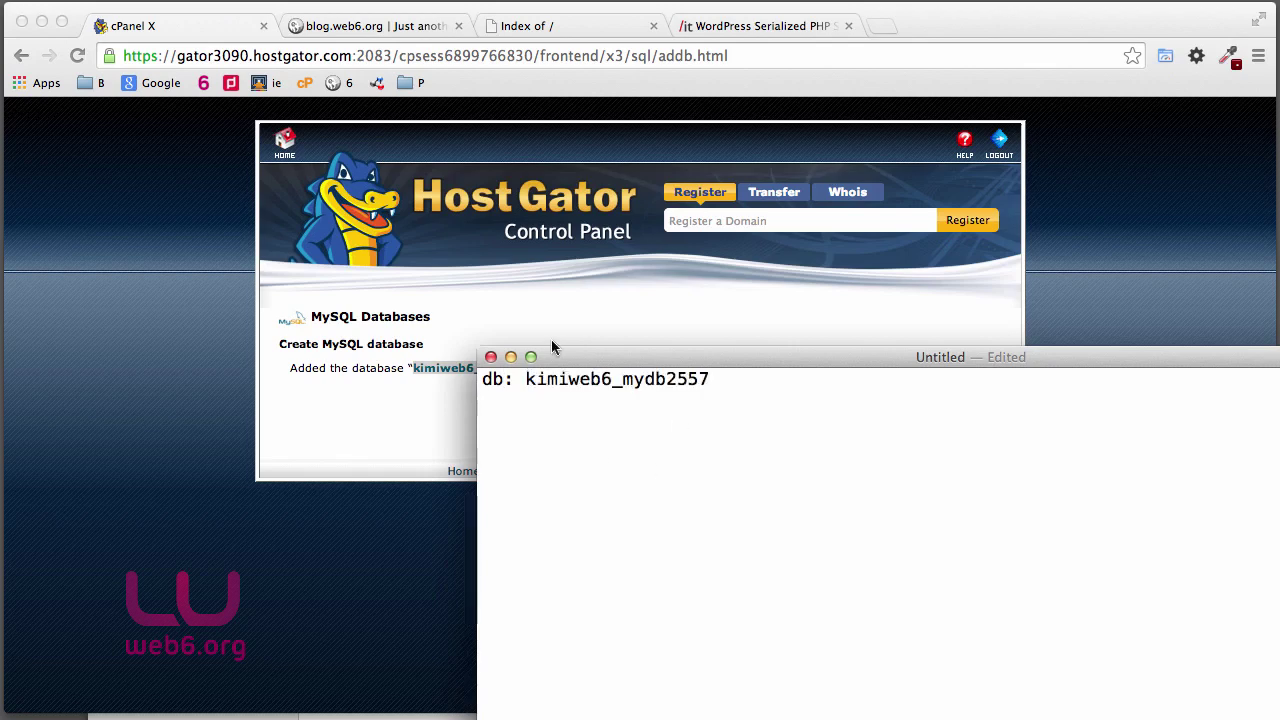
left_click(510, 357)
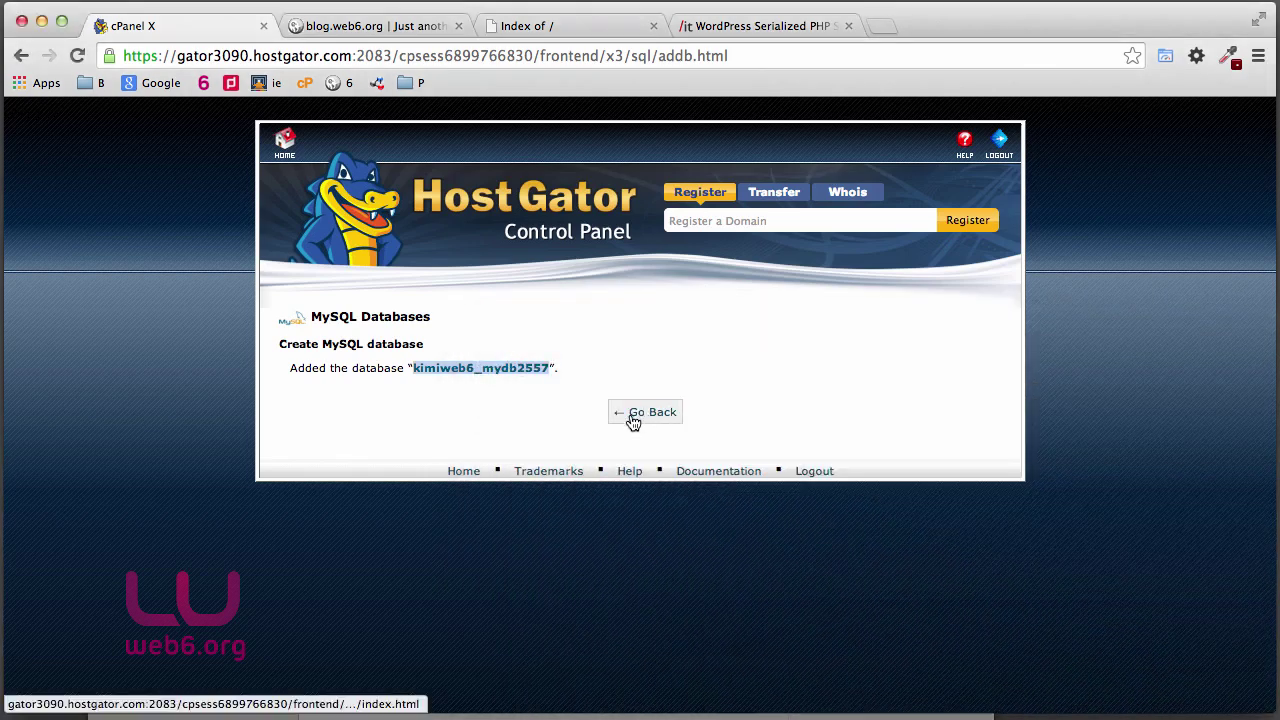
left_click(640, 413)
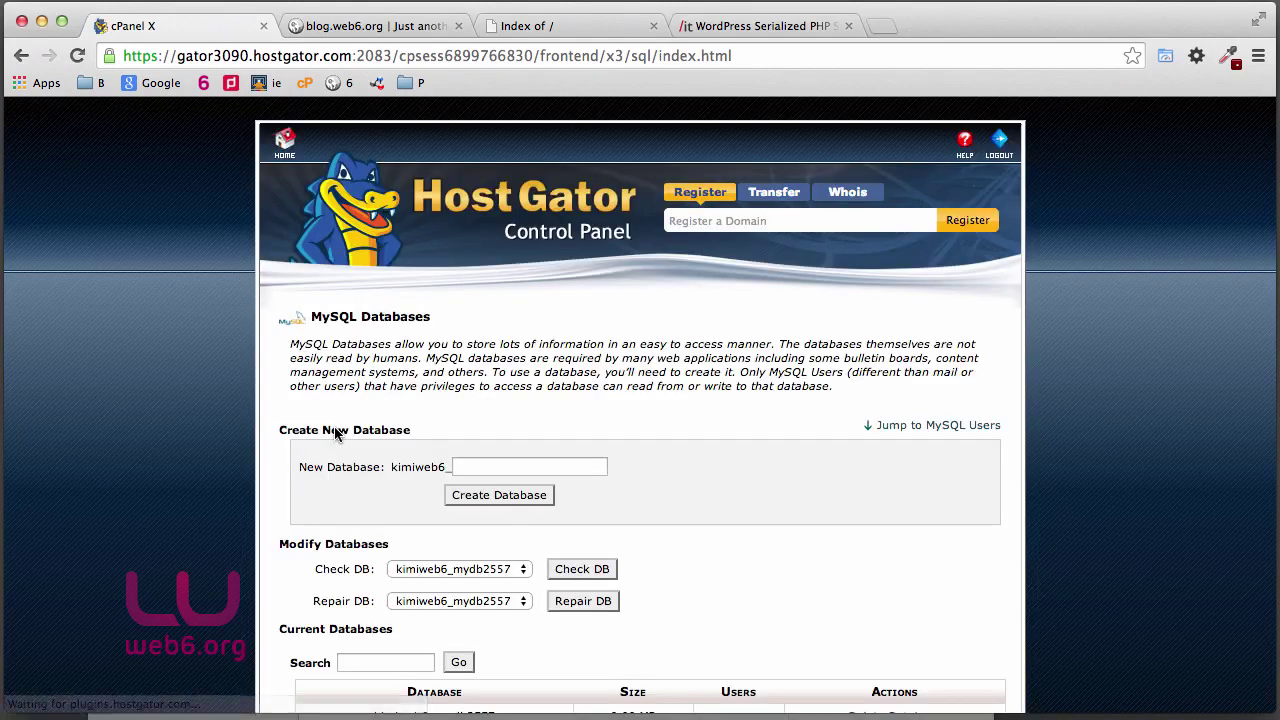
Replace the autofilled username with the new user name usrdb76.
scroll(493, 455, "down", 3)
scroll(492, 455, "down", 6)
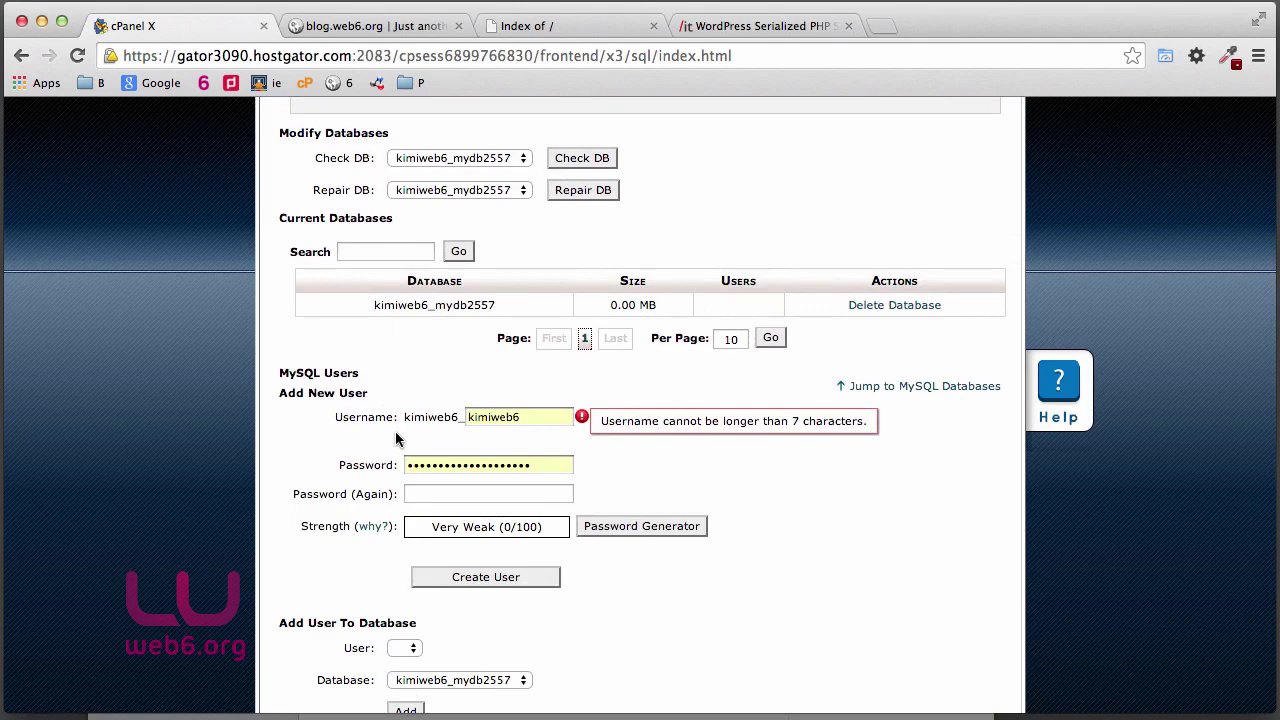
double_click(532, 418)
key("BackSpace")
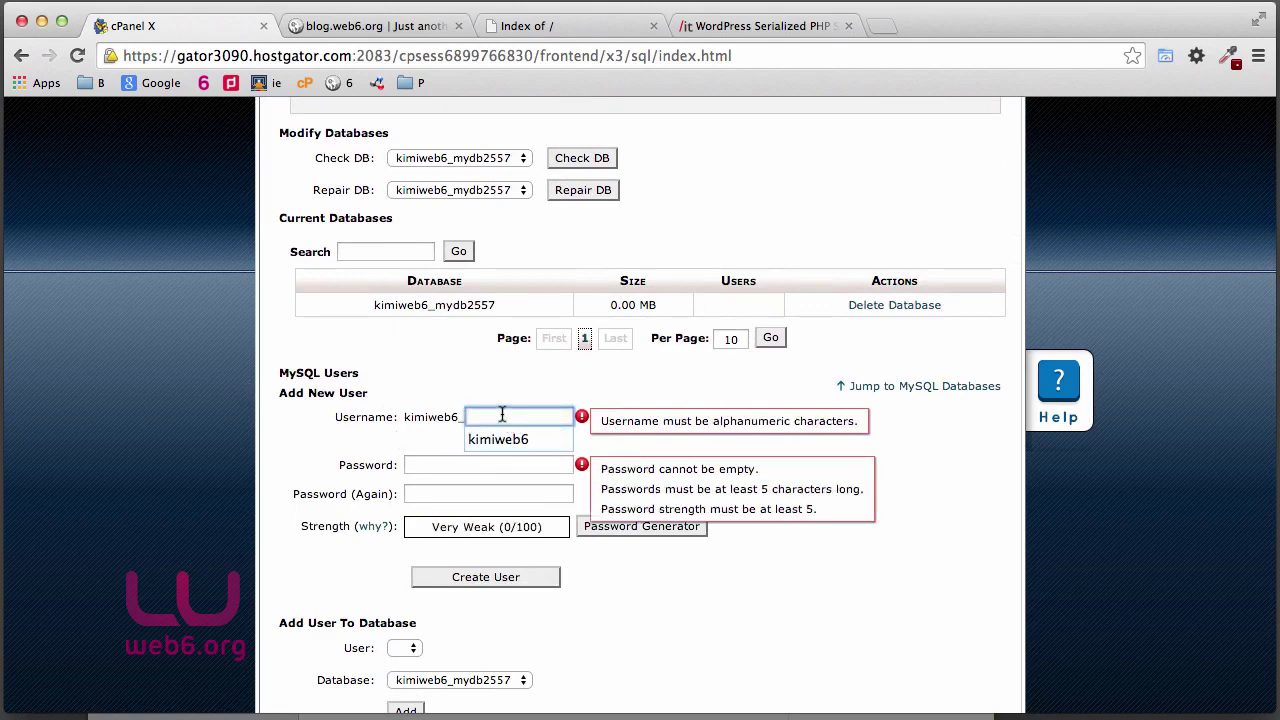
type("usrdb76")
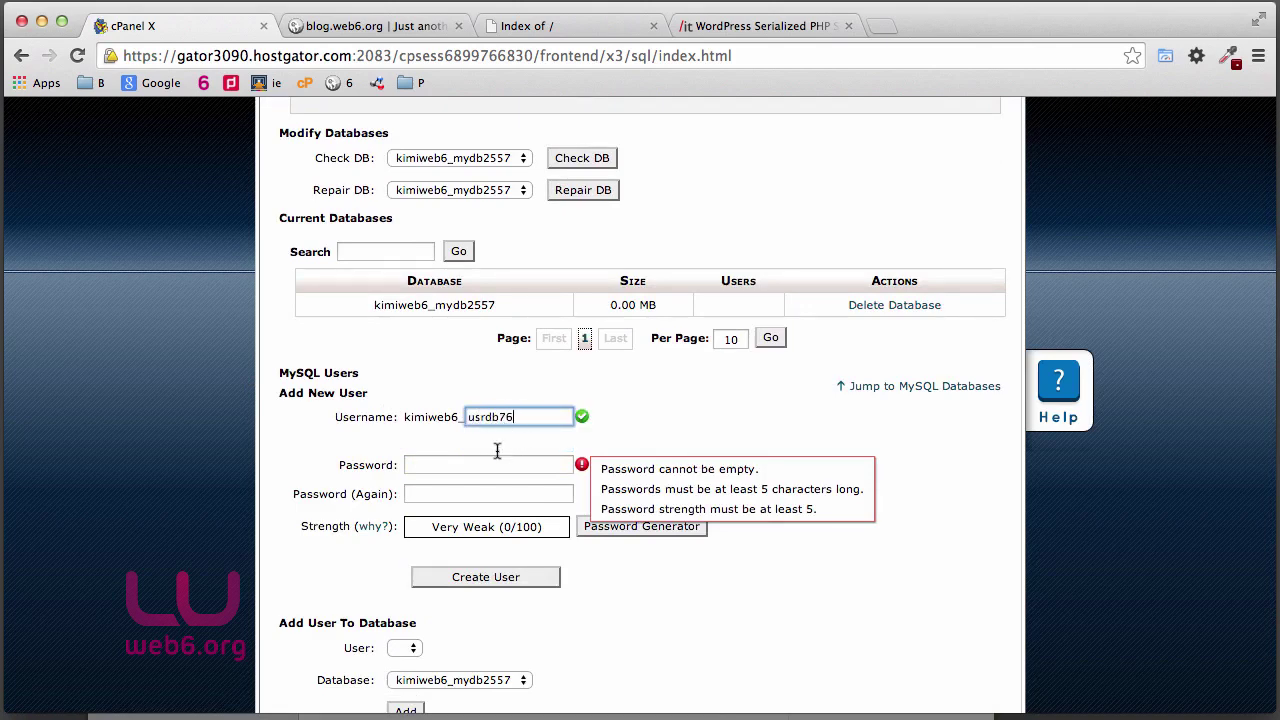
Generate a strong 18-character password with the password generator.
left_click(466, 465)
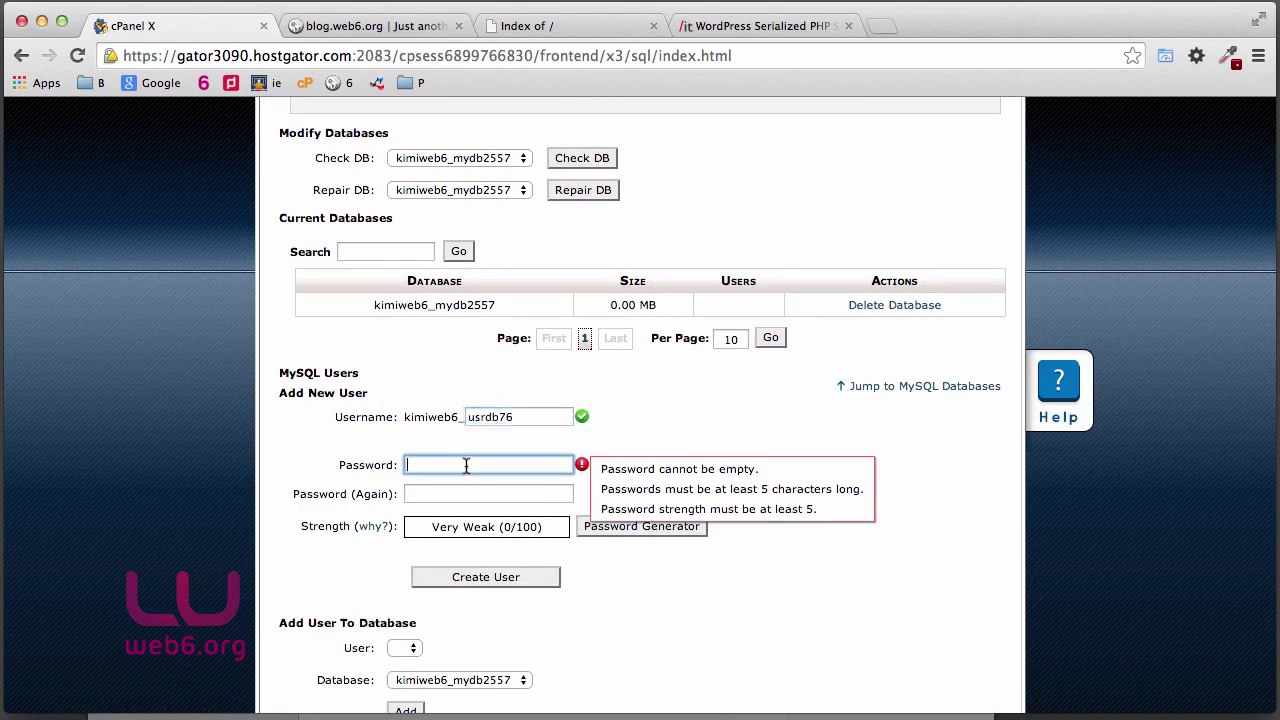
left_click(621, 531)
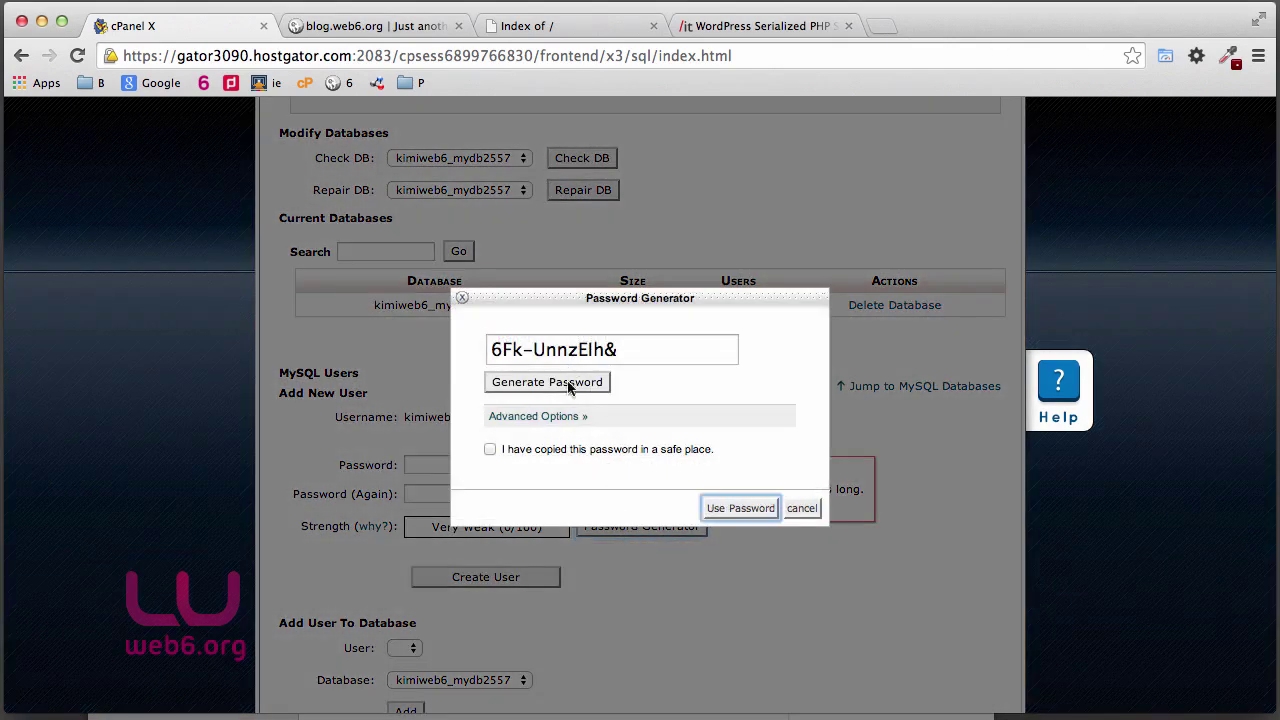
left_click(533, 416)
left_click(540, 447)
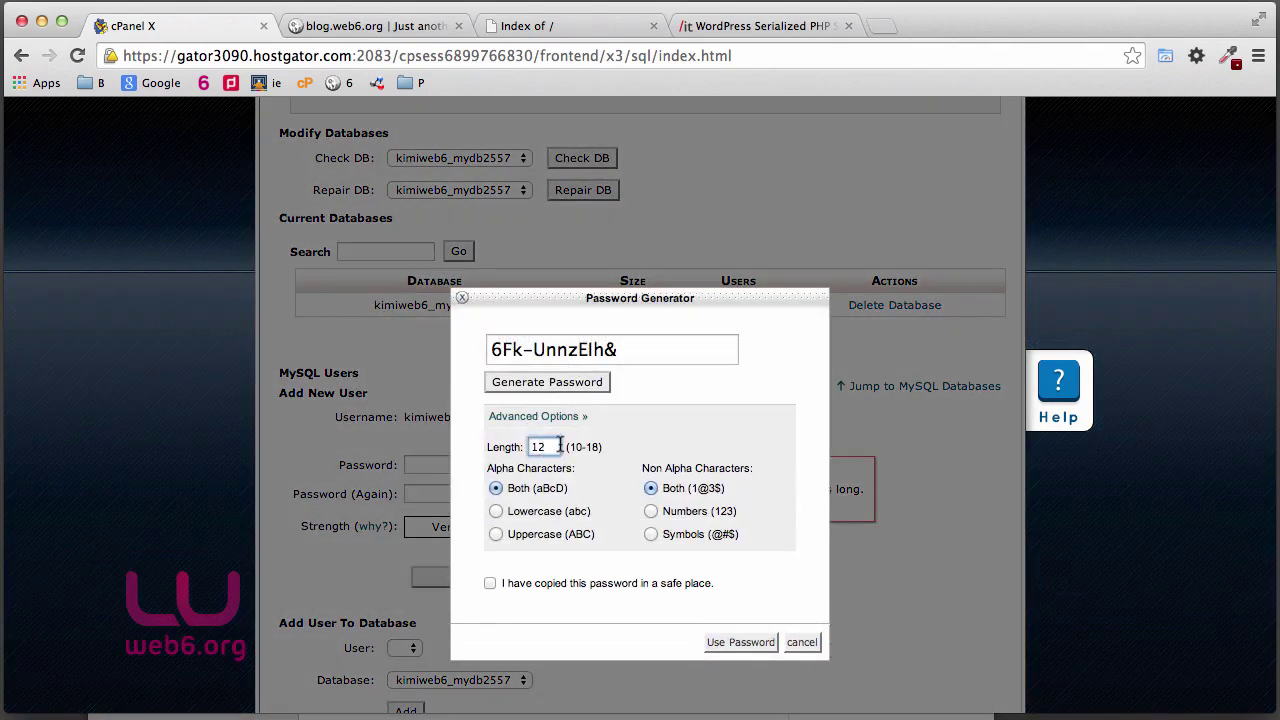
type("8")
left_click(630, 418)
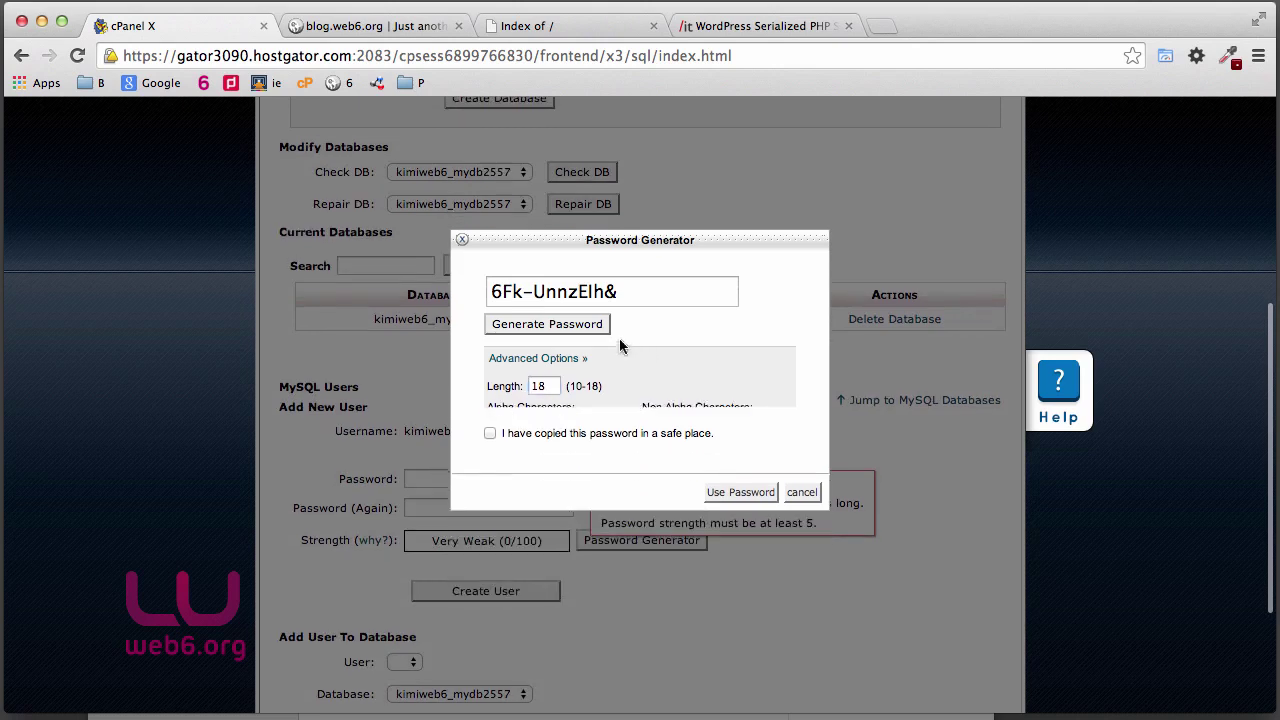
left_click(537, 416)
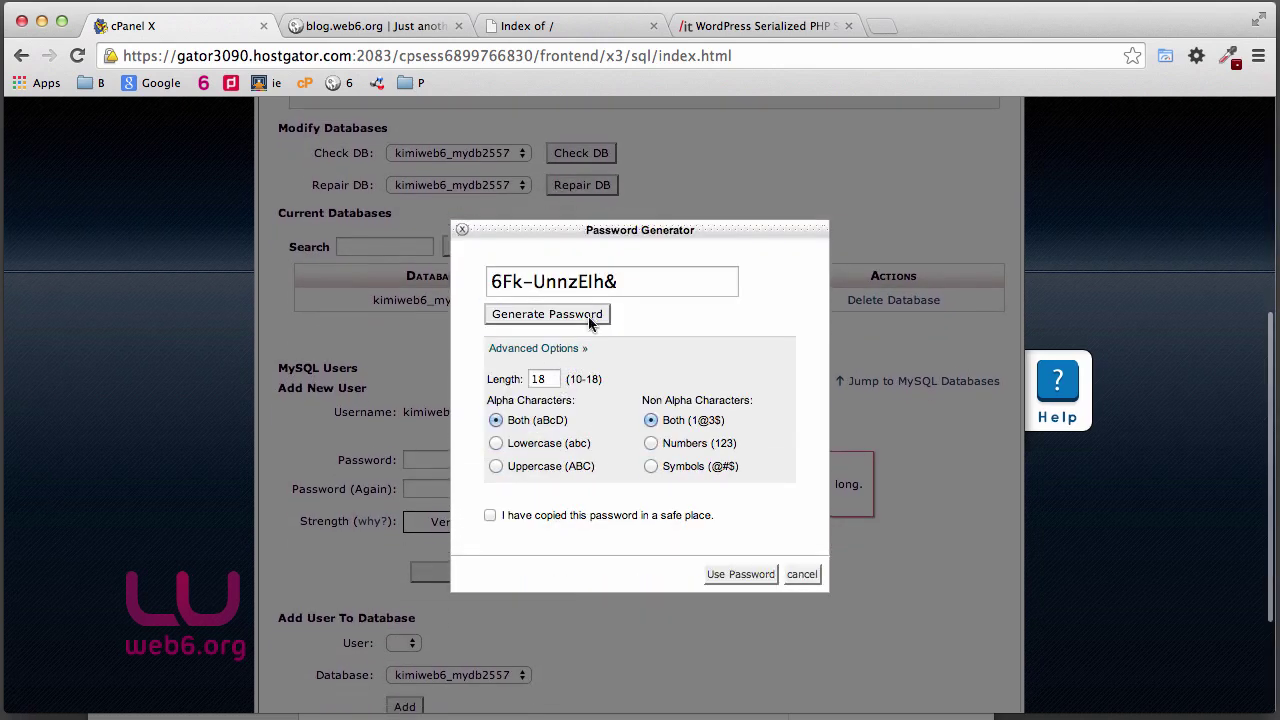
left_click(588, 316)
left_click(588, 316)
left_click(588, 316)
Save the password in the notes after 'db pass:', edit it, and copy the final version.
left_click_drag(685, 282, 503, 278)
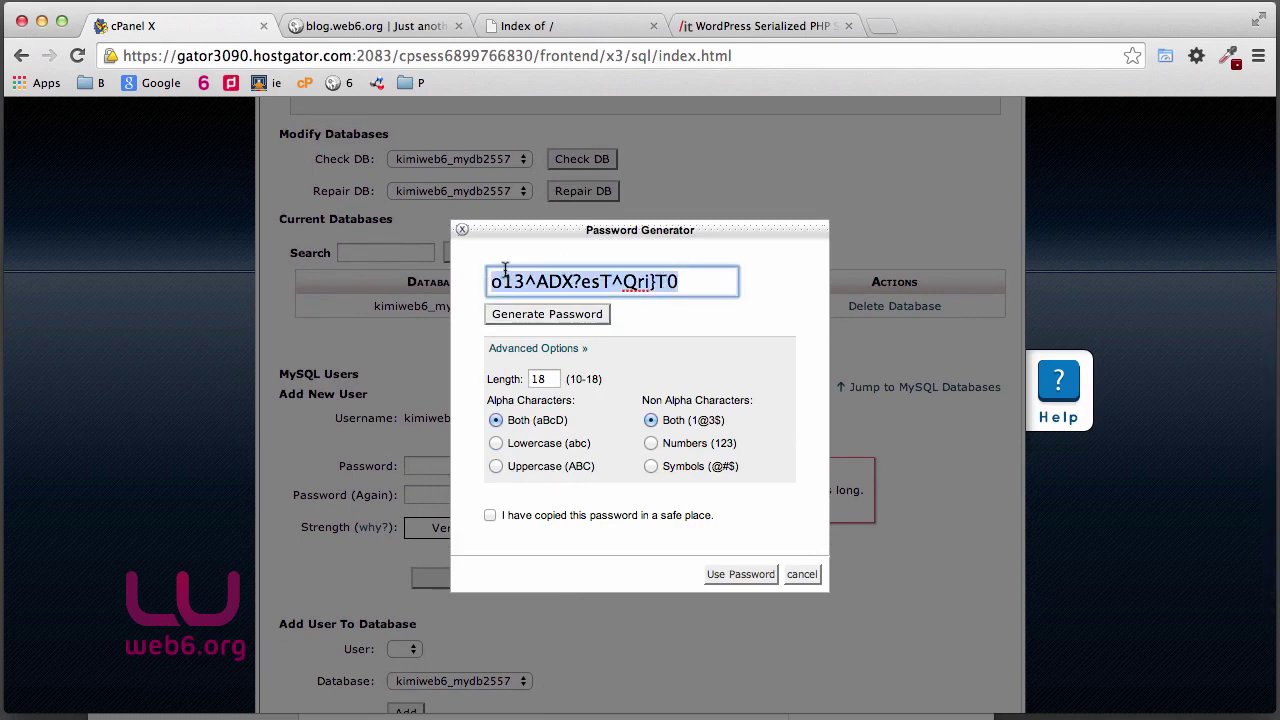
right_click(510, 272)
left_click(547, 357)
key("super+Tab")
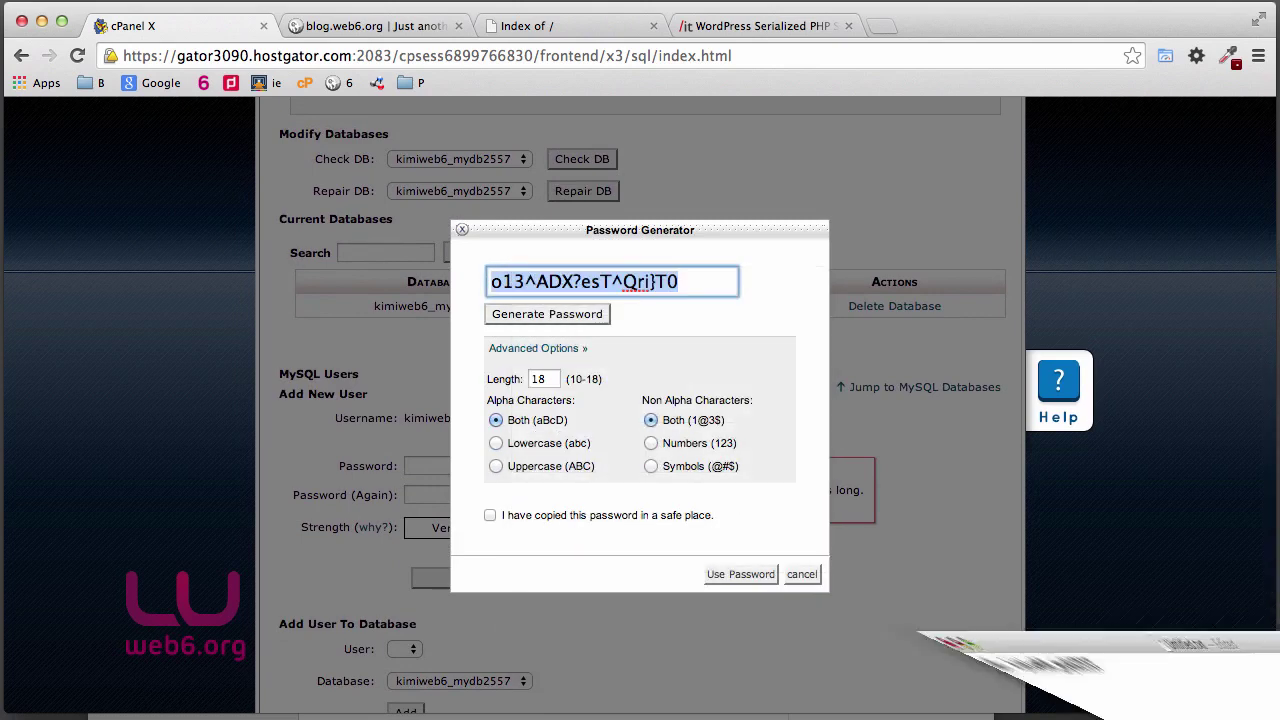
key("Return")
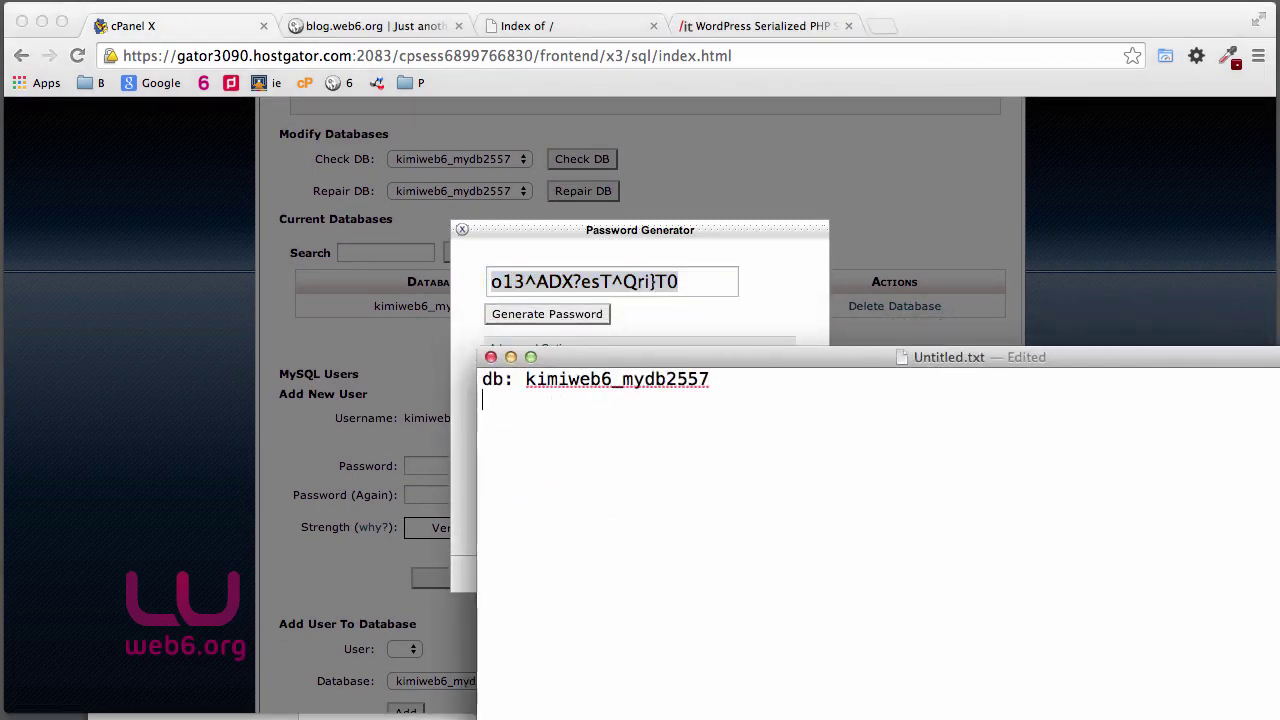
key("super+v")
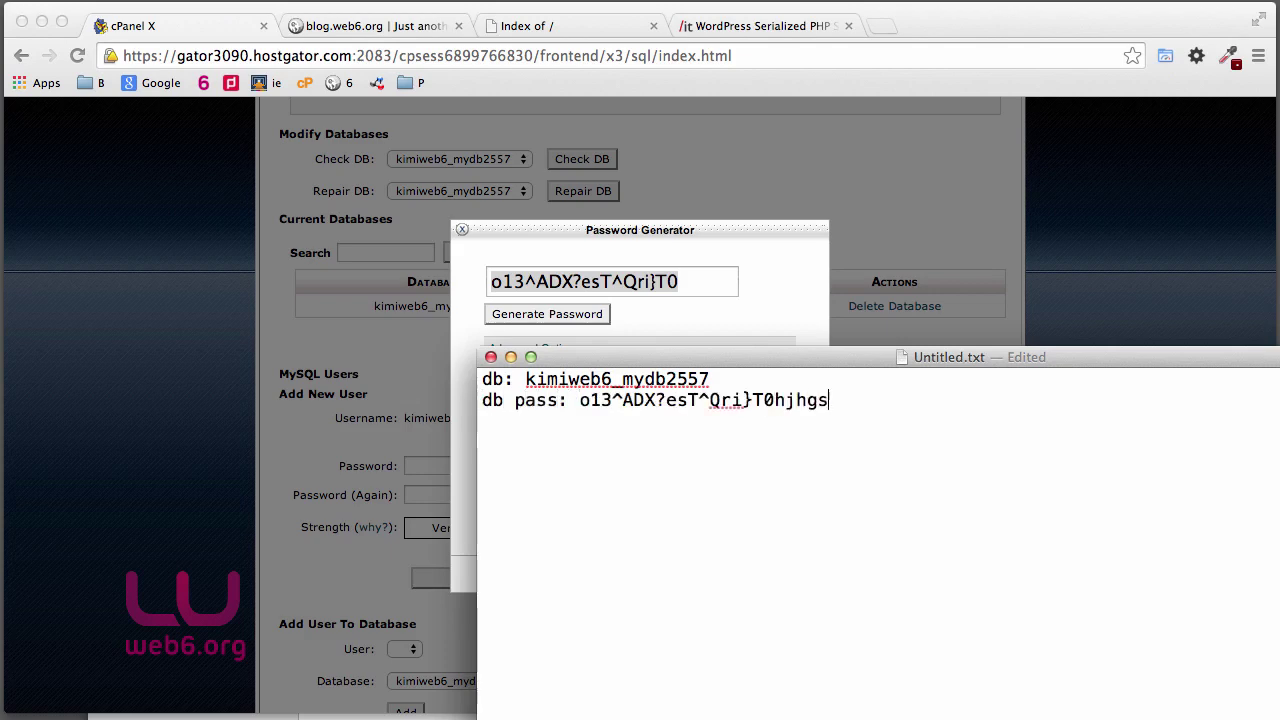
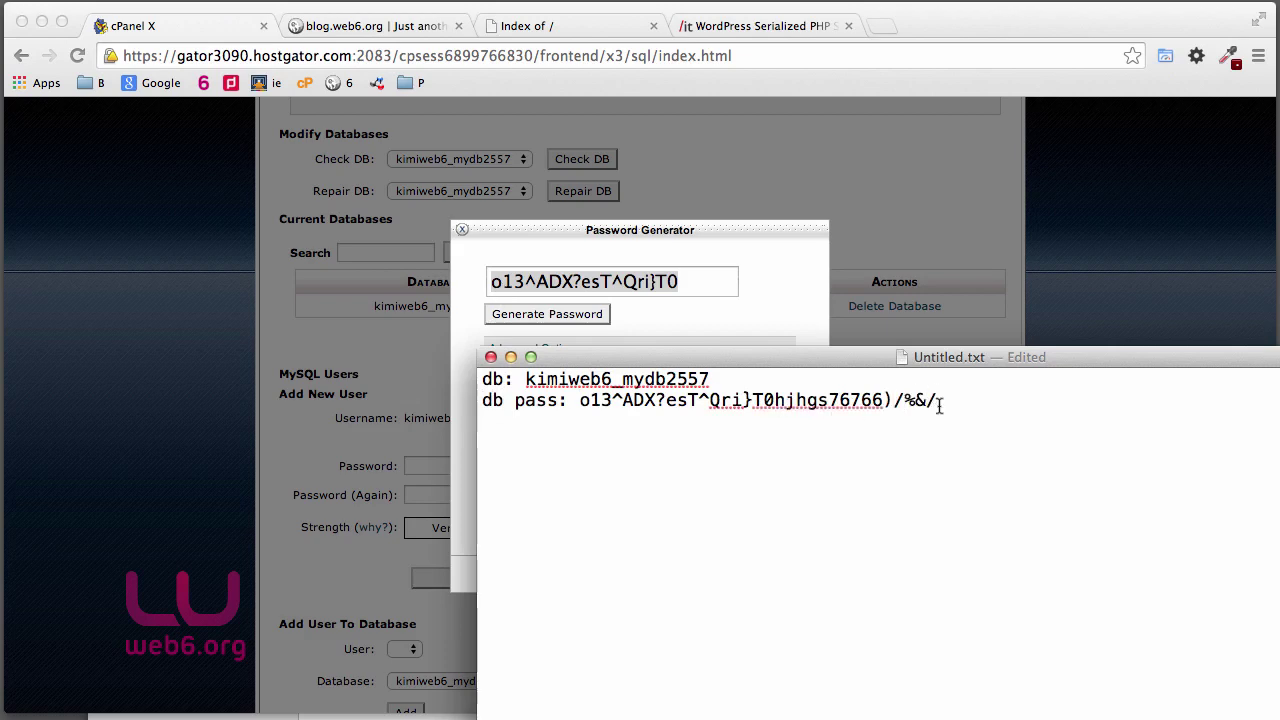
left_click_drag(940, 403, 580, 402)
right_click(602, 406)
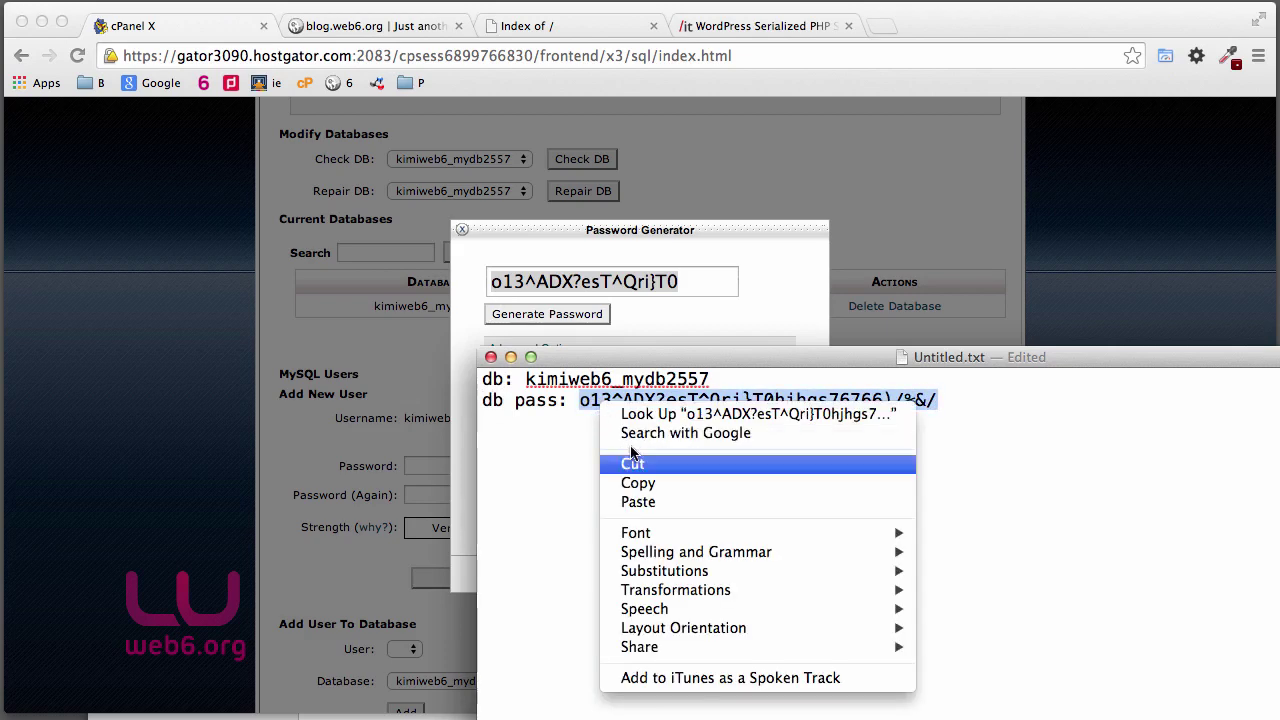
left_click(637, 482)
Paste the saved password into both password fields and create the MySQL user.
left_click(511, 357)
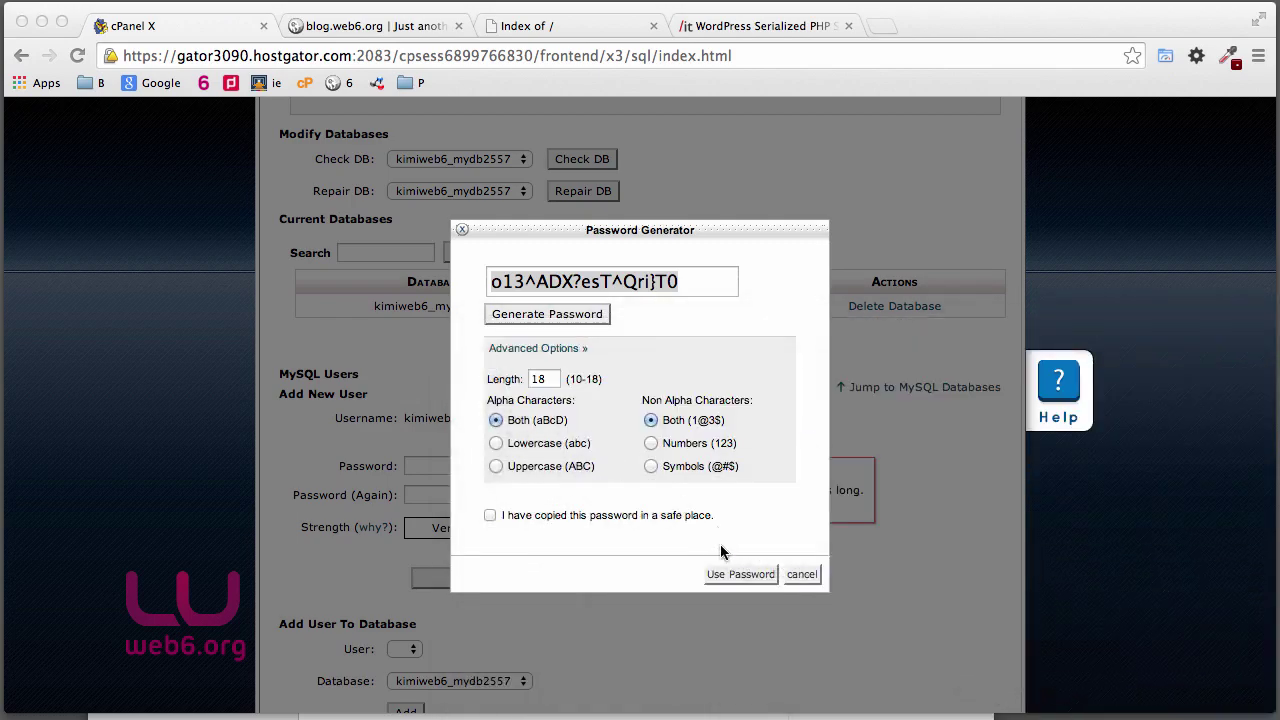
left_click(801, 575)
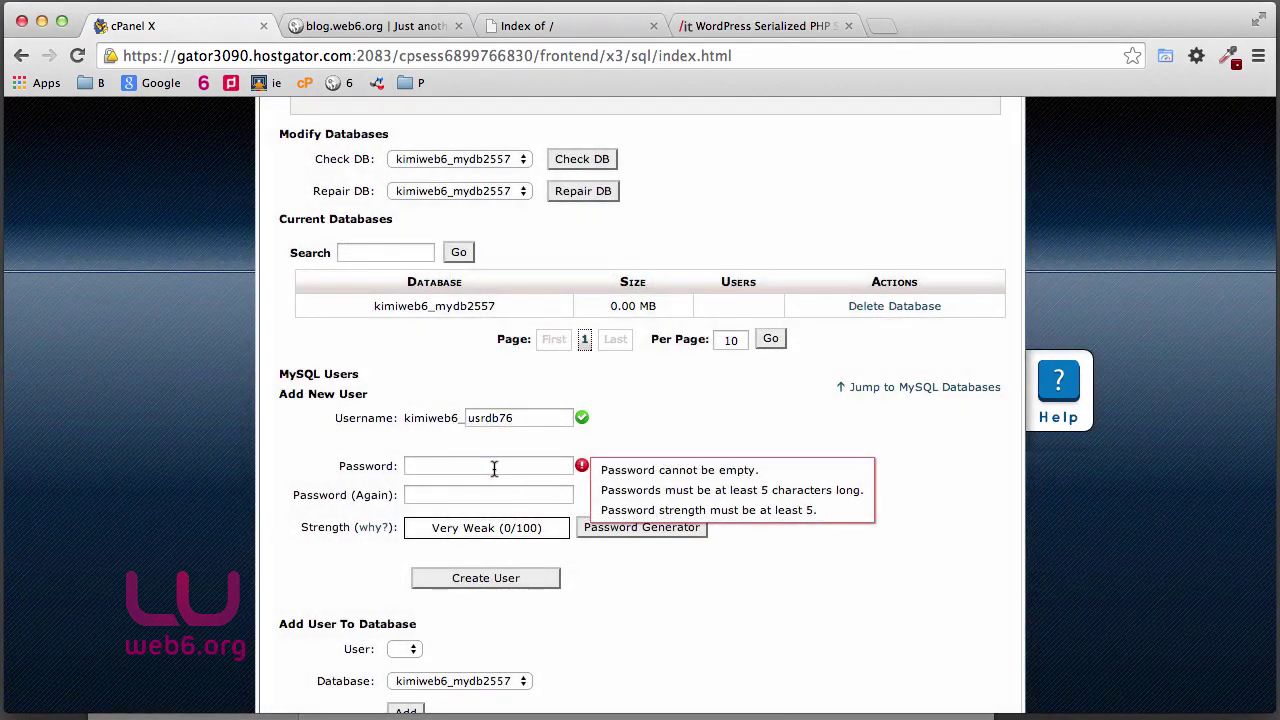
left_click(491, 466)
key("super+v")
key("Tab")
key("super+v")
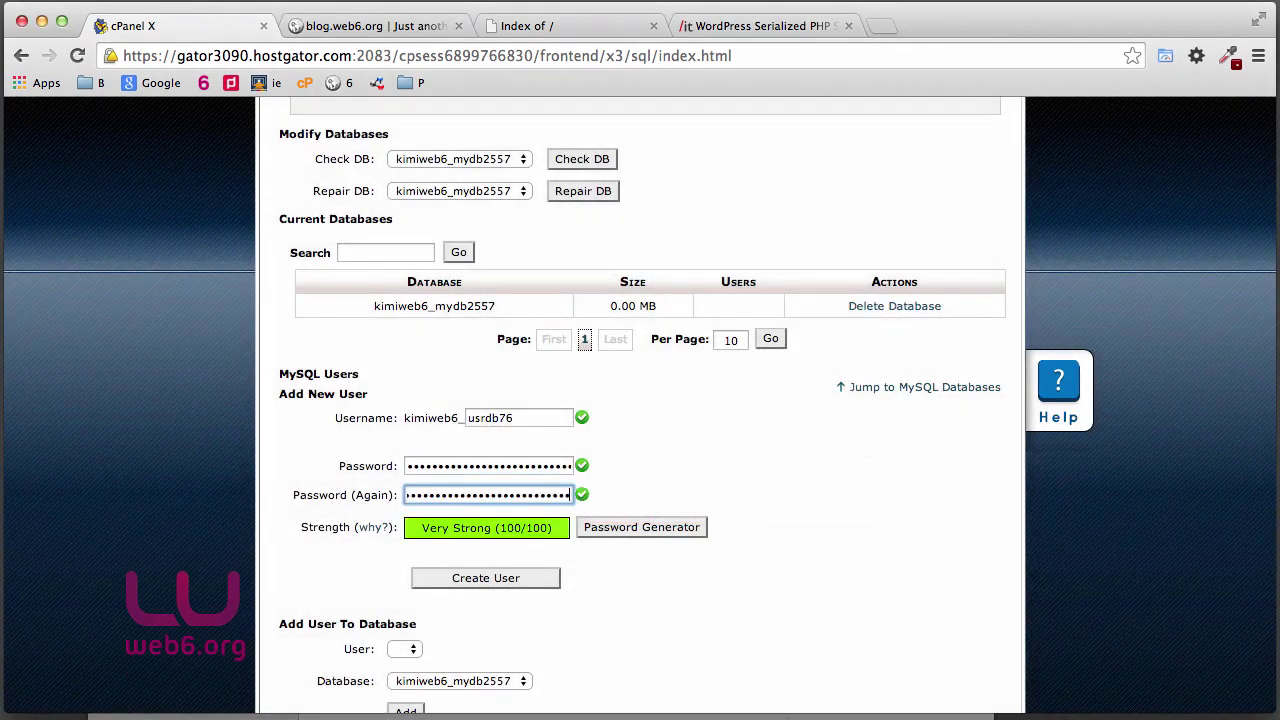
left_click(474, 580)
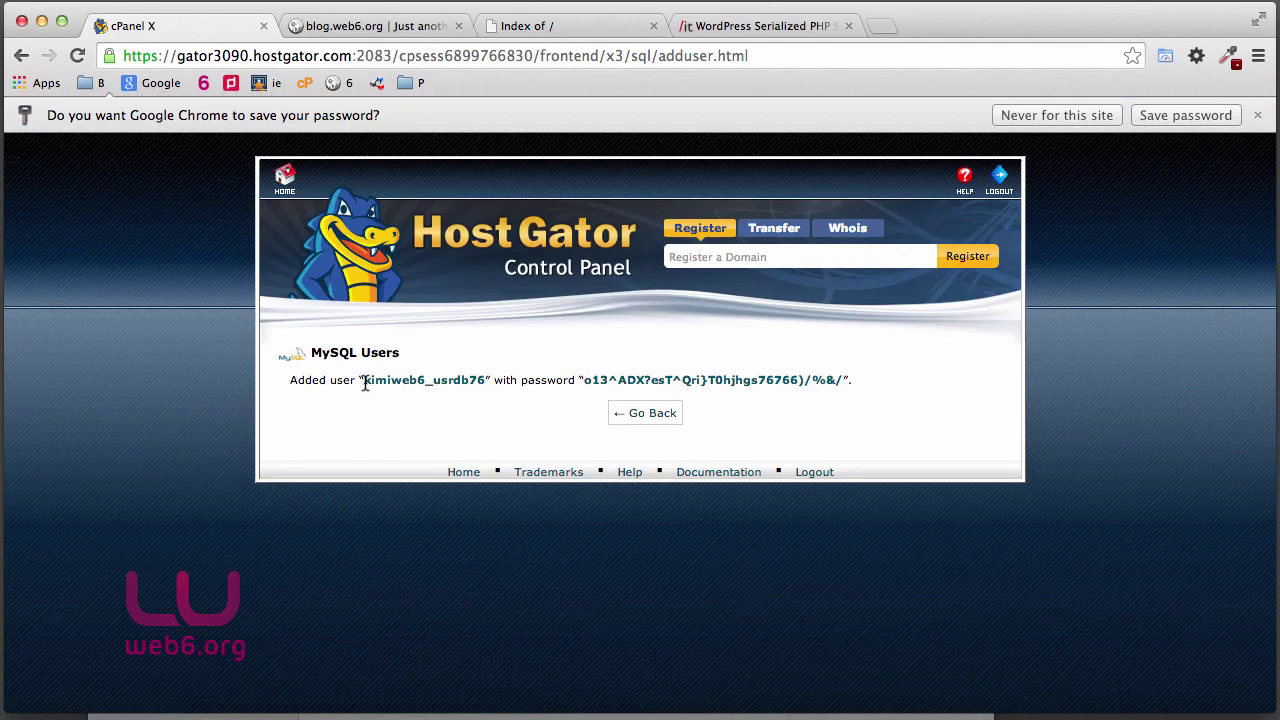
Copy the username usrdb76 into the credentials note after 'db user:' and return to Chrome.
left_click_drag(364, 383, 494, 381)
right_click(487, 380)
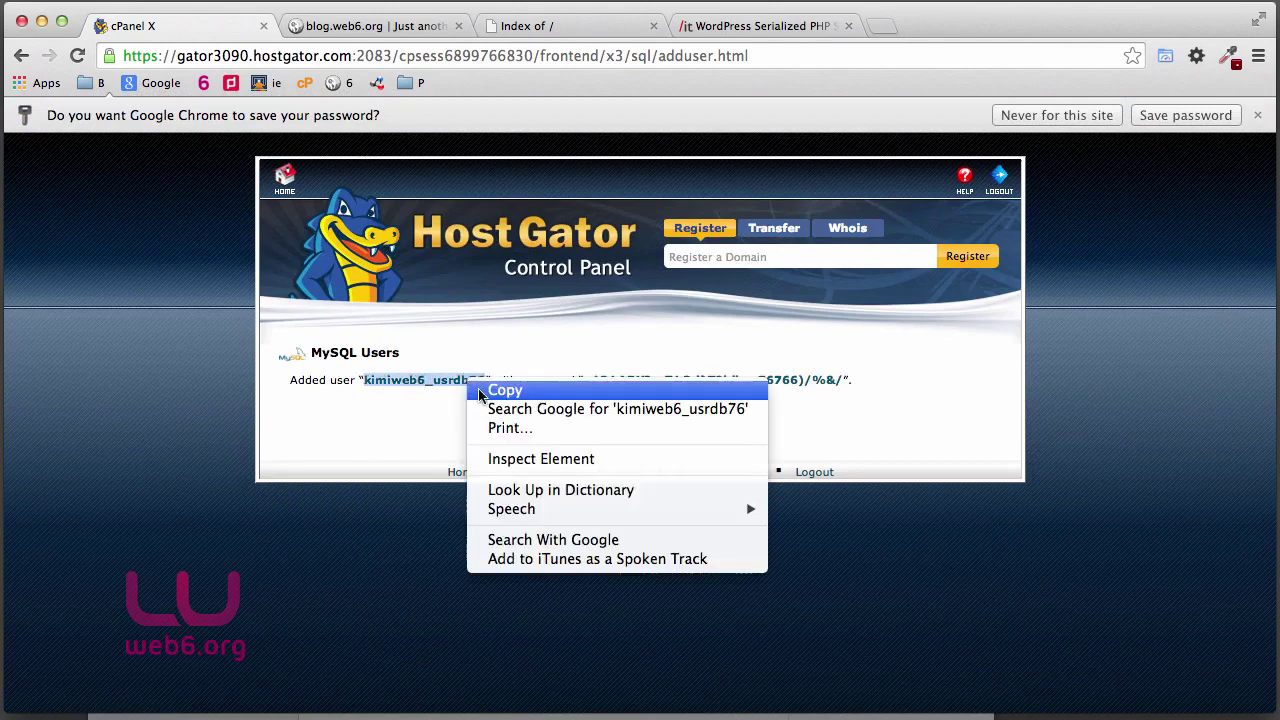
left_click(502, 389)
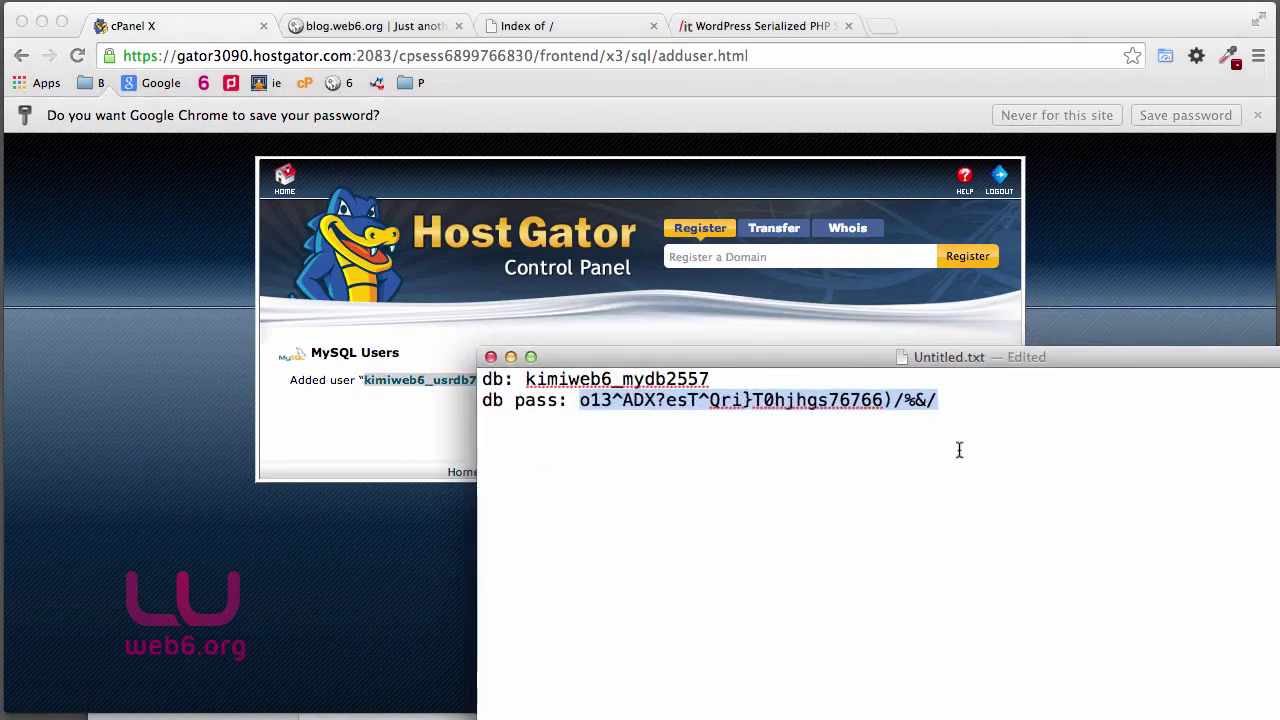
left_click(995, 401)
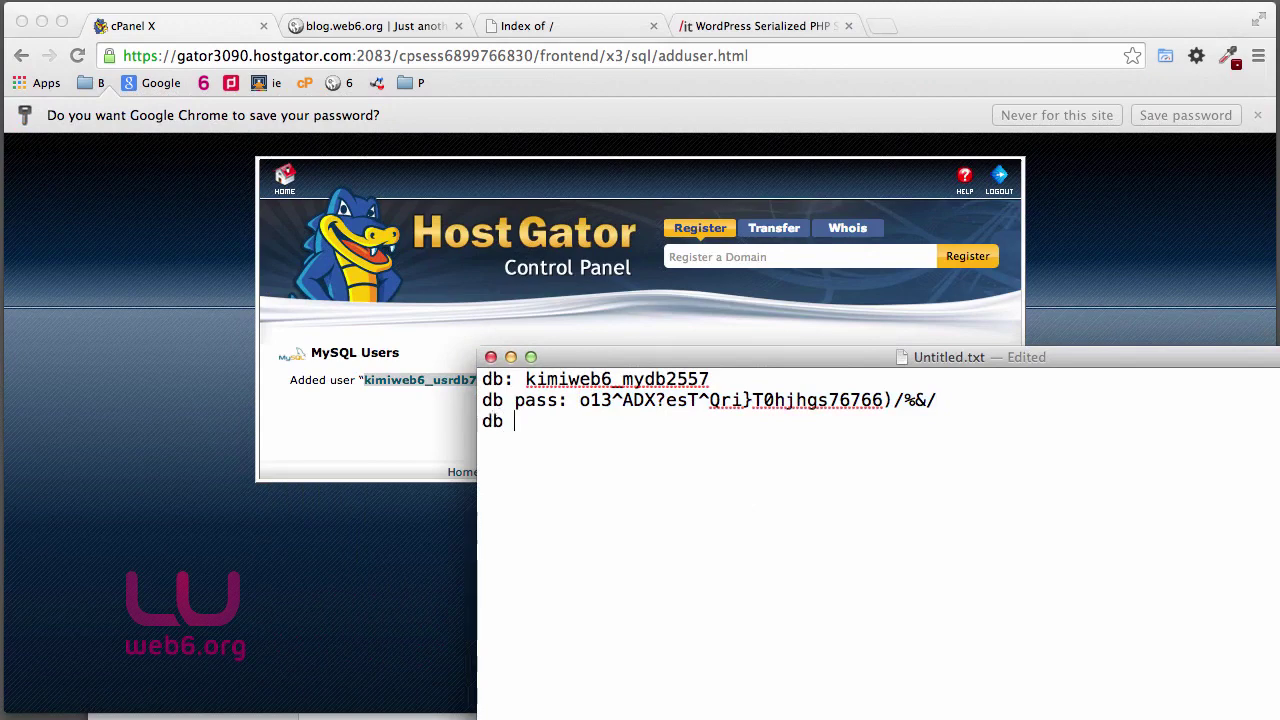
key("super+v")
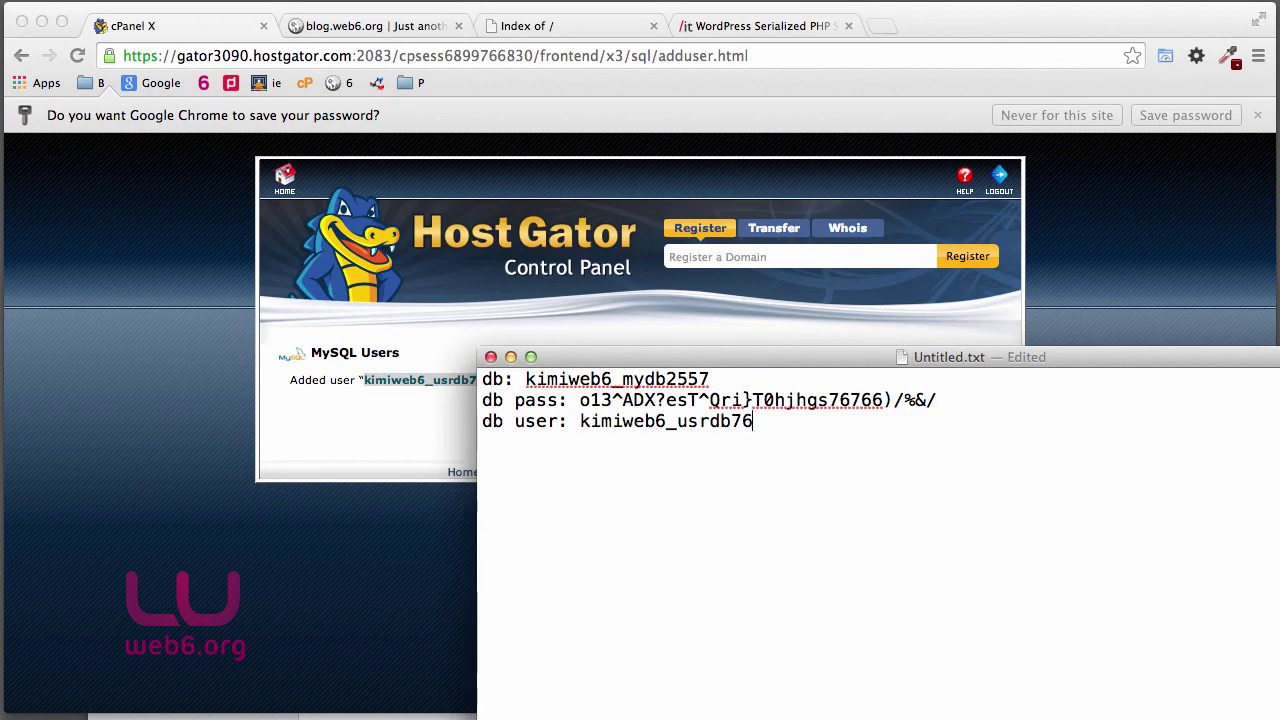
left_click(511, 357)
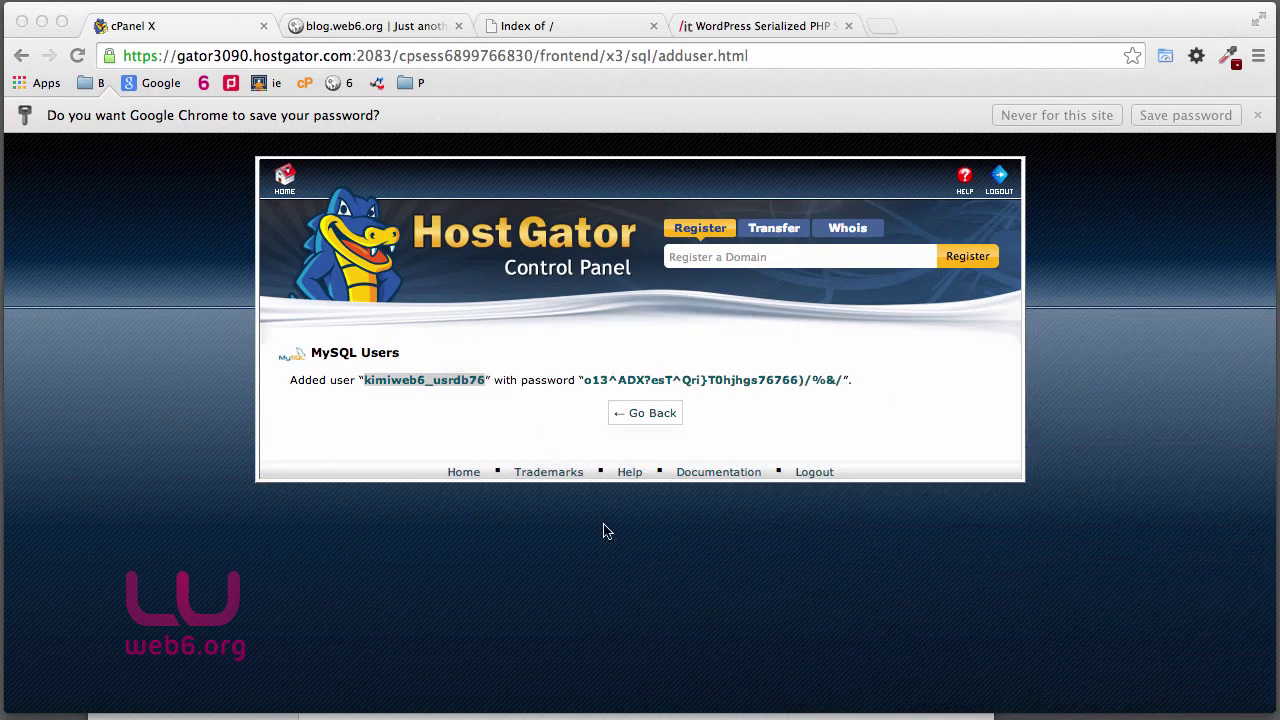
left_click(634, 420)
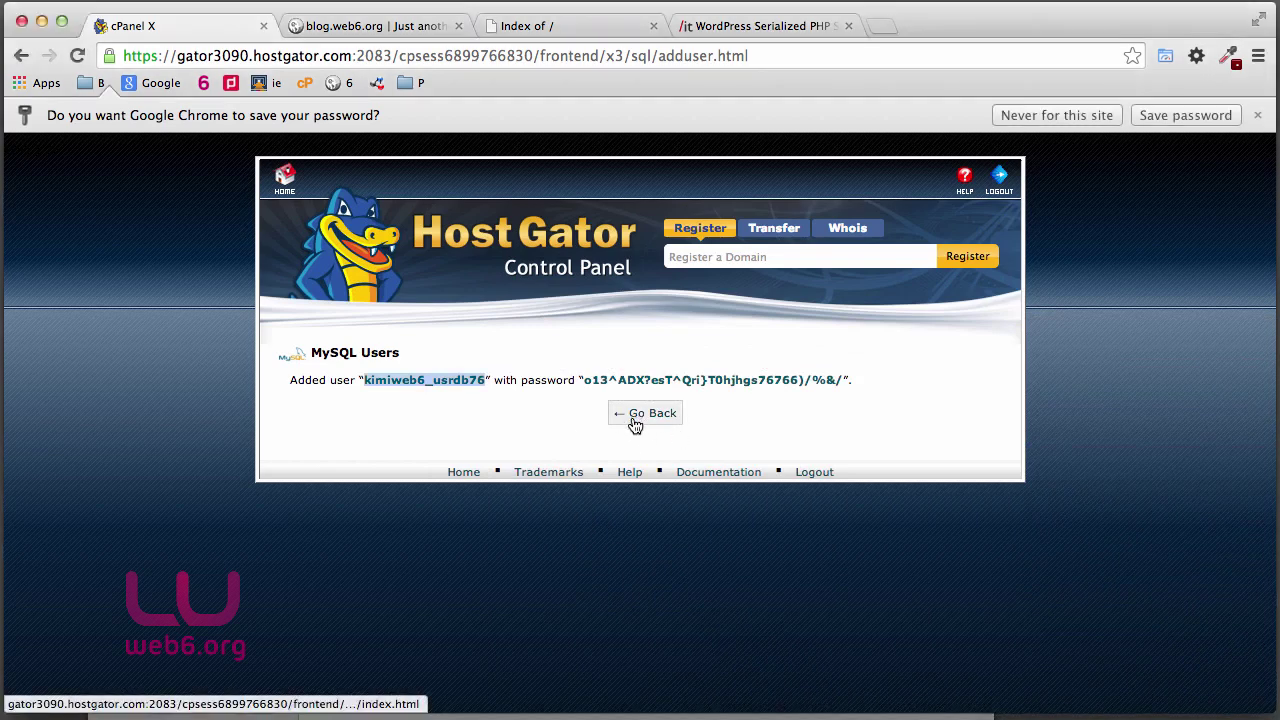
left_click(637, 420)
Add the new user to the mydb2557 database under Add User To Database.
scroll(738, 454, "down", 5)
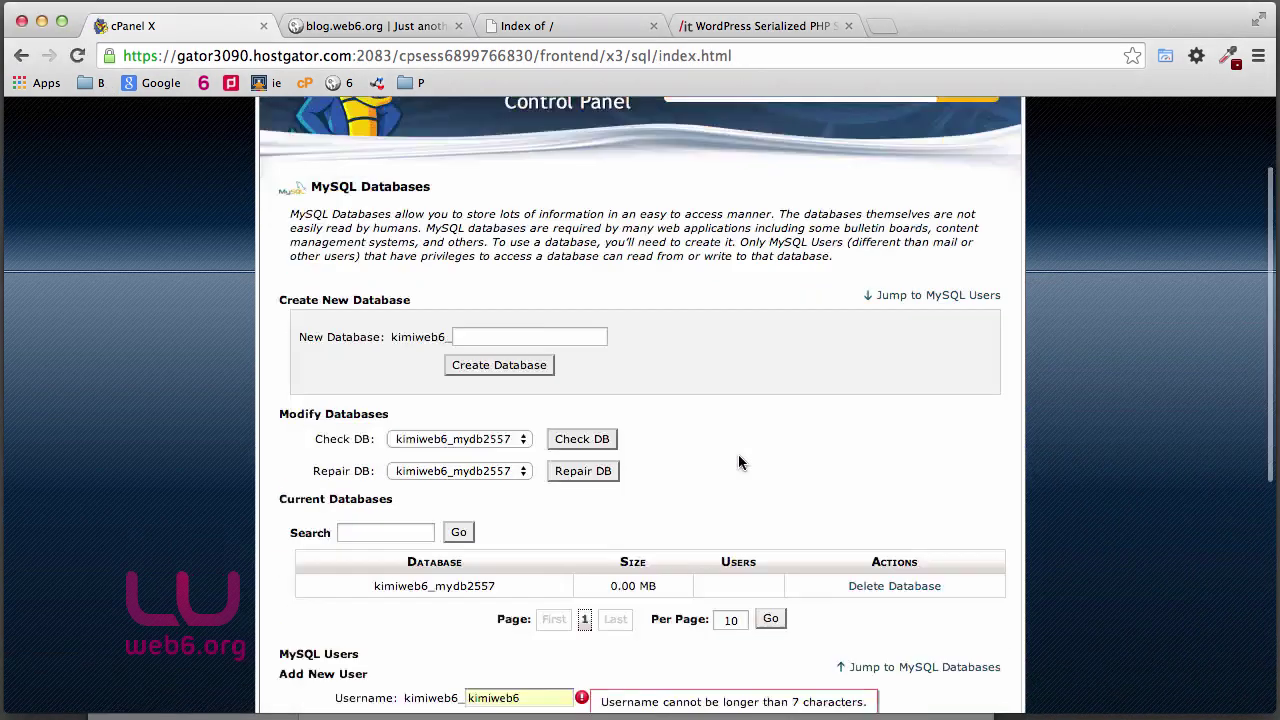
scroll(738, 461, "down", 5)
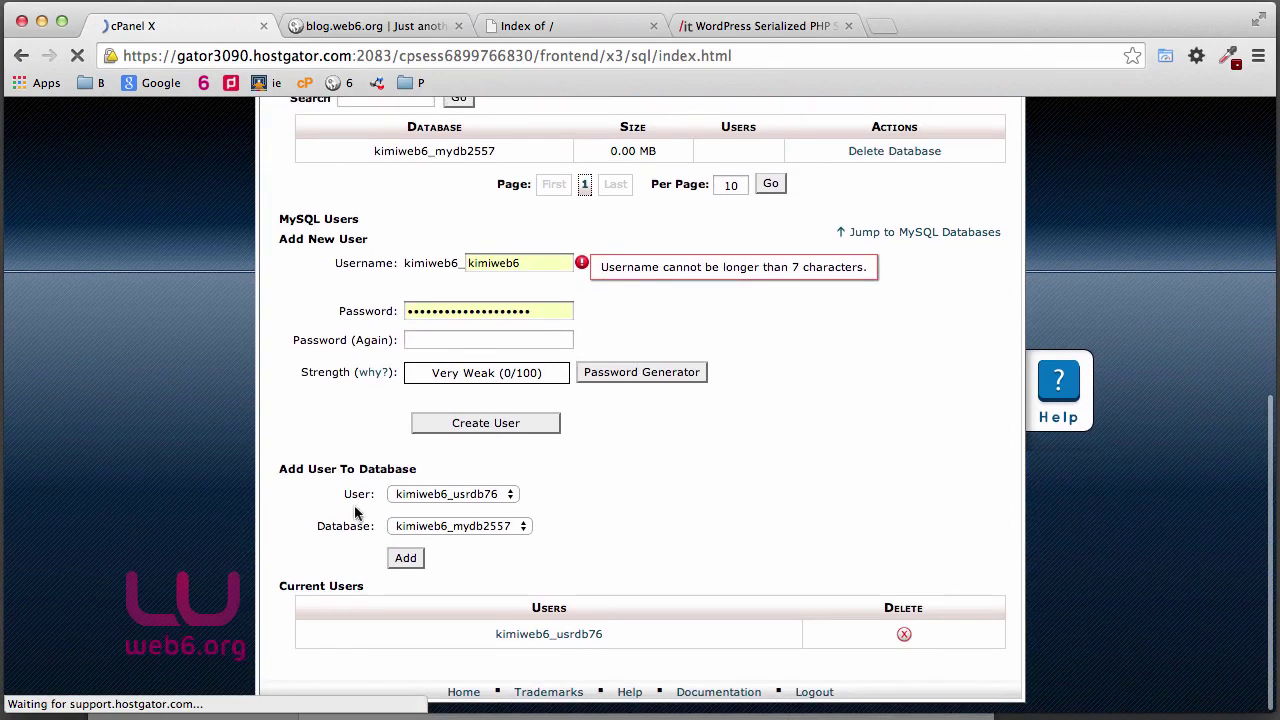
left_click(510, 494)
left_click(512, 494)
left_click(512, 530)
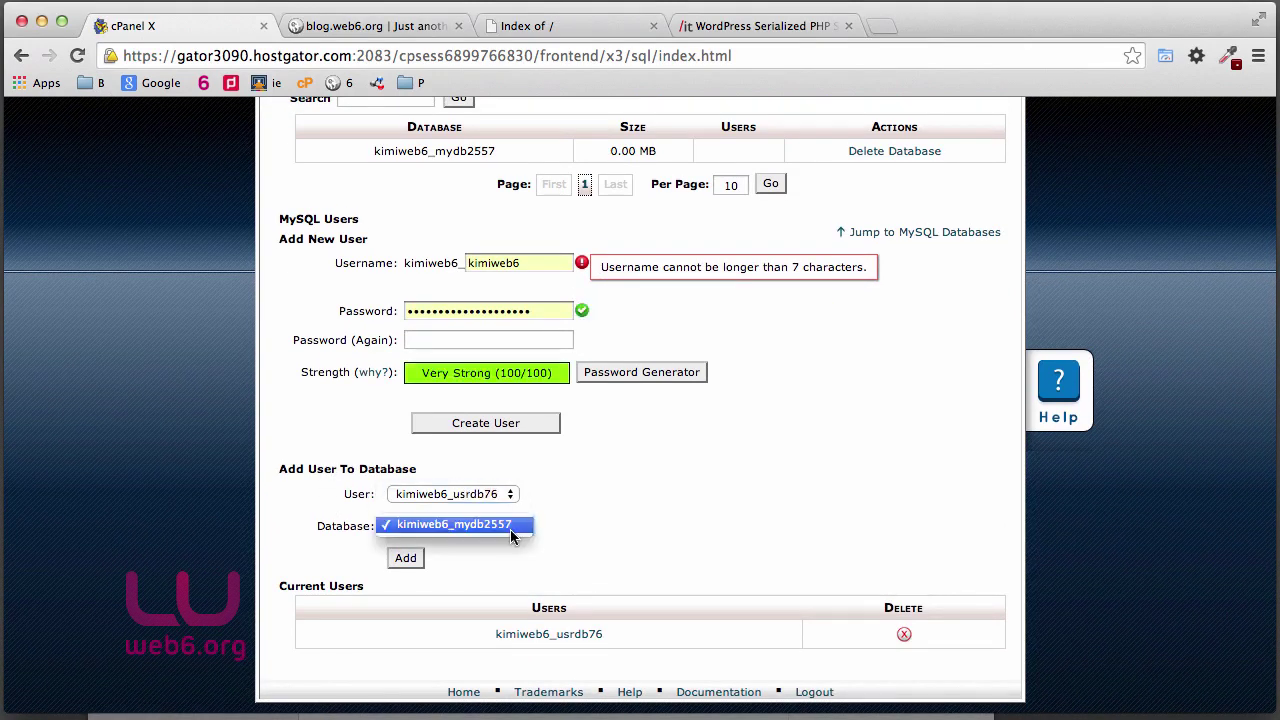
left_click(565, 545)
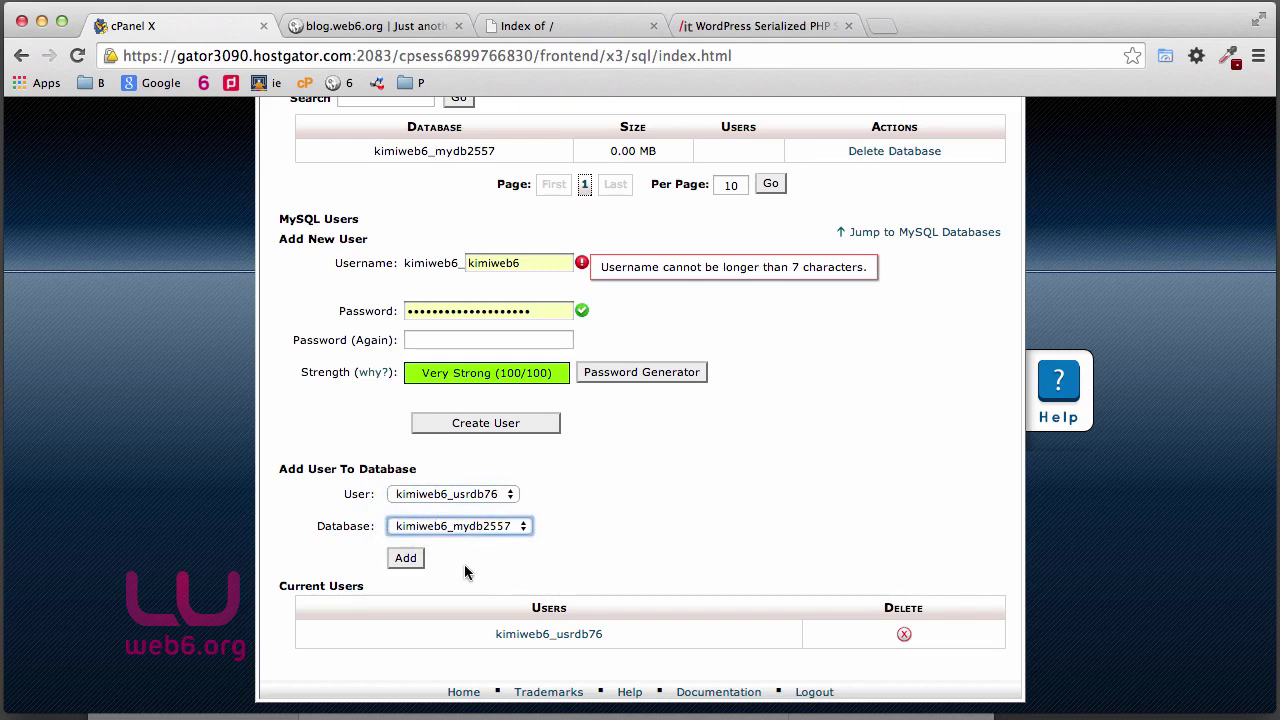
left_click(403, 560)
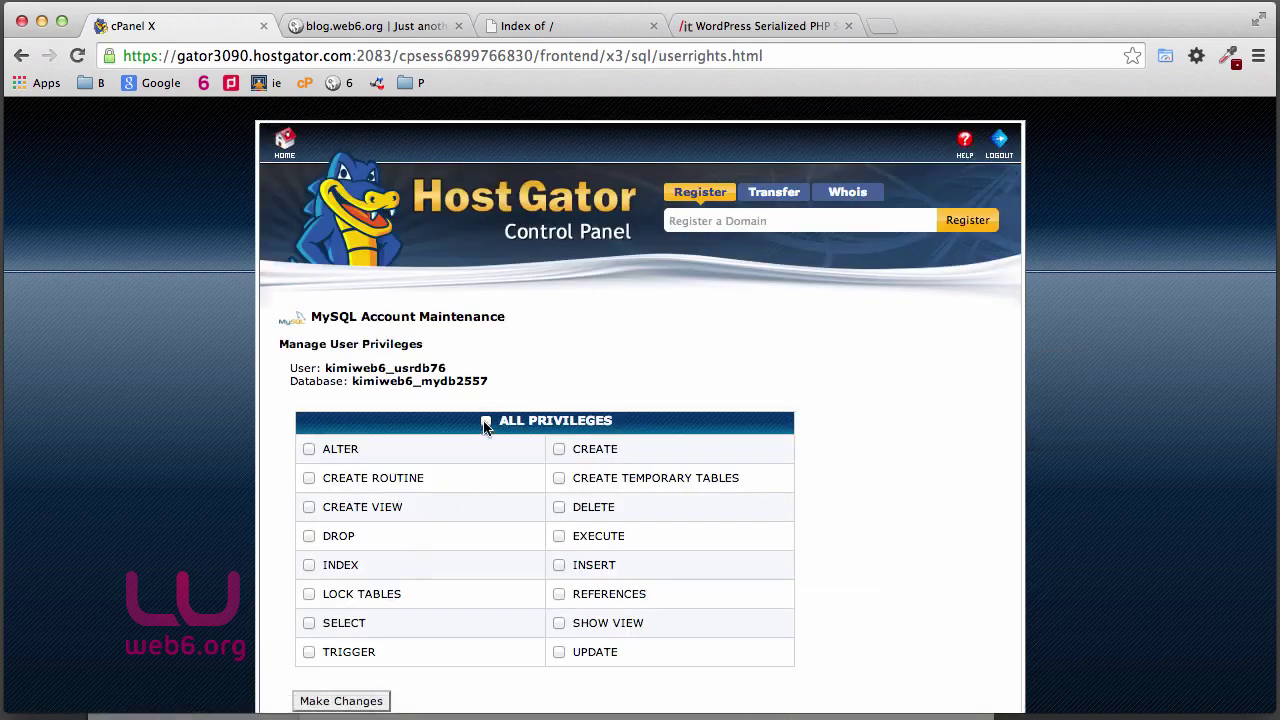
Grant the user ALL PRIVILEGES on mydb2557 and save the changes.
left_click(485, 424)
scroll(879, 449, "down", 3)
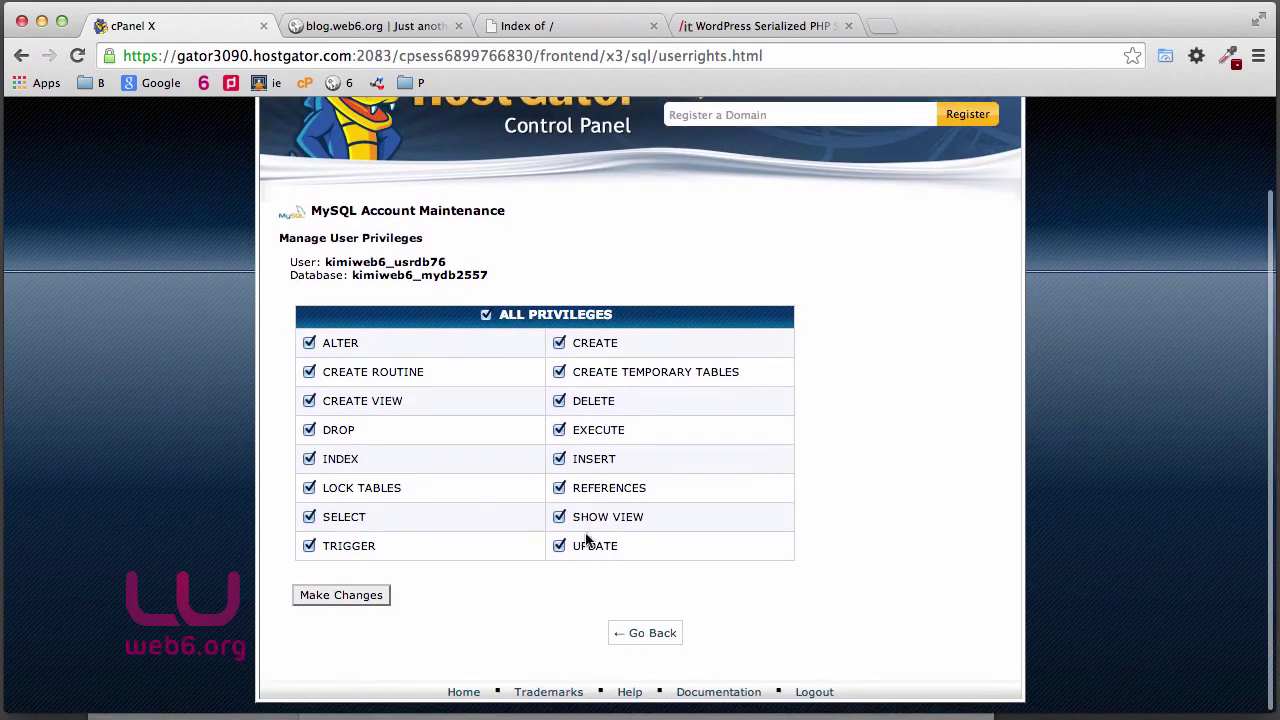
left_click(313, 596)
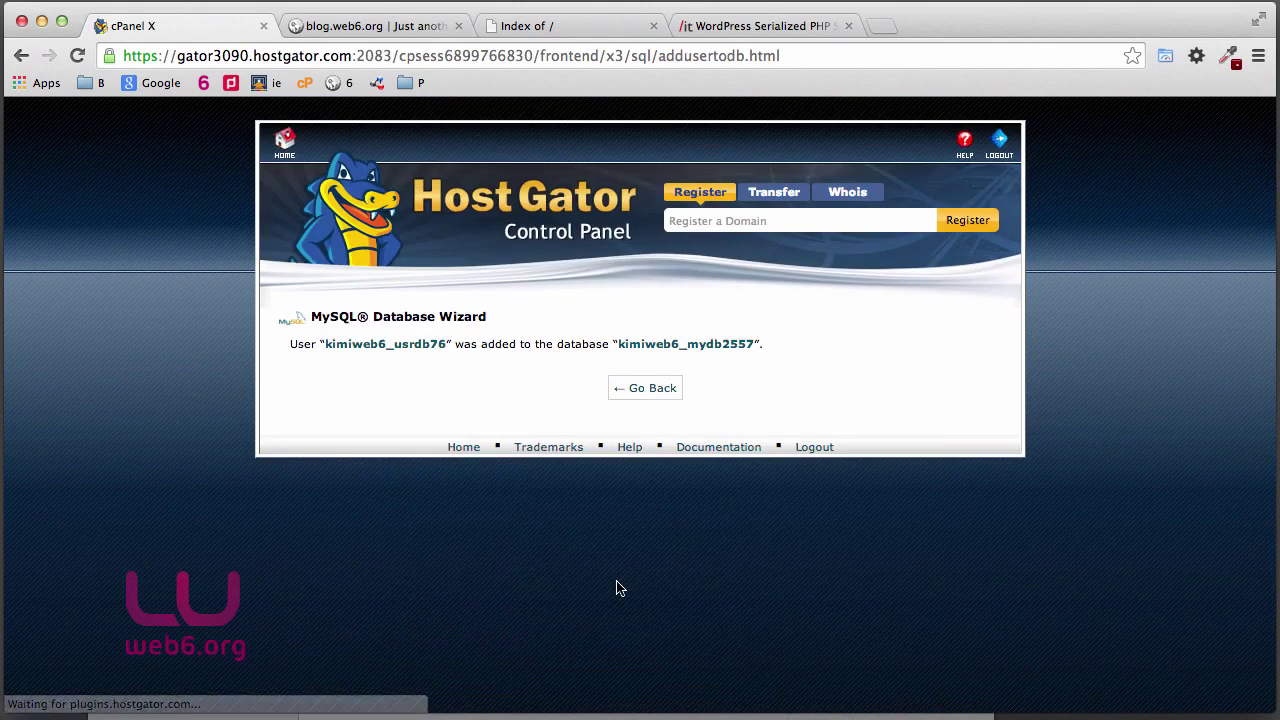
left_click(649, 388)
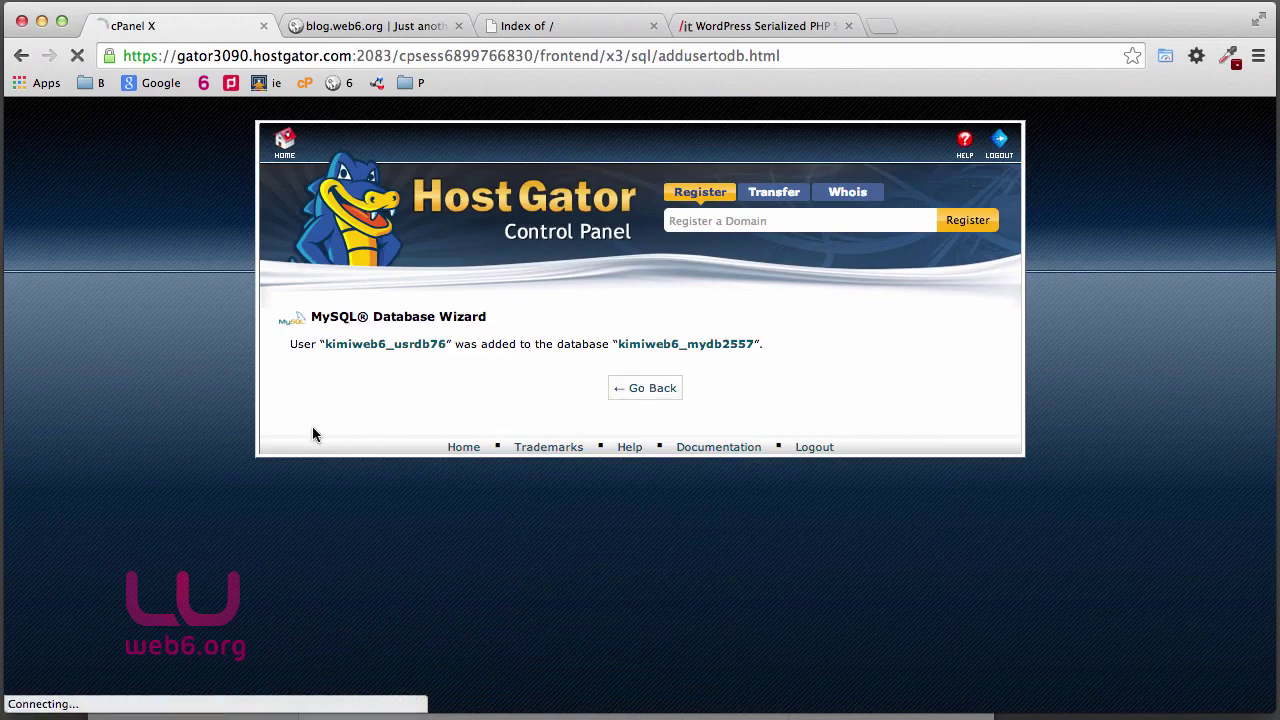
scroll(983, 516, "down", 5)
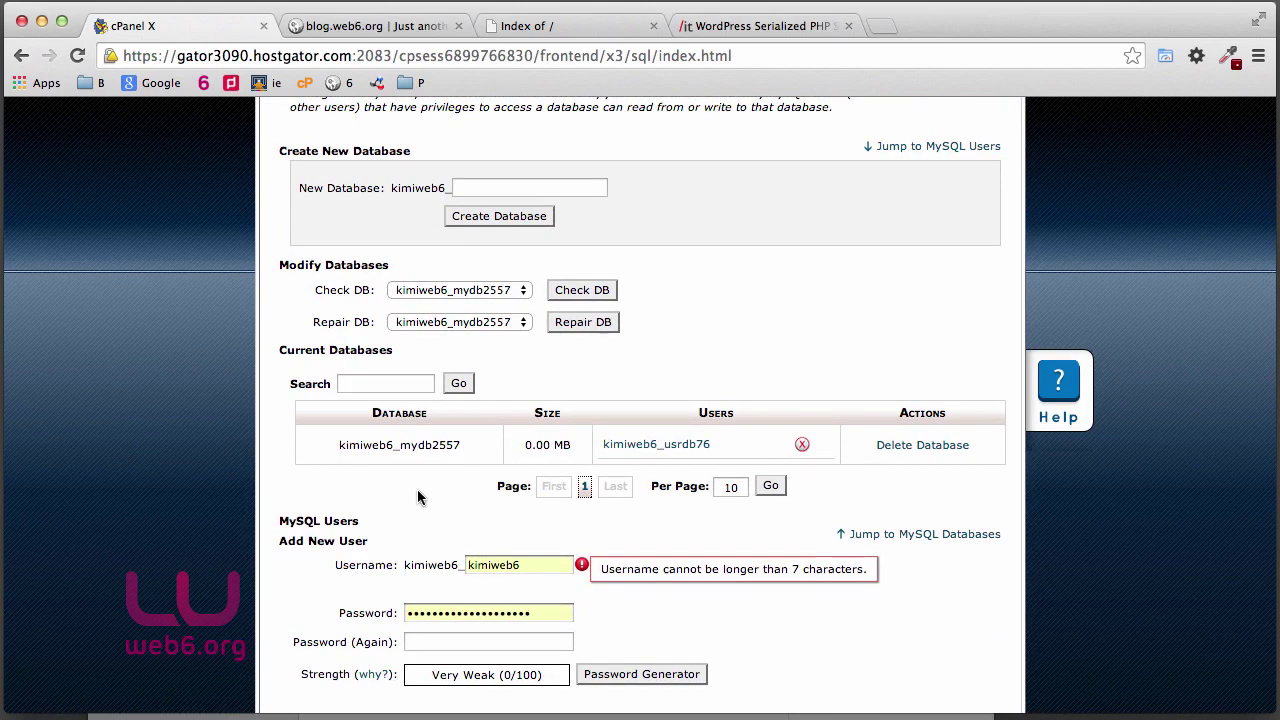
scroll(417, 489, "up", 5)
Open File Manager at the document root, public_html, with hidden files shown.
left_click(285, 142)
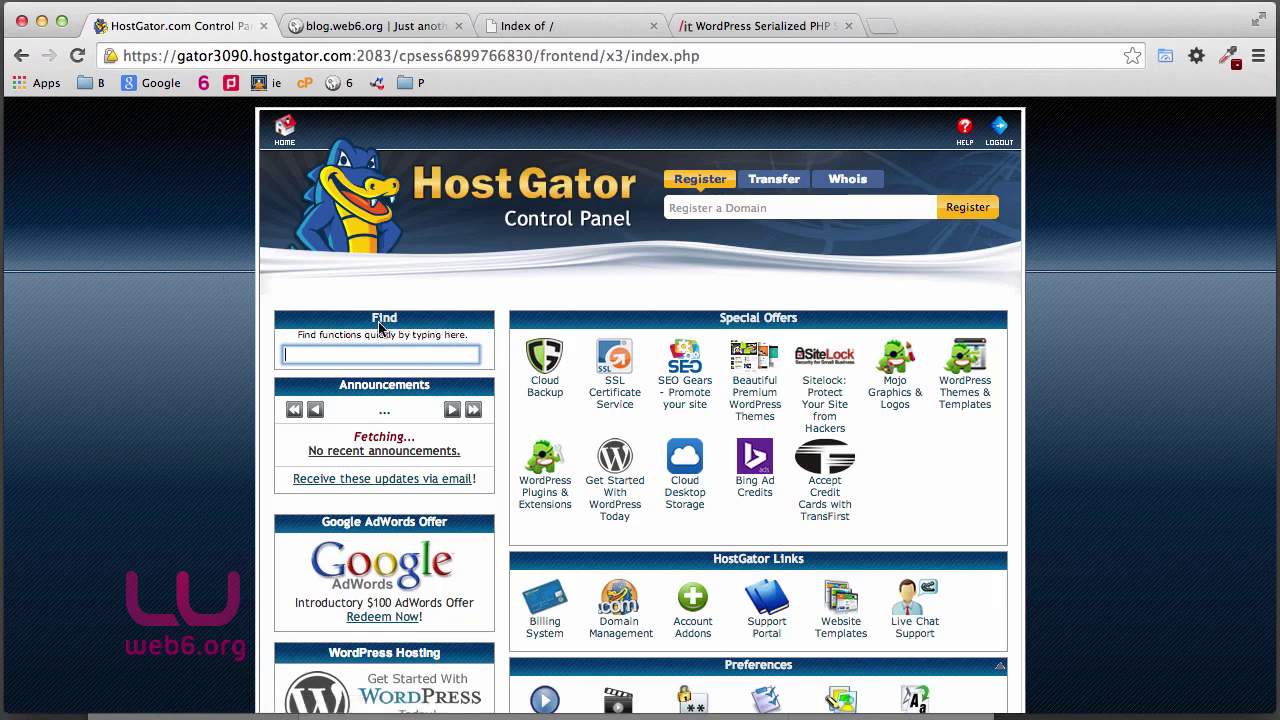
type("ile")
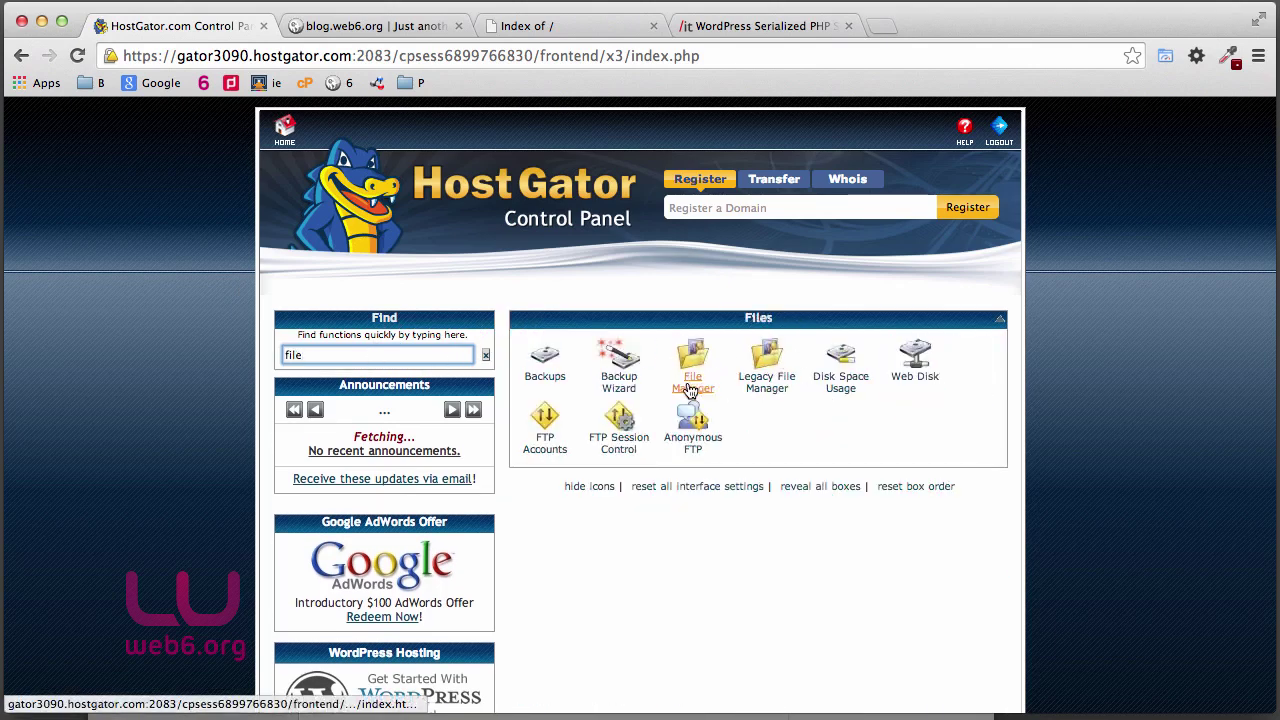
left_click(688, 398)
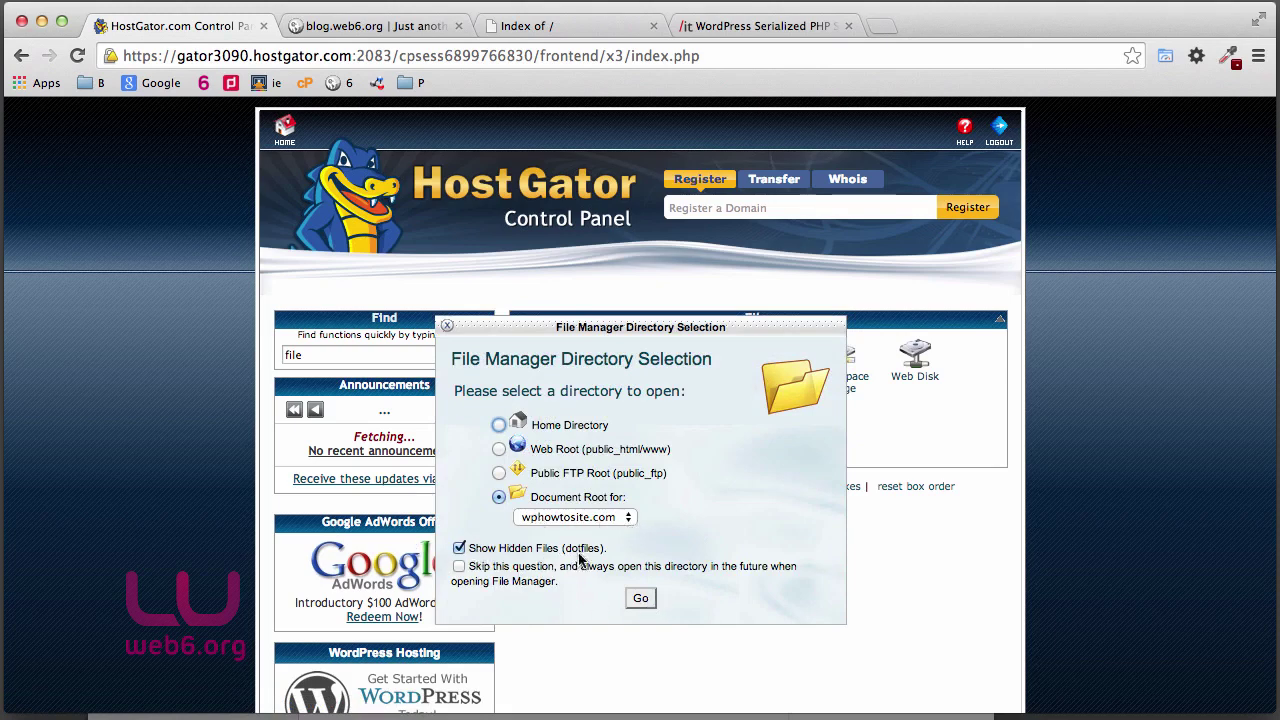
left_click(645, 599)
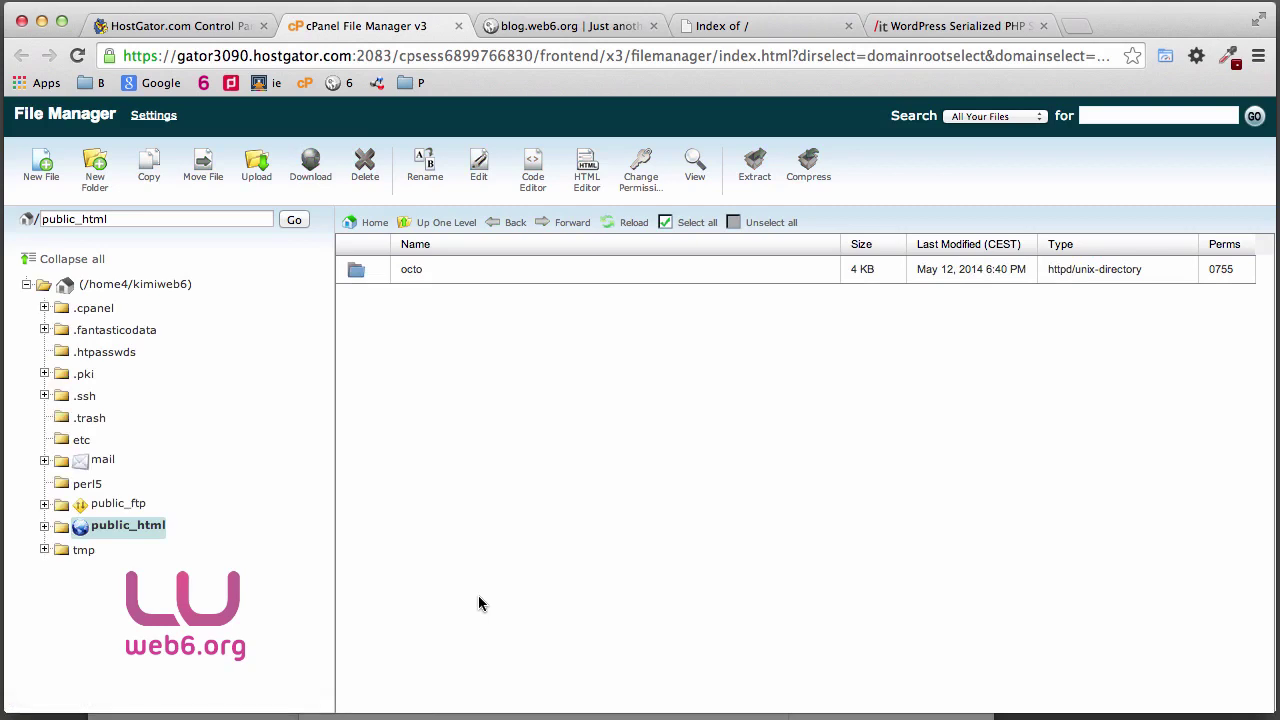
Open File Manager's upload page for the public_html folder.
triple_click(123, 218)
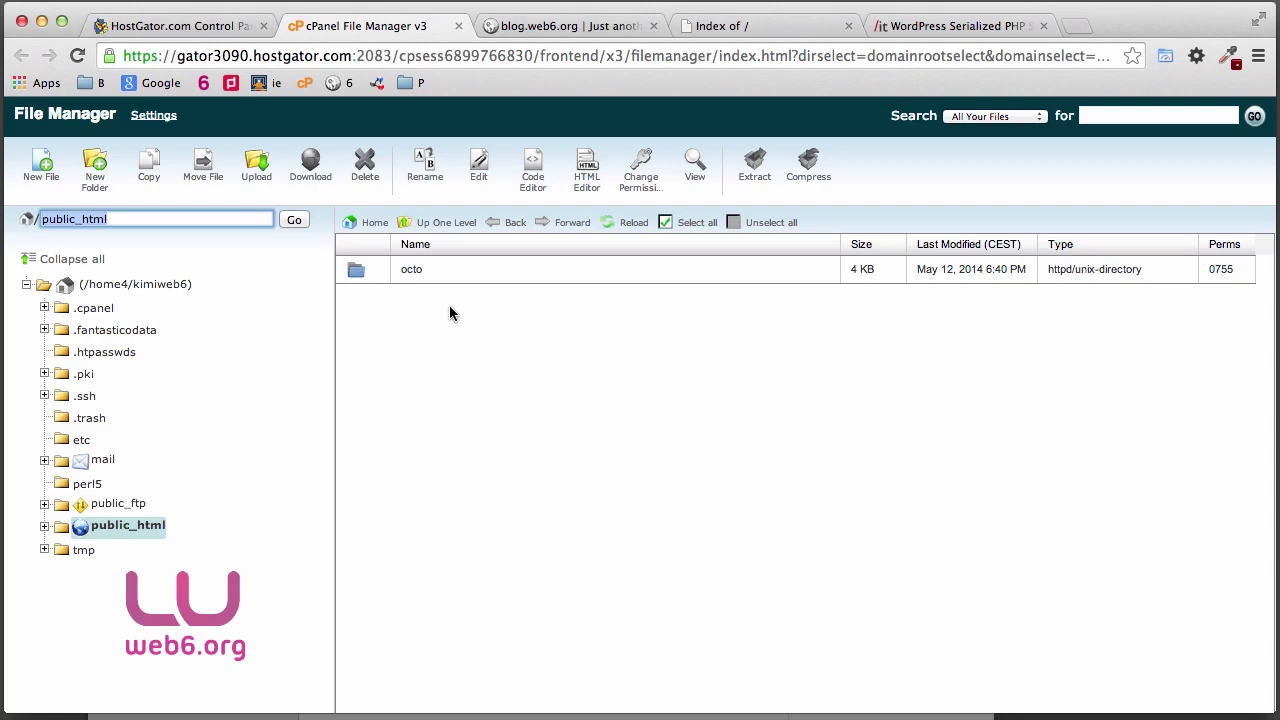
left_click(256, 163)
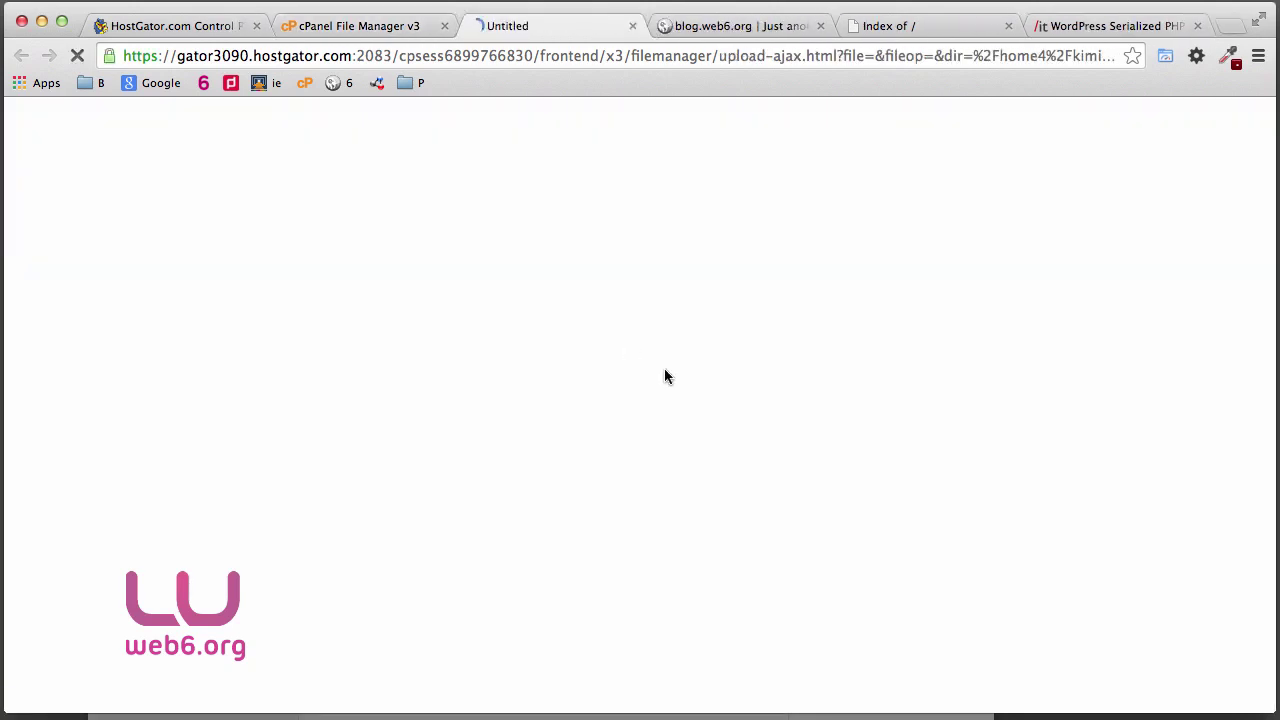
Upload blogweb6move-files.zip (22.33 MB) and Search-Replace-DB-master.zip (93.96 KB) into public_html.
left_click(56, 205)
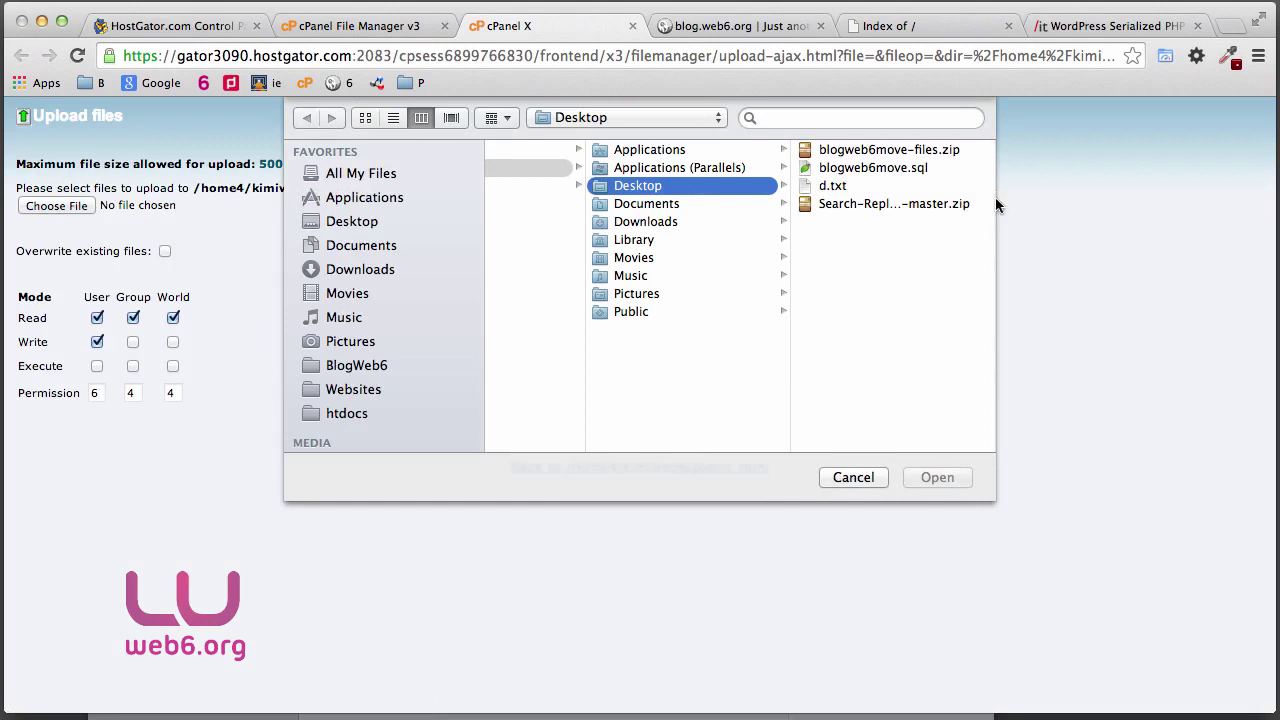
left_click_drag(995, 202, 1156, 210)
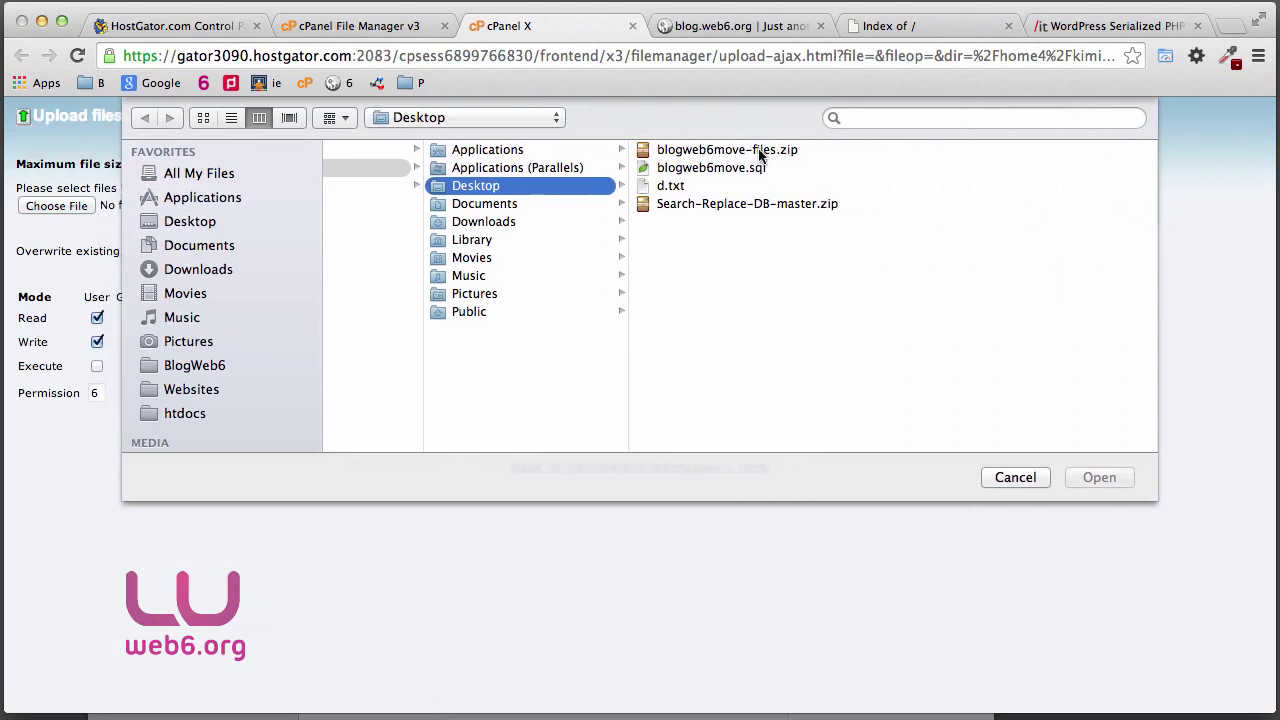
left_click(760, 152)
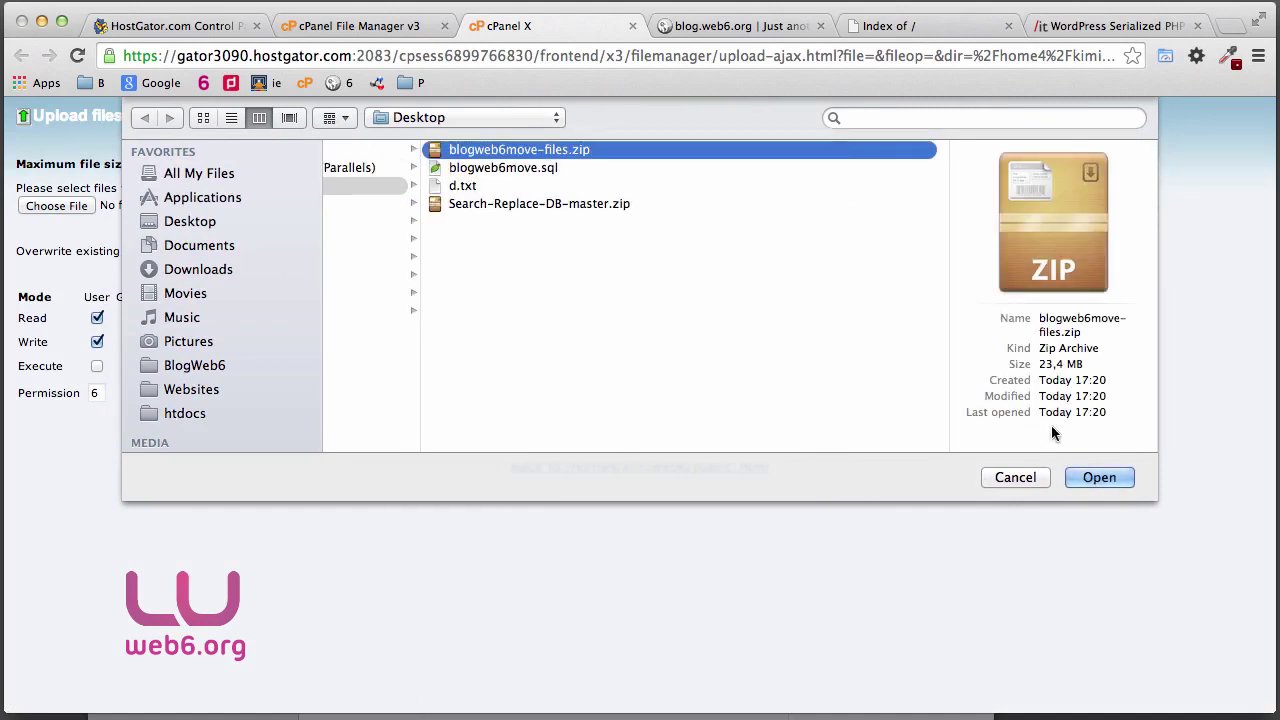
left_click(1099, 477)
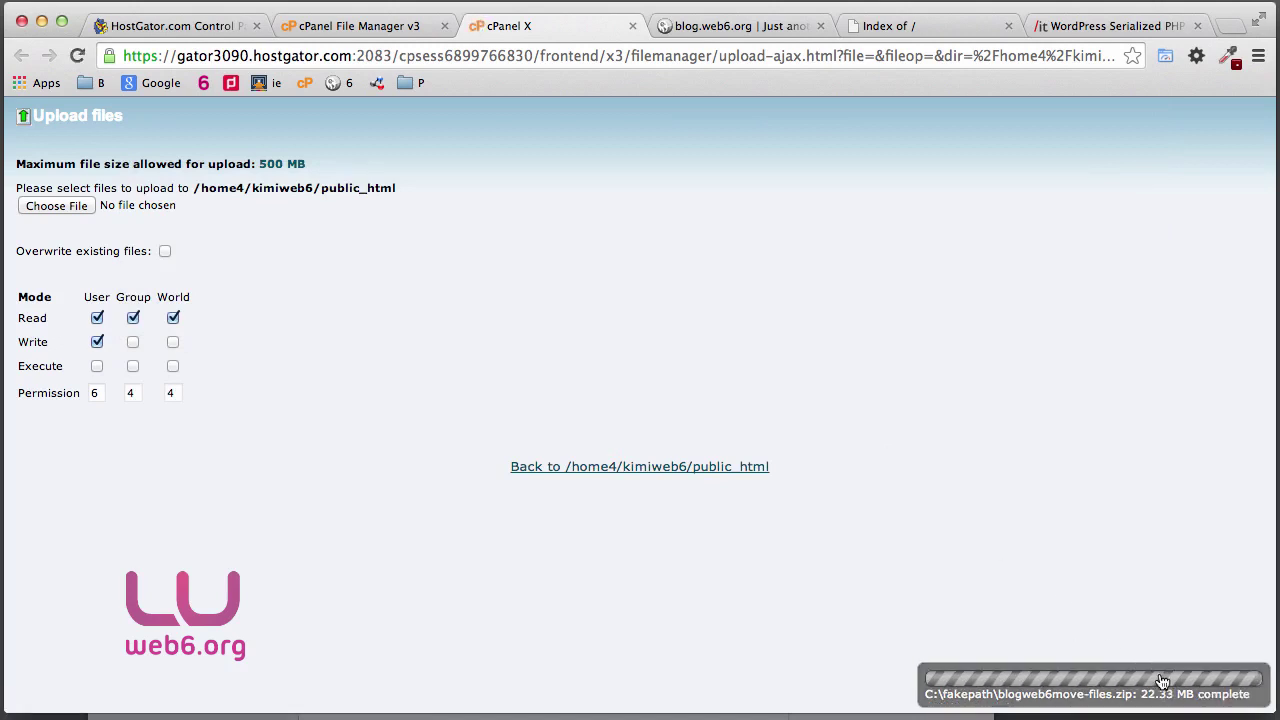
left_click(37, 207)
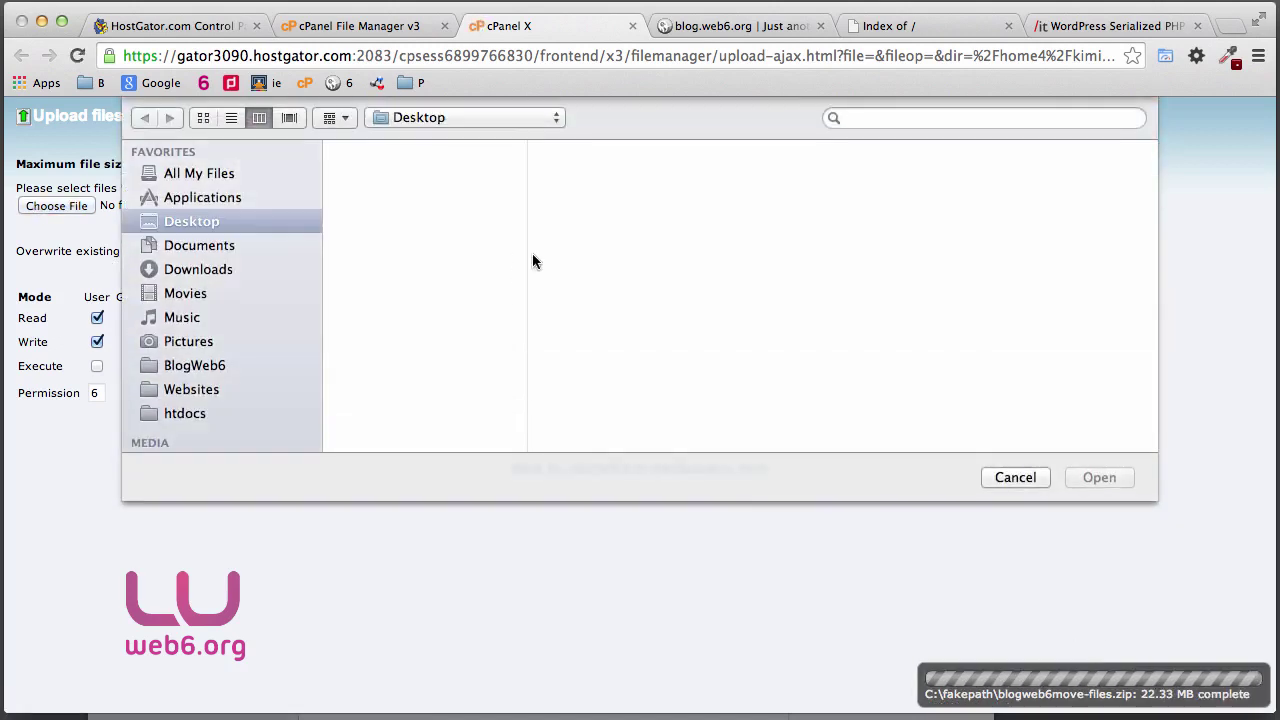
left_click_drag(567, 238, 720, 244)
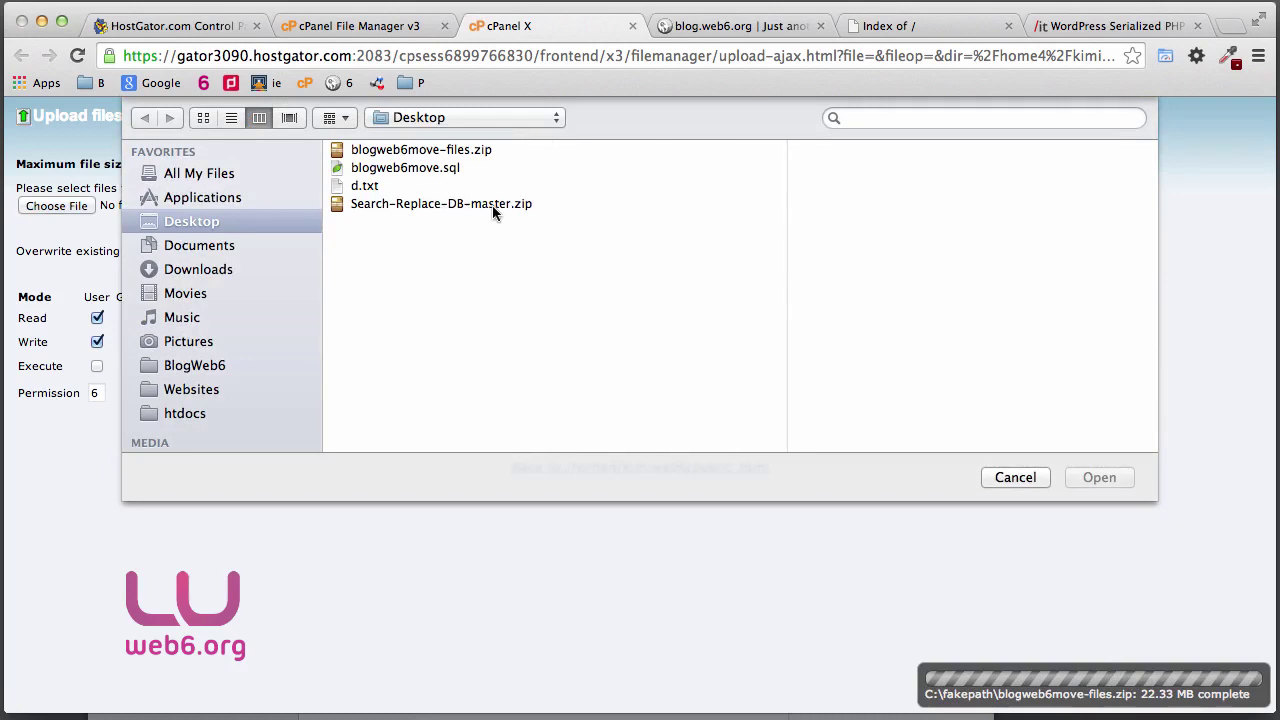
left_click(540, 208)
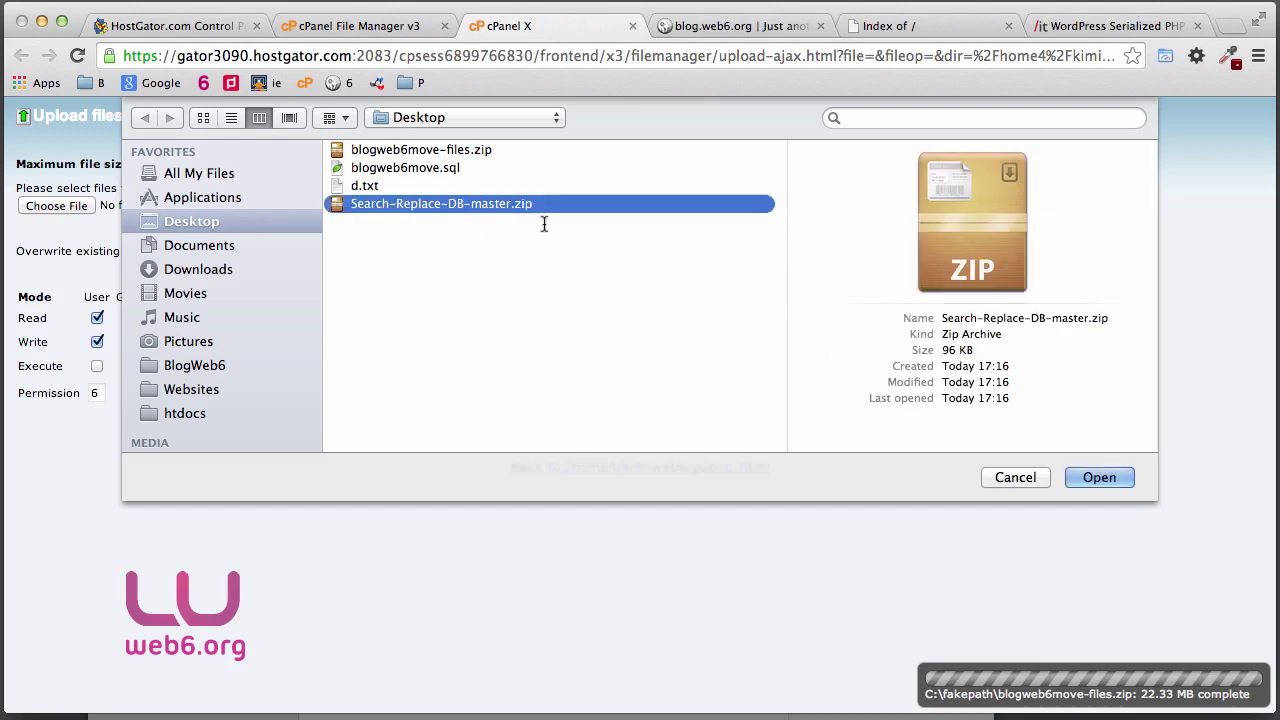
left_click(1130, 479)
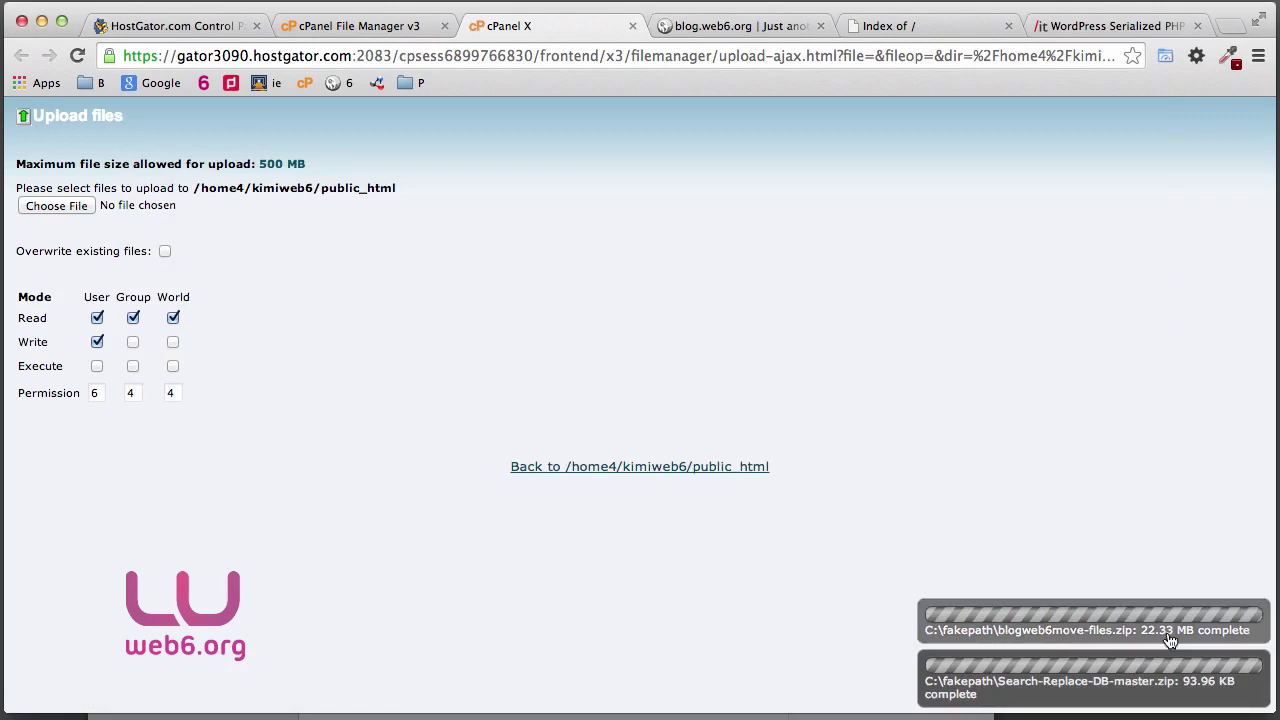
left_click(686, 470)
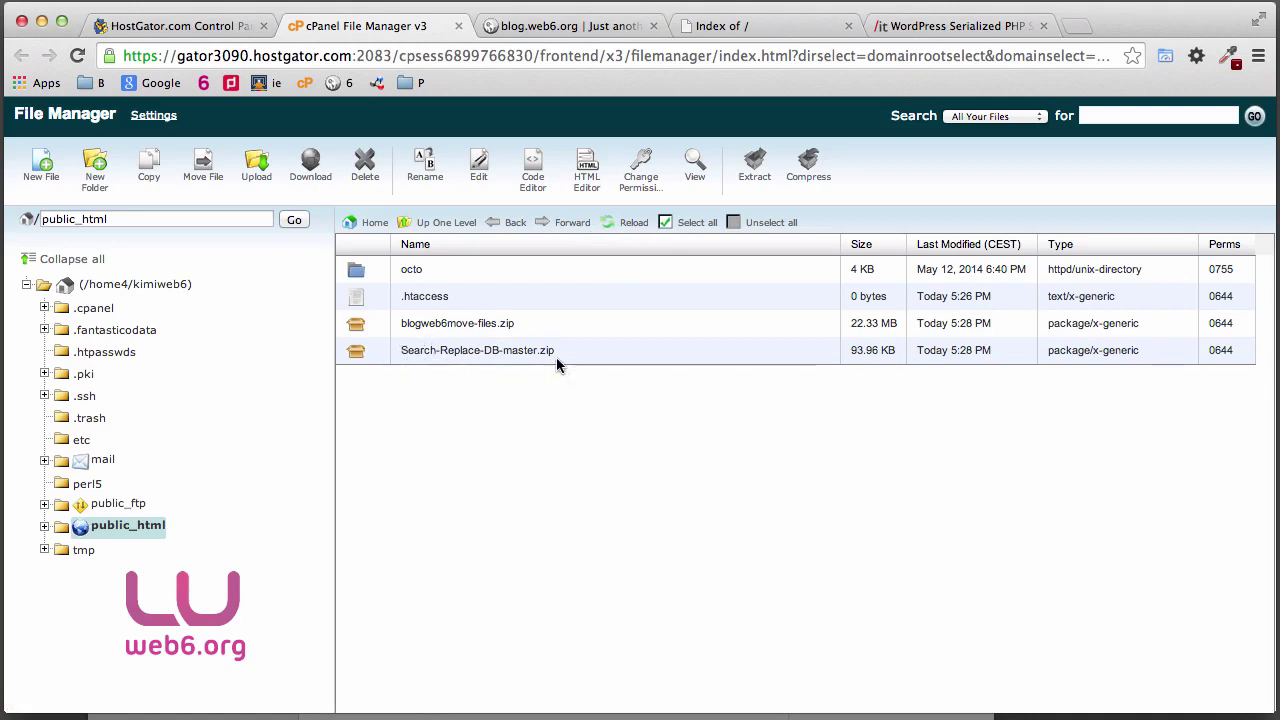
Extract Search-Replace-DB-master.zip into public_html and delete the zip.
left_click(361, 360)
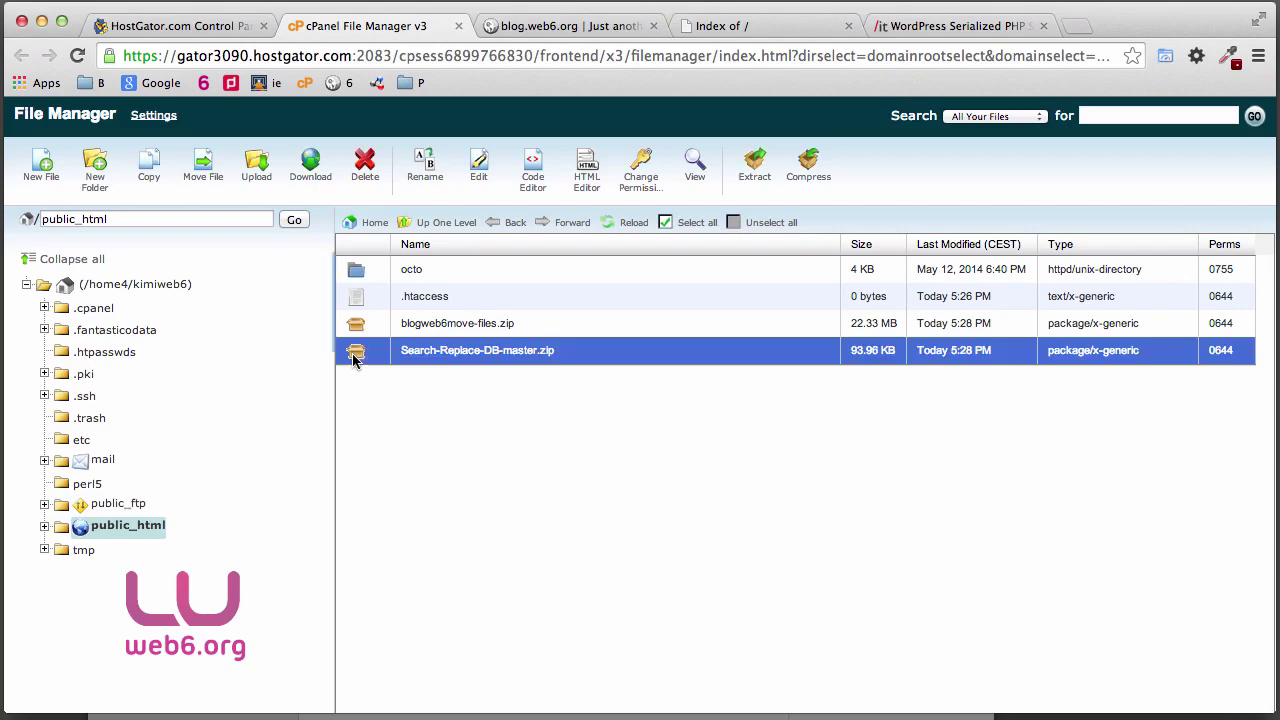
left_click(757, 176)
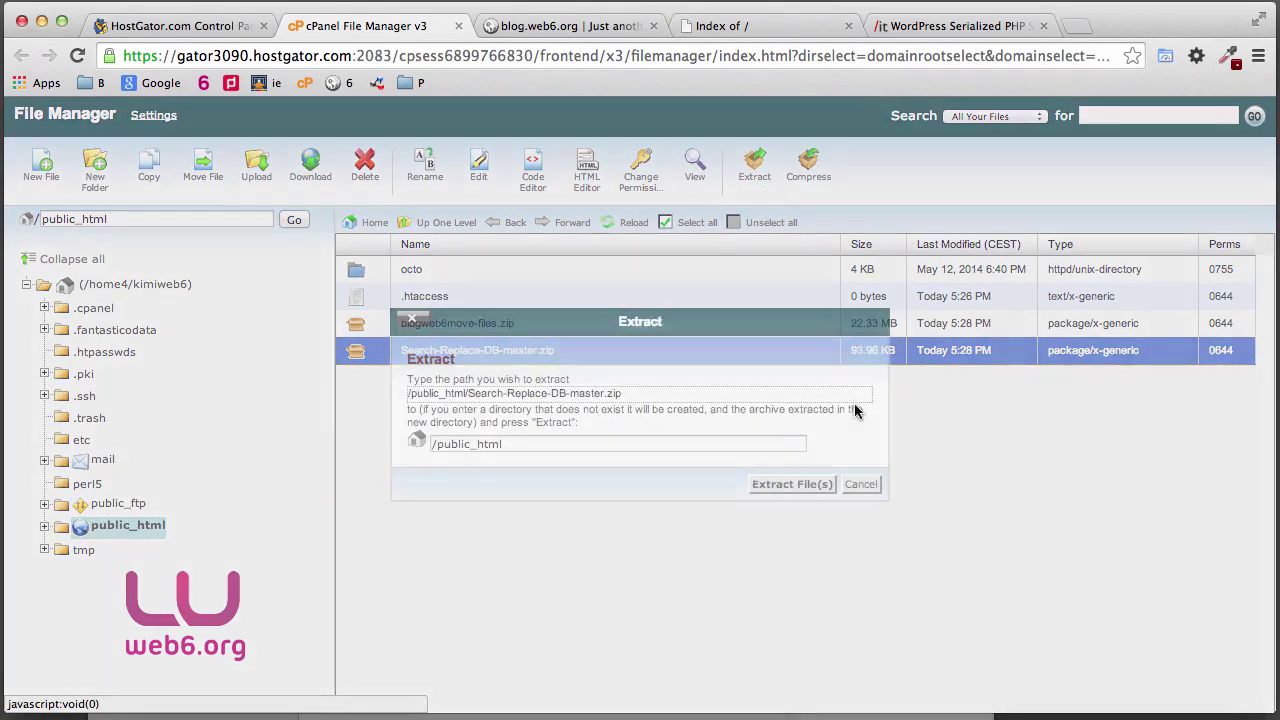
left_click(798, 490)
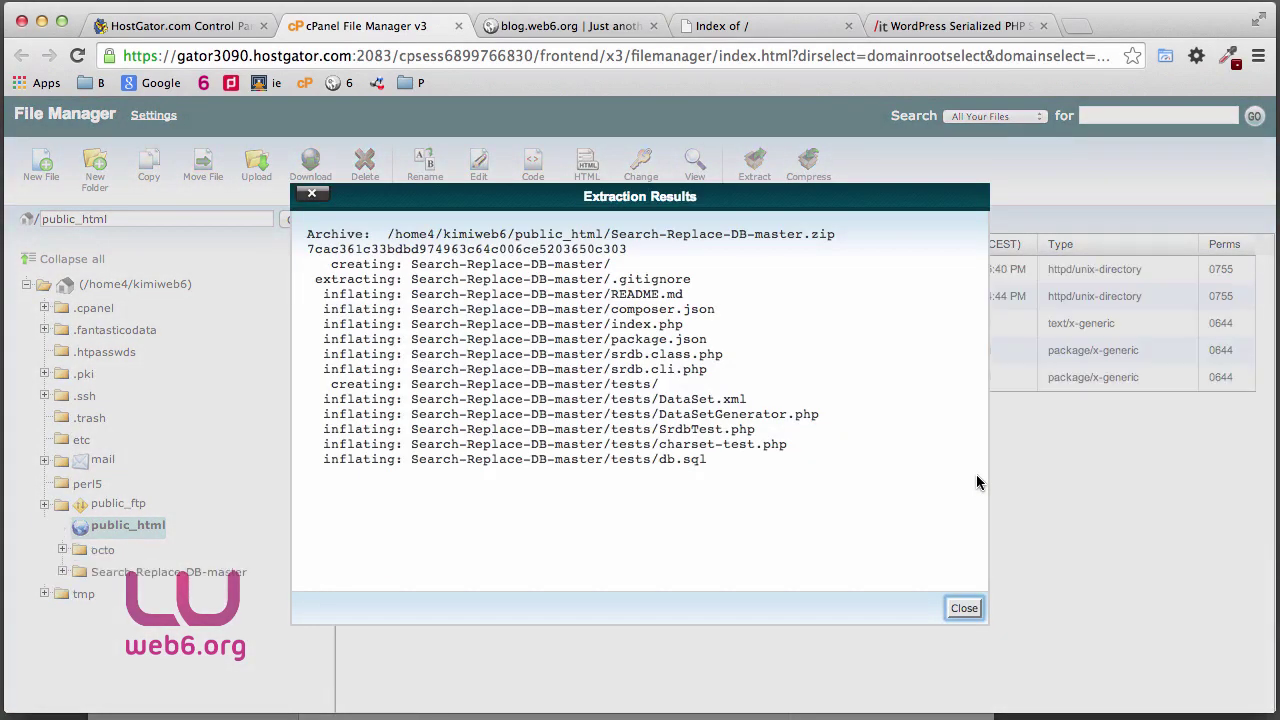
left_click(962, 608)
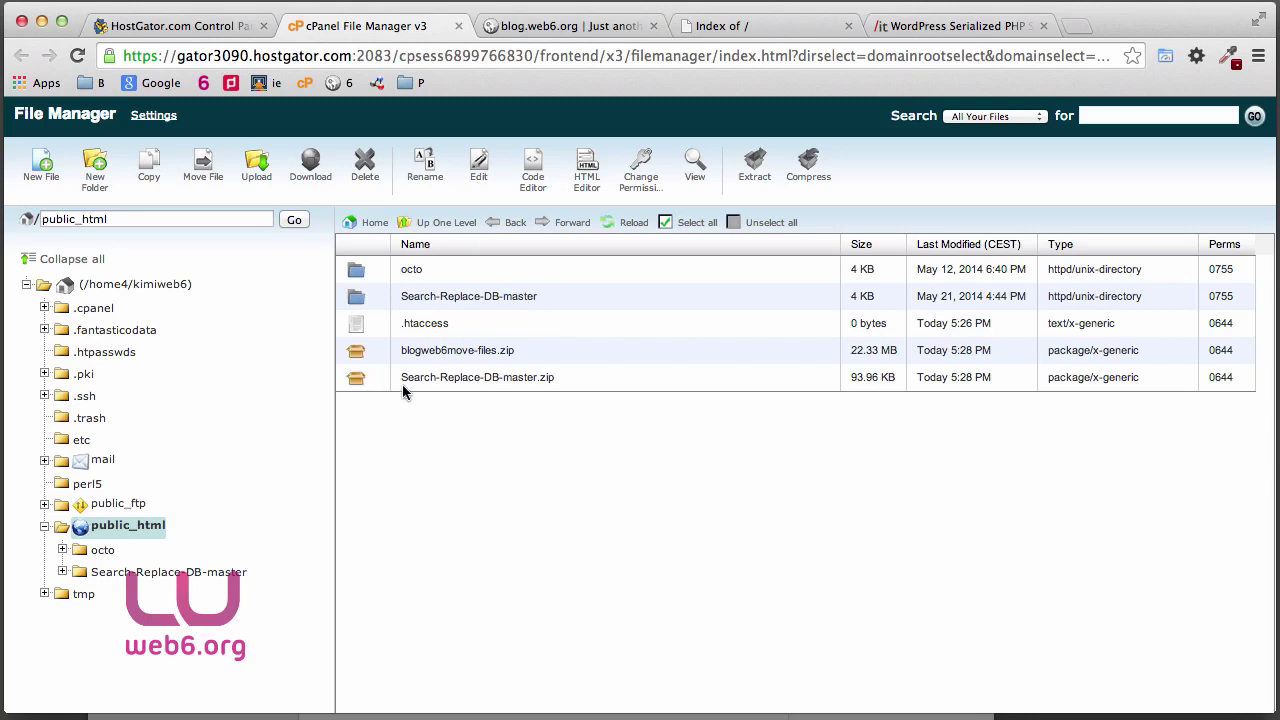
left_click(360, 382)
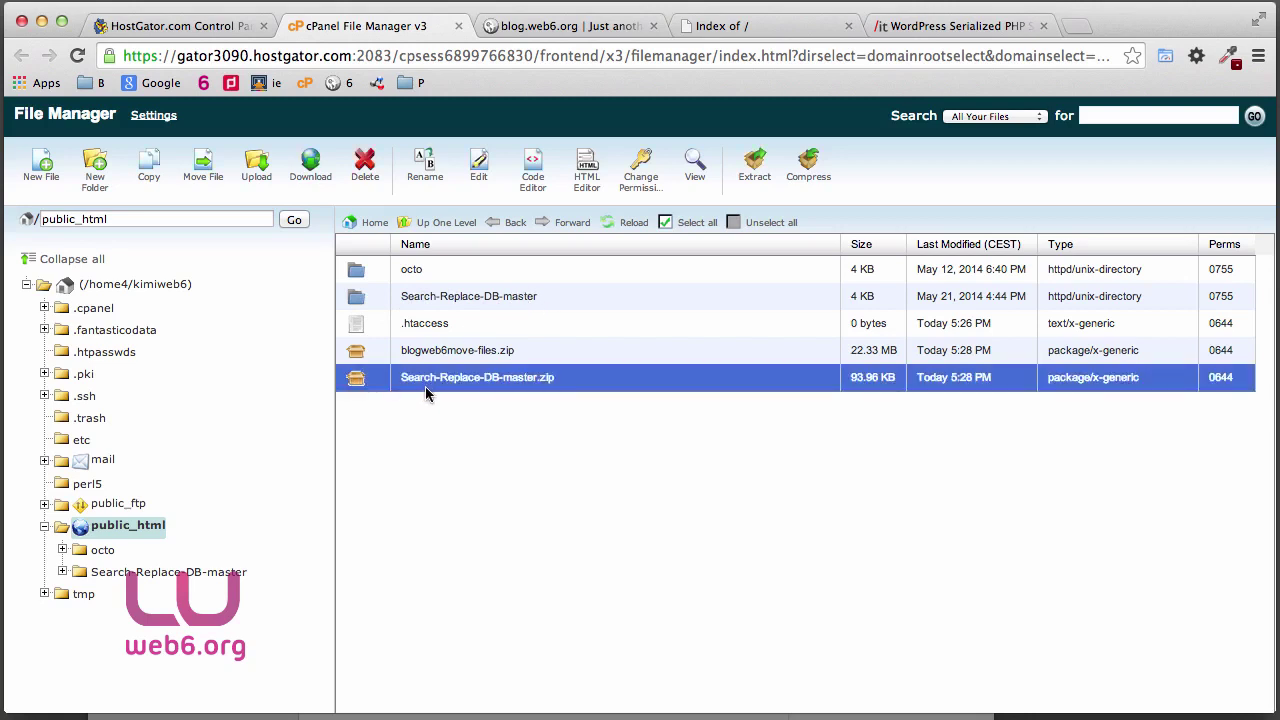
left_click(365, 165)
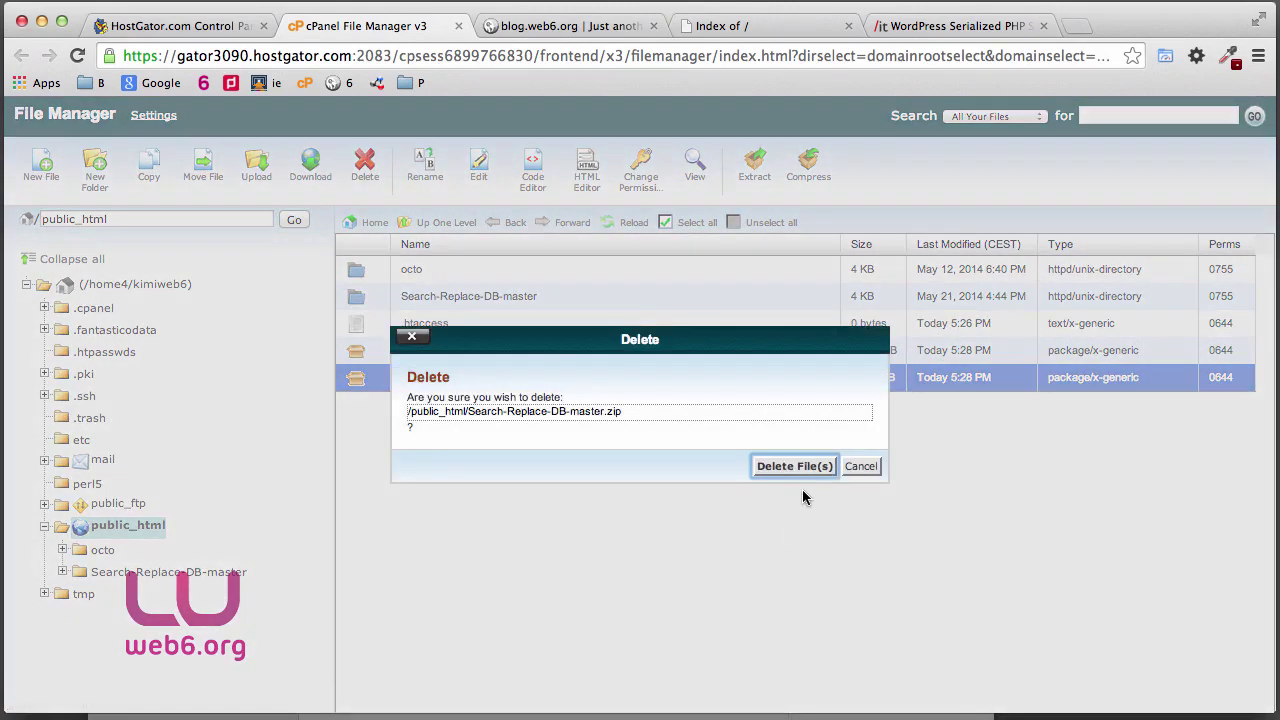
left_click(795, 463)
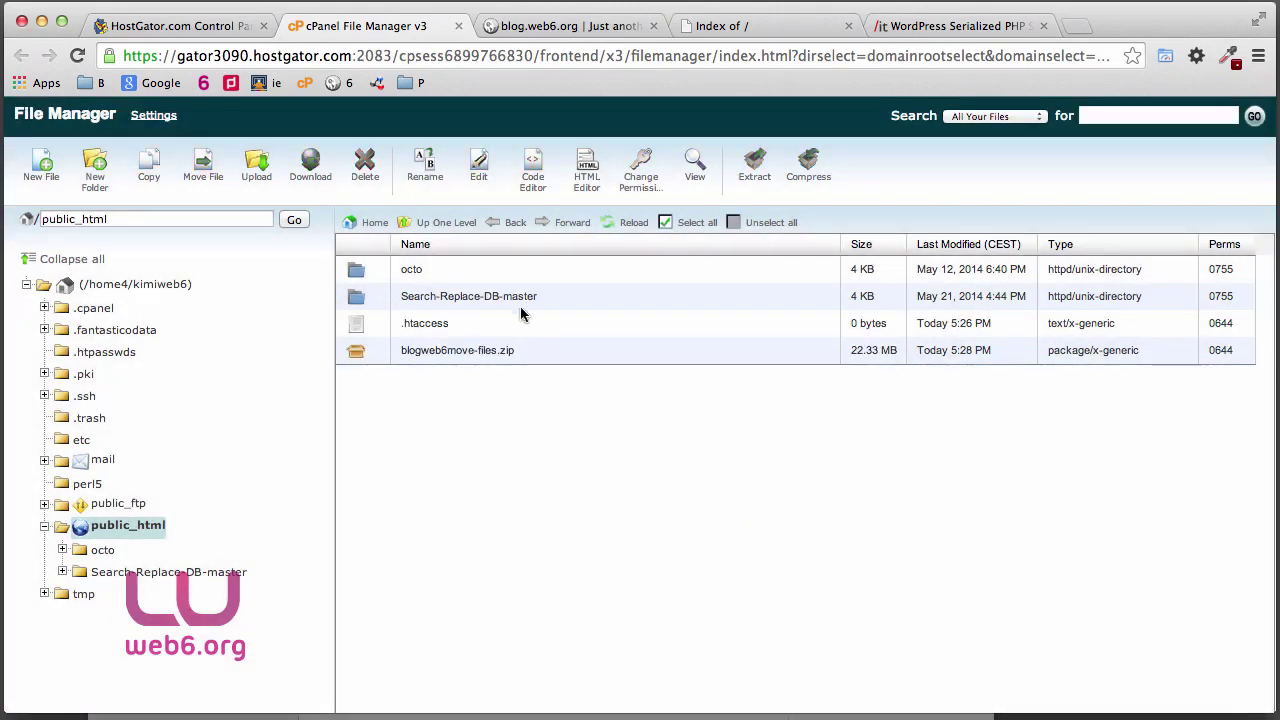
Rename the extracted Search-Replace-DB-master folder to srdb.
left_click(358, 298)
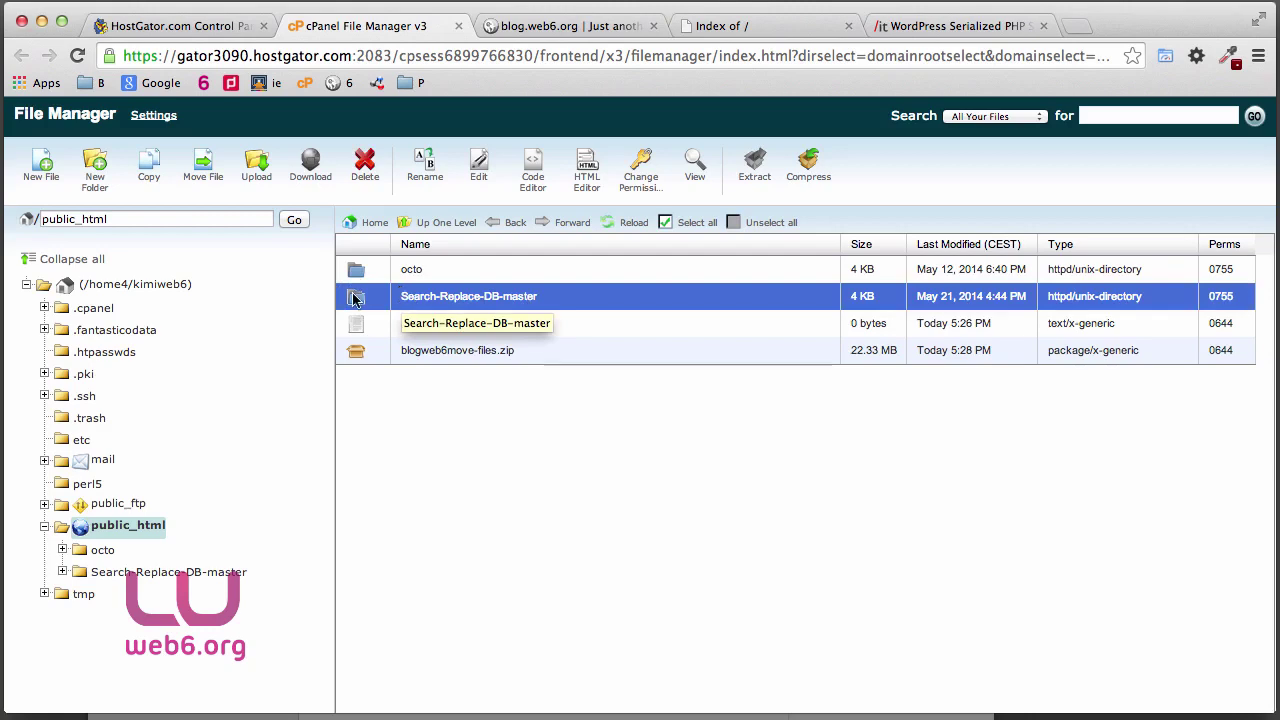
right_click(355, 298)
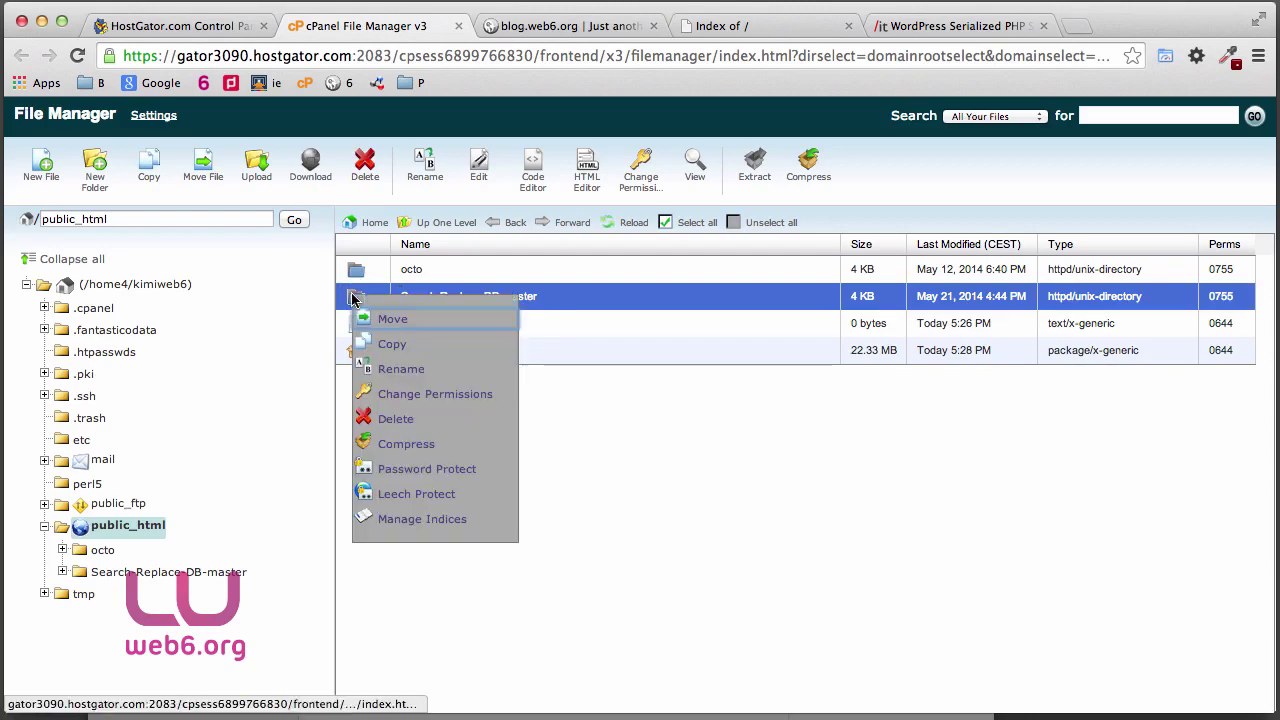
left_click(398, 369)
key("super+a")
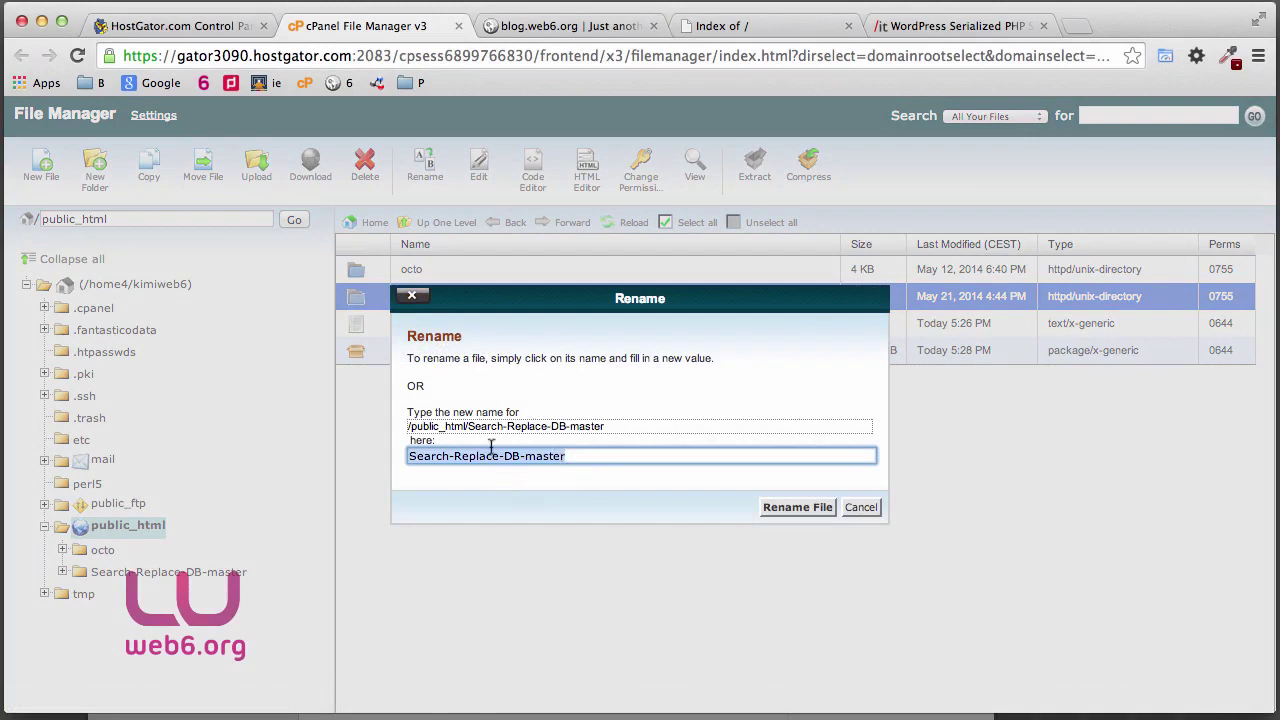
type("srdb")
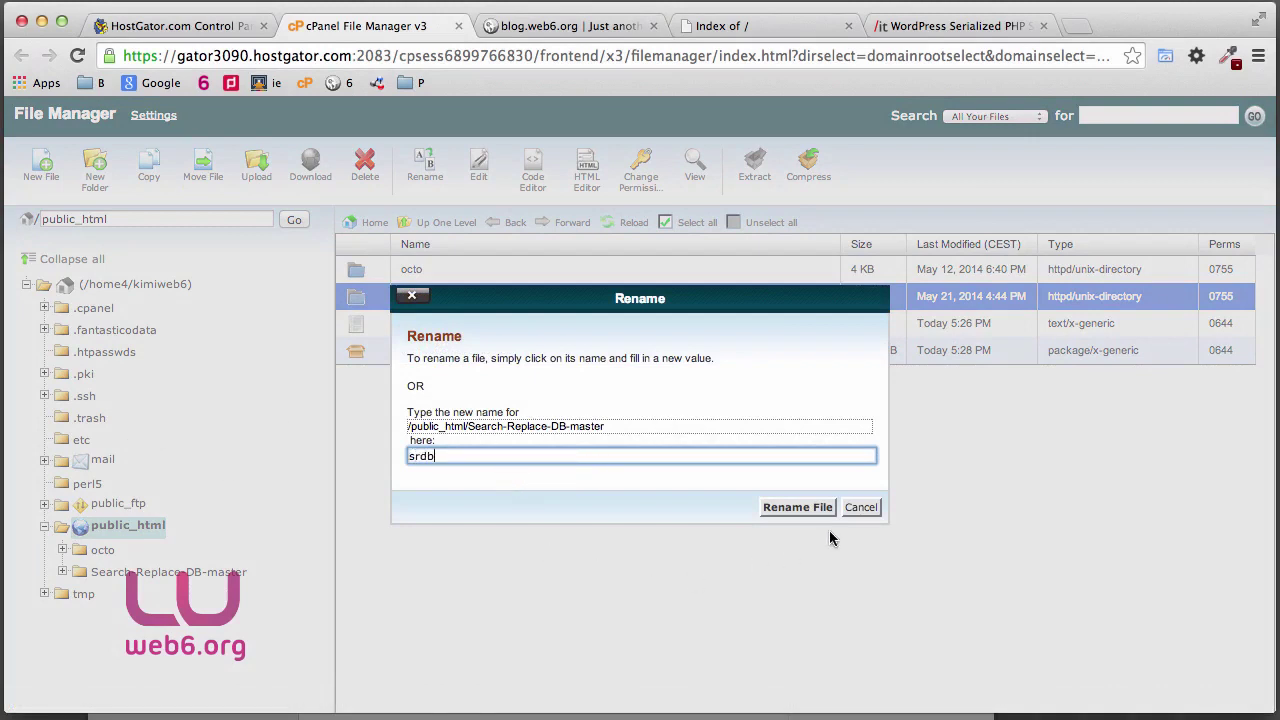
left_click(807, 508)
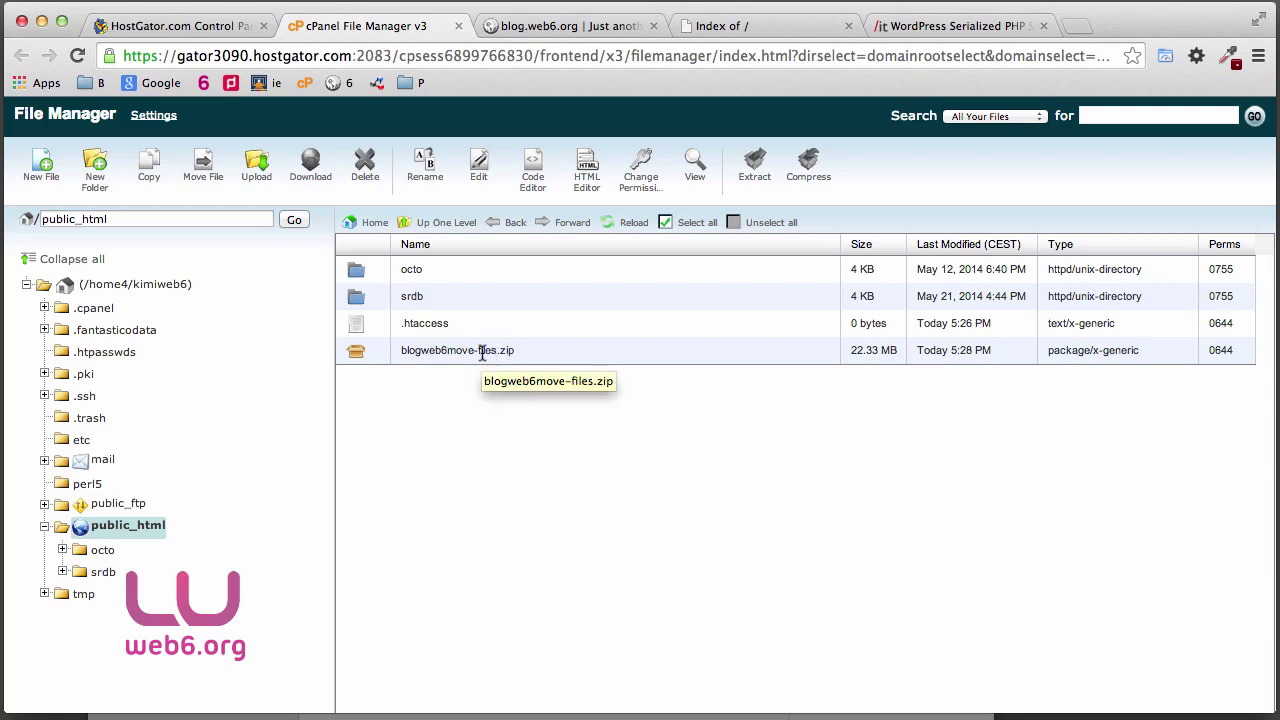
Extract the WordPress site files from blogweb6move-files.zip into public_html.
left_click(357, 352)
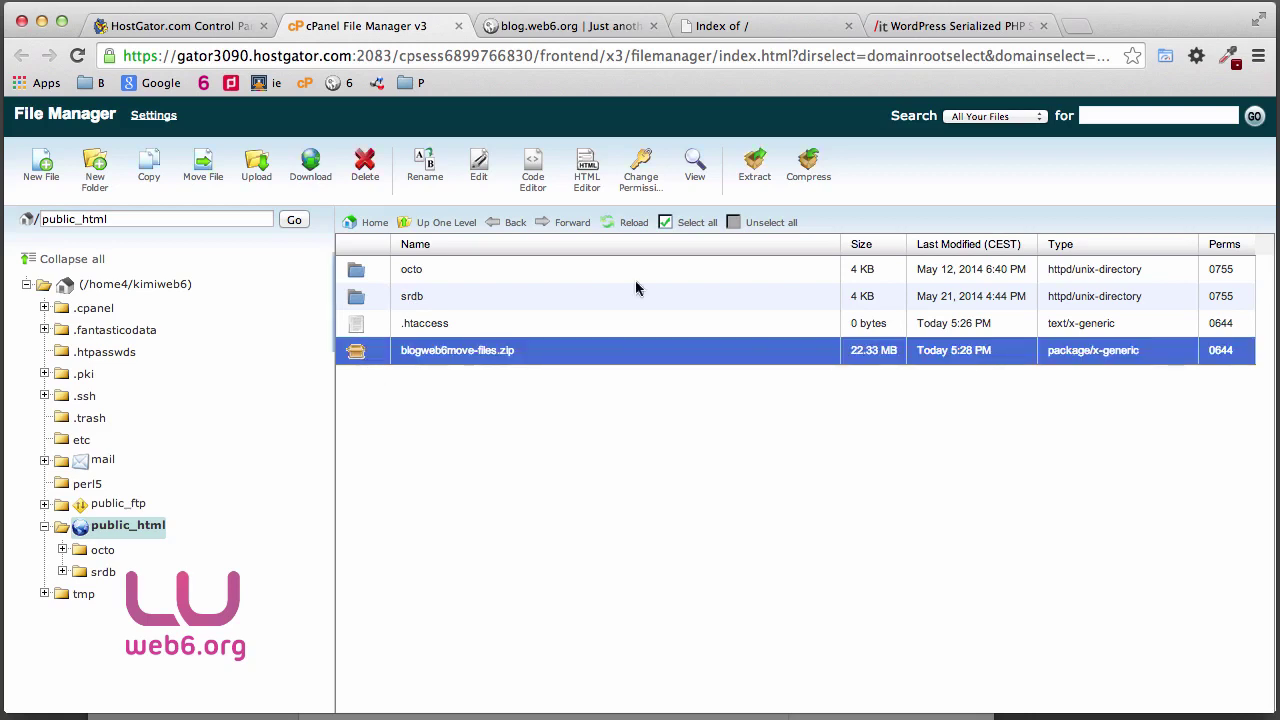
left_click(760, 180)
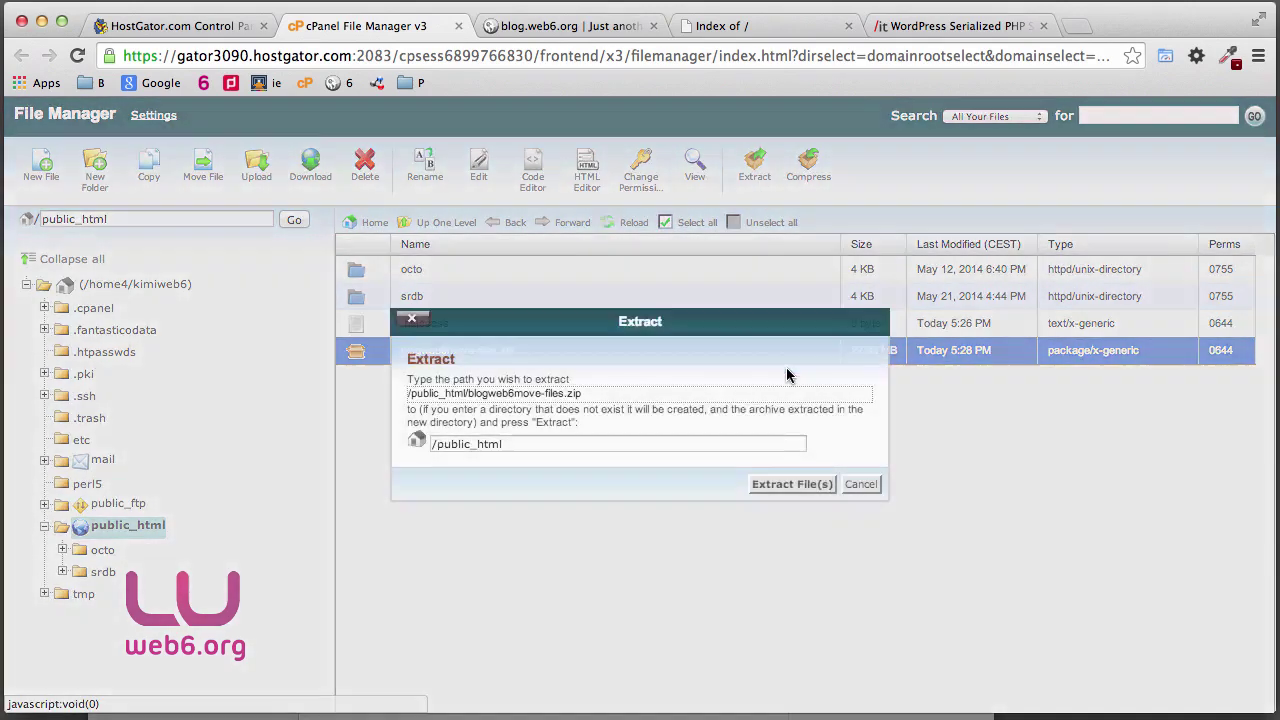
left_click(789, 487)
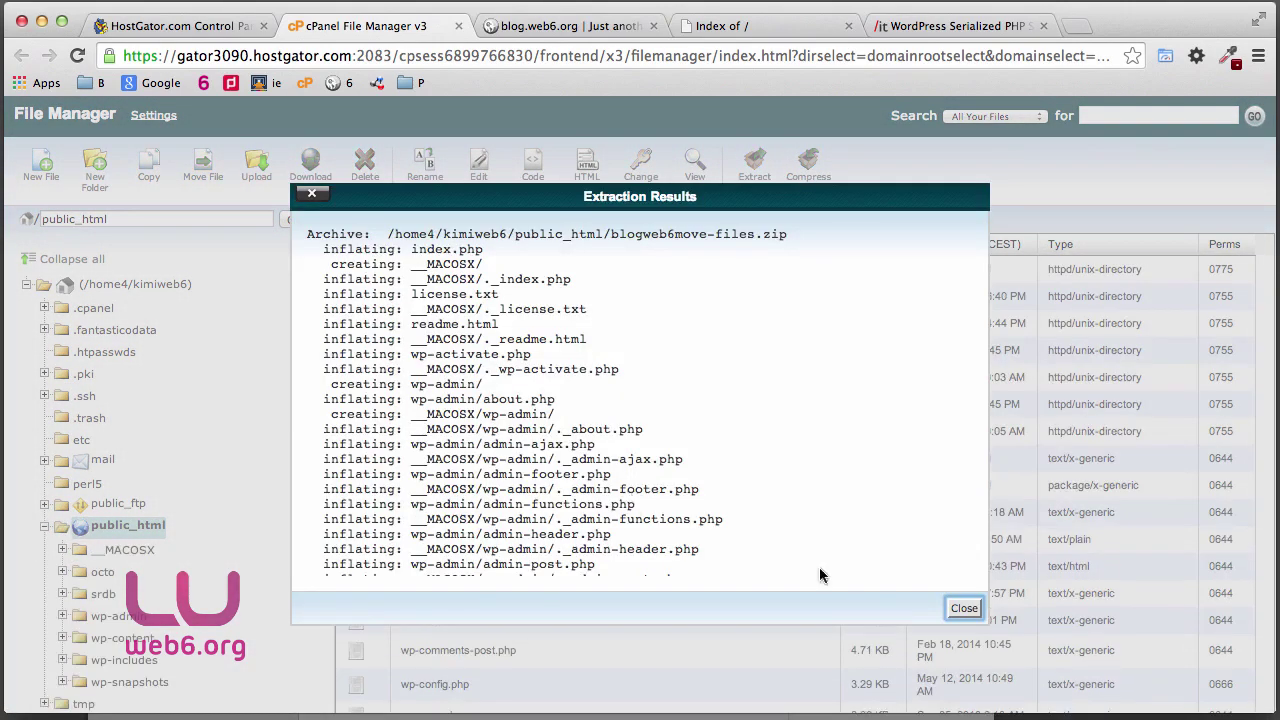
left_click(964, 608)
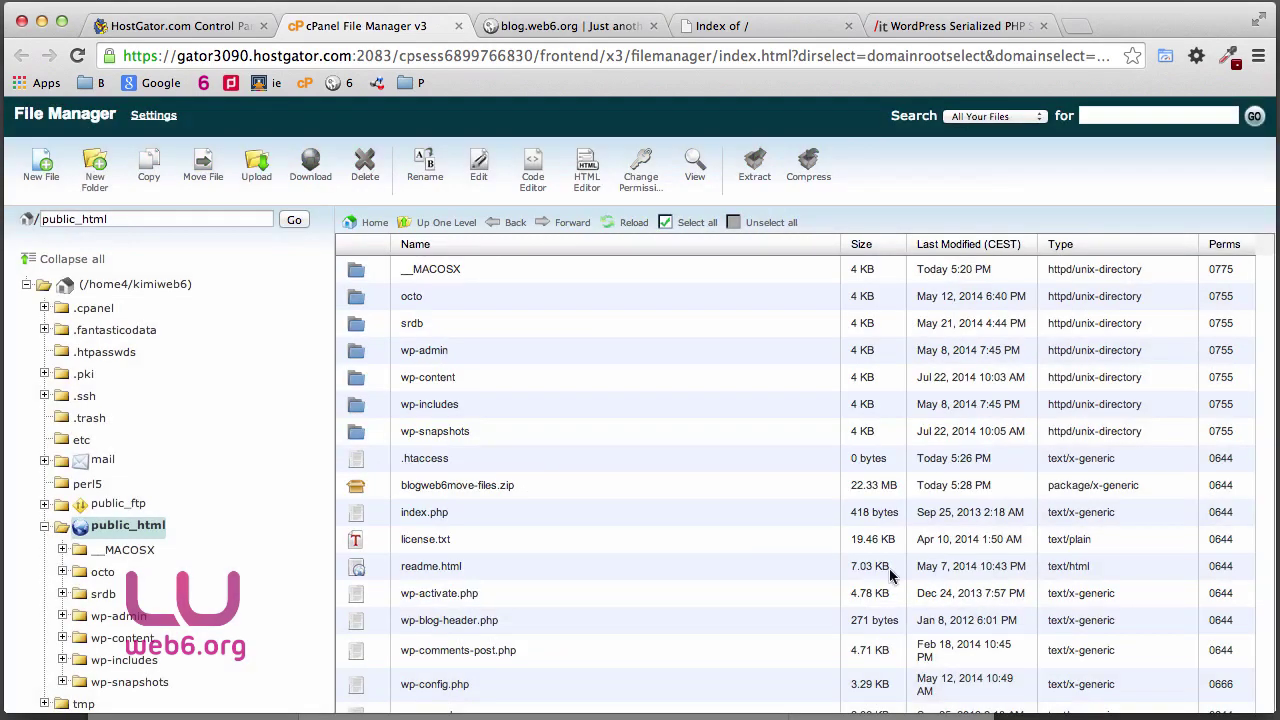
Delete the __MACOSX folder and blogweb6move-files.zip, then switch to the wphowtosite.com tab.
left_click(462, 274)
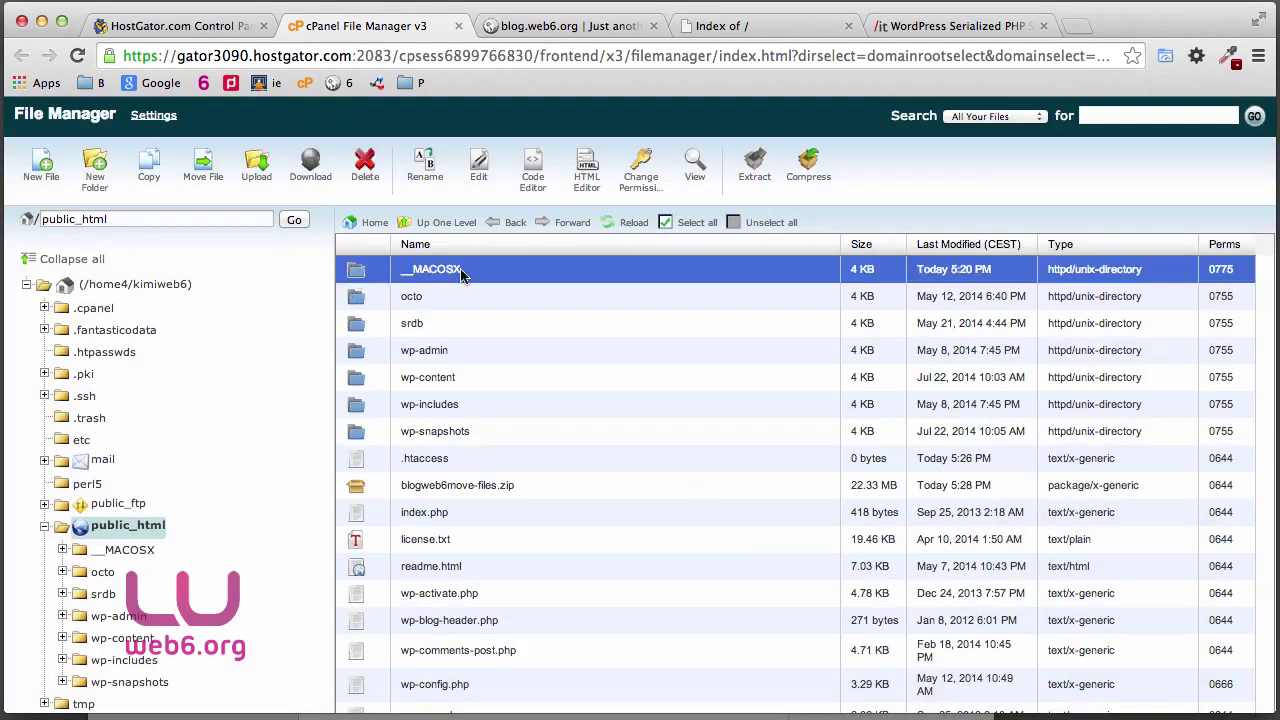
left_click(364, 165)
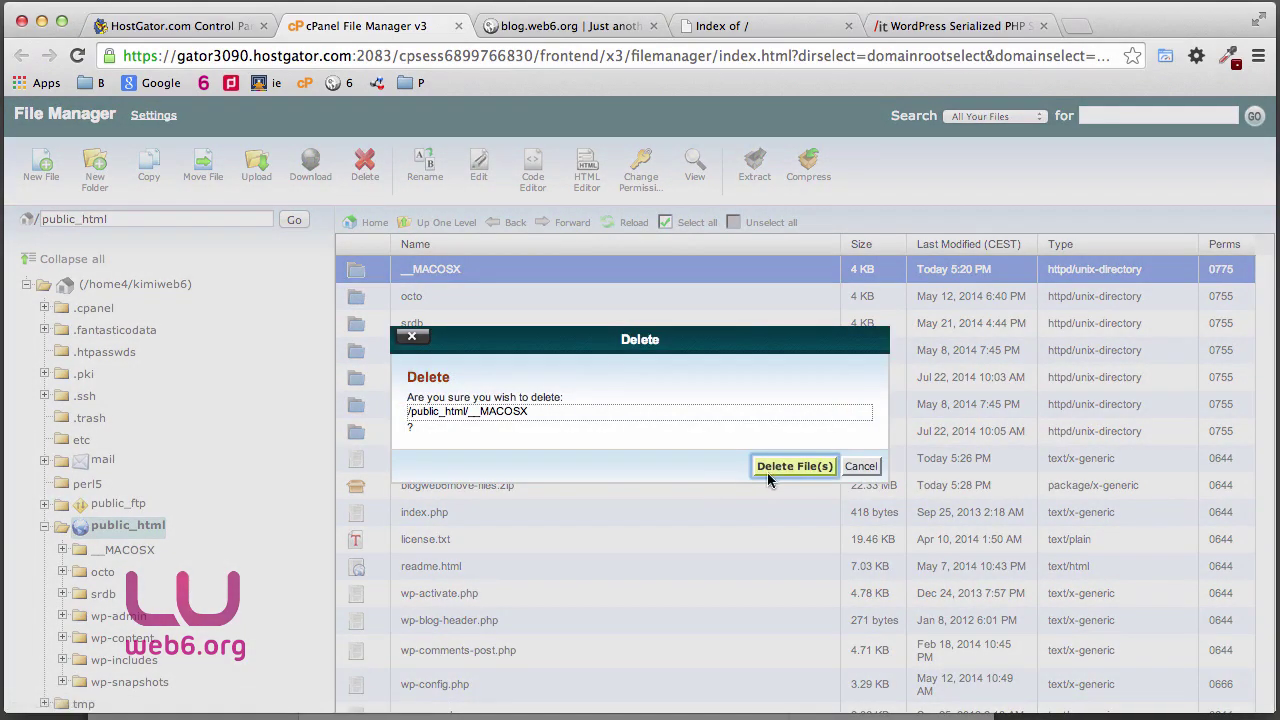
left_click(767, 472)
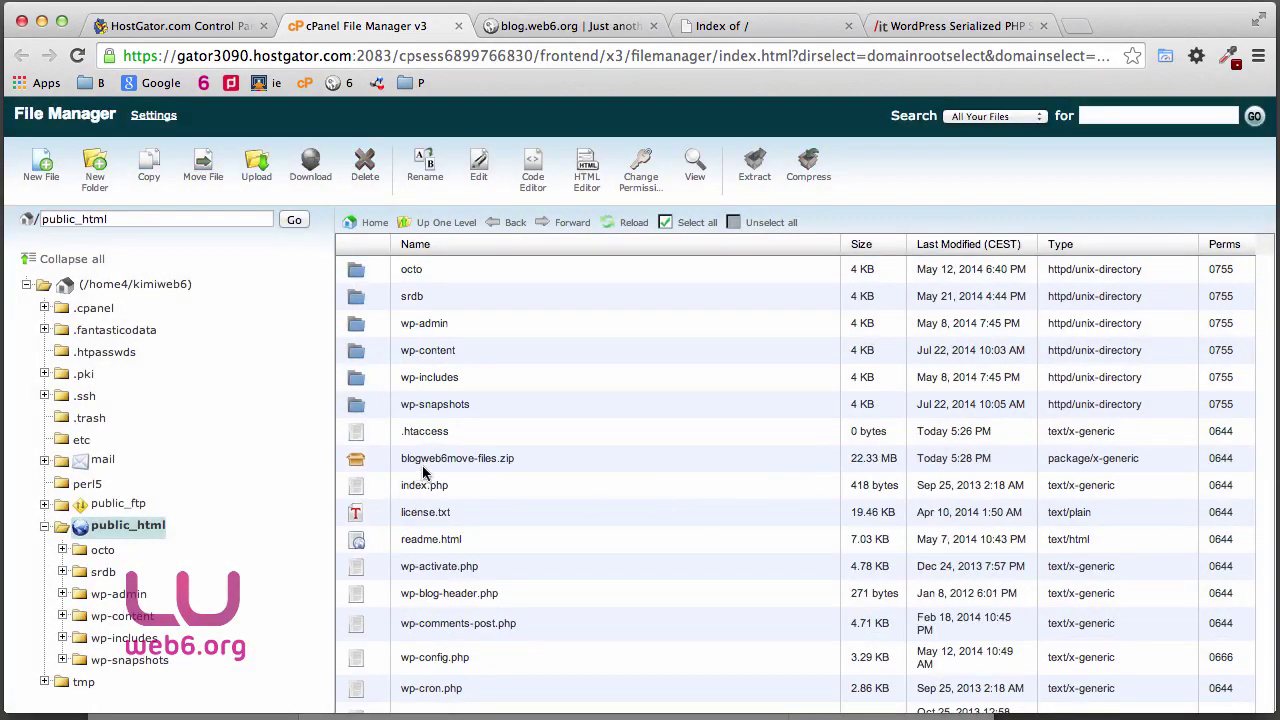
left_click(355, 463)
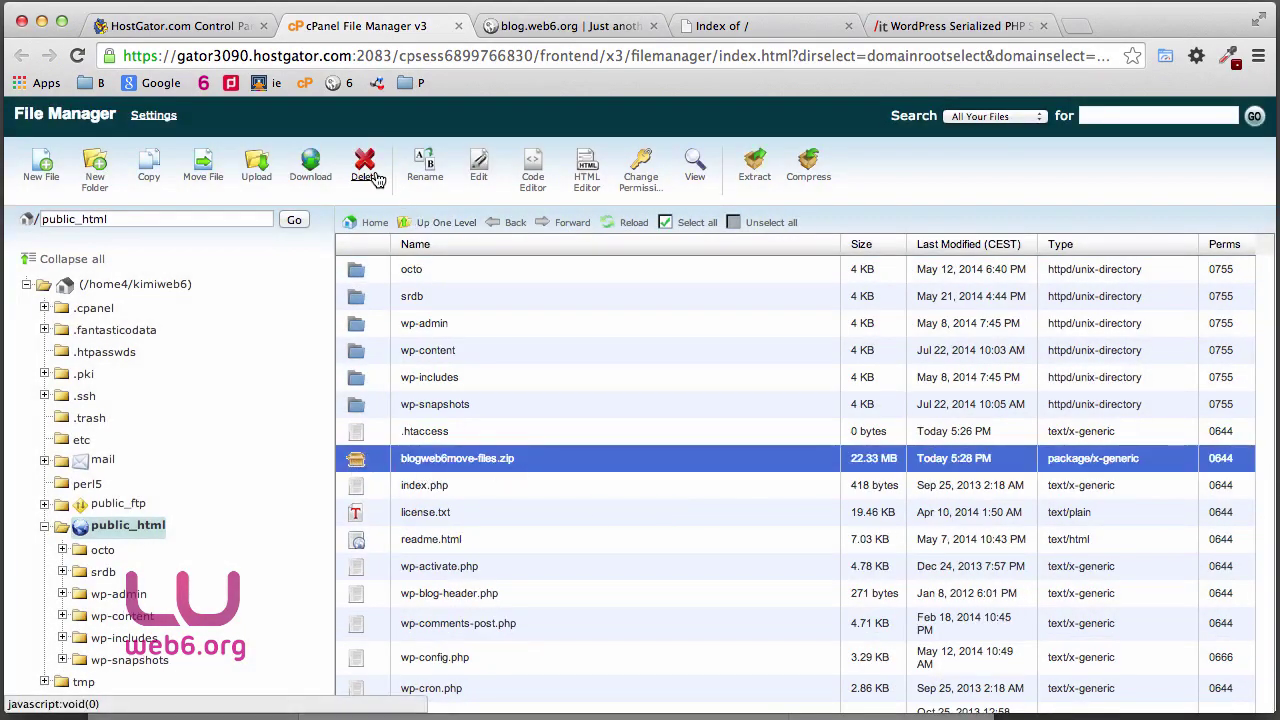
left_click(365, 168)
left_click(797, 466)
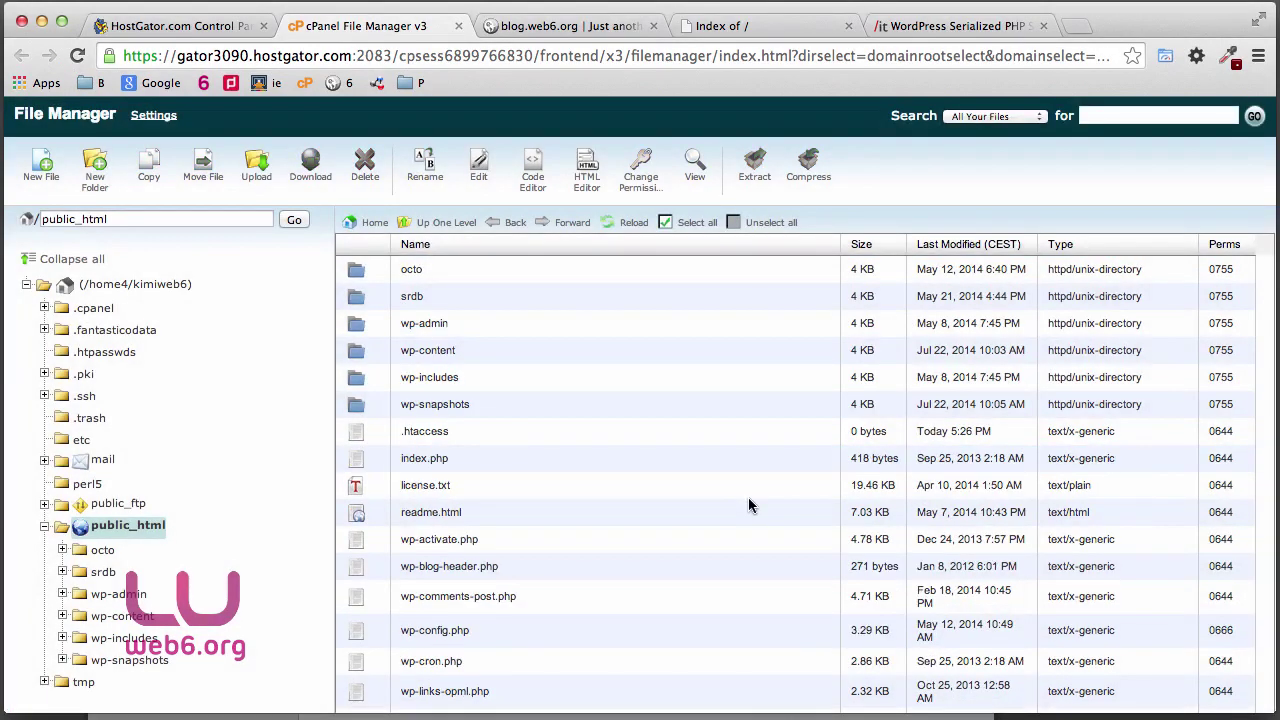
scroll(865, 538, "down", 4)
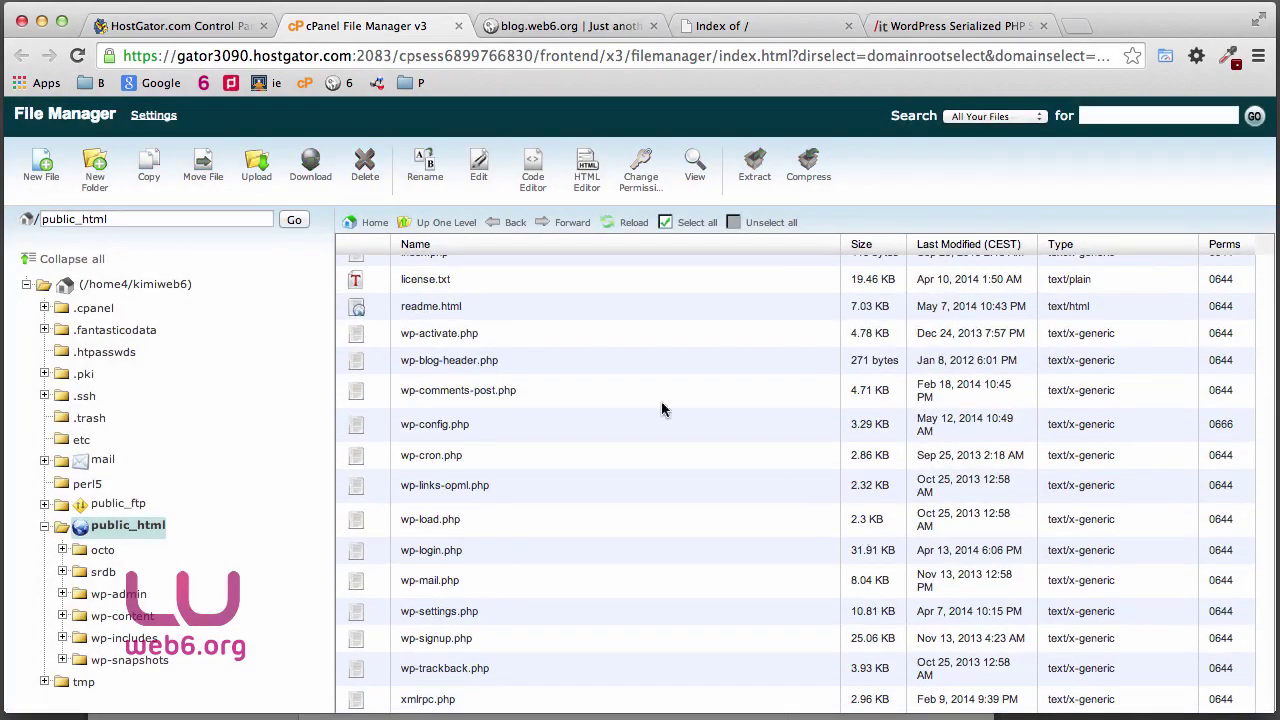
left_click(787, 33)
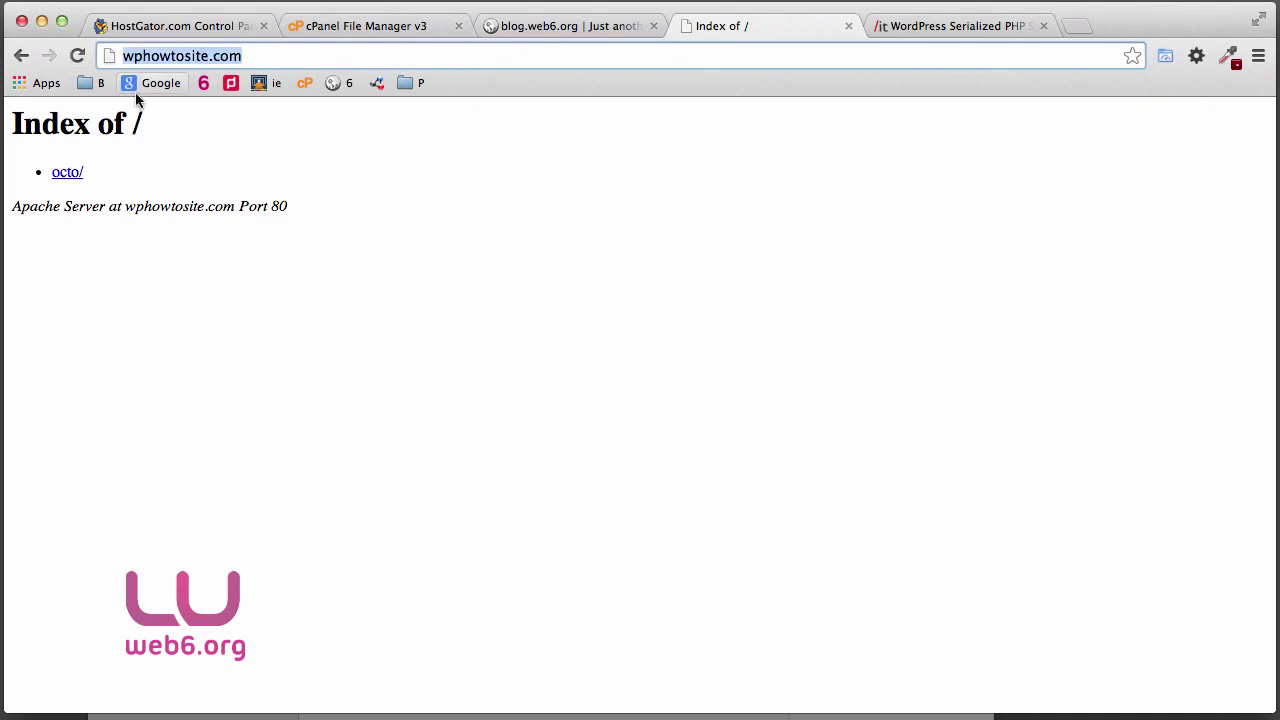
Reload wphowtosite.com, see 'Error establishing a database connection', and return to the HostGator control panel.
left_click(77, 57)
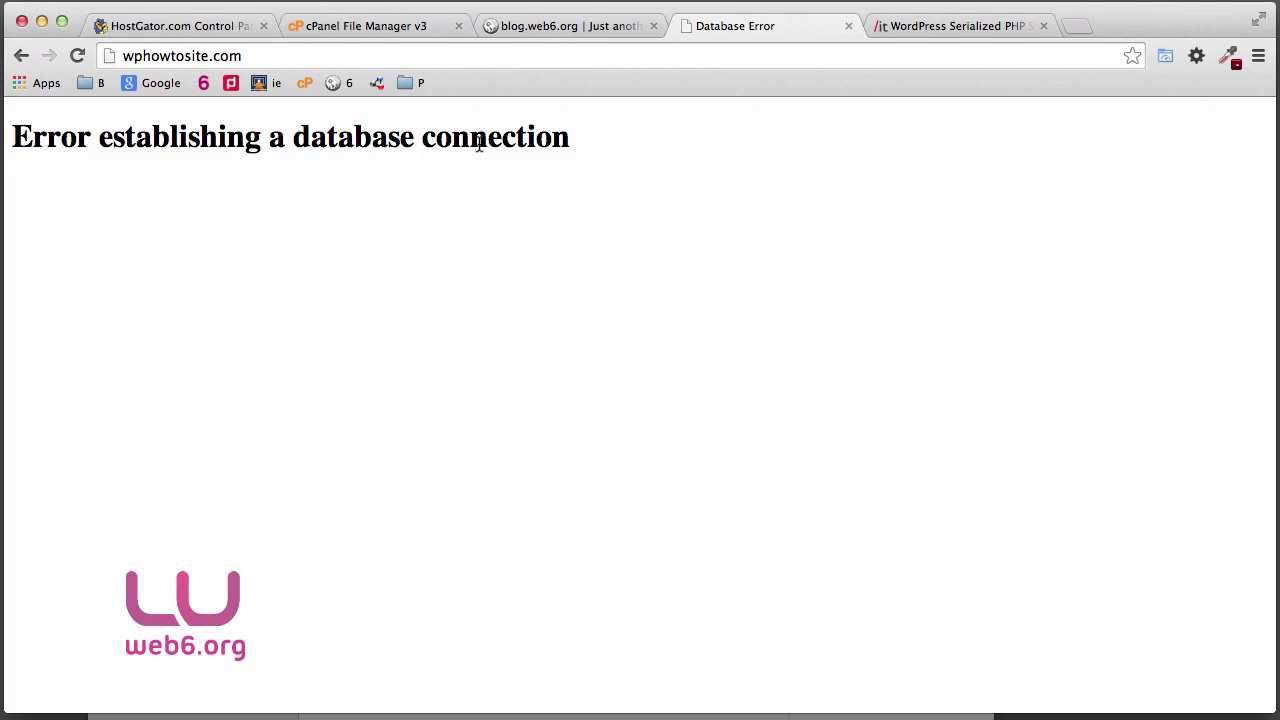
left_click(180, 26)
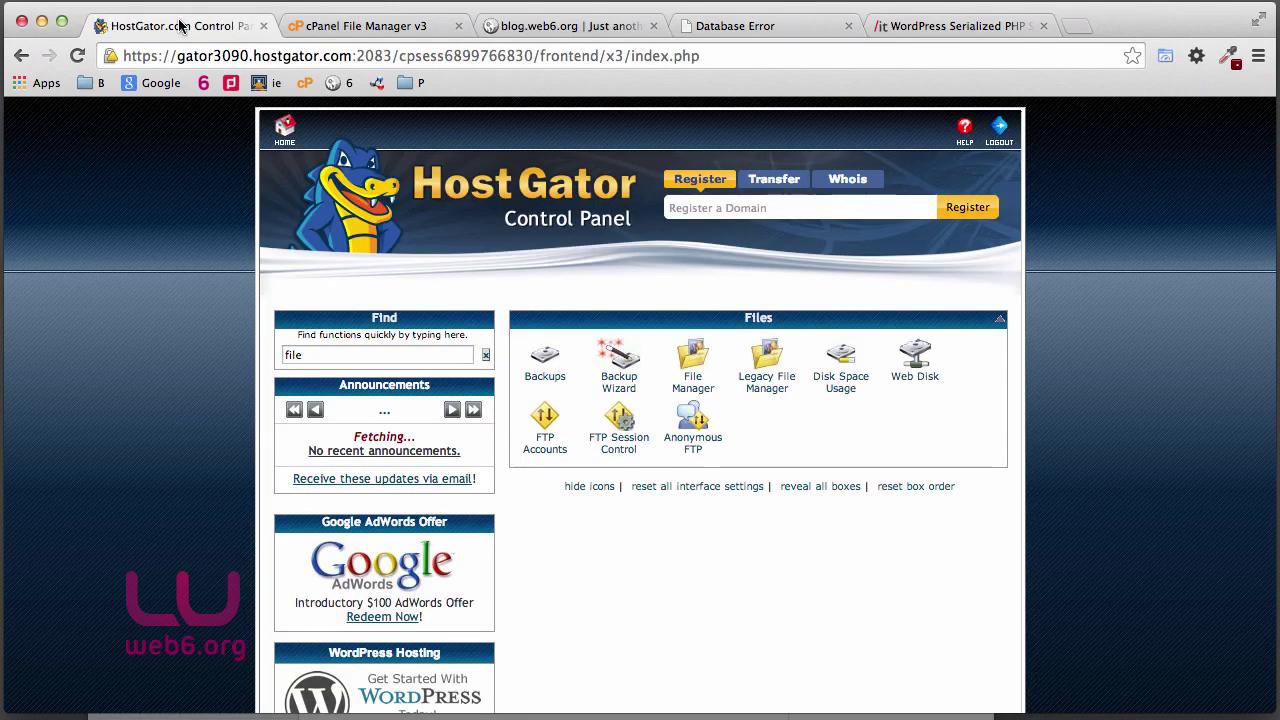
Search the control panel for 'php' and open phpMyAdmin's list of databases.
scroll(194, 321, "up", 2)
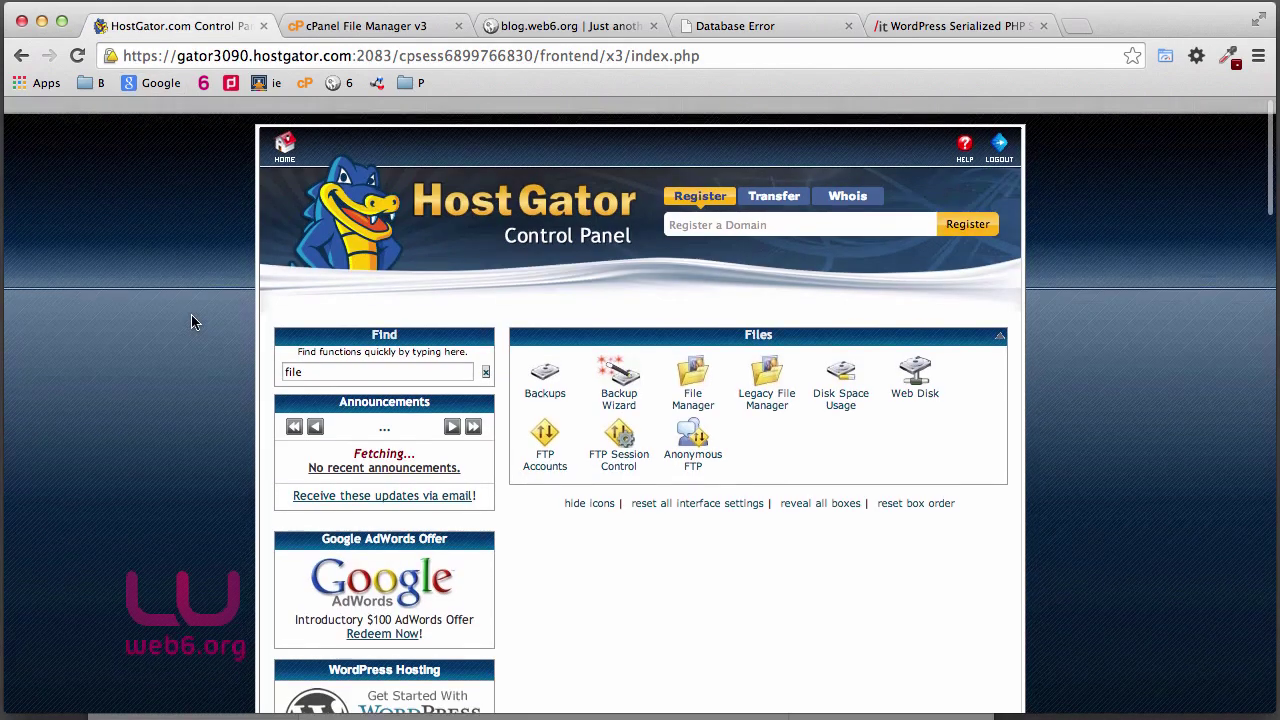
left_click(323, 354)
type("php")
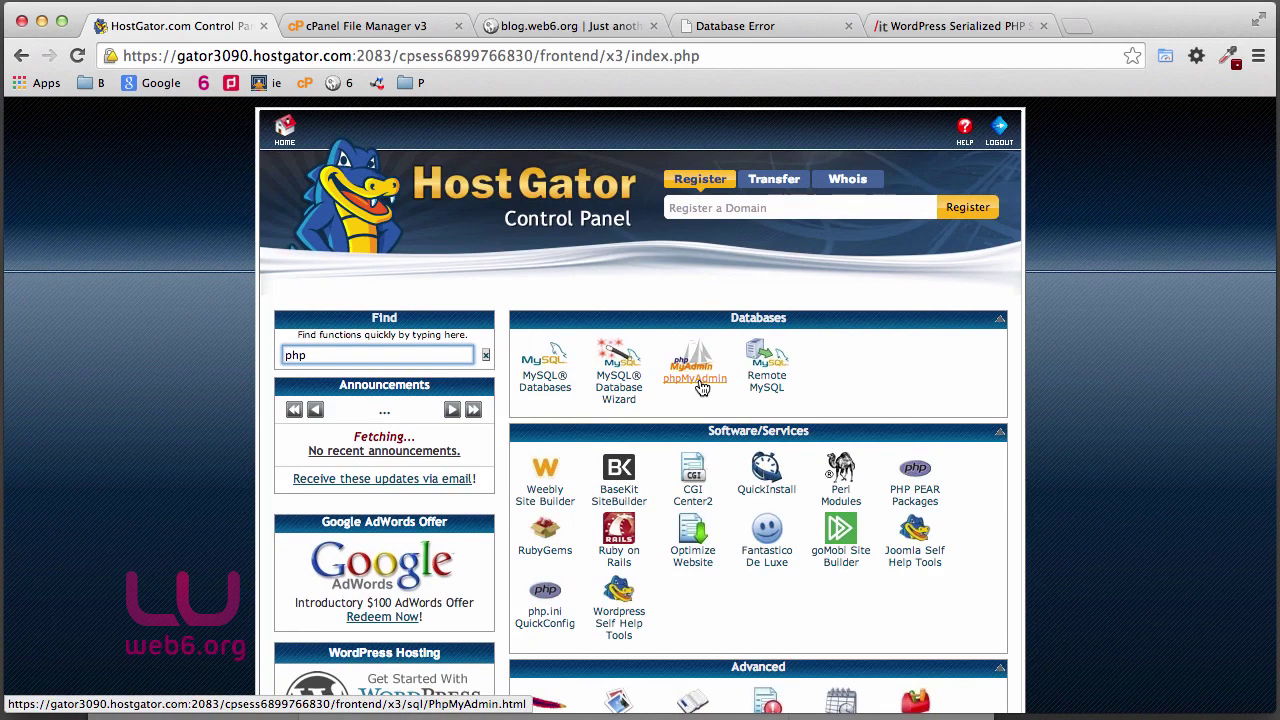
left_click(699, 384)
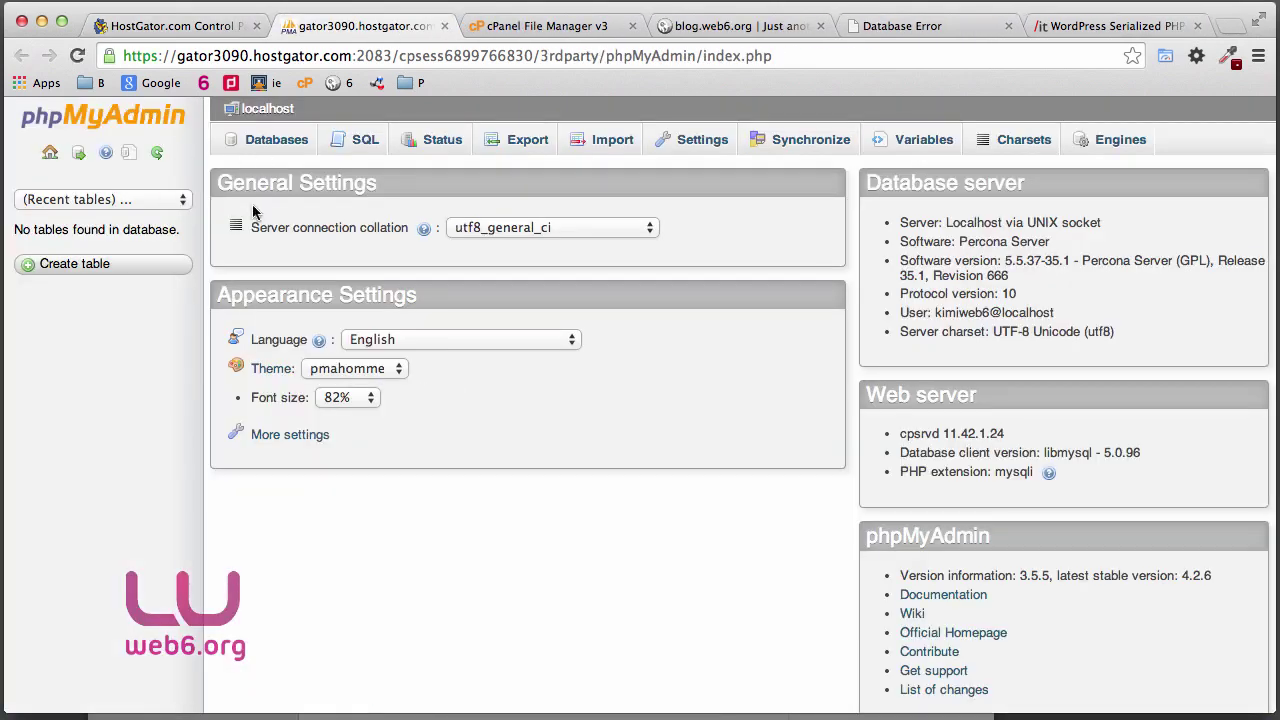
left_click(260, 148)
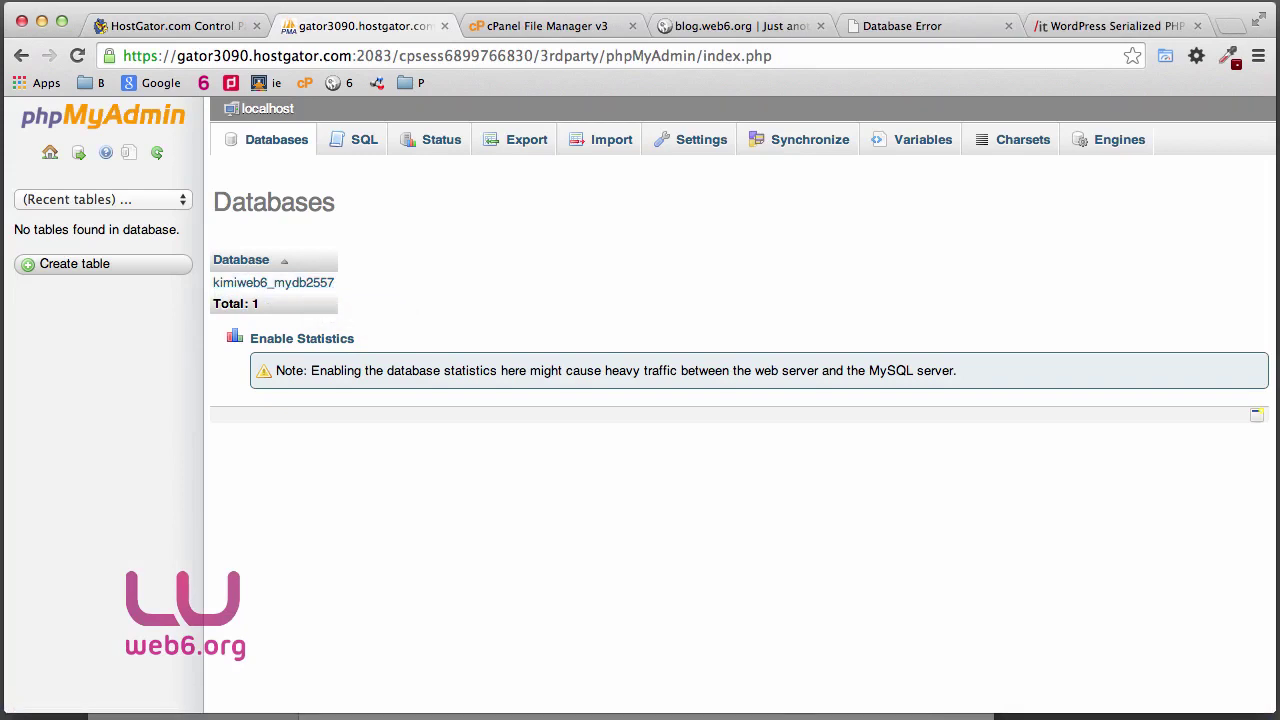
Check the database name in the credentials note and open the empty mydb2557 database.
key("super+Tab")
left_click_drag(714, 379, 527, 379)
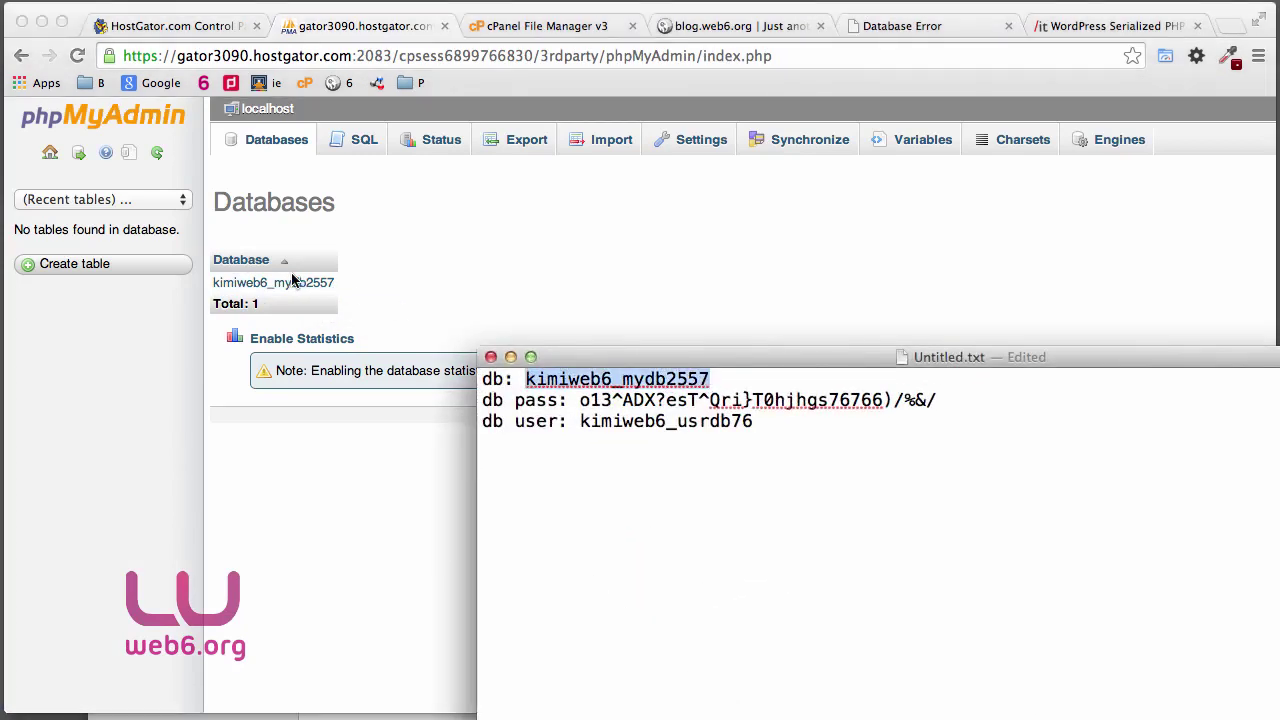
left_click(510, 357)
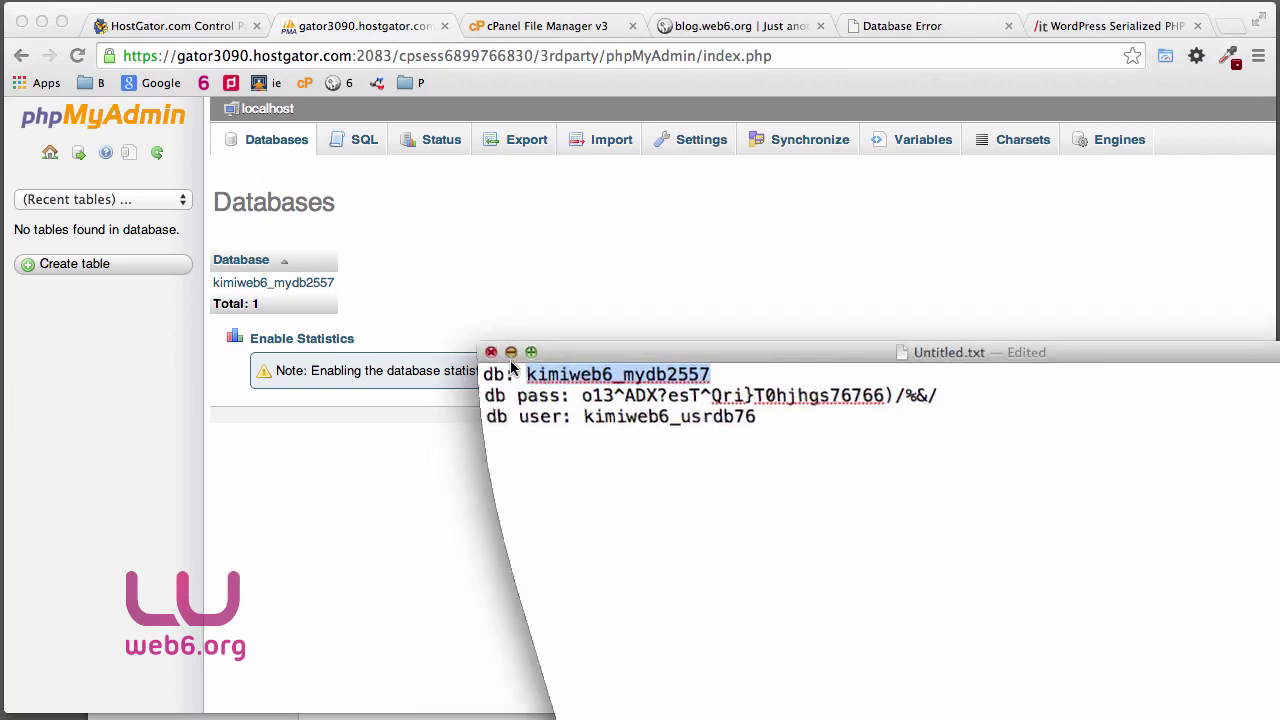
left_click(305, 283)
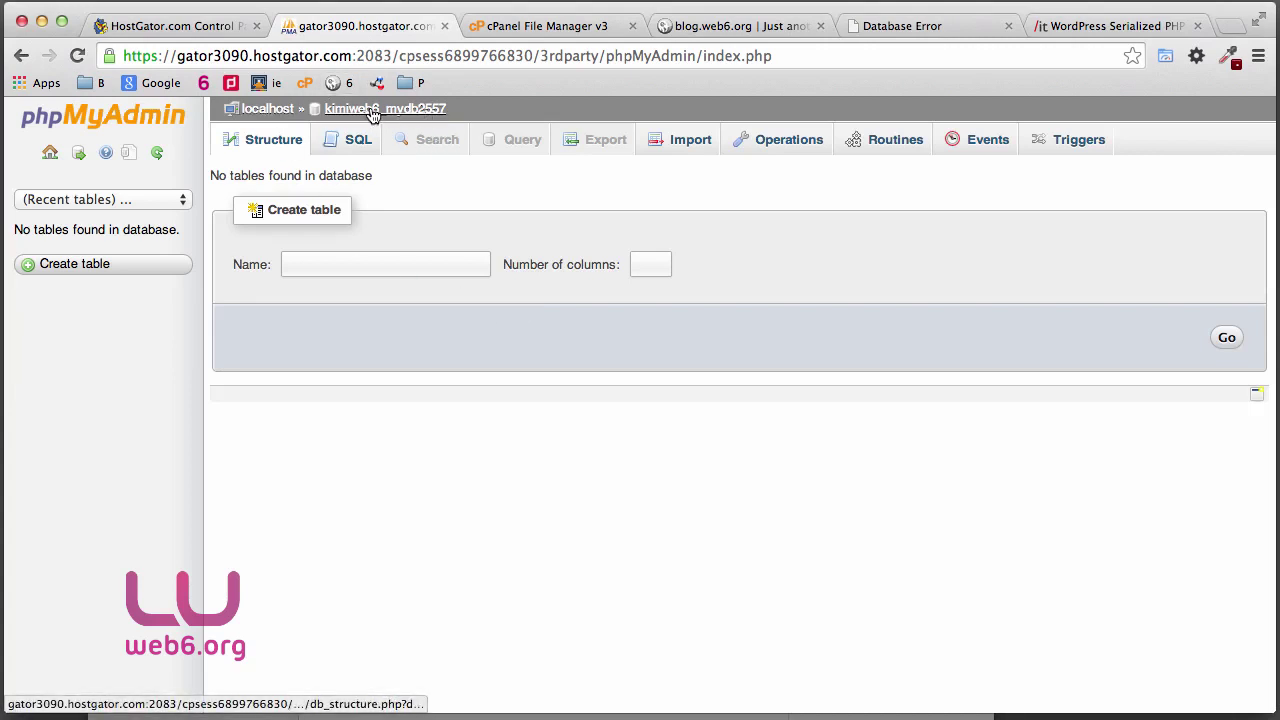
Import blogweb6move.sql into mydb2557 (55 queries) and close phpMyAdmin.
left_click(680, 147)
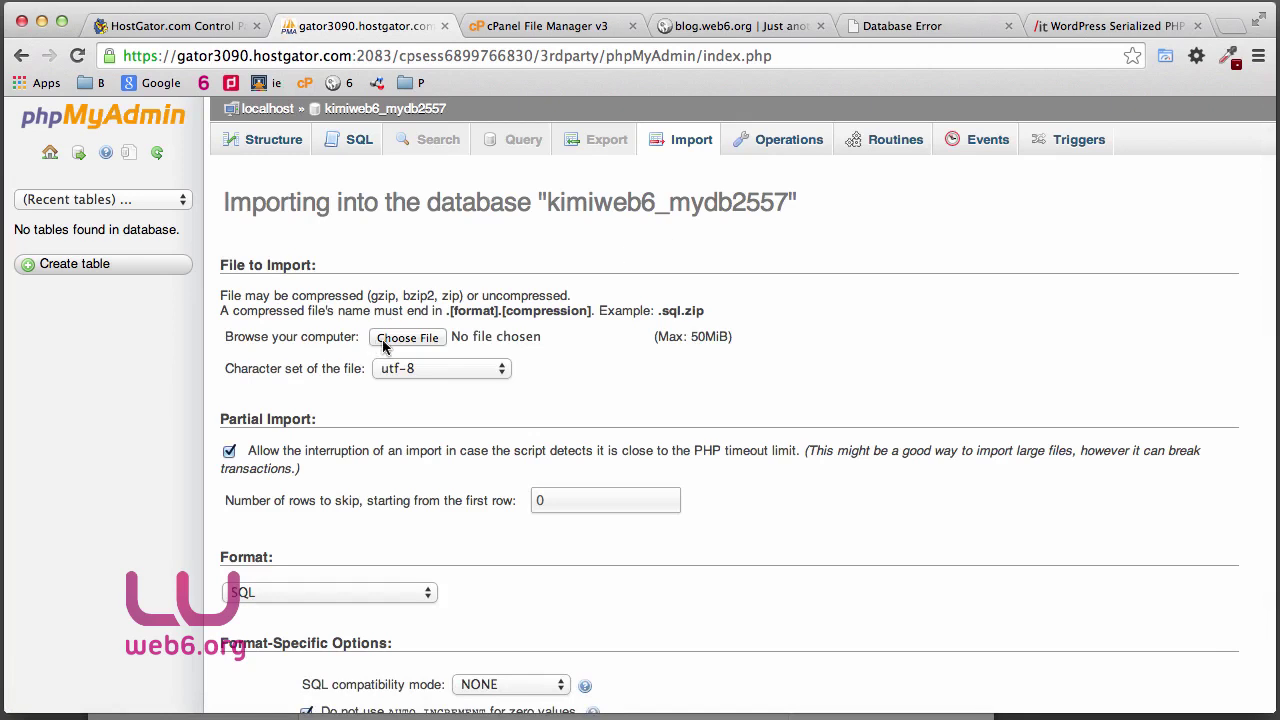
left_click(384, 342)
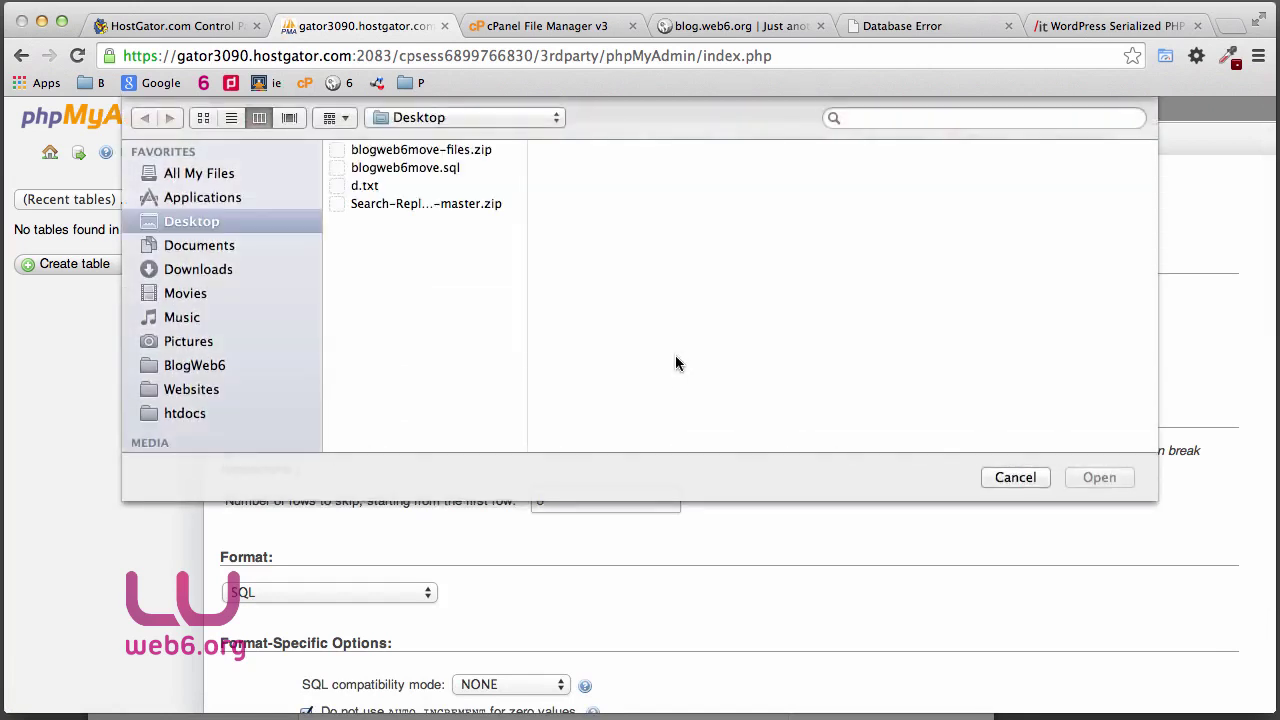
double_click(527, 198)
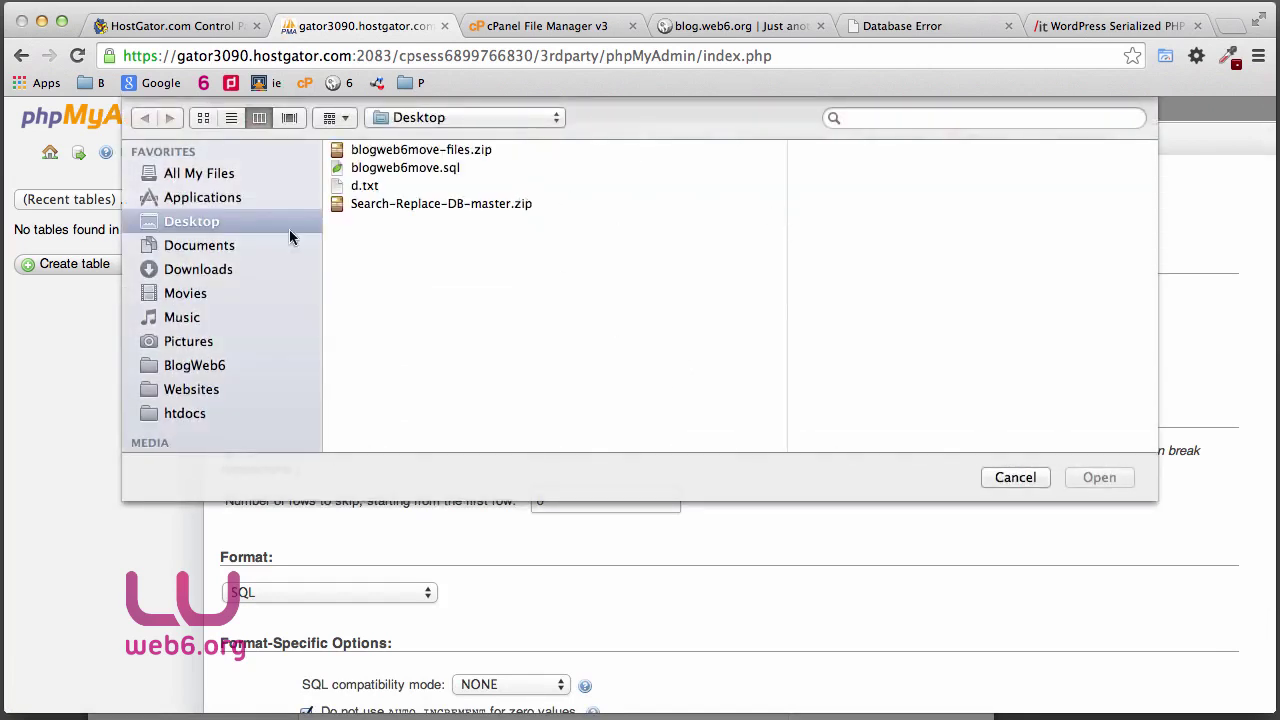
left_click(393, 170)
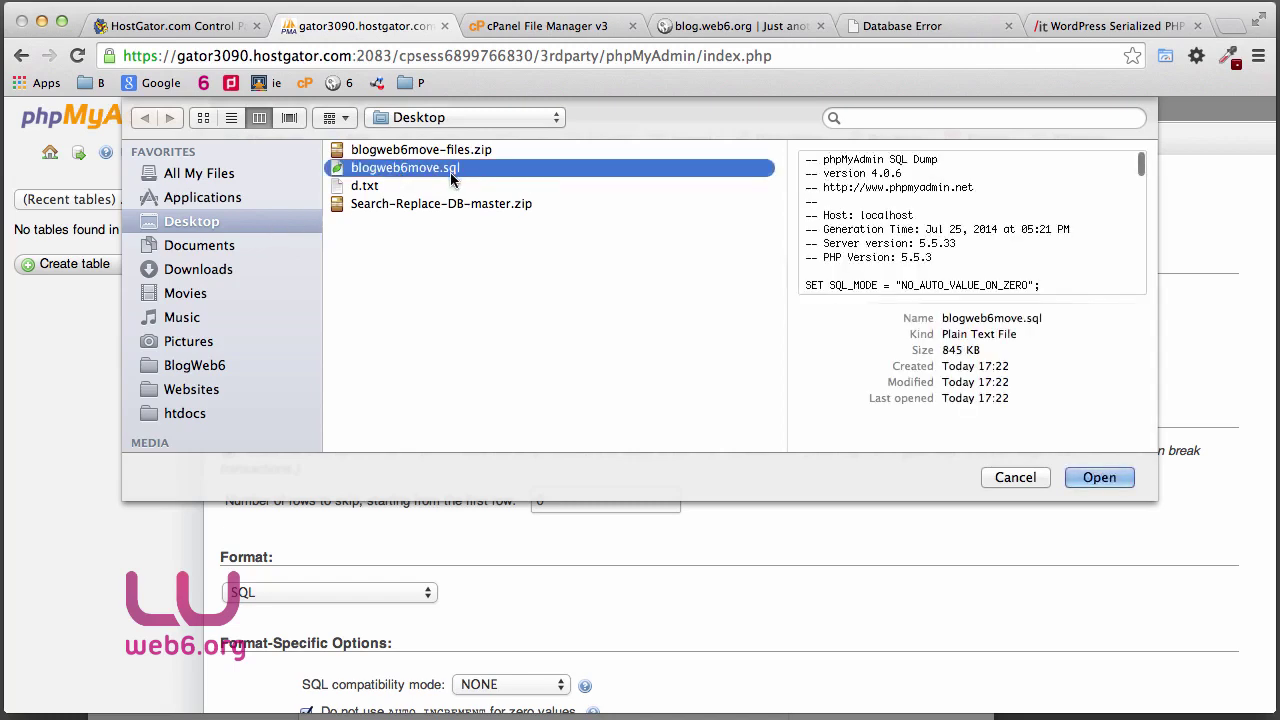
left_click(1120, 480)
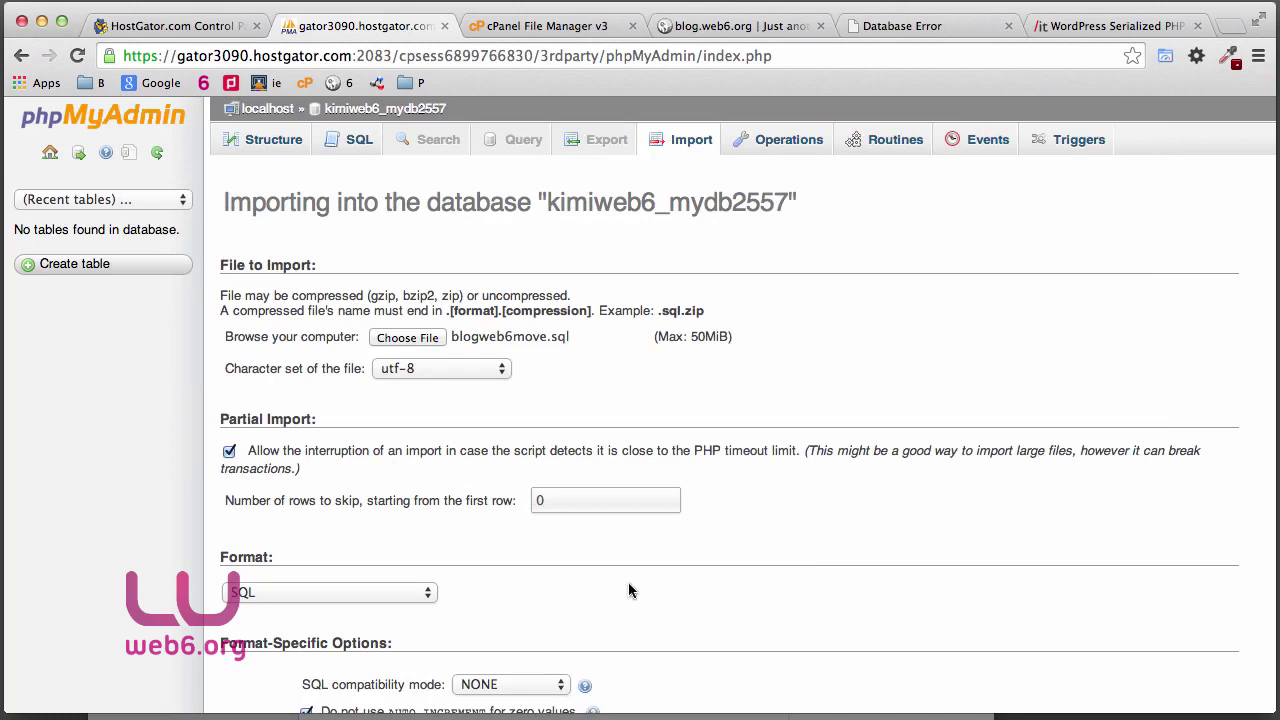
scroll(628, 586, "down", 3)
left_click(256, 638)
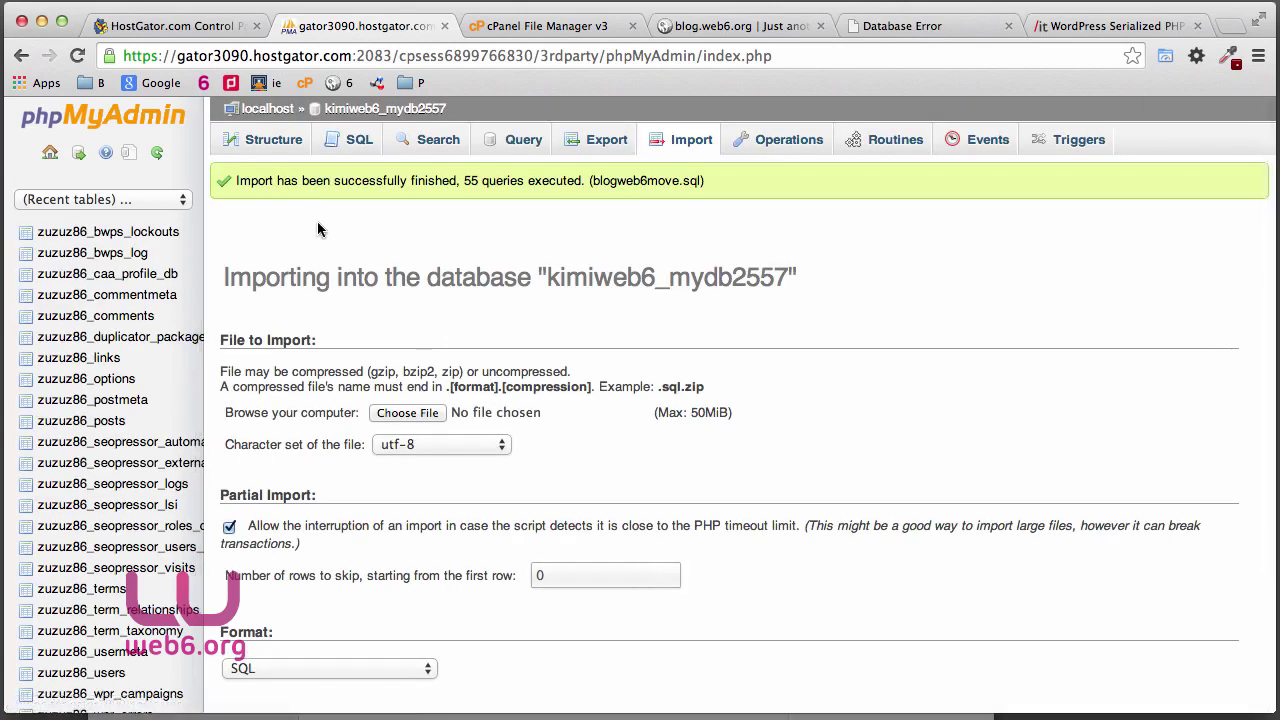
left_click(444, 26)
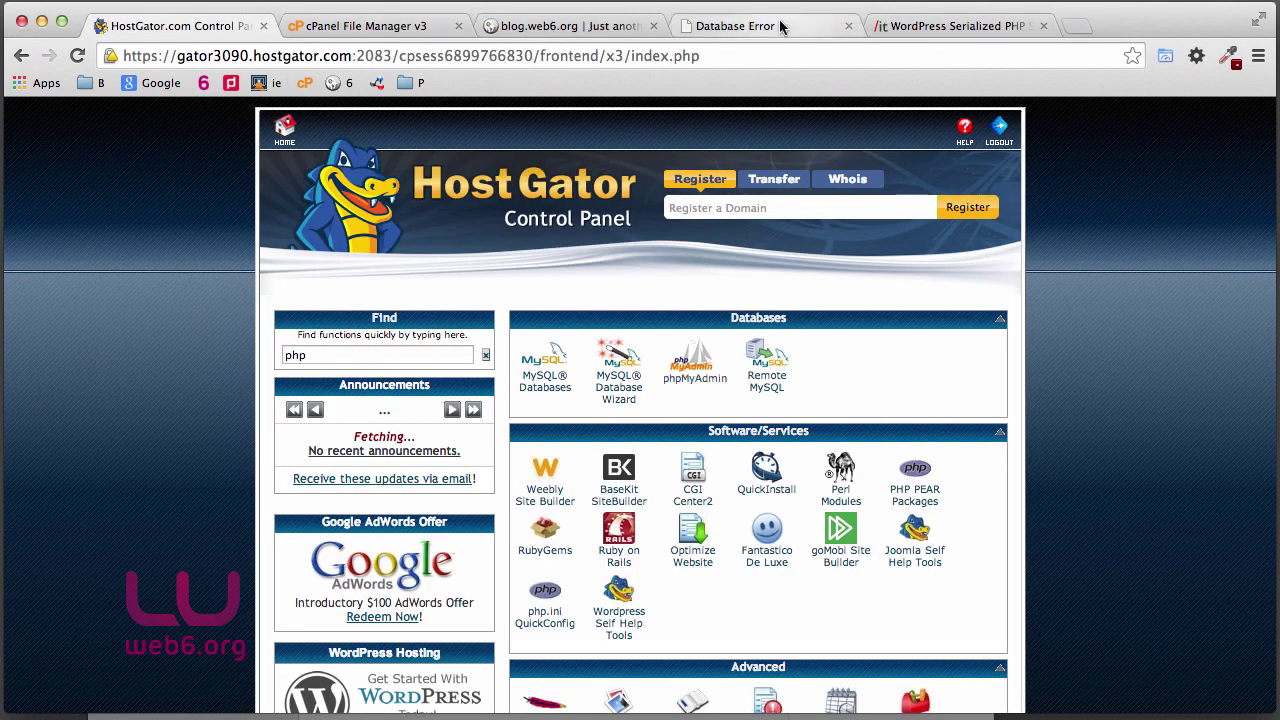
Open public_html's wp-config.php in the File Manager code editor with utf-8 encoding.
scroll(668, 352, "down", 1)
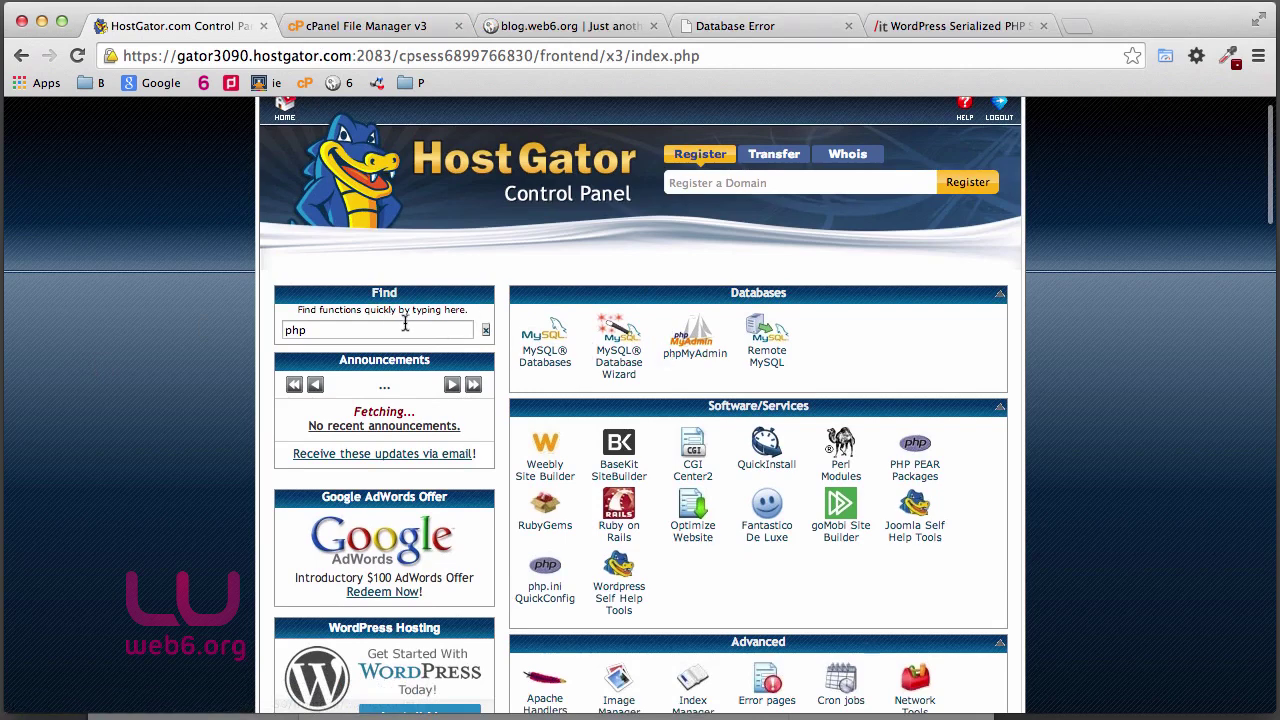
left_click(366, 28)
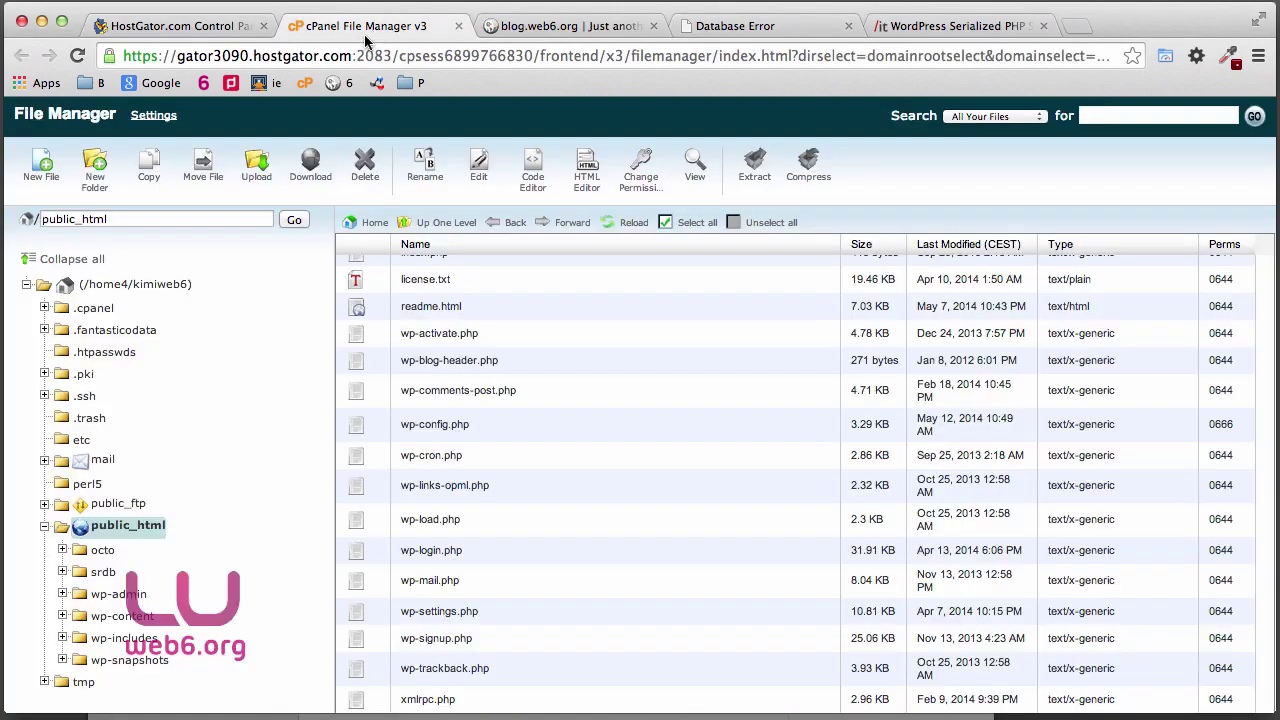
scroll(643, 378, "up", 1)
scroll(643, 378, "down", 1)
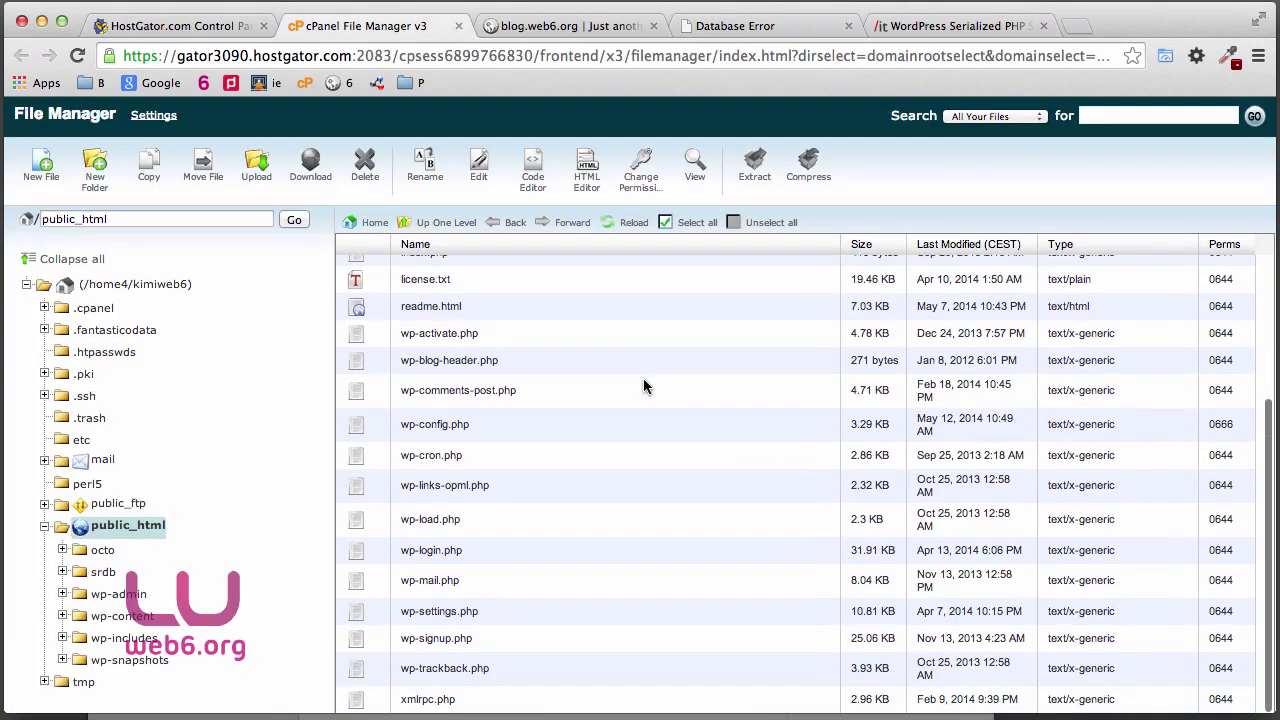
scroll(643, 378, "up", 2)
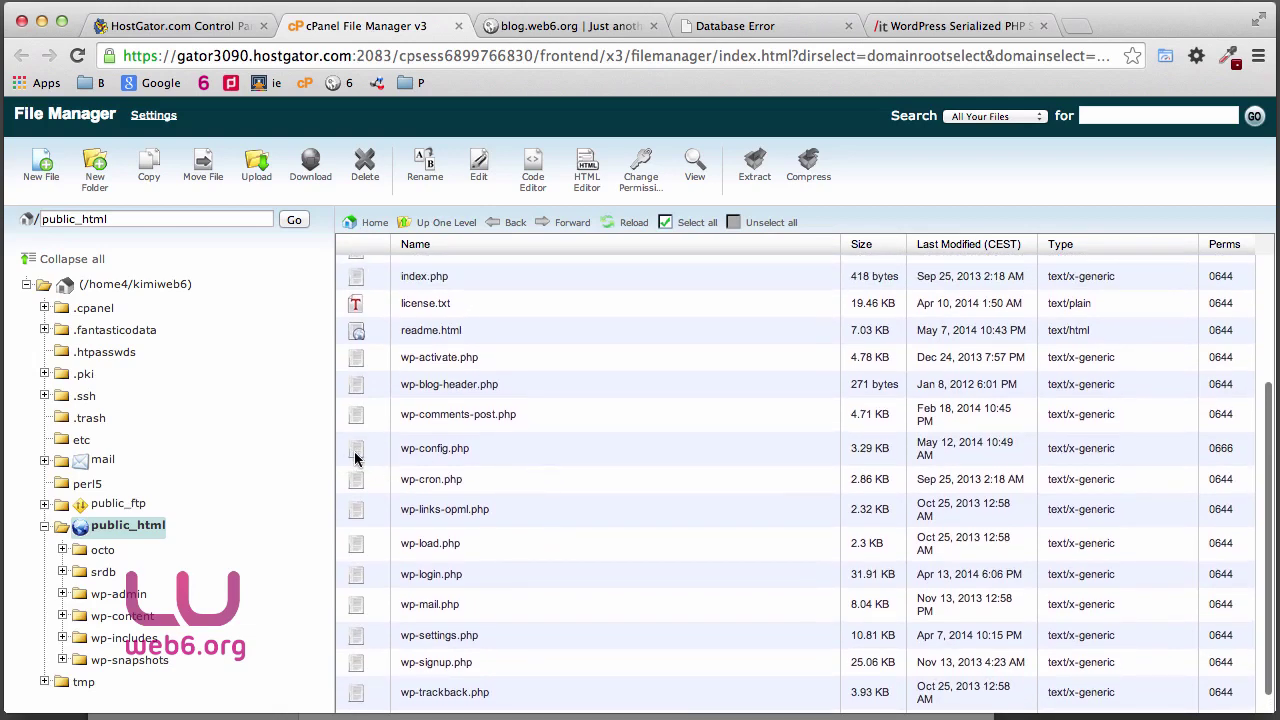
left_click(476, 452)
scroll(500, 420, "up", 1)
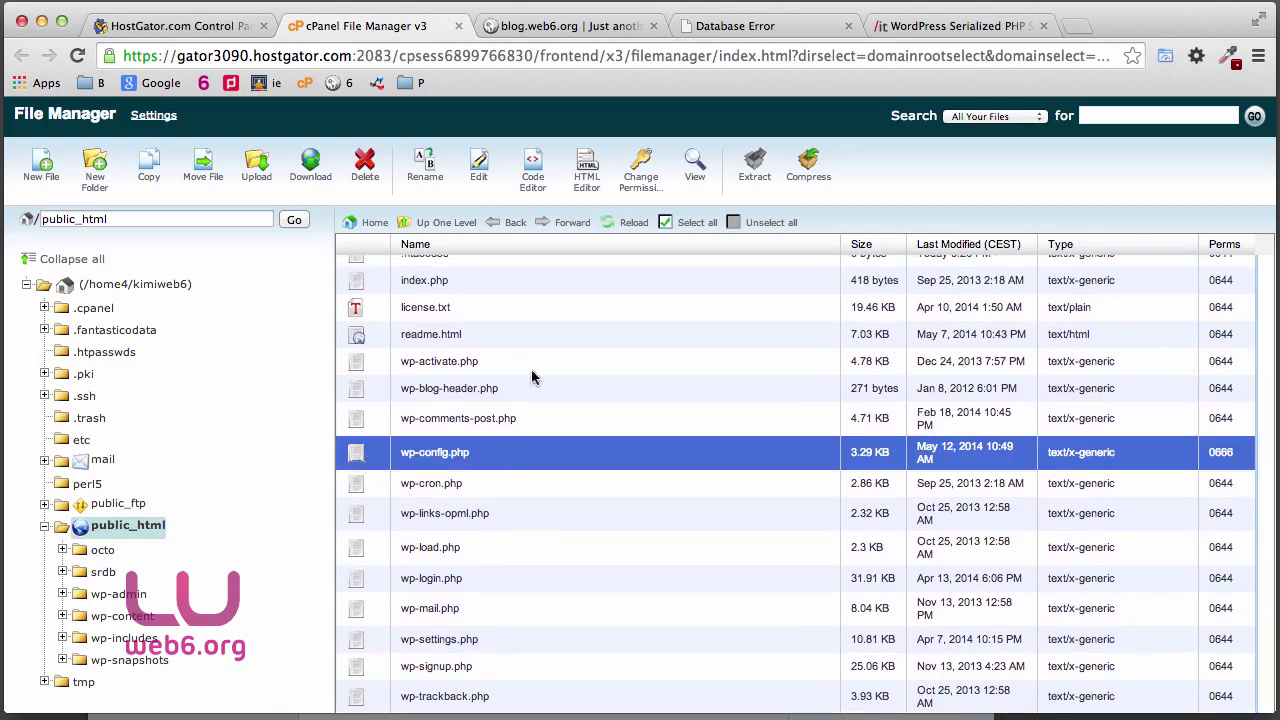
left_click(532, 176)
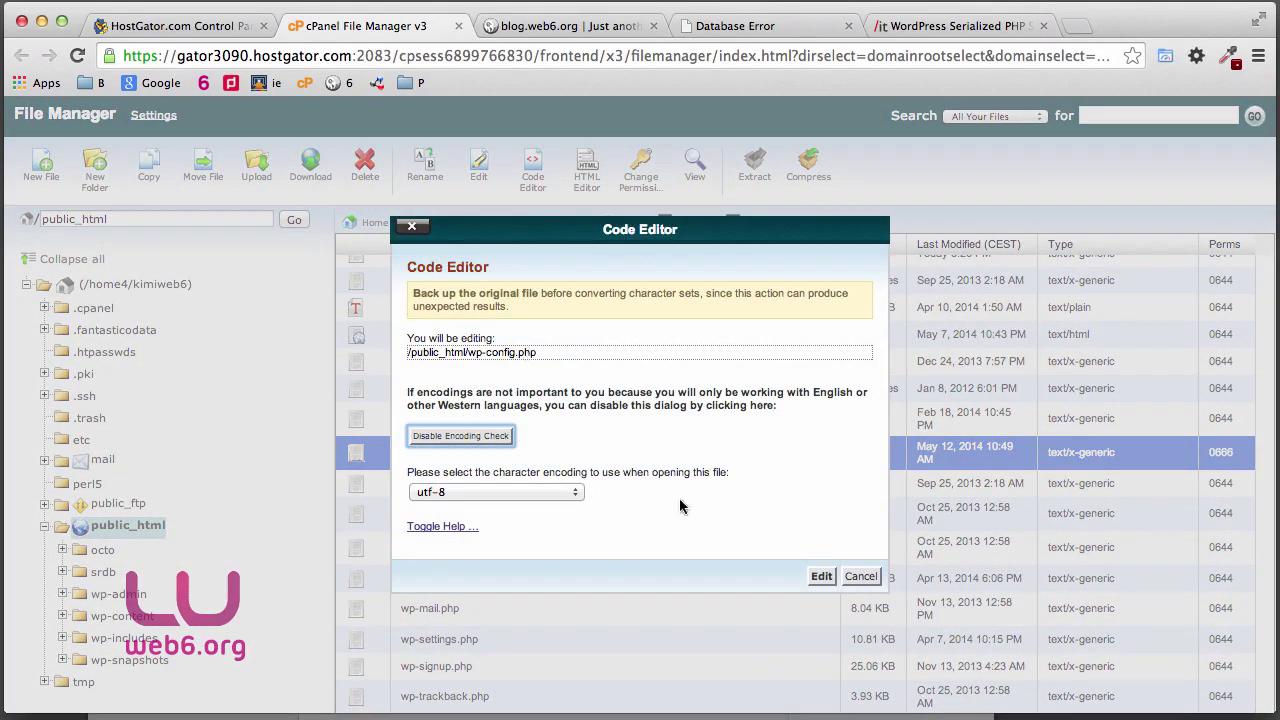
left_click(821, 576)
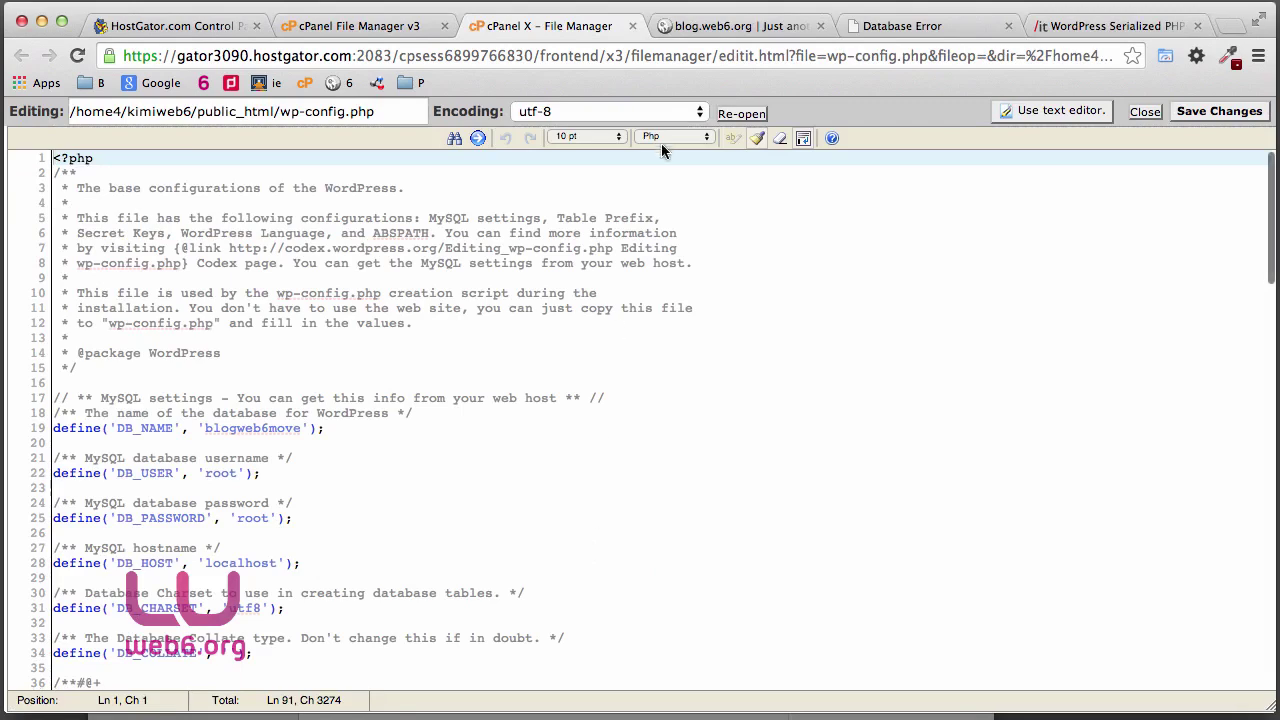
Set the code editor font size to 14 pt.
left_click(620, 136)
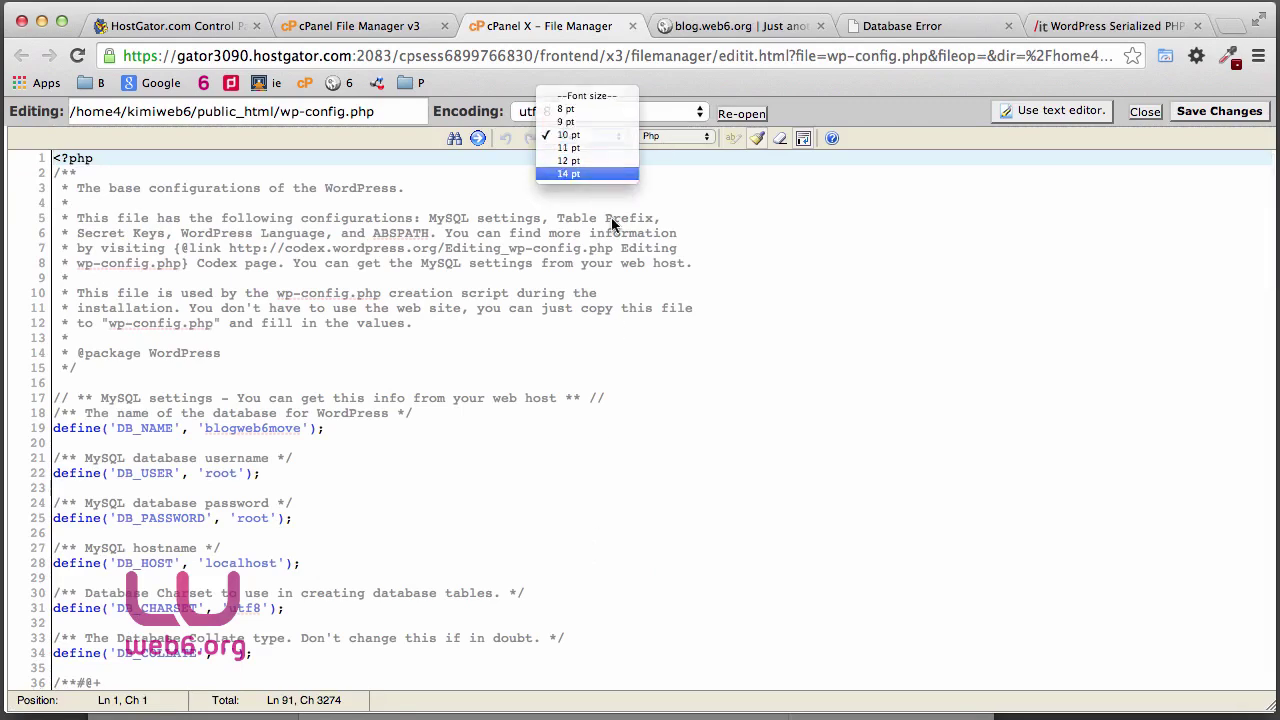
key("Return")
scroll(617, 434, "down", 5)
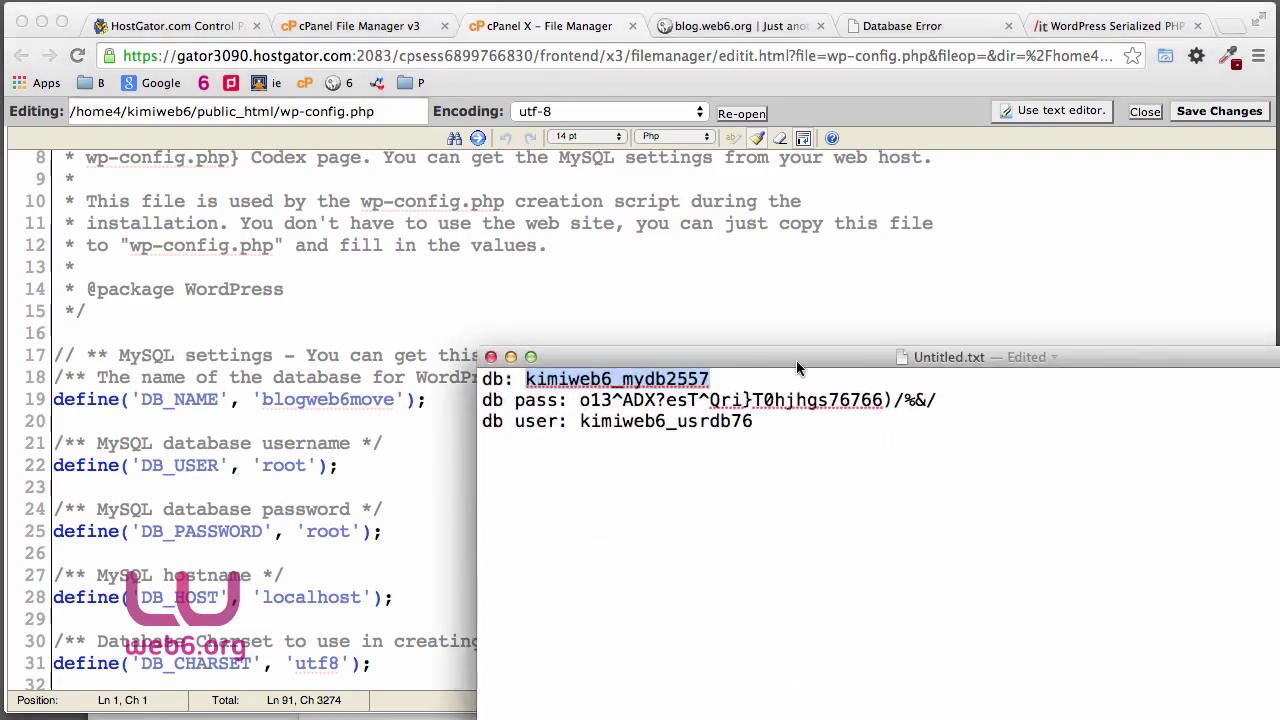
Replace DB_NAME 'blogweb6move' with mydb2557 copied from the credentials note.
left_click_drag(796, 362, 984, 343)
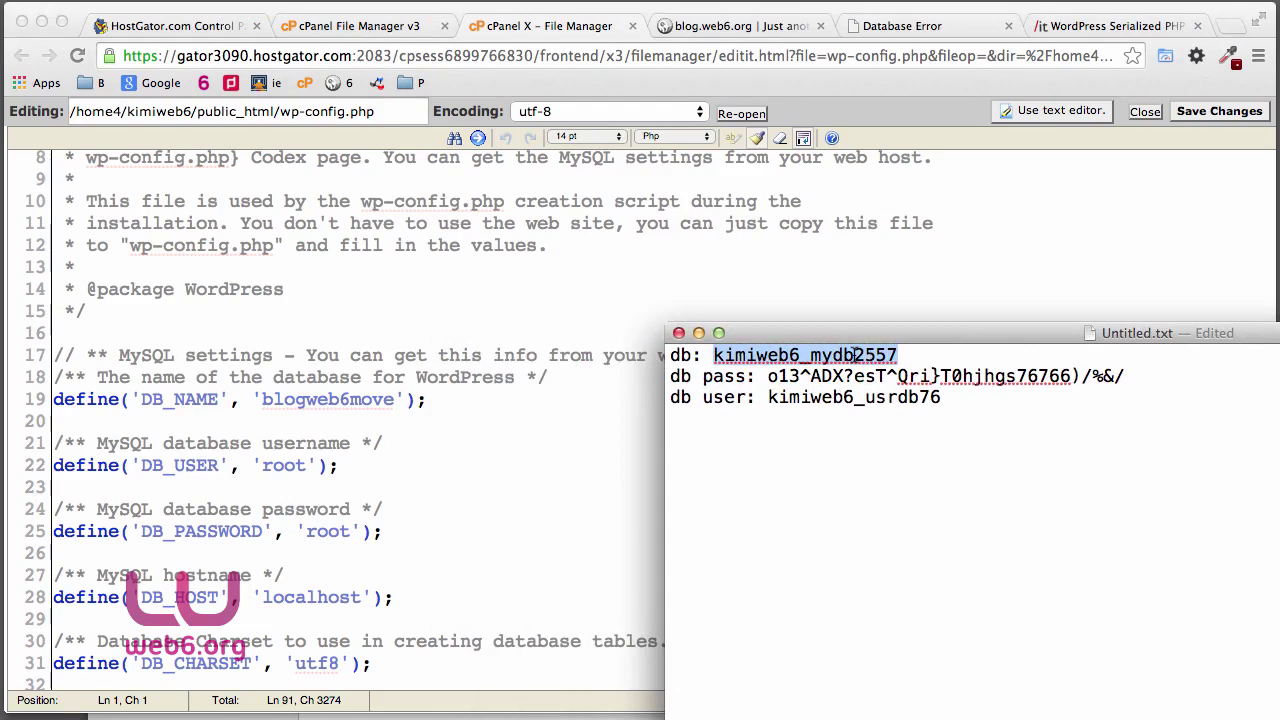
left_click_drag(687, 356, 662, 352)
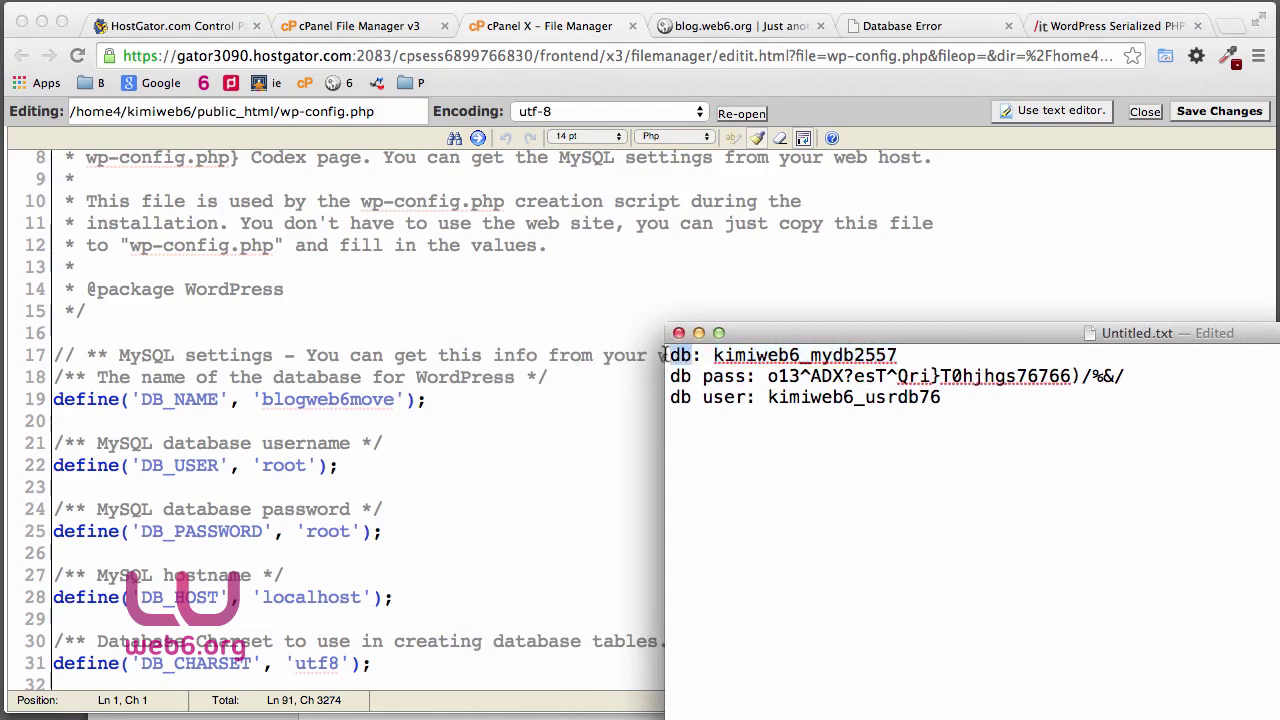
left_click_drag(898, 355, 712, 355)
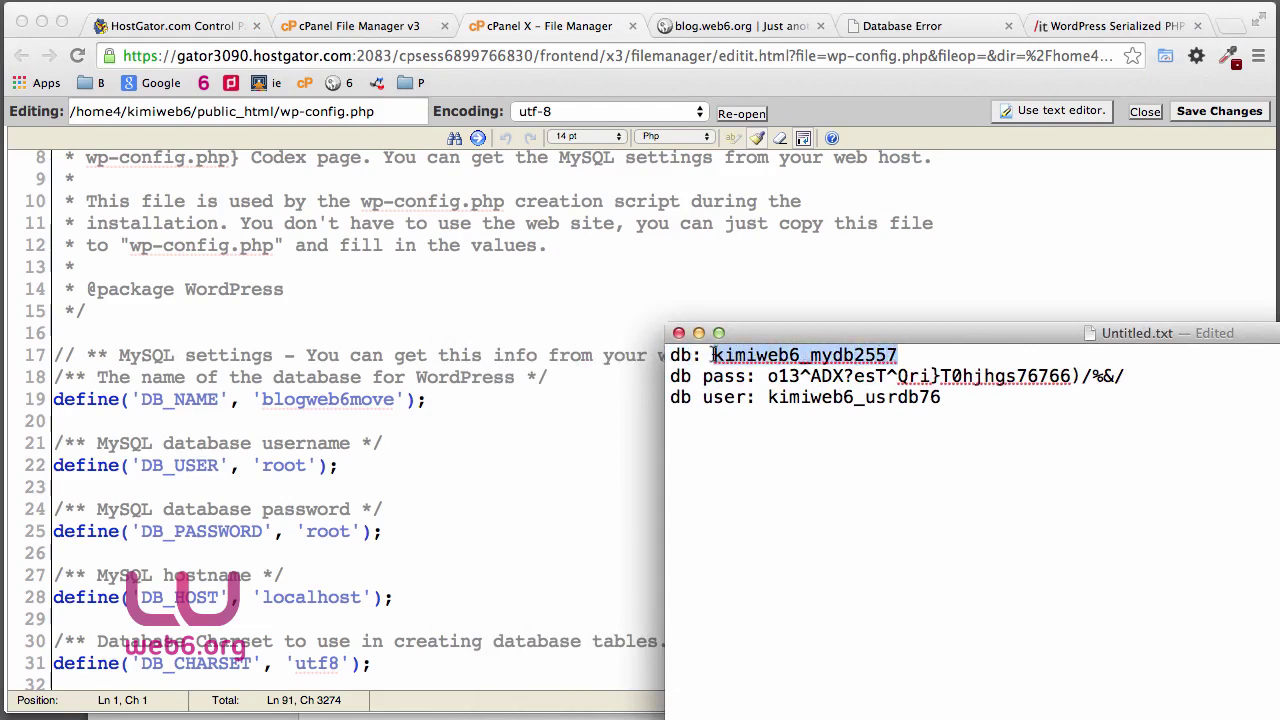
right_click(747, 355)
left_click(787, 514)
left_click(294, 412)
left_click_drag(263, 398, 395, 398)
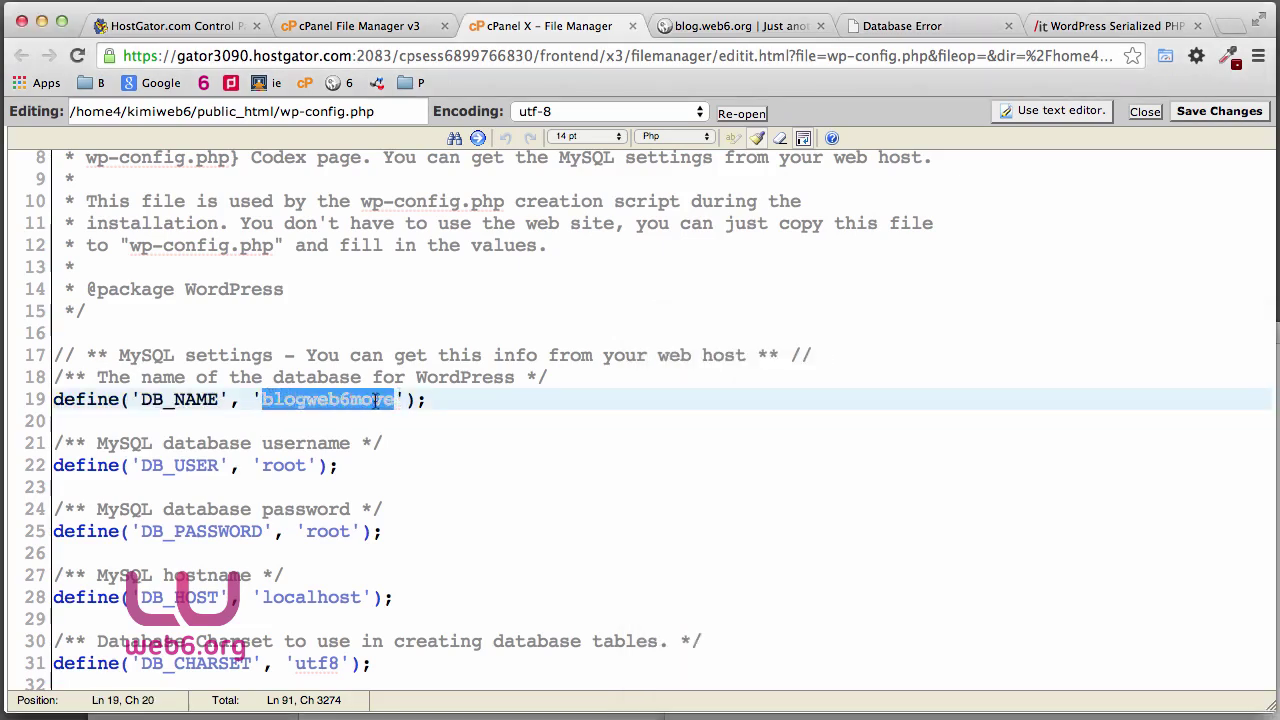
key("super+v")
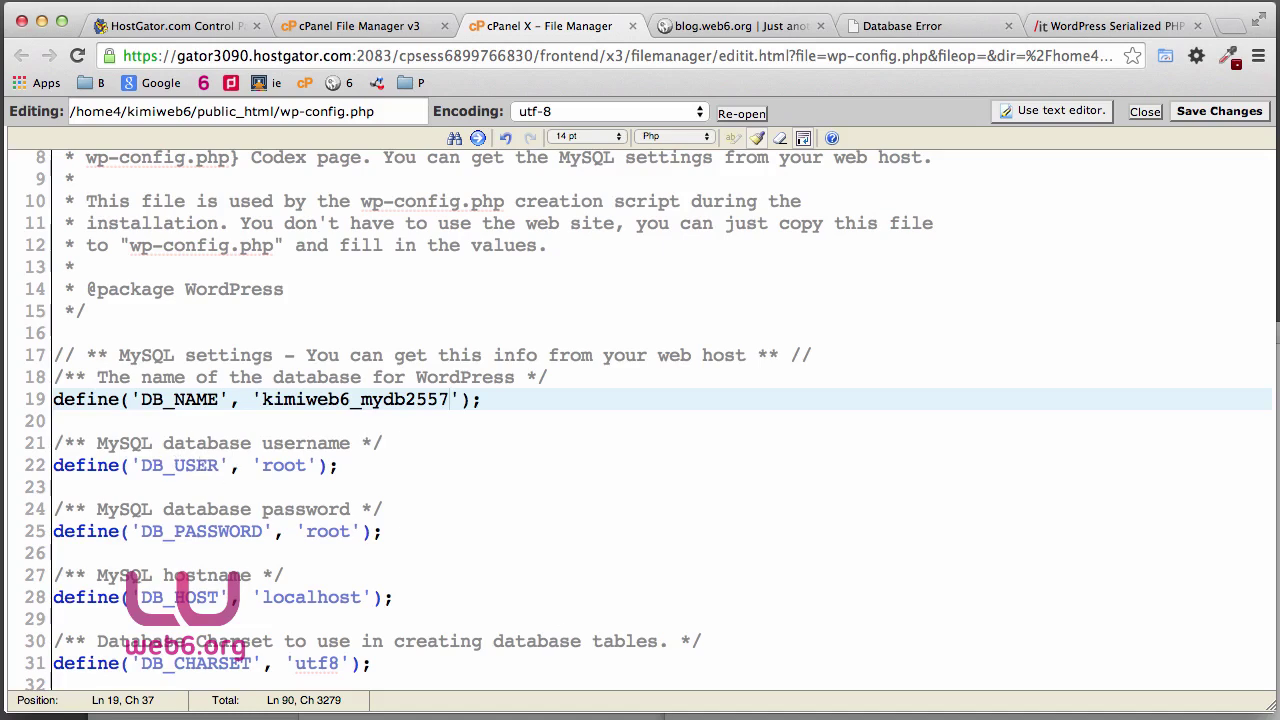
Replace DB_USER 'root' with usrdb76 from the credentials note.
key("super+Tab")
left_click_drag(769, 398, 921, 398)
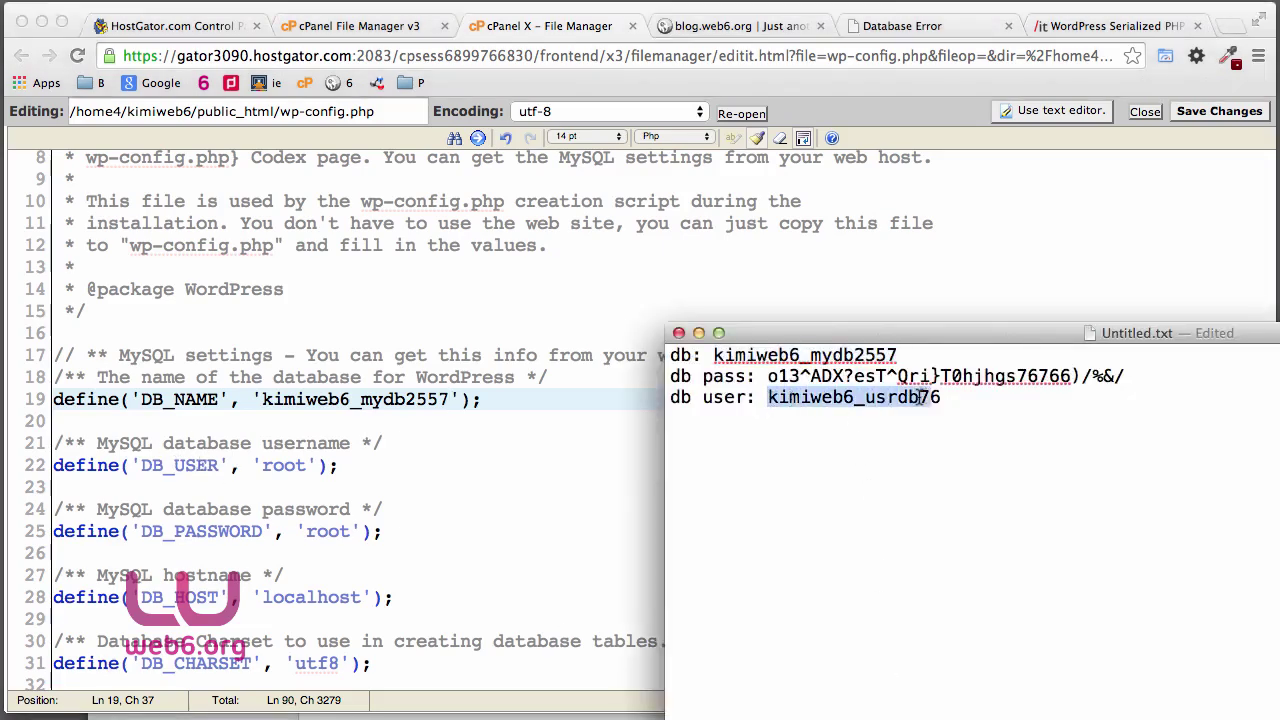
right_click(936, 397)
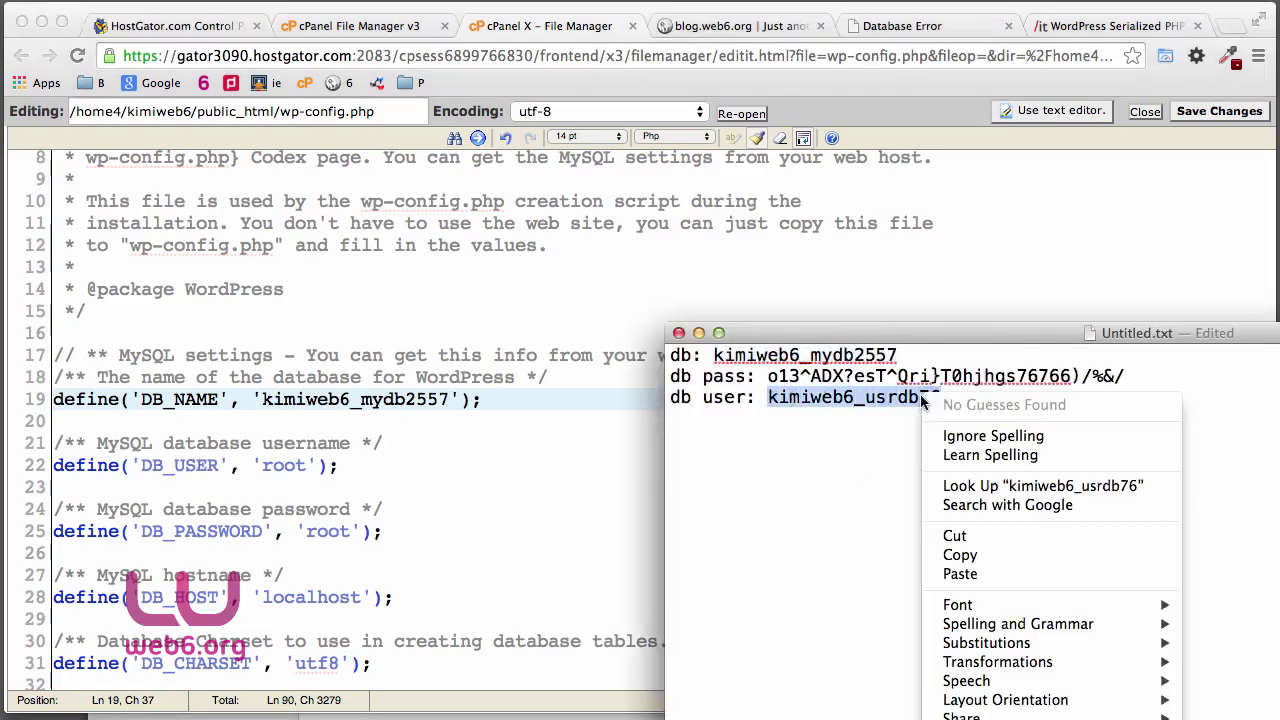
left_click(960, 552)
left_click(285, 467)
double_click(285, 466)
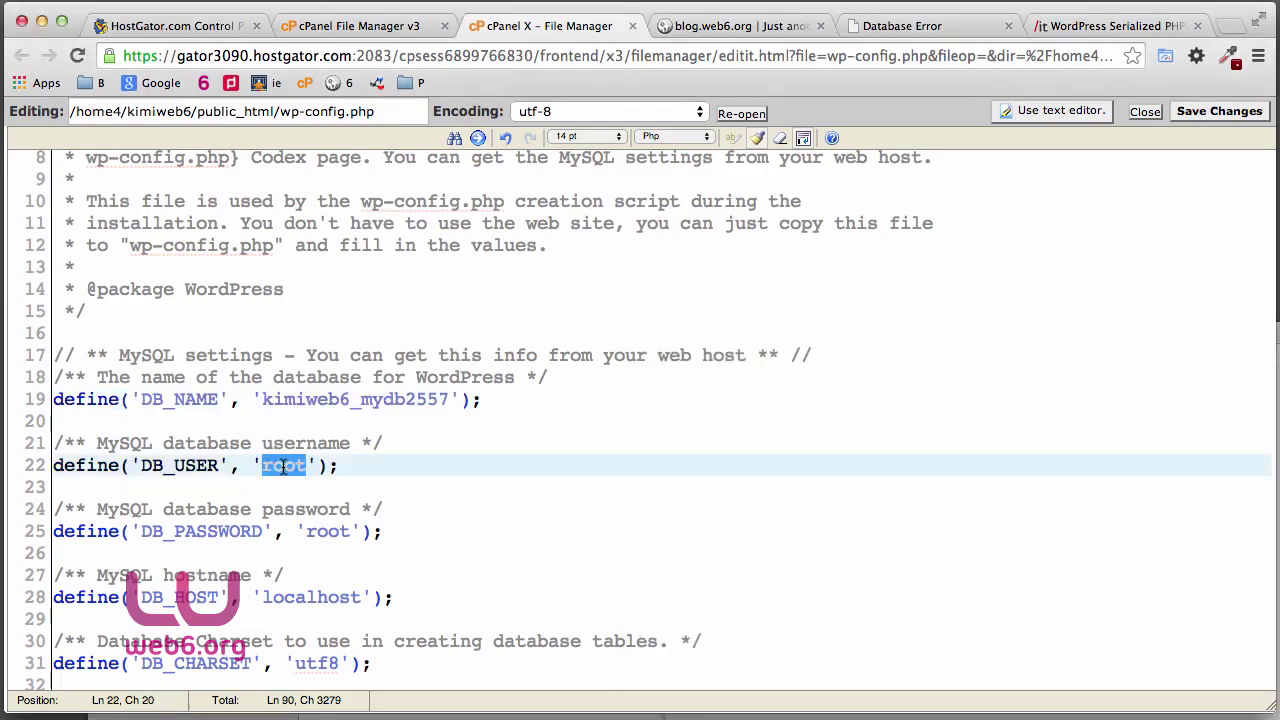
key("super+v")
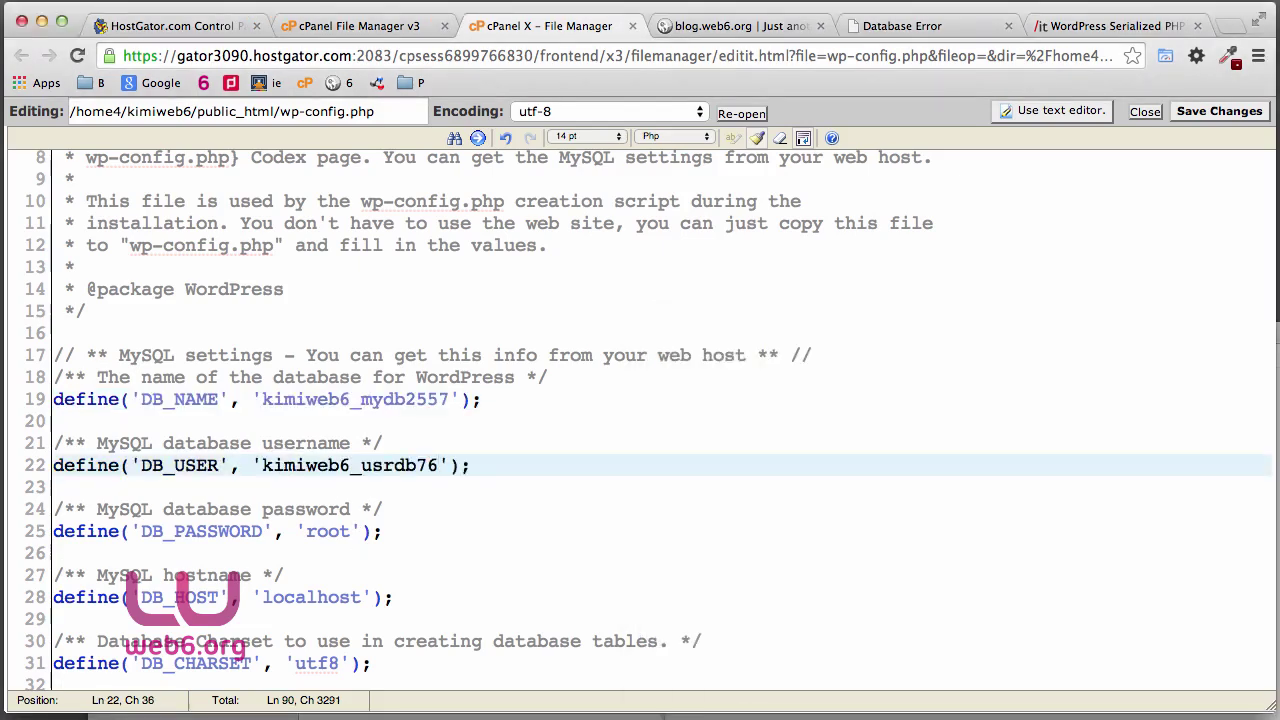
key("super+Tab")
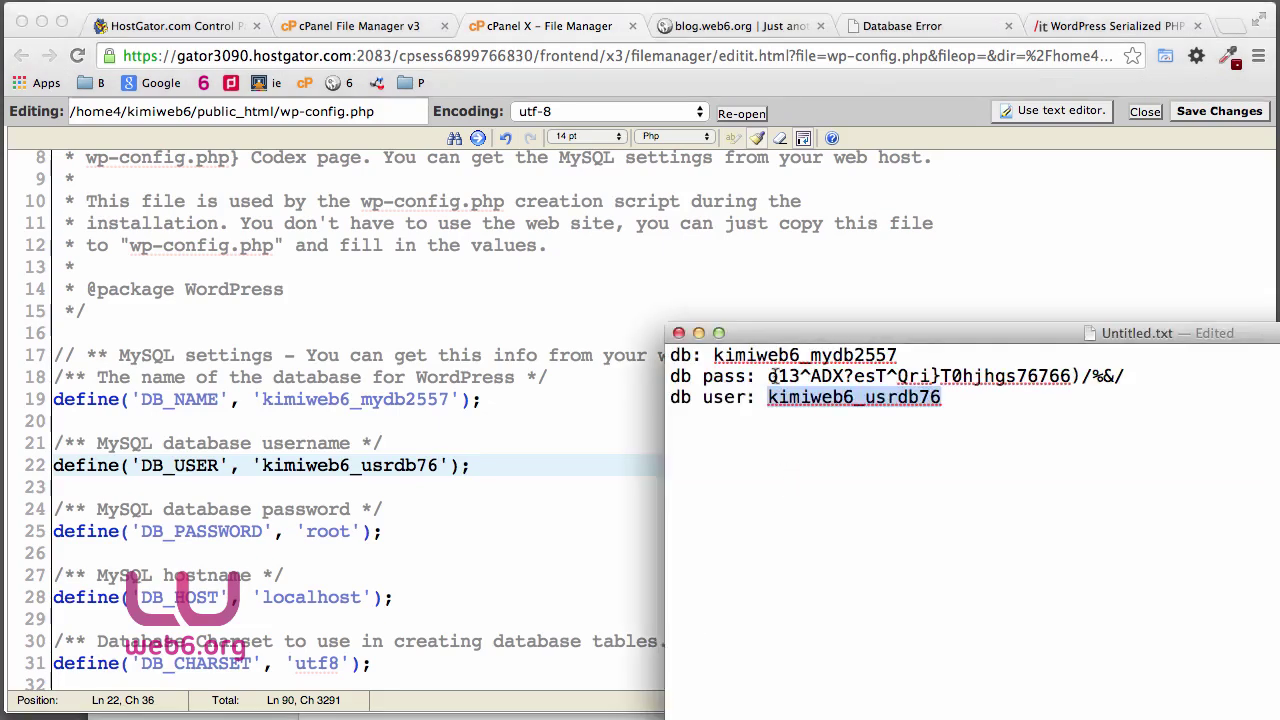
left_click_drag(773, 376, 1120, 380)
right_click(1113, 383)
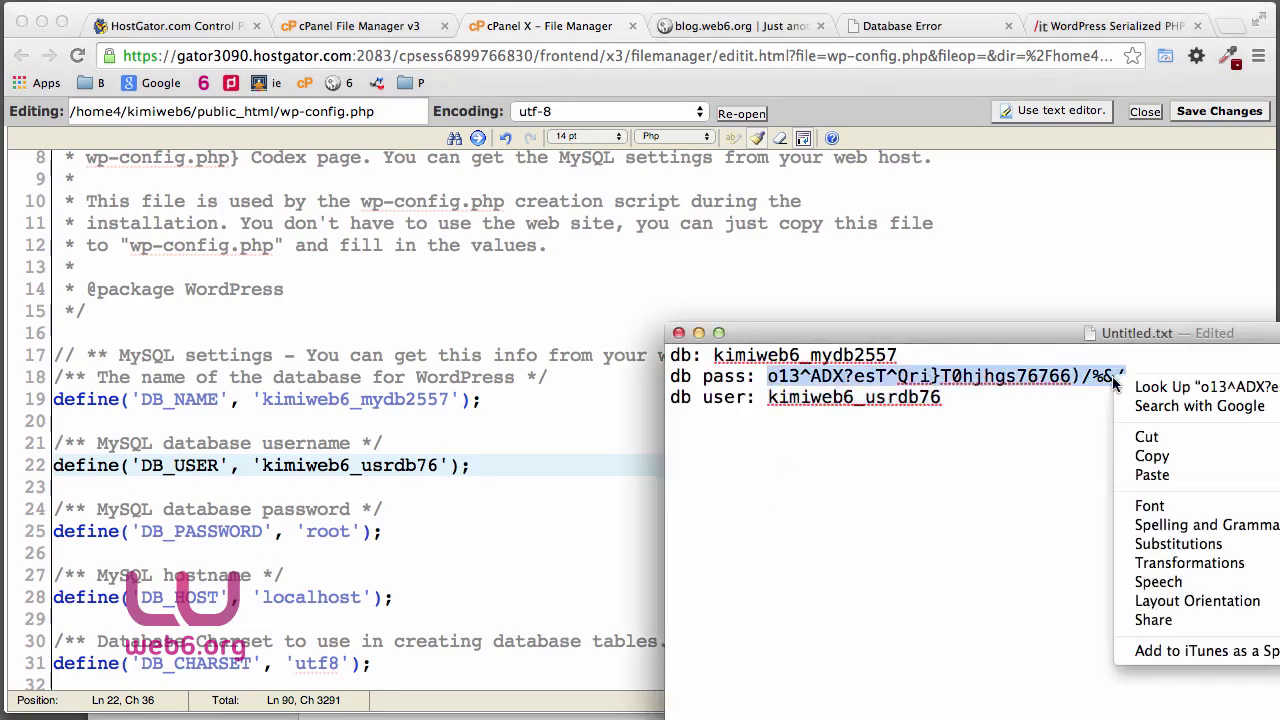
left_click(1151, 456)
key("super+Tab")
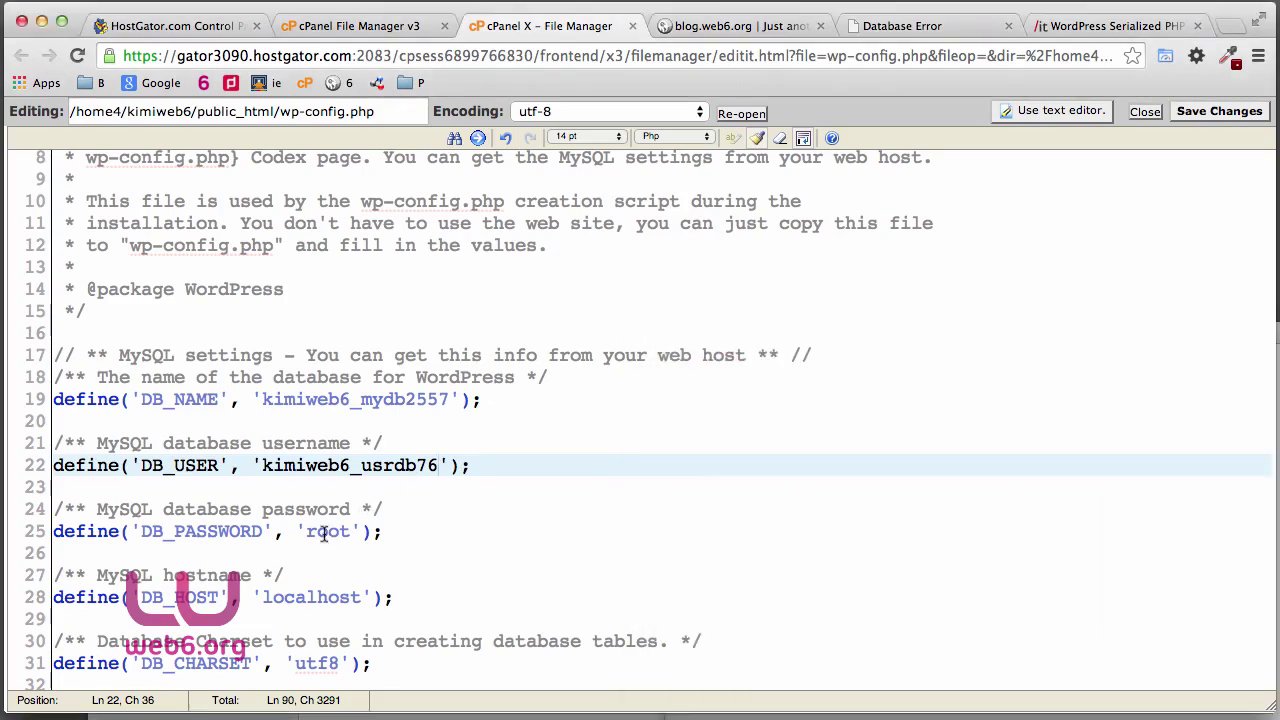
double_click(324, 532)
key("super+v")
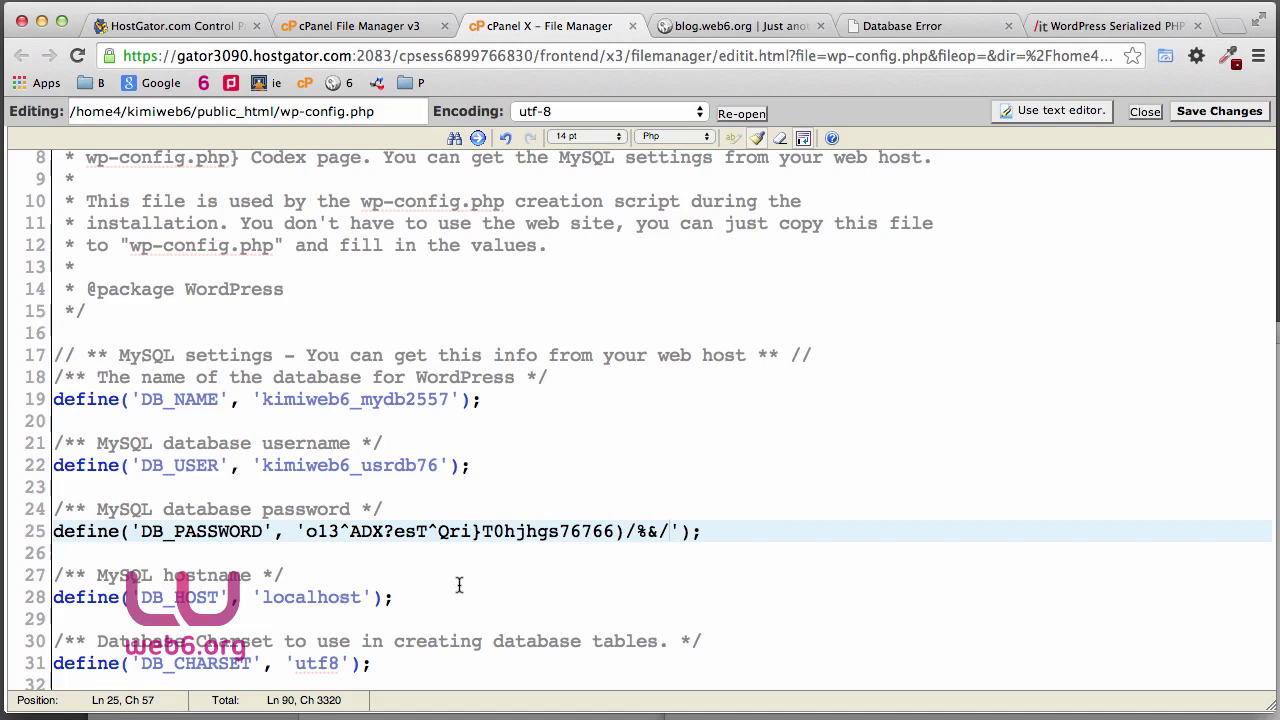
Copy the api.wordpress.org secret-key salt URL from line 40 of wp-config.php.
scroll(459, 585, "down", 10)
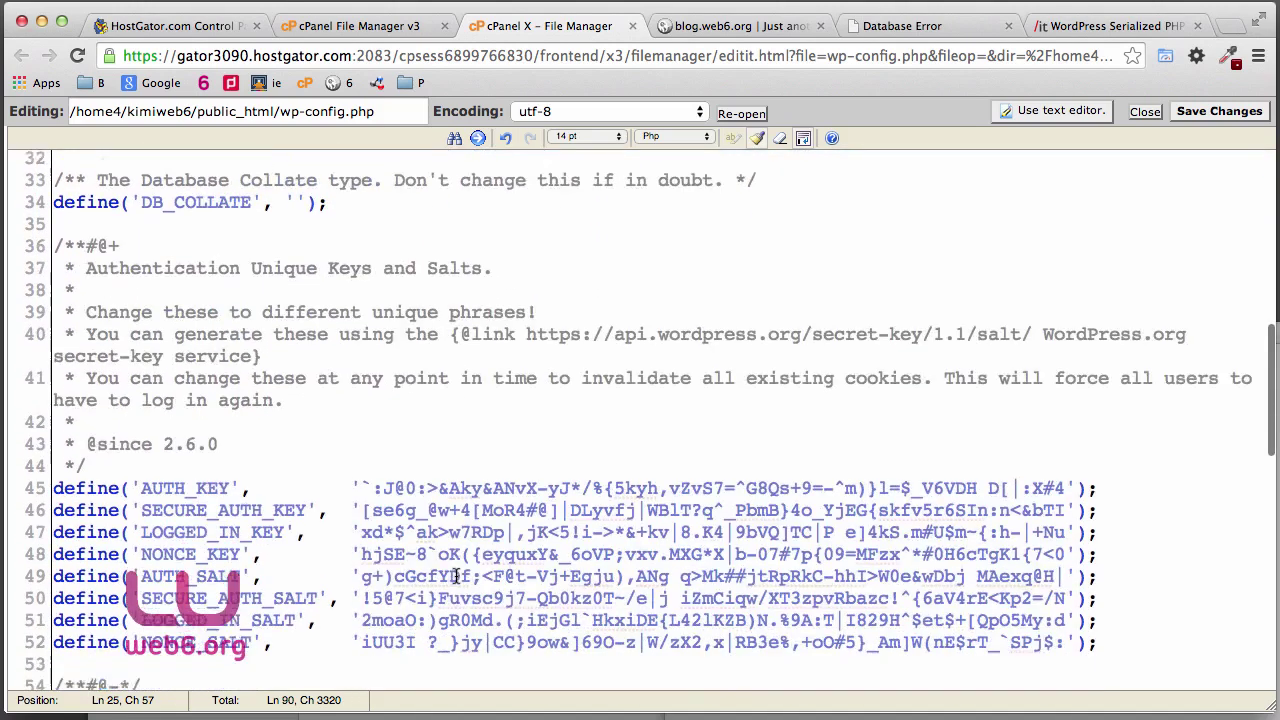
scroll(456, 576, "down", 1)
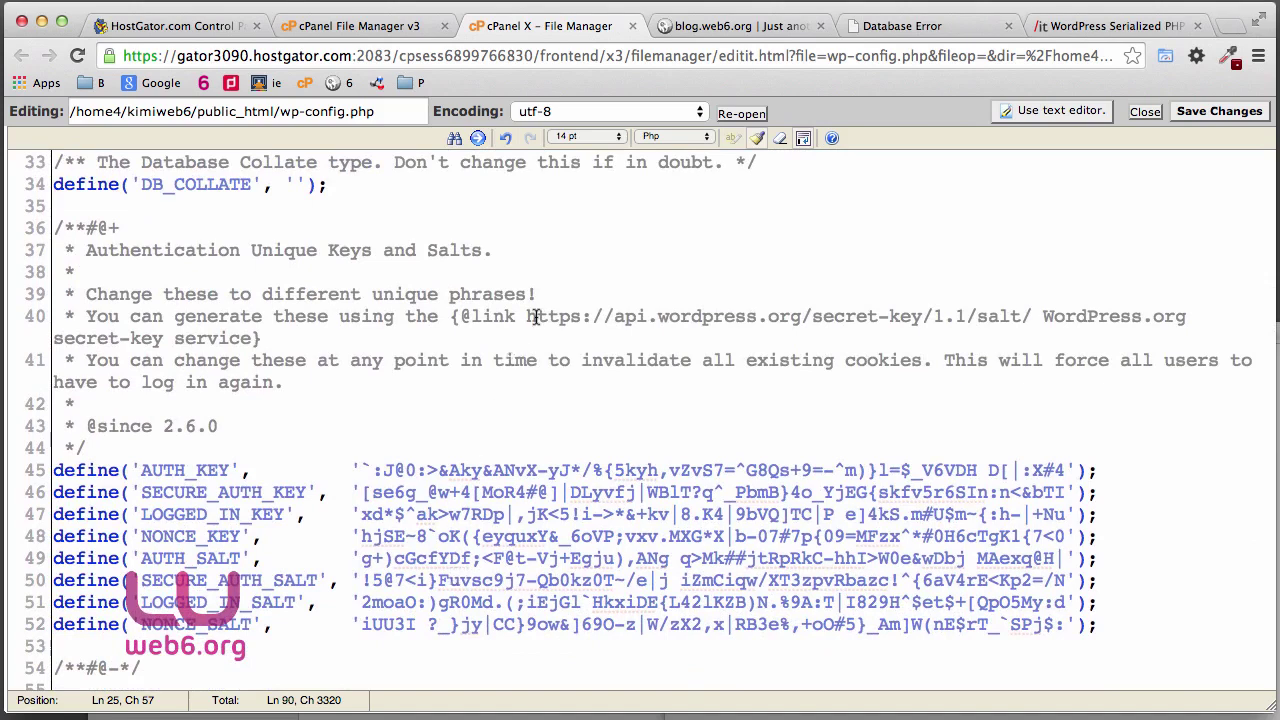
left_click_drag(527, 316, 1032, 316)
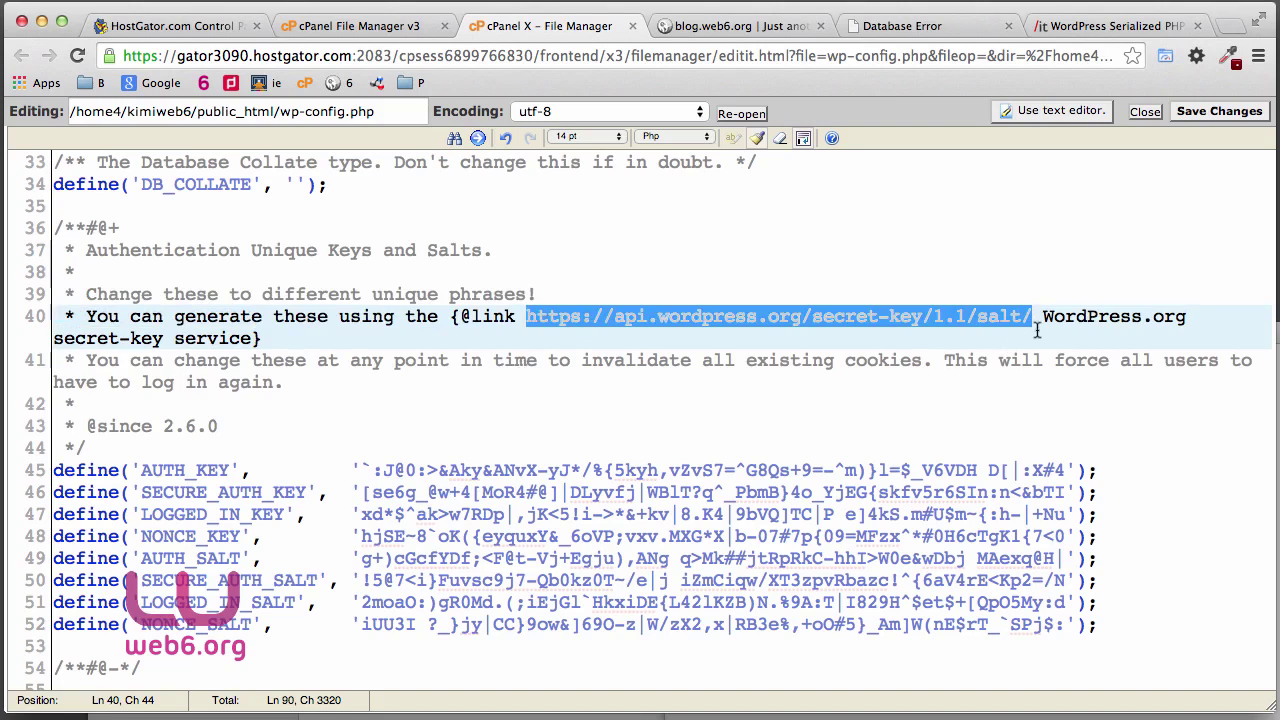
right_click(884, 316)
left_click(870, 391)
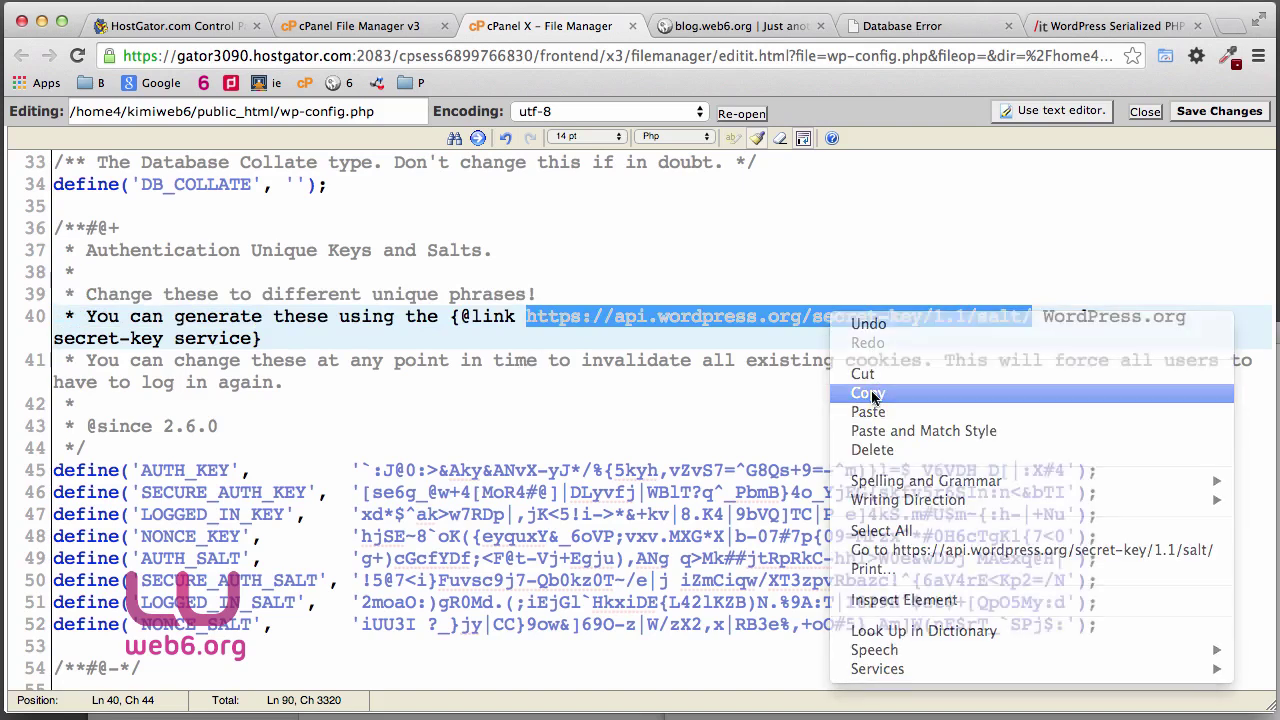
left_click(1229, 27)
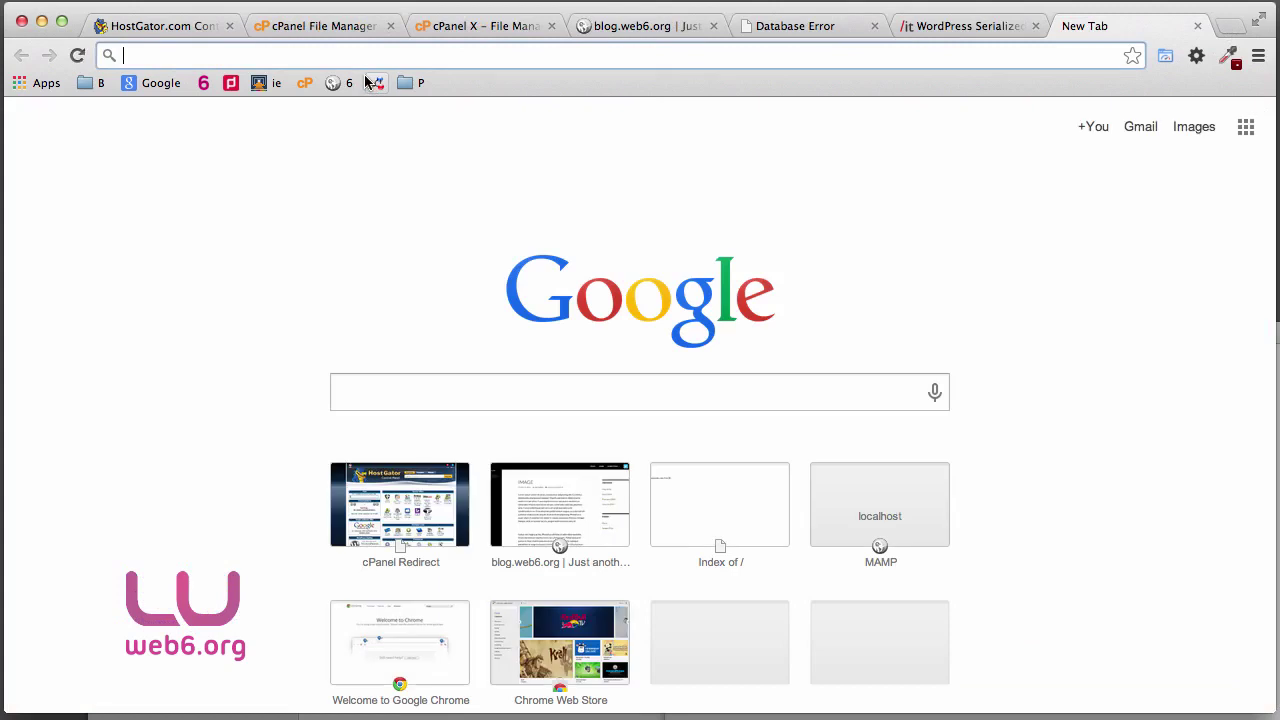
Load the salt URL, regenerate the keys, and copy the eight new define lines.
key("super+v")
key("Return")
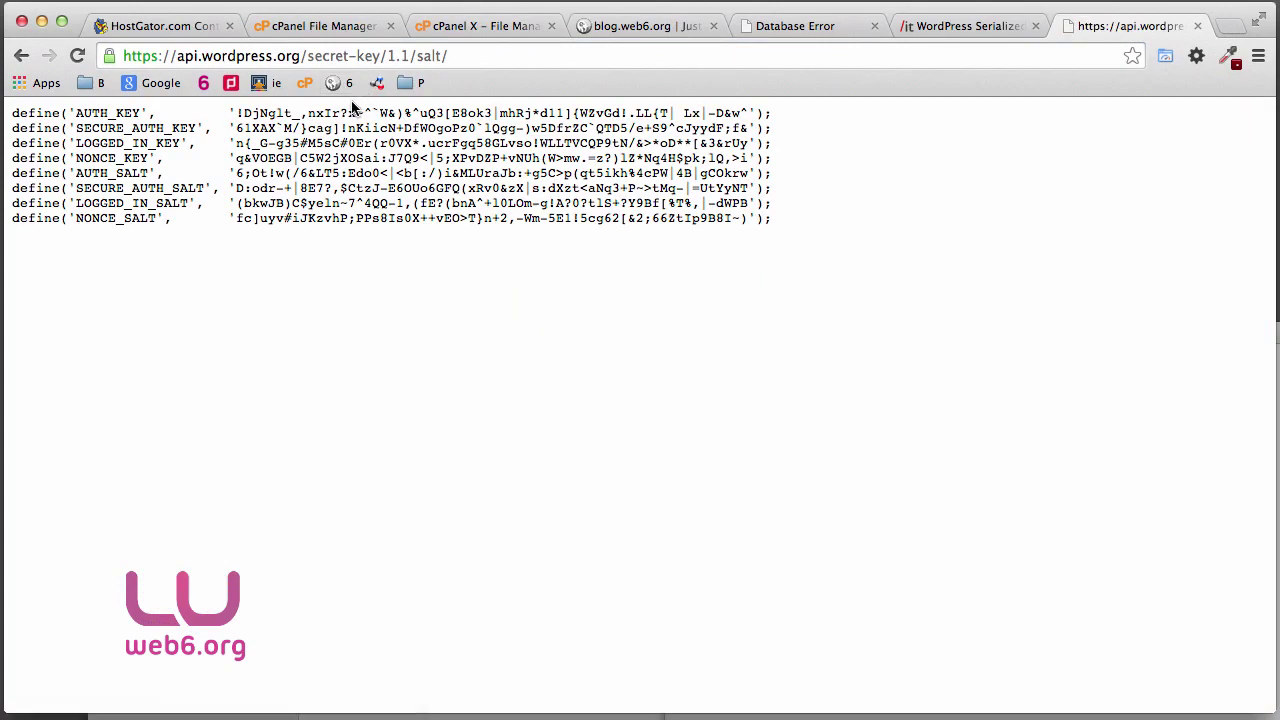
left_click(78, 54)
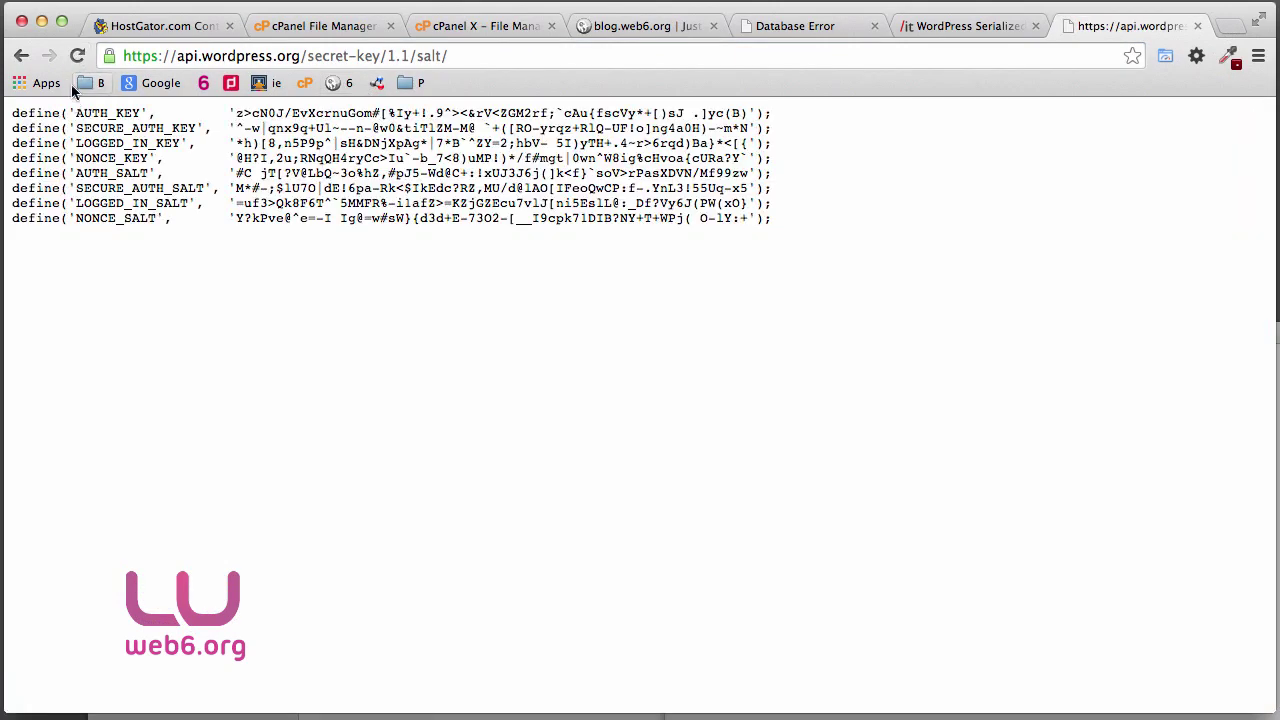
left_click(77, 56)
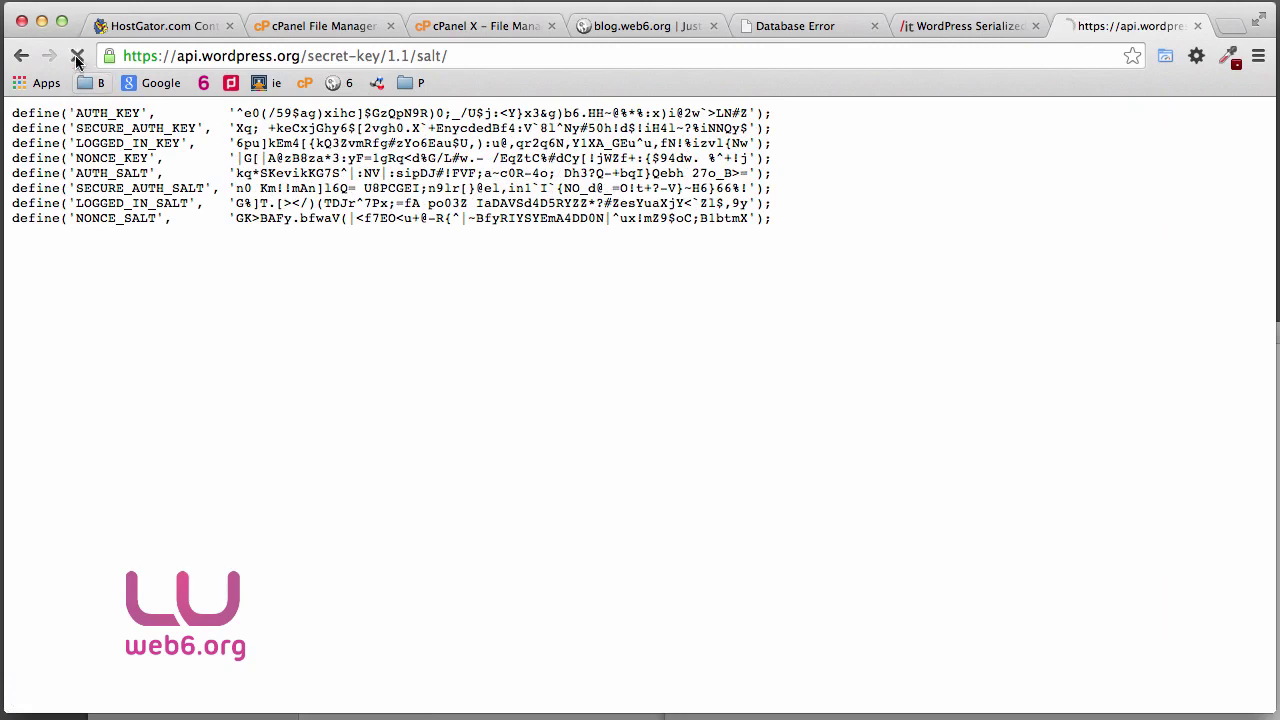
left_click(77, 56)
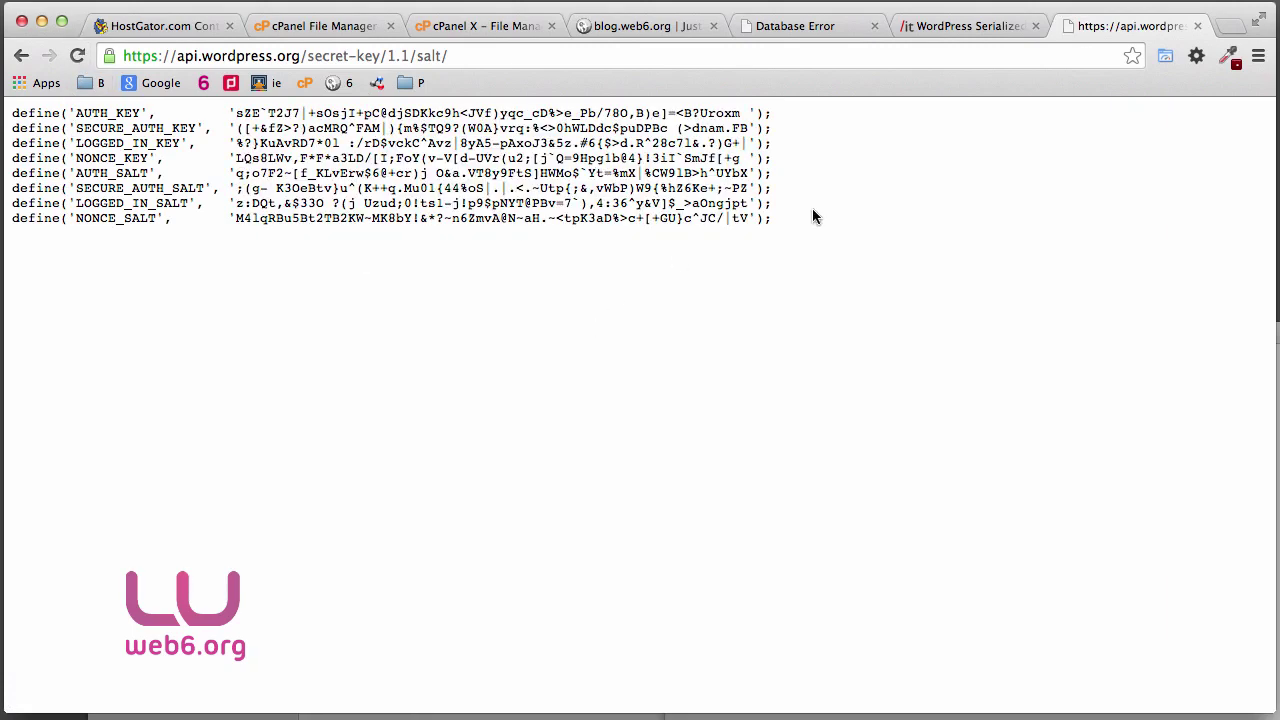
left_click_drag(812, 216, 230, 100)
right_click(266, 162)
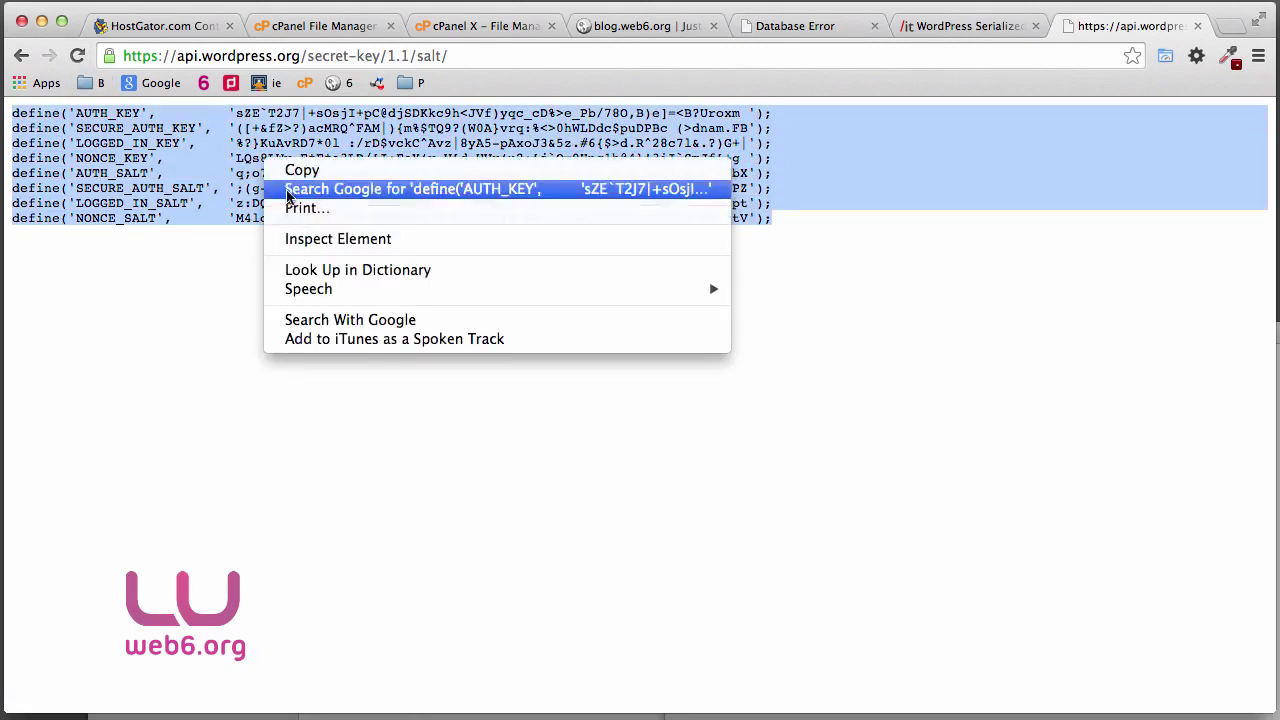
left_click(296, 170)
left_click(1197, 25)
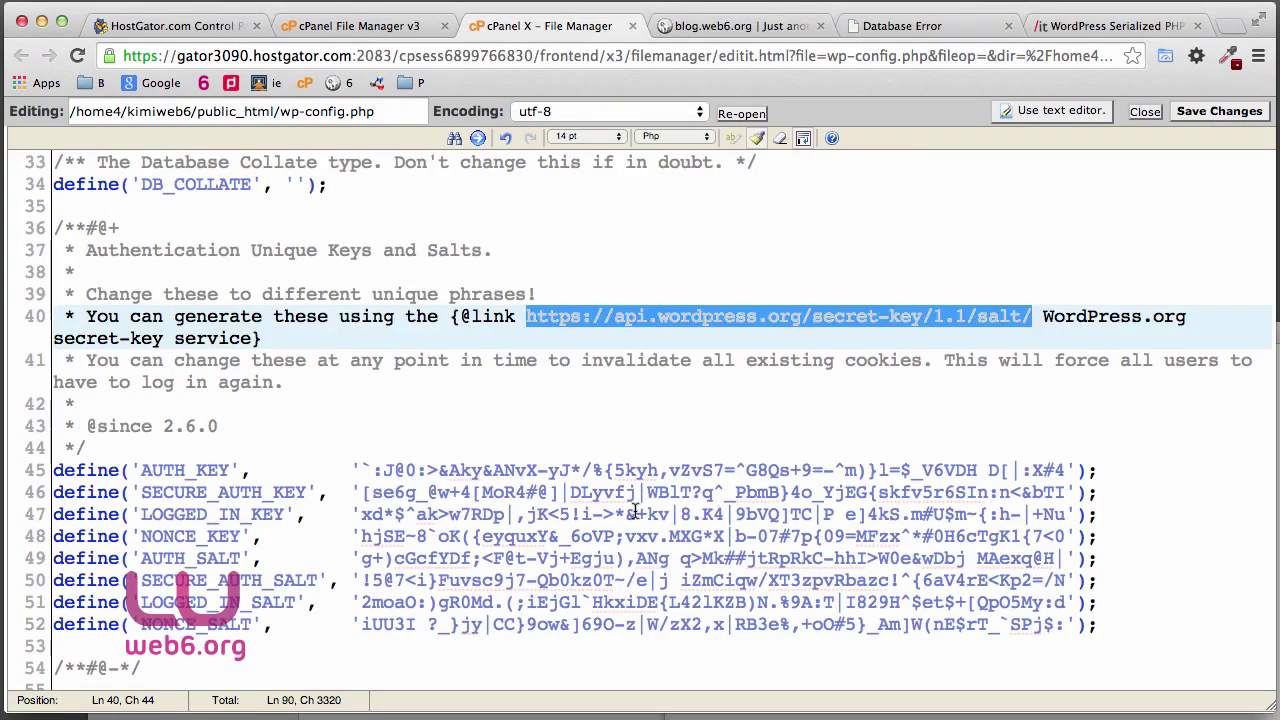
Paste the new keys and salts over lines 45–52, save wp-config.php, and close the editor.
scroll(638, 510, "down", 2)
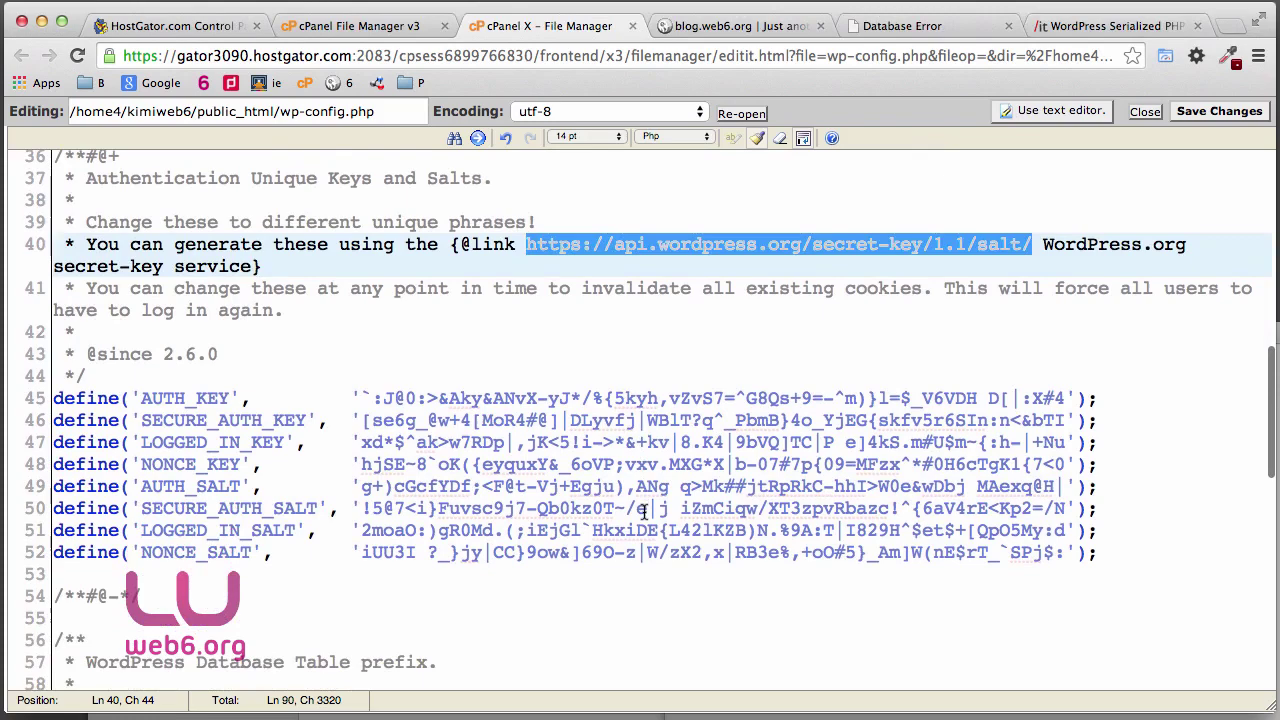
left_click(1117, 560)
left_click_drag(1117, 560, 45, 388)
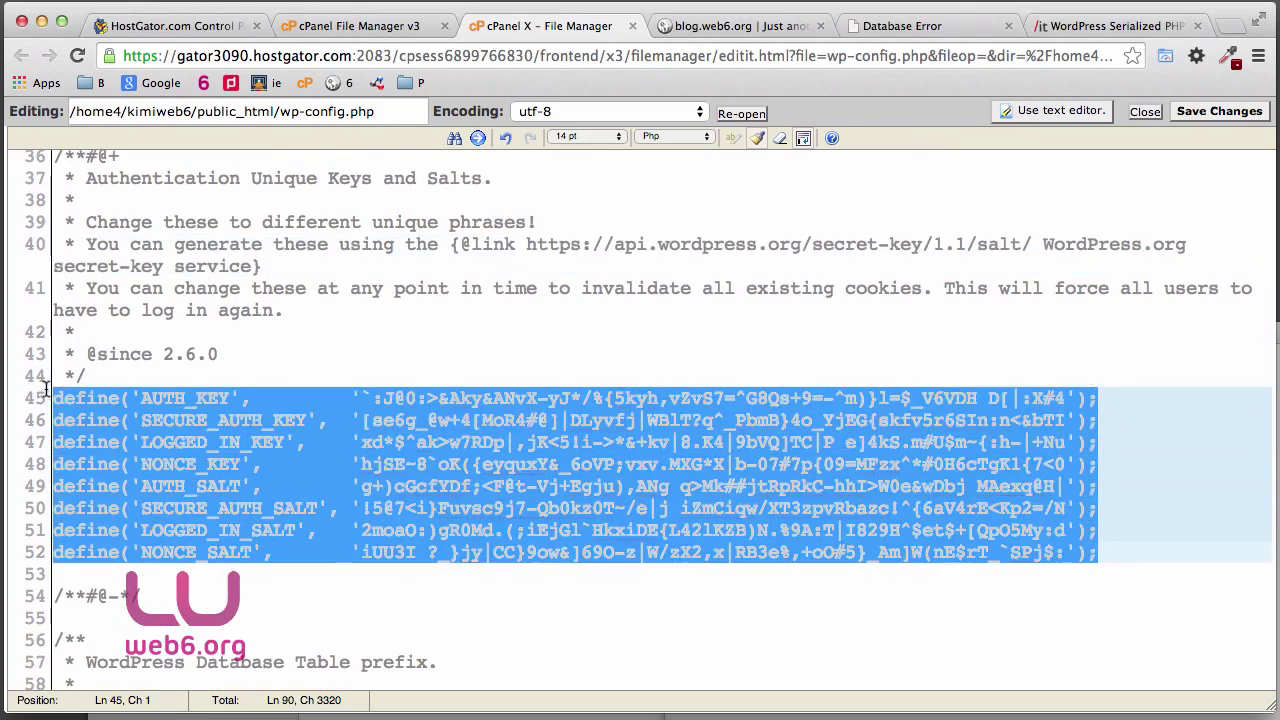
key("BackSpace")
key("super+v")
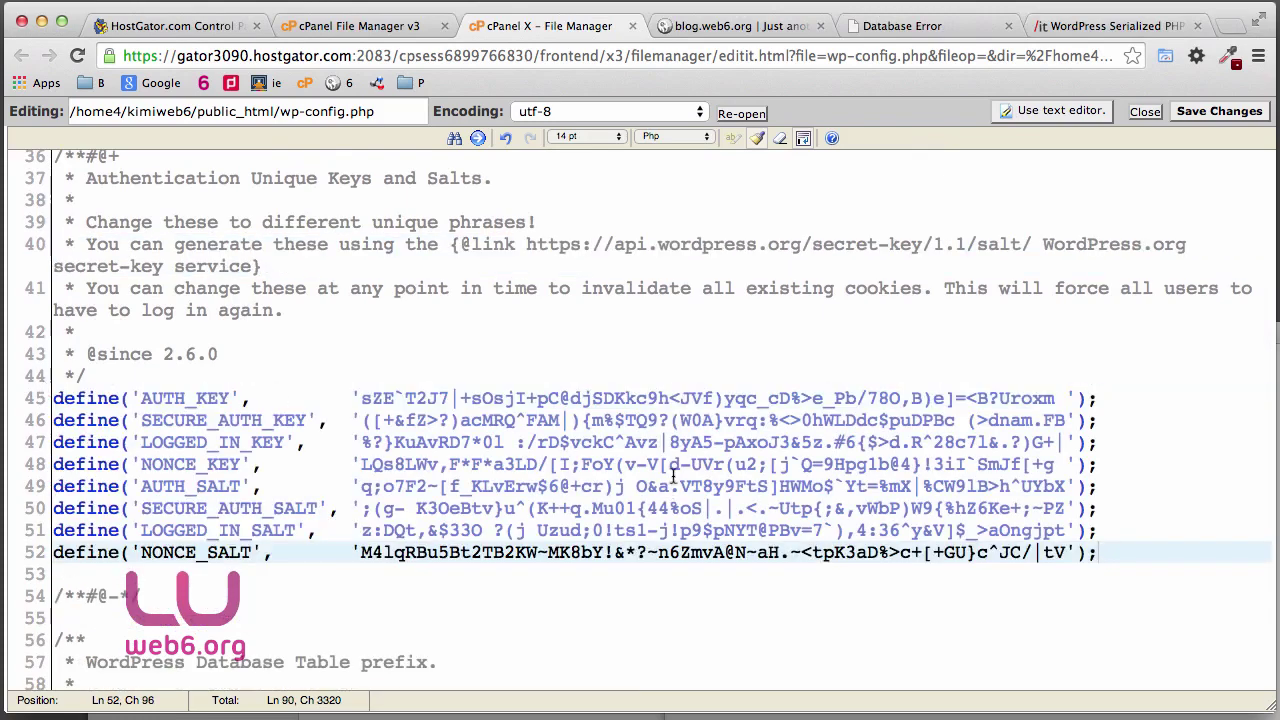
scroll(672, 478, "up", 9)
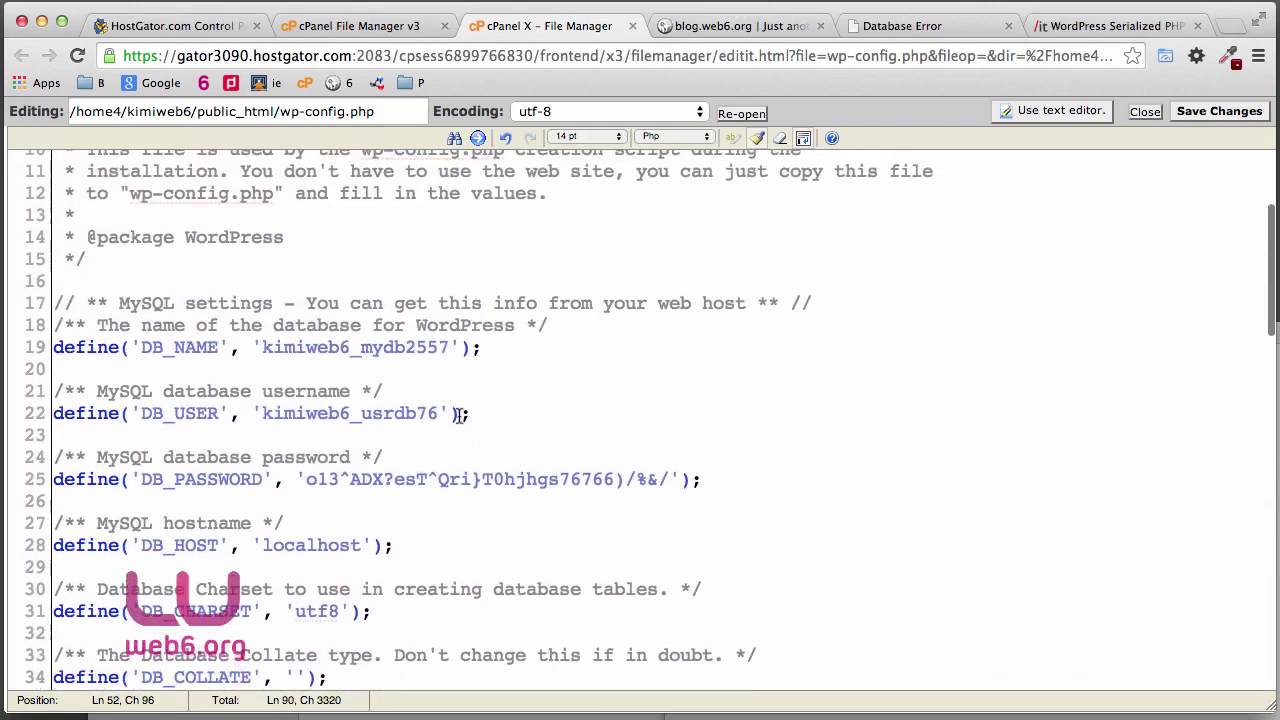
left_click(1200, 113)
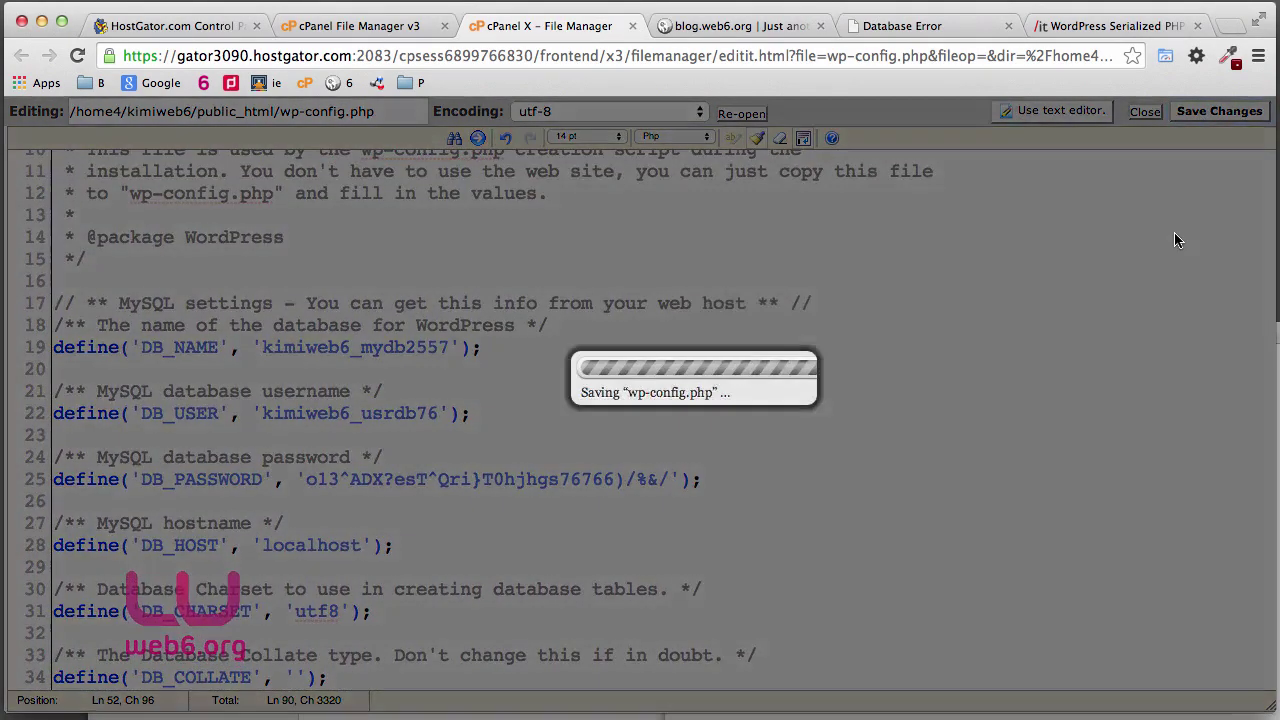
key("super+w")
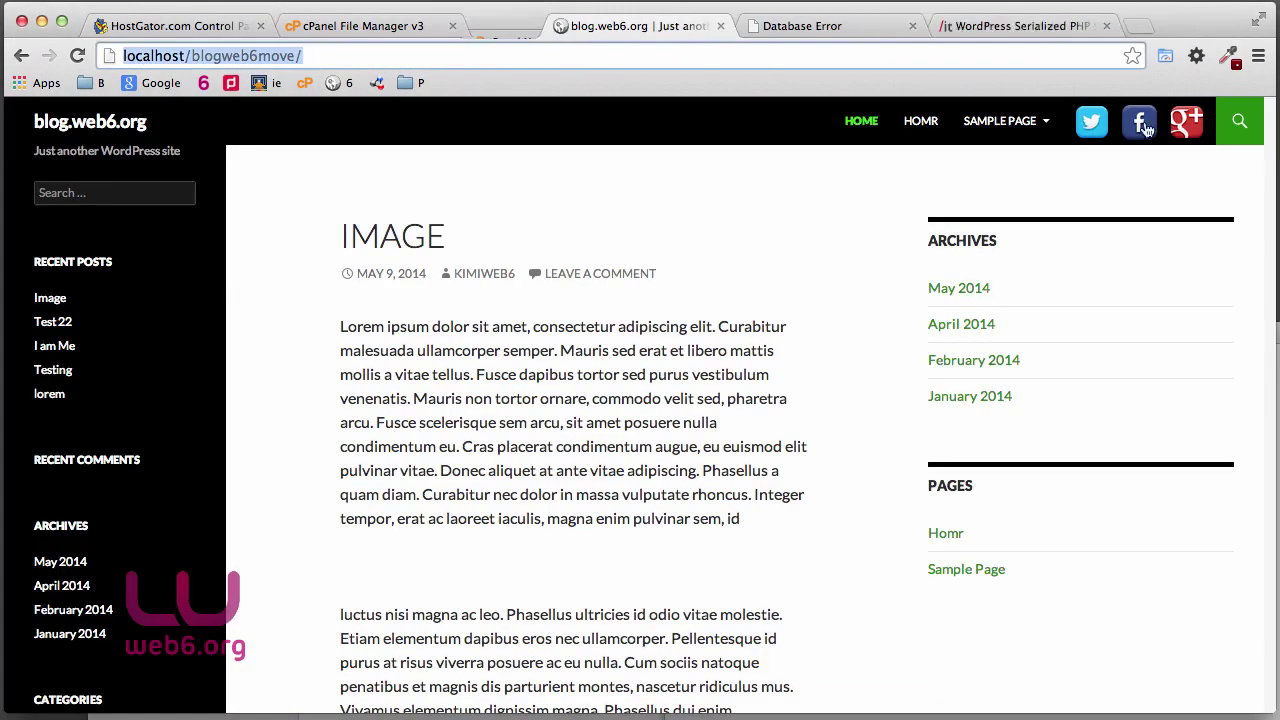
Reload wphowtosite.com, which now loads the blog, and compare it with the localhost copy.
left_click(755, 33)
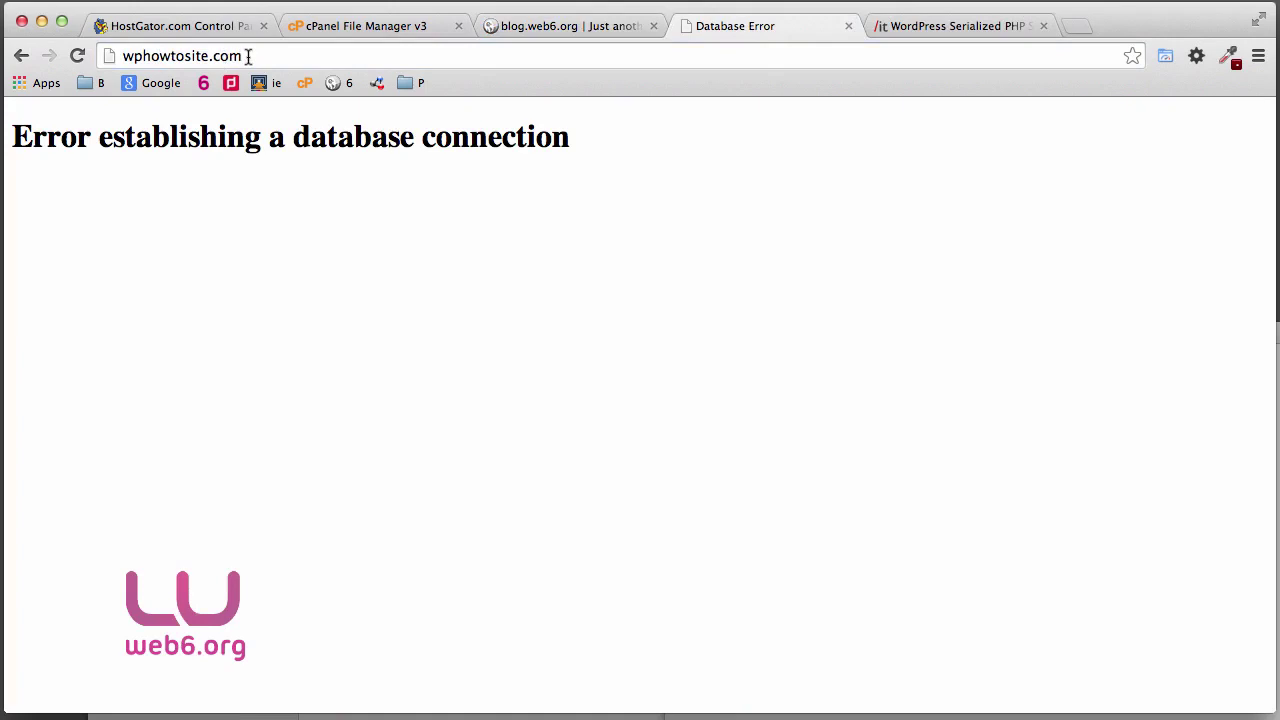
left_click(77, 55)
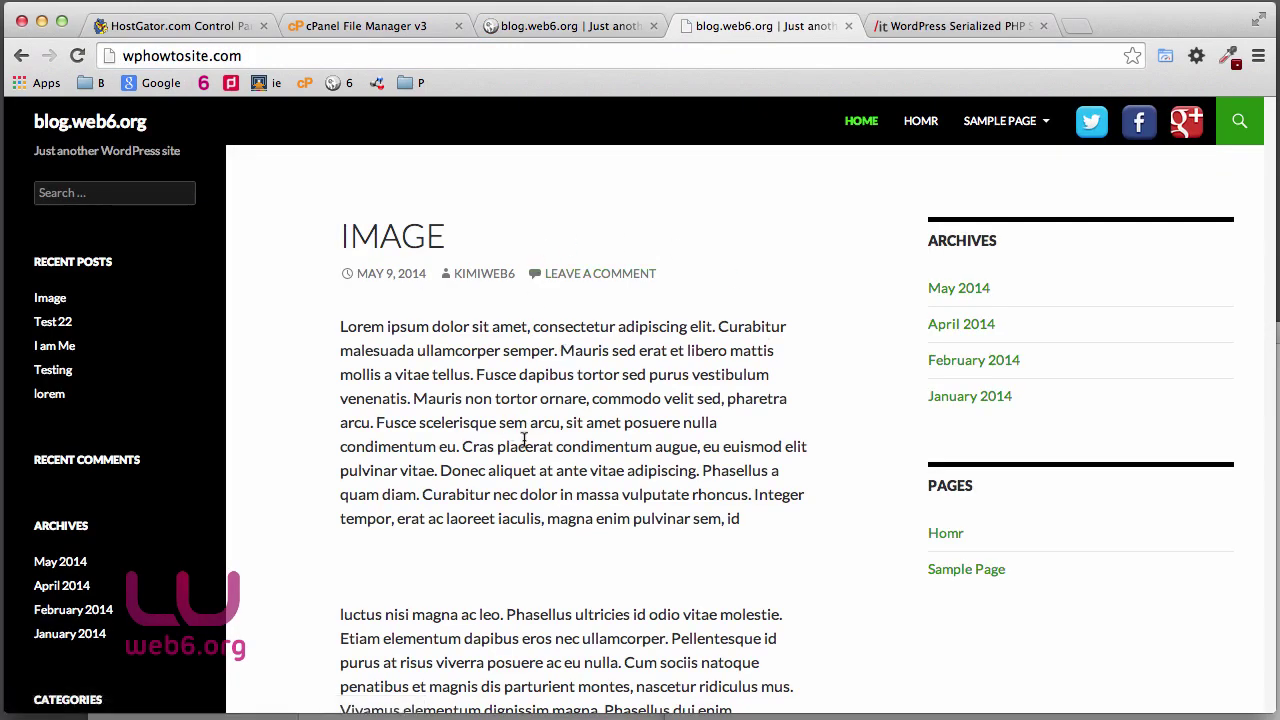
left_click(552, 28)
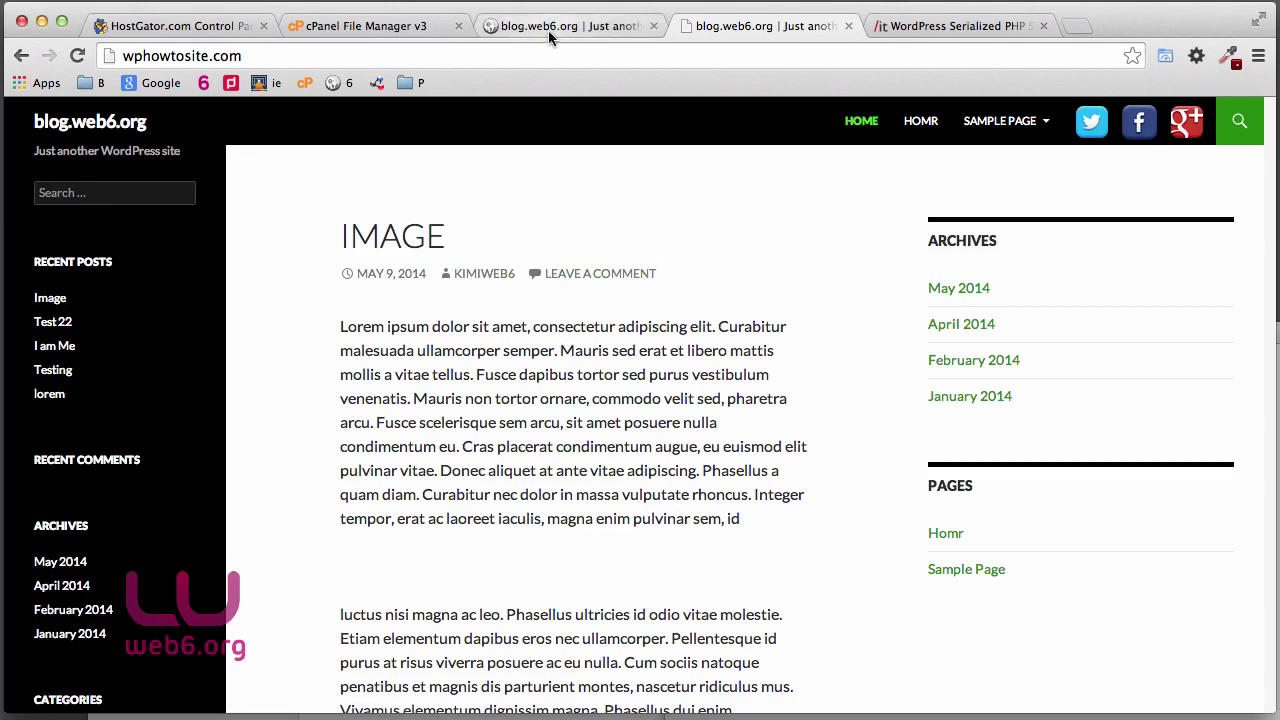
left_click(313, 50)
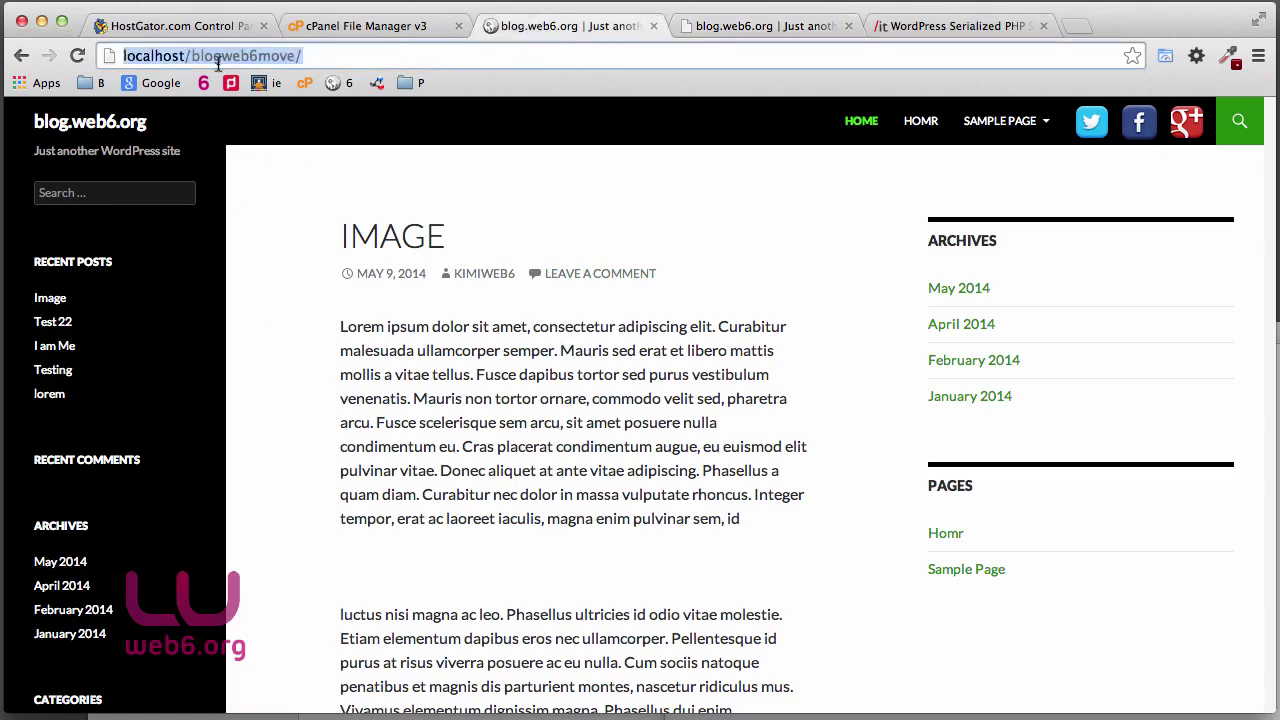
left_click(745, 28)
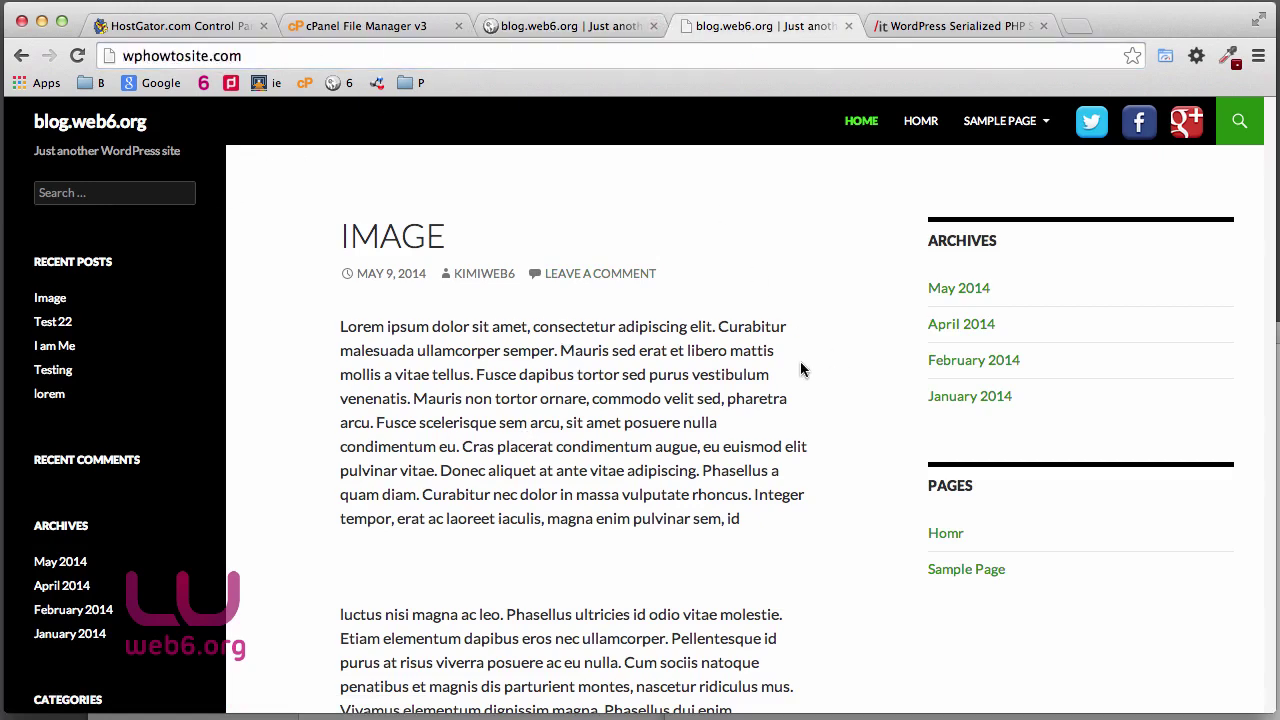
scroll(800, 369, "down", 1)
scroll(800, 369, "down", 3)
scroll(800, 369, "up", 5)
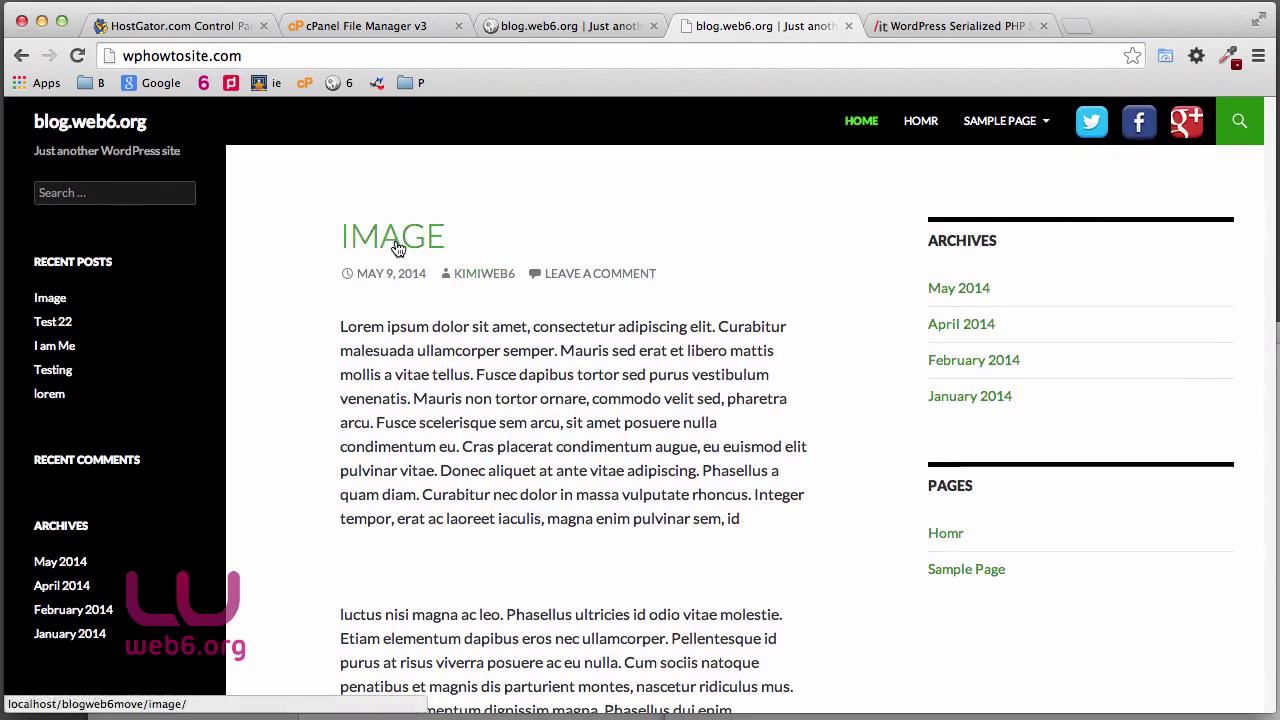
Open the IMAGE post and Sample Page, confirming their addresses still point to localhost.
left_click(397, 247)
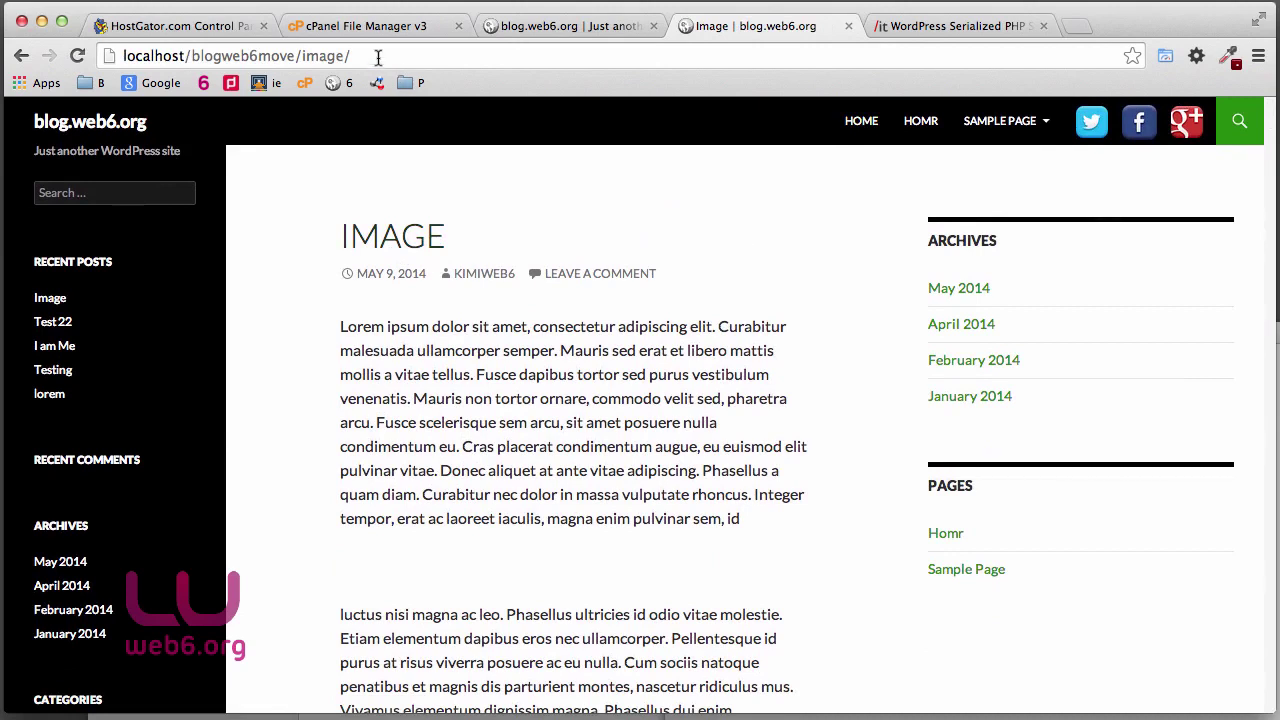
left_click_drag(372, 56, 100, 56)
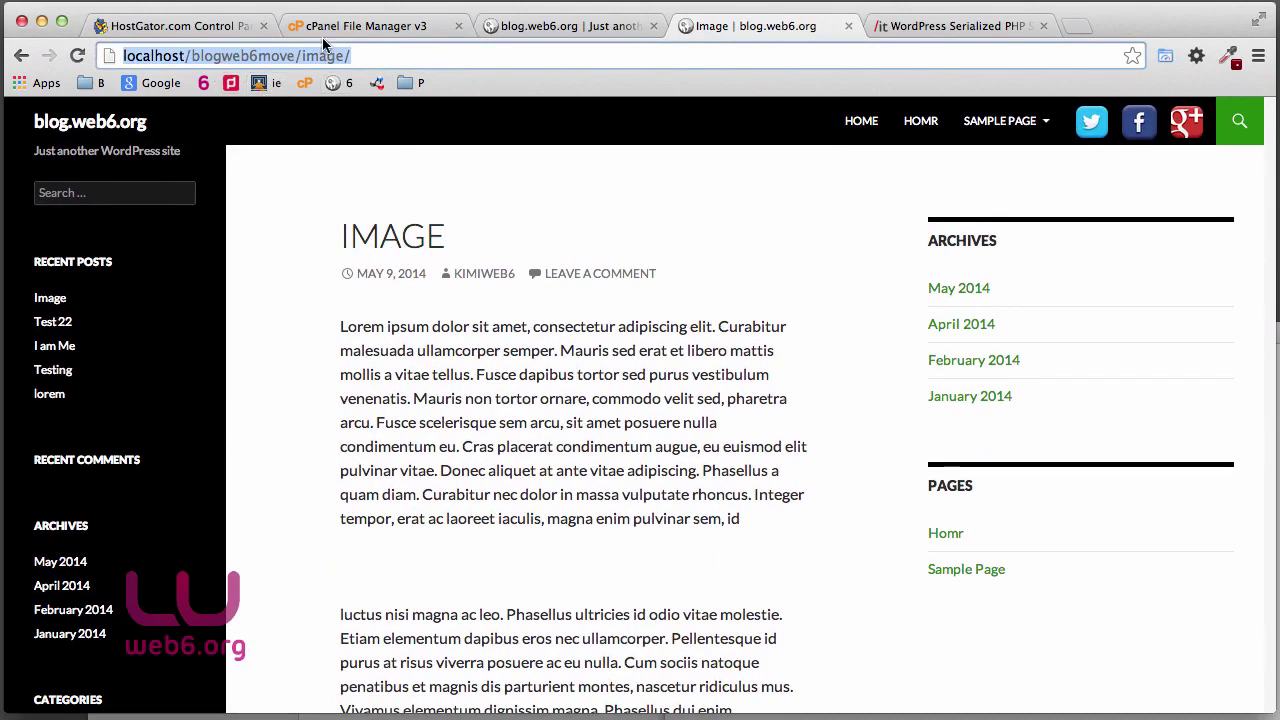
type("wphowt")
key("Return")
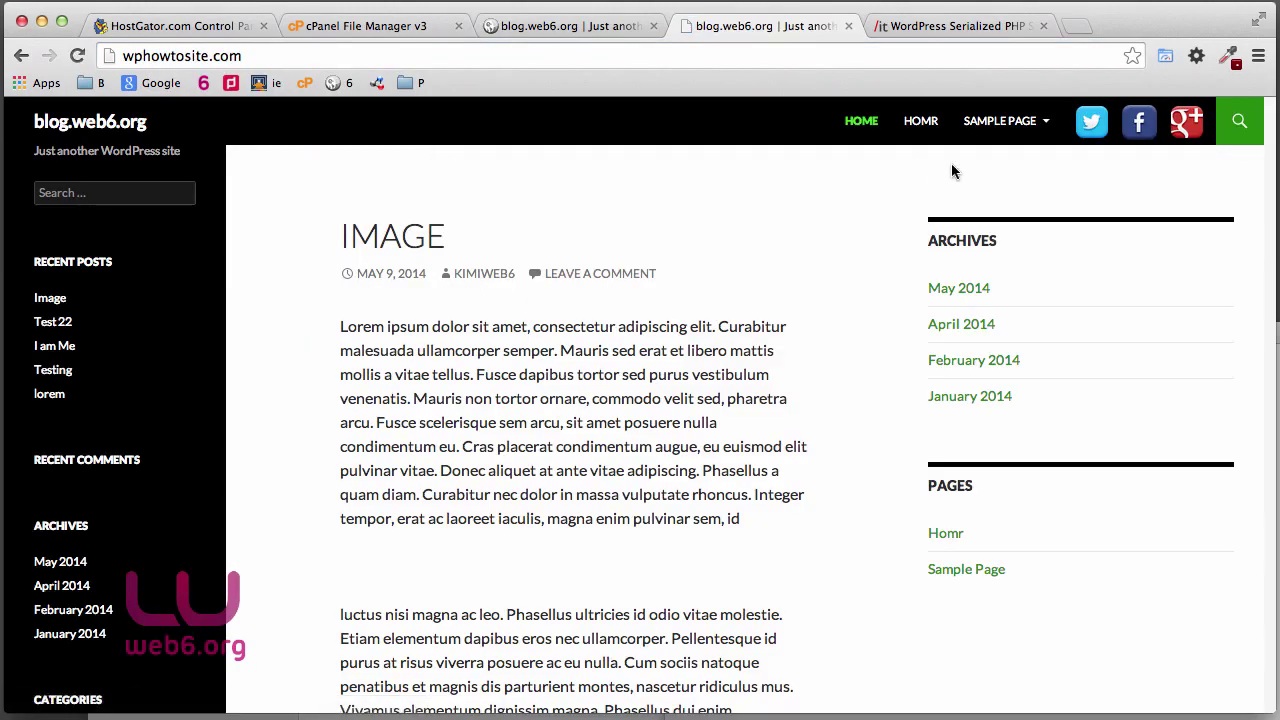
left_click(976, 129)
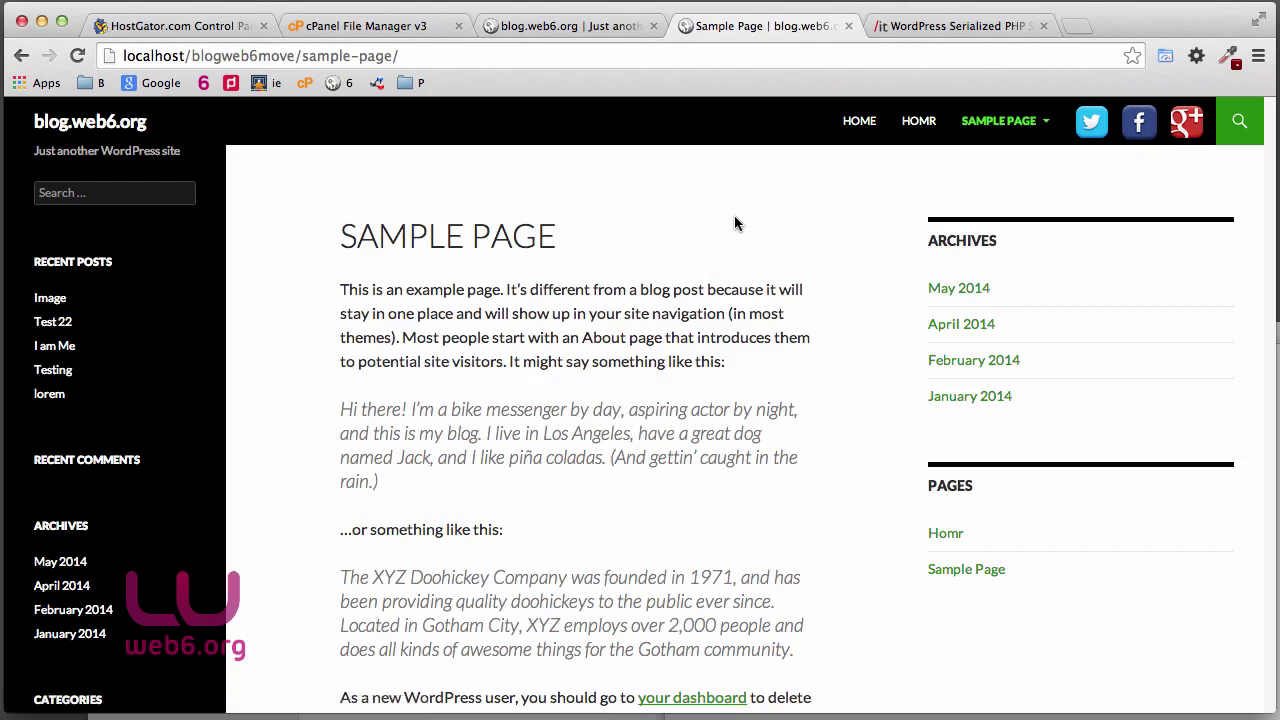
left_click_drag(400, 55, 122, 55)
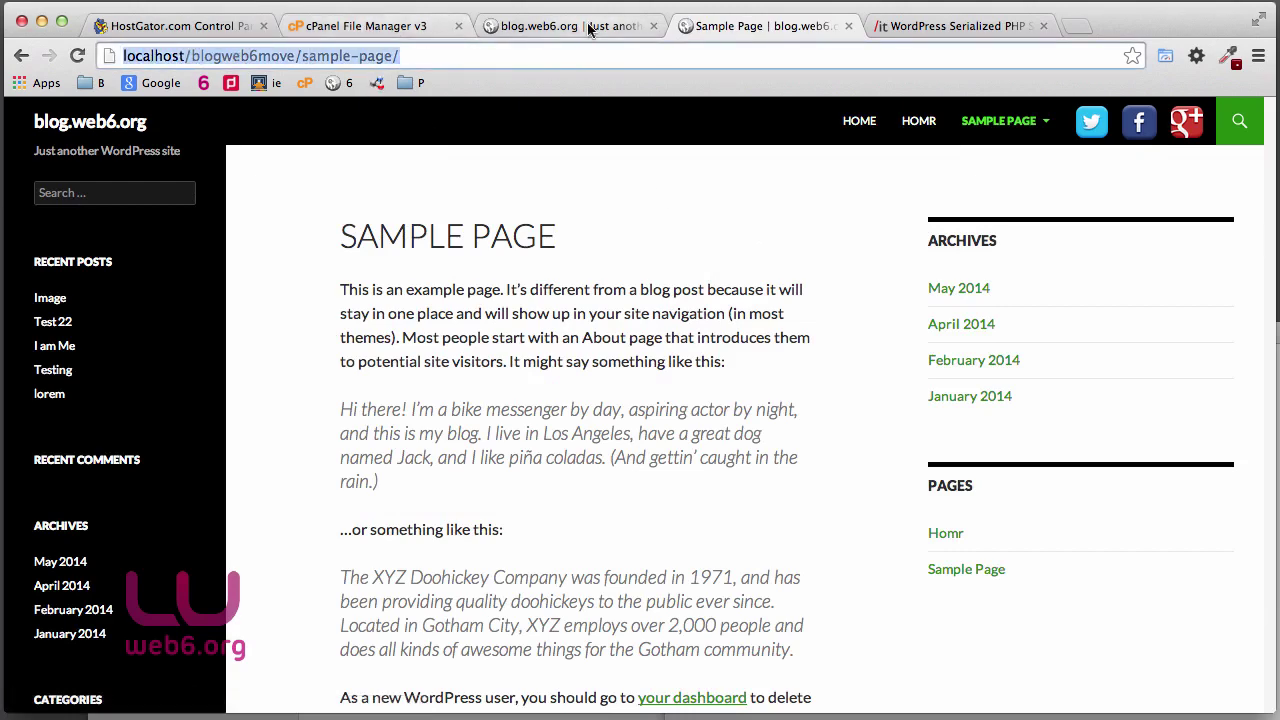
left_click(565, 25)
left_click(760, 27)
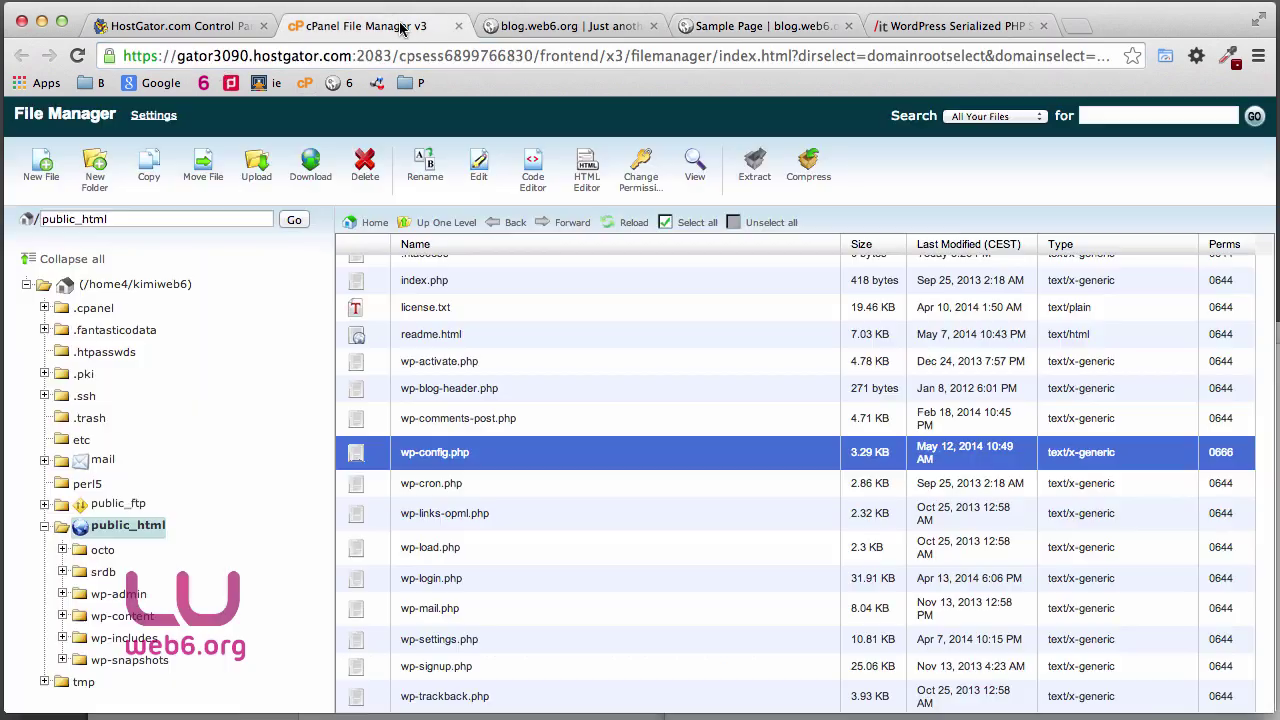
left_click(400, 27)
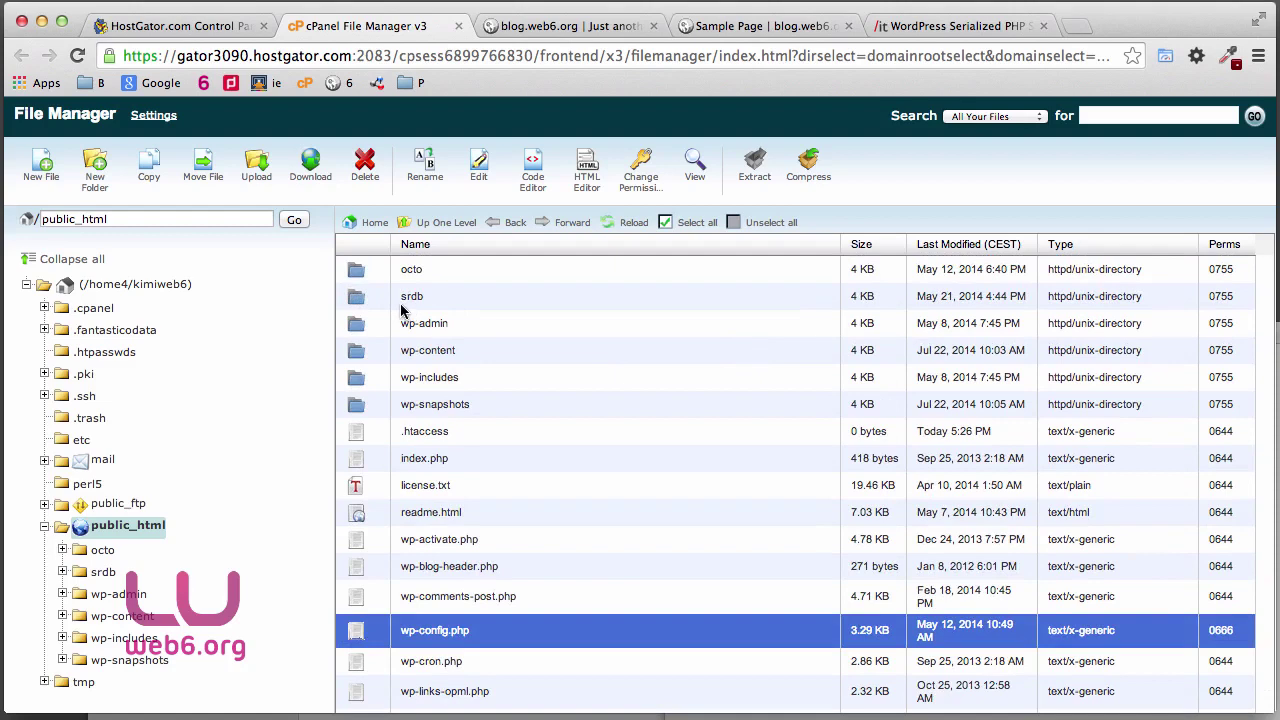
Load wphowtosite.com and go to wphowtosite.com/srdb for the Search Replace DB tool.
left_click(750, 26)
type("wpo")
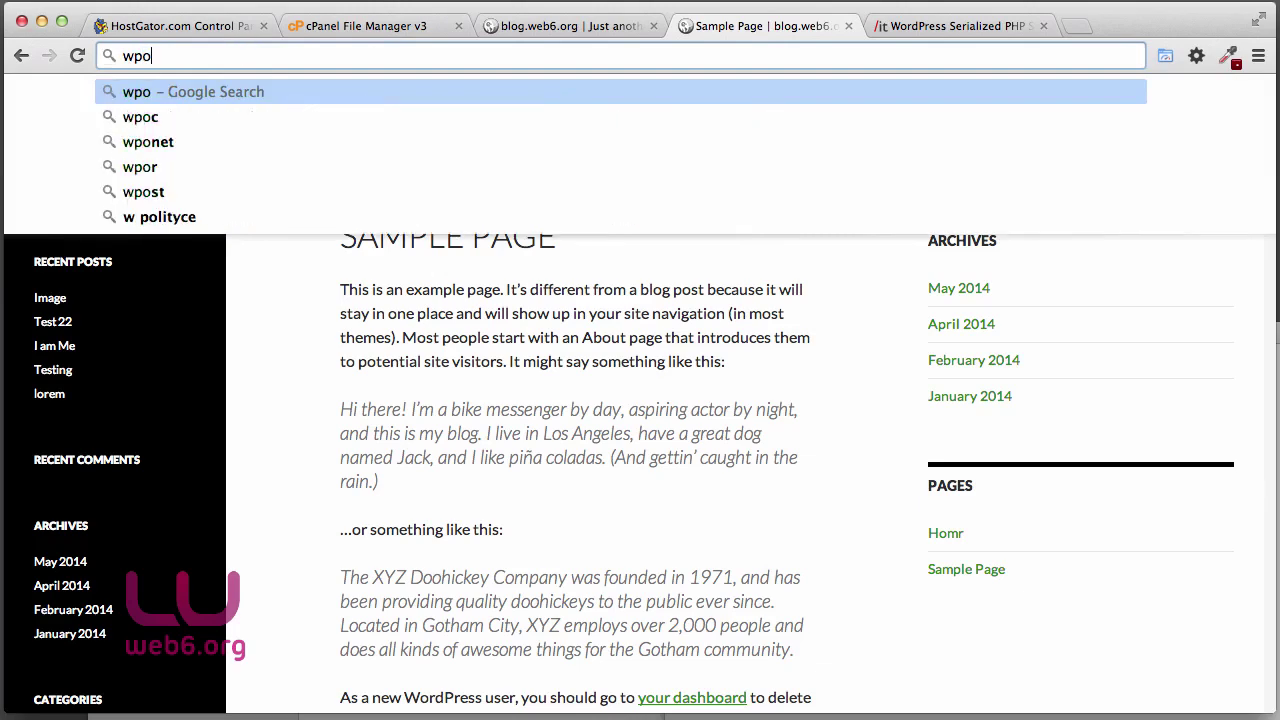
key("BackSpace")
type("howt")
key("Return")
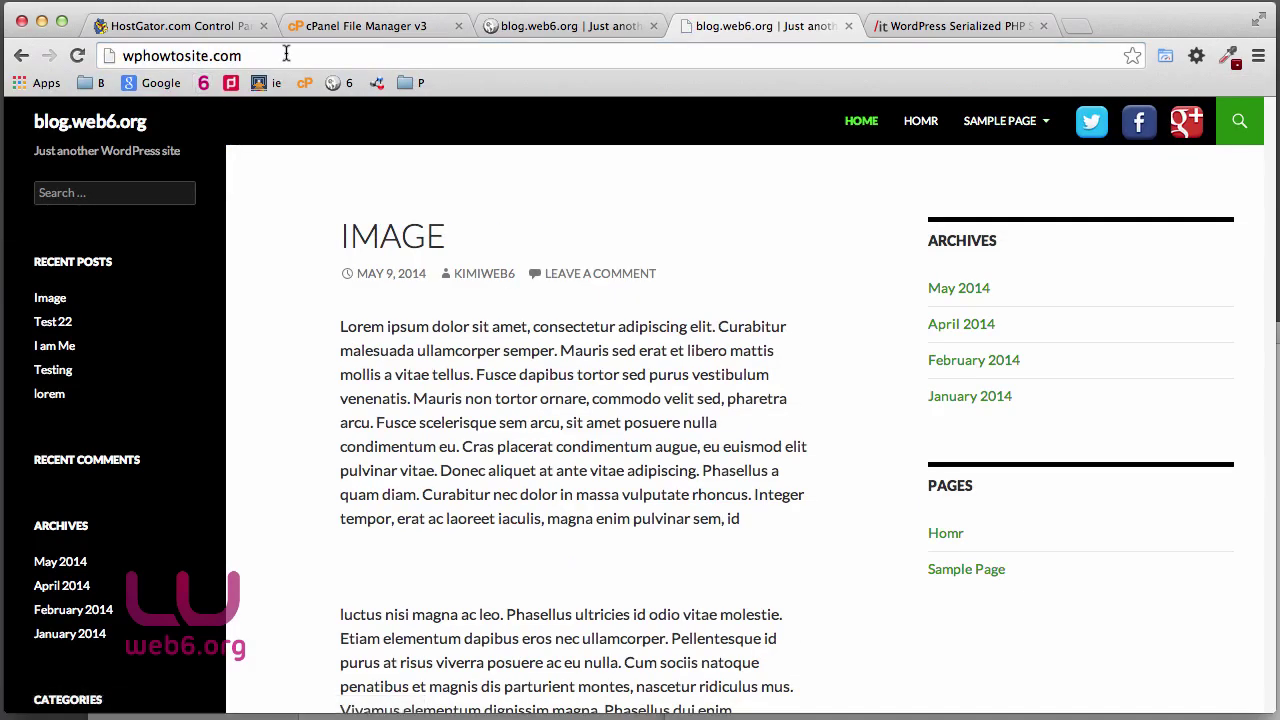
left_click(286, 55)
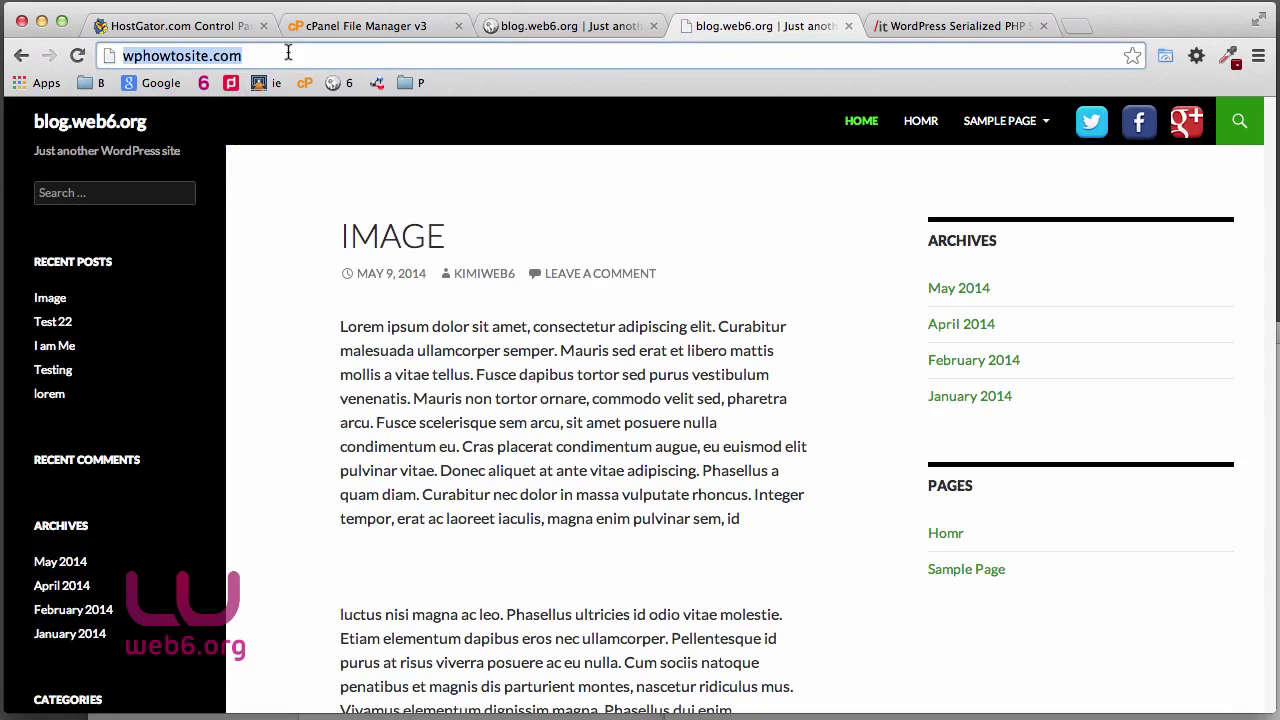
left_click(288, 55)
type("/")
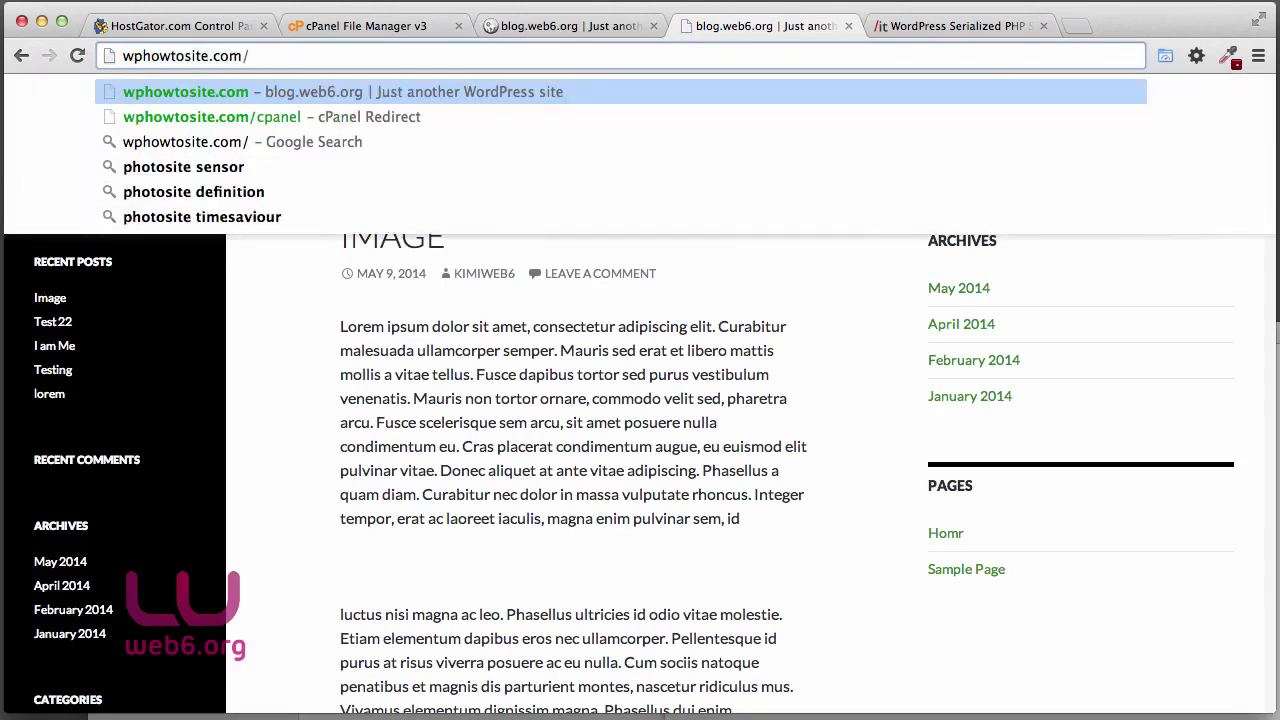
type("s")
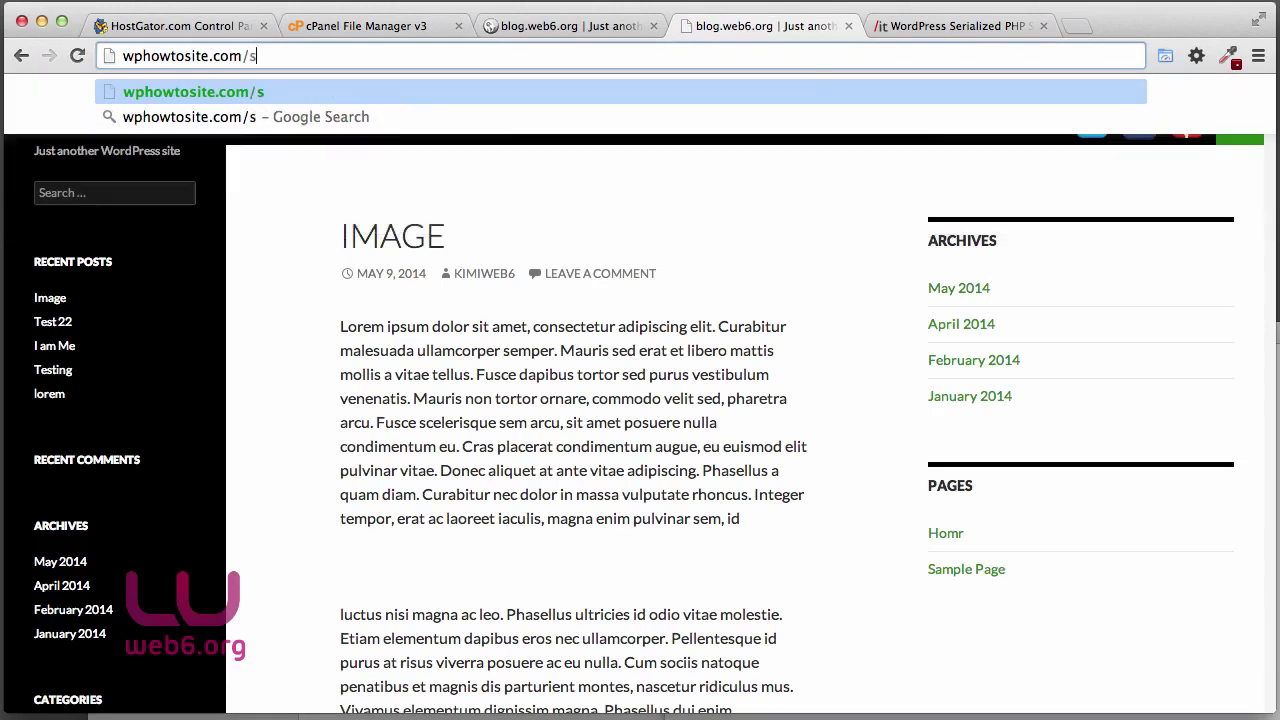
type("rdb")
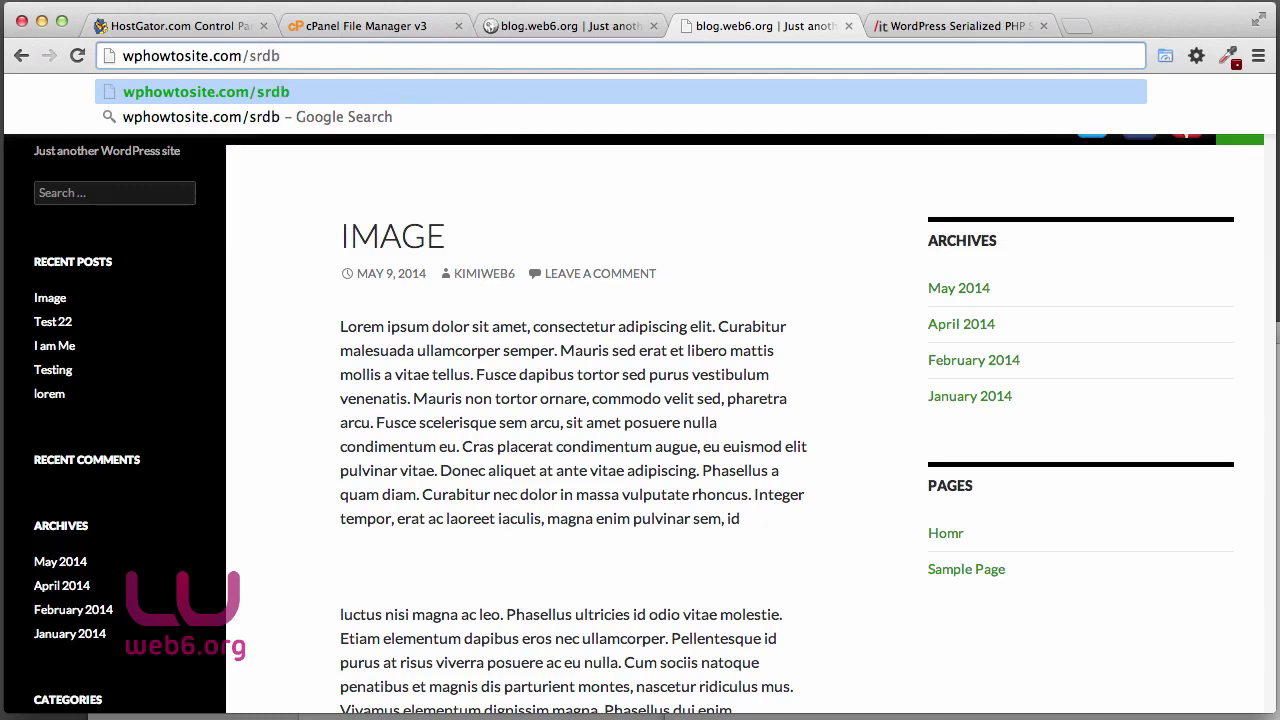
key("Return")
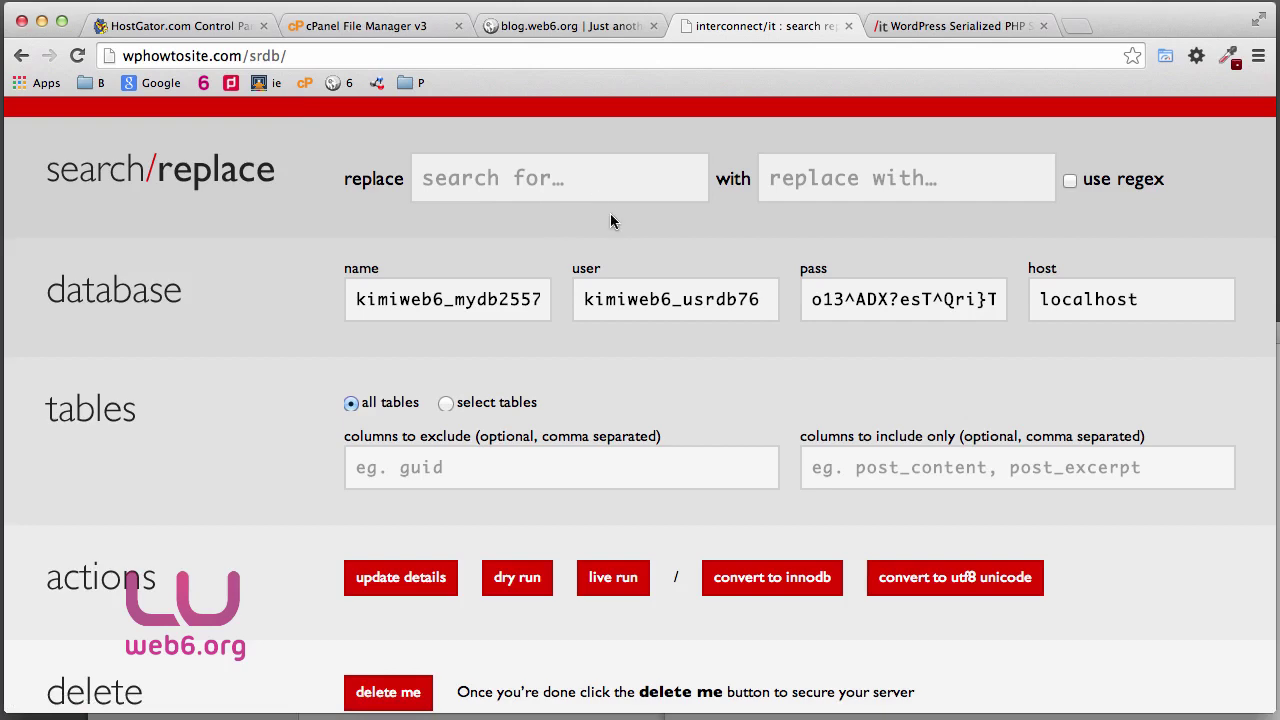
Close the interconnect/it product page tab, leaving the Search Replace DB tool with its prefilled database details.
left_click(920, 27)
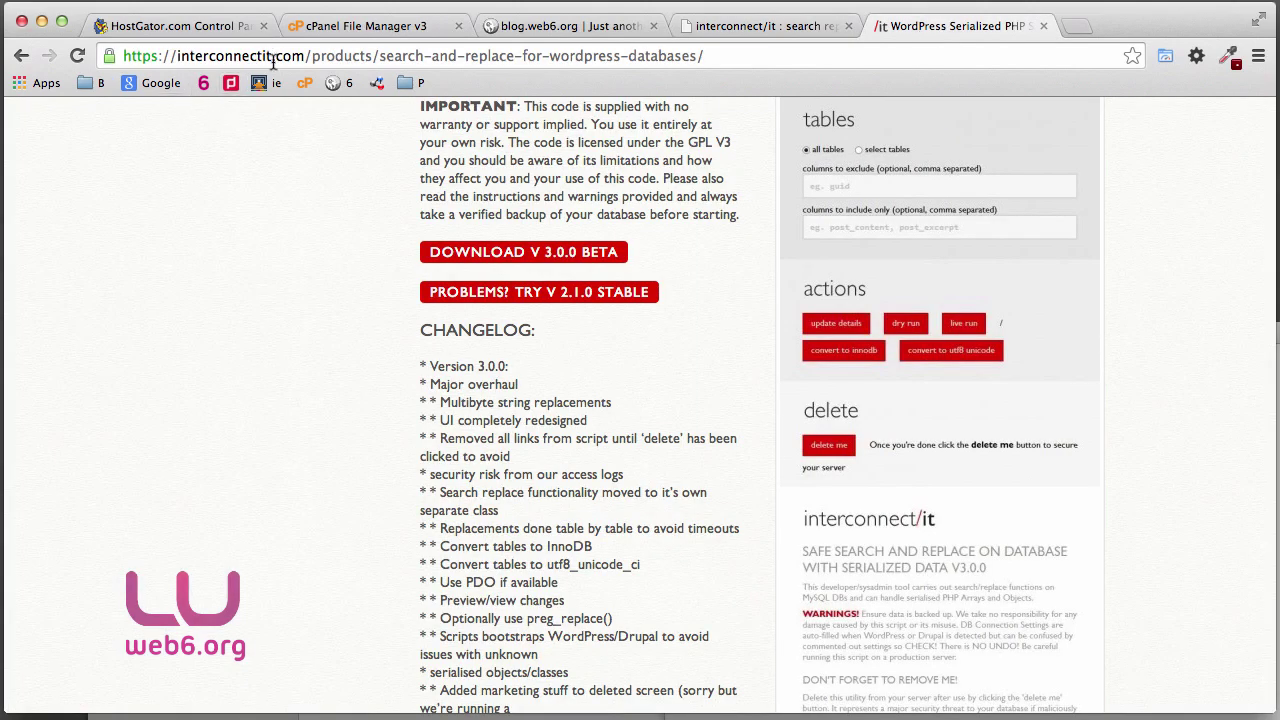
left_click(1043, 26)
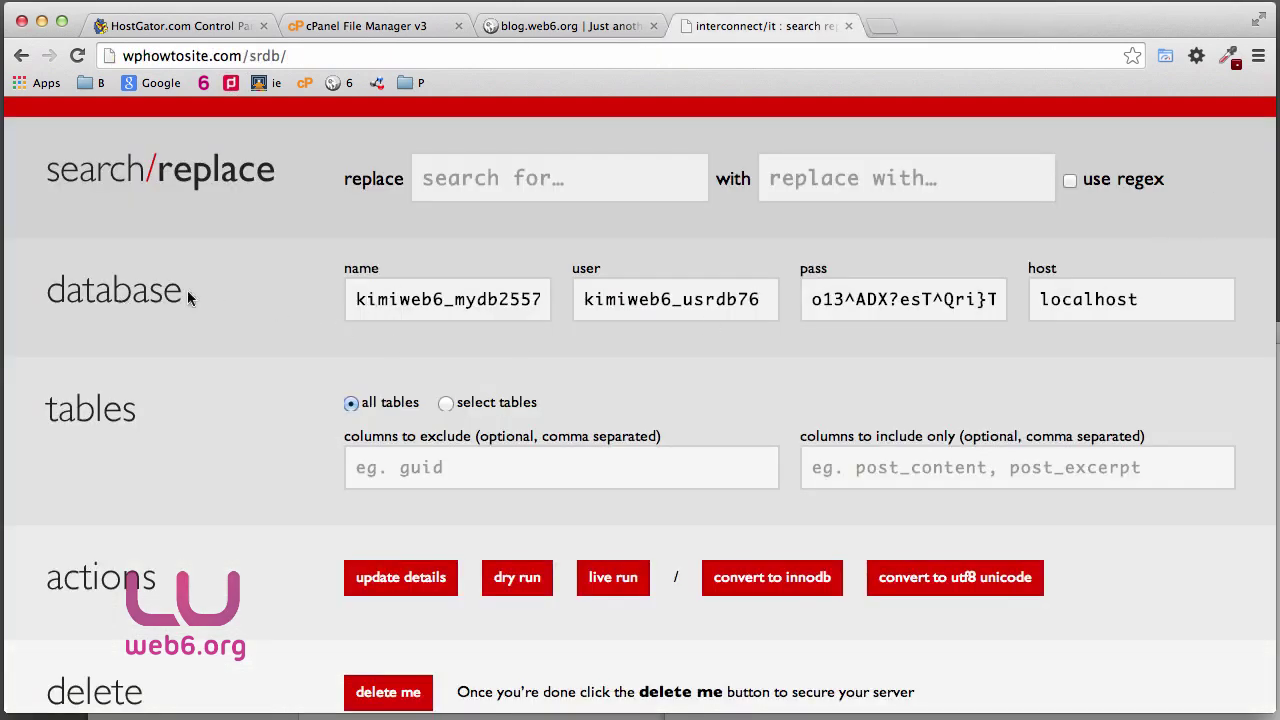
left_click_drag(358, 299, 1055, 295)
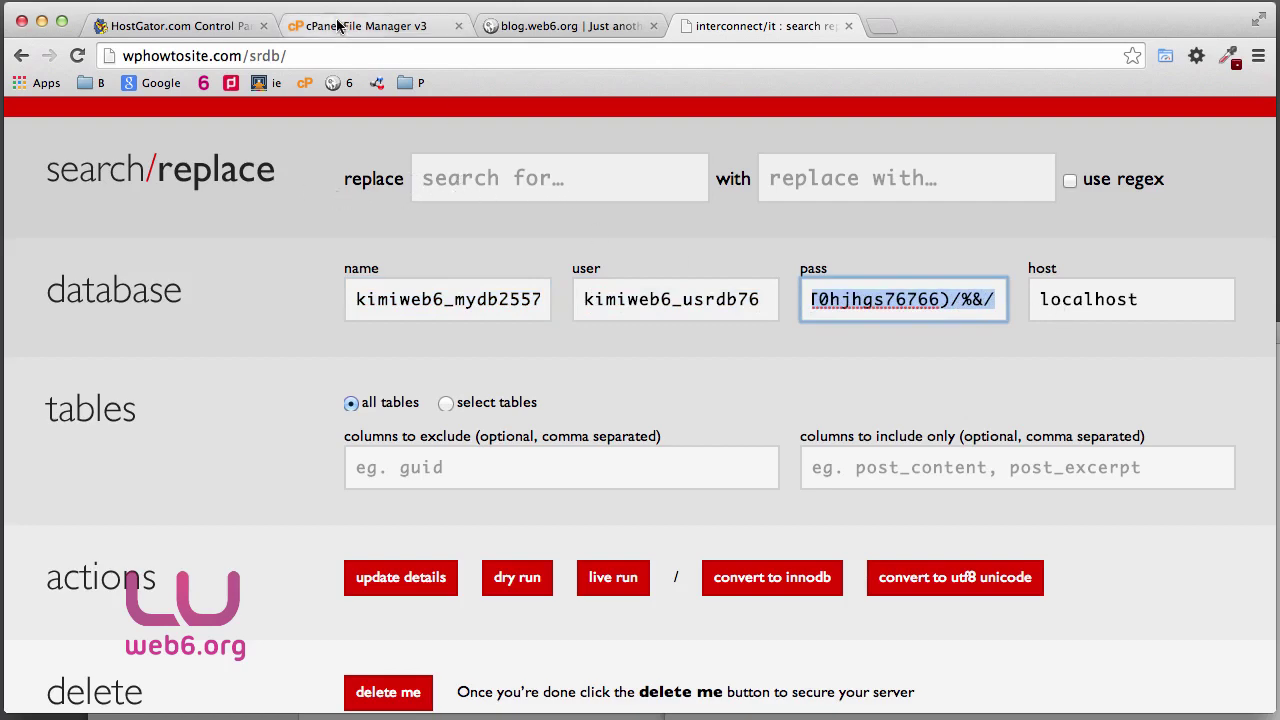
Copy the localhost/blogweb6move/ address from the blog tab into the 'search for…' field.
left_click(566, 25)
left_click(276, 57)
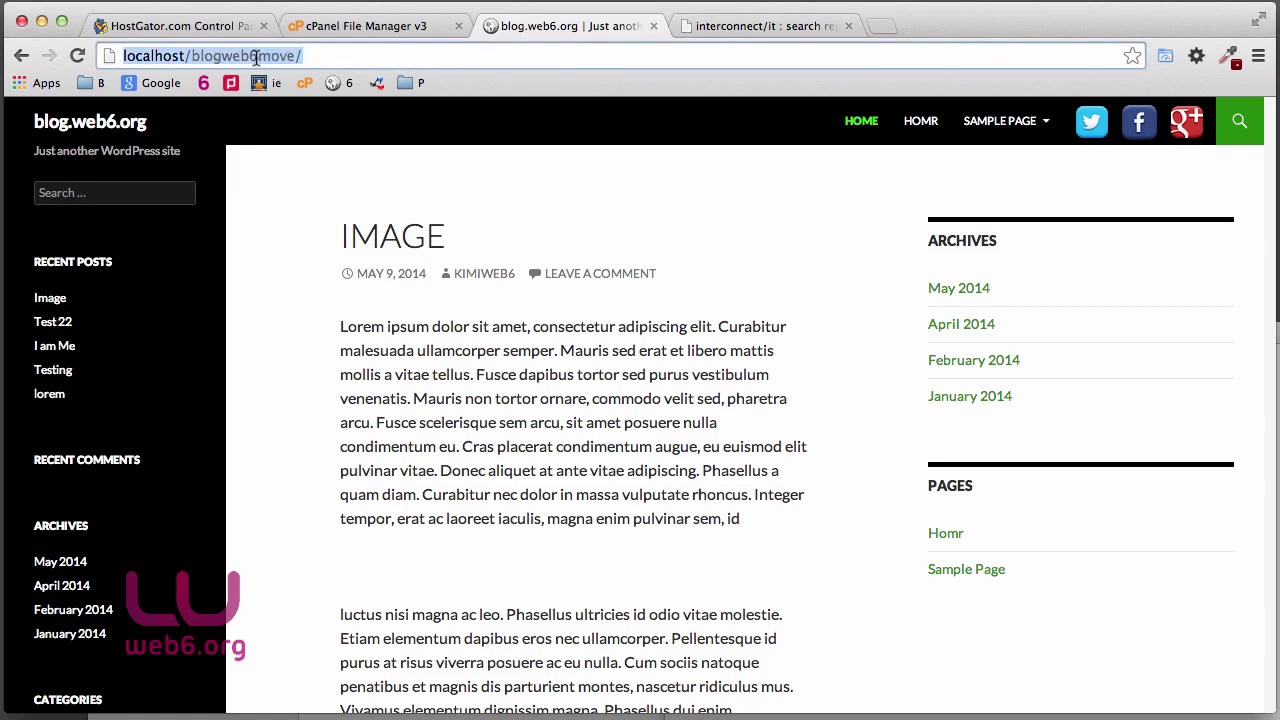
right_click(276, 57)
left_click(282, 86)
left_click(815, 28)
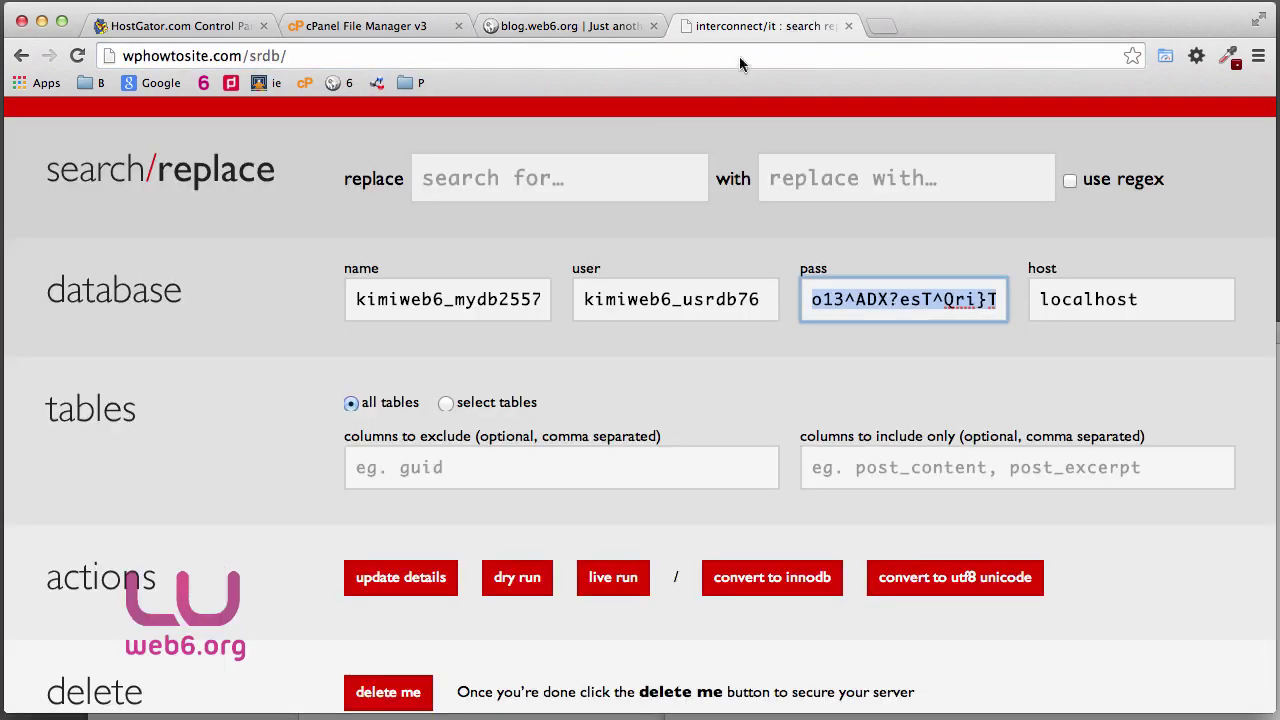
left_click(586, 177)
key("super+v")
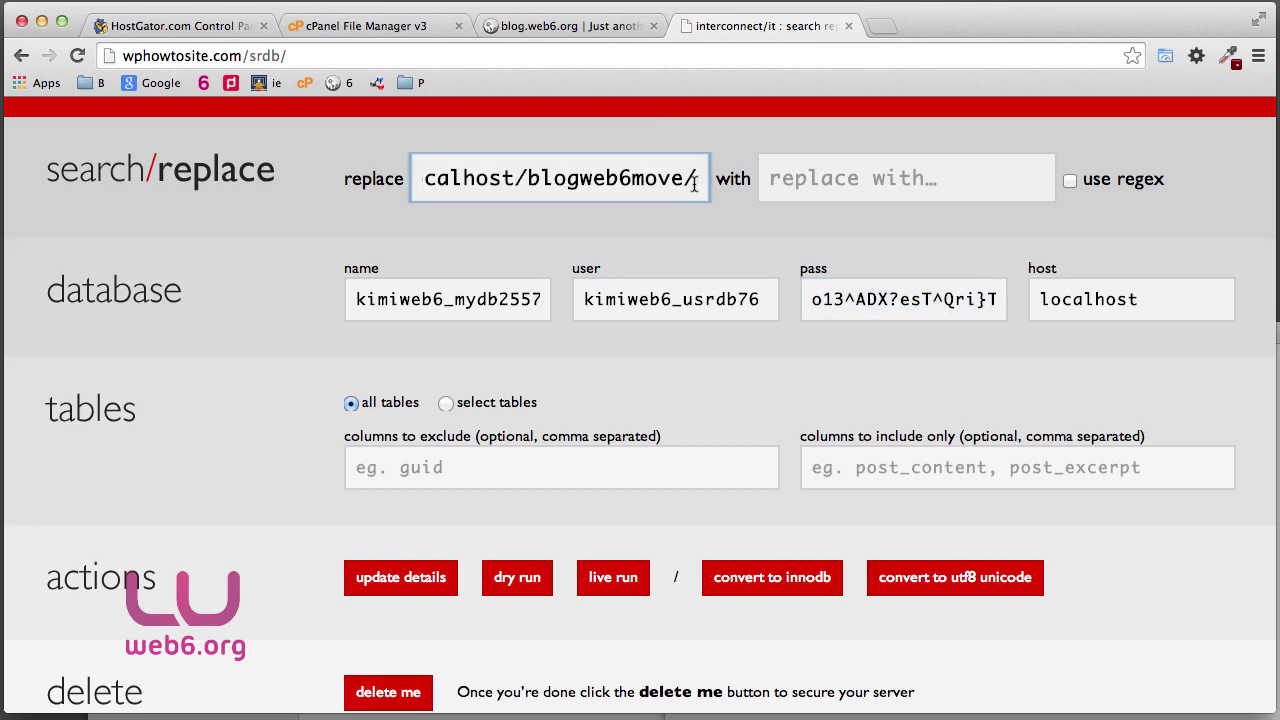
left_click_drag(696, 179, 688, 181)
Paste the live wphowtosite.com address into 'replace with…' and remove the srdb/ part.
left_click(880, 27)
type("who")
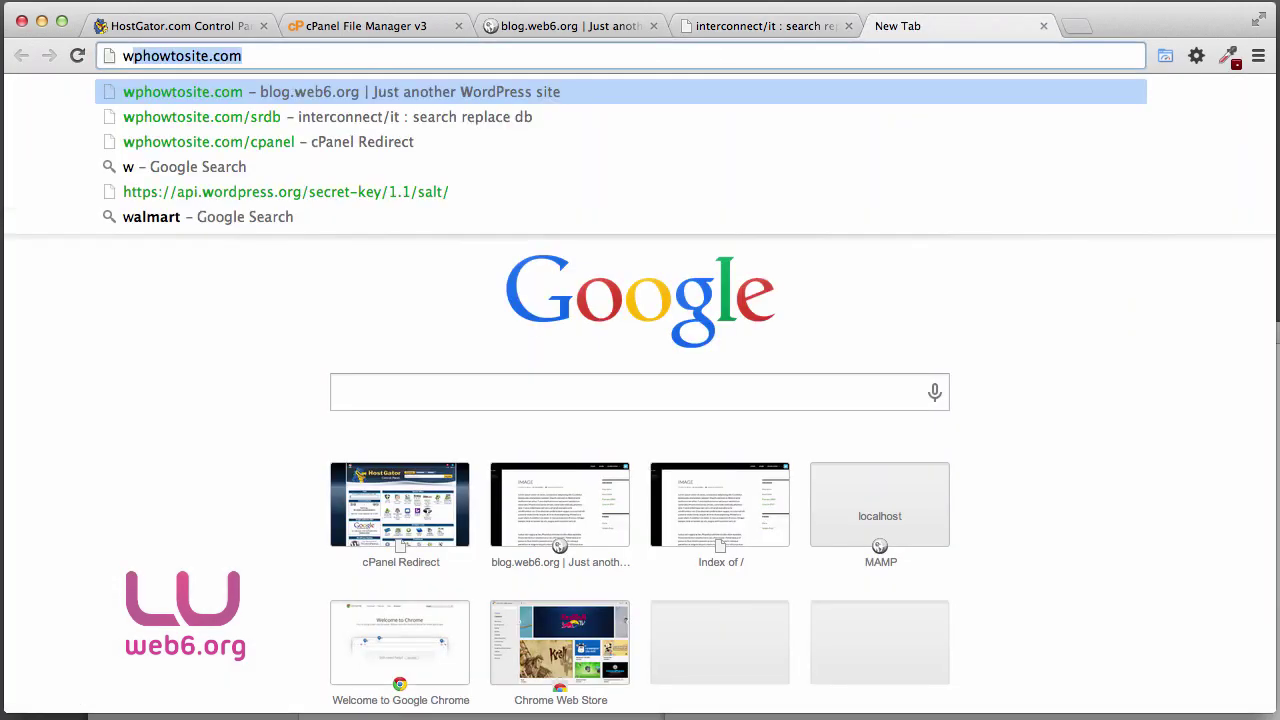
key("BackSpace")
key("BackSpace")
key("BackSpace")
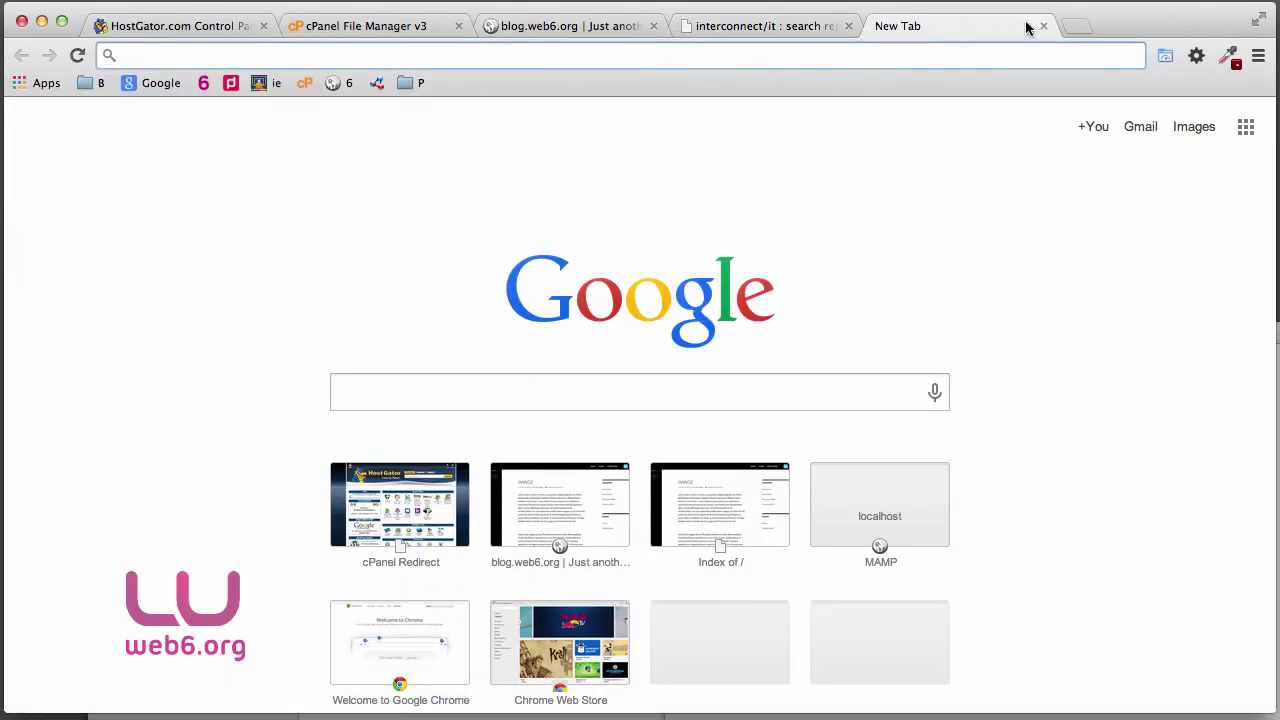
left_click(1043, 26)
left_click(291, 56)
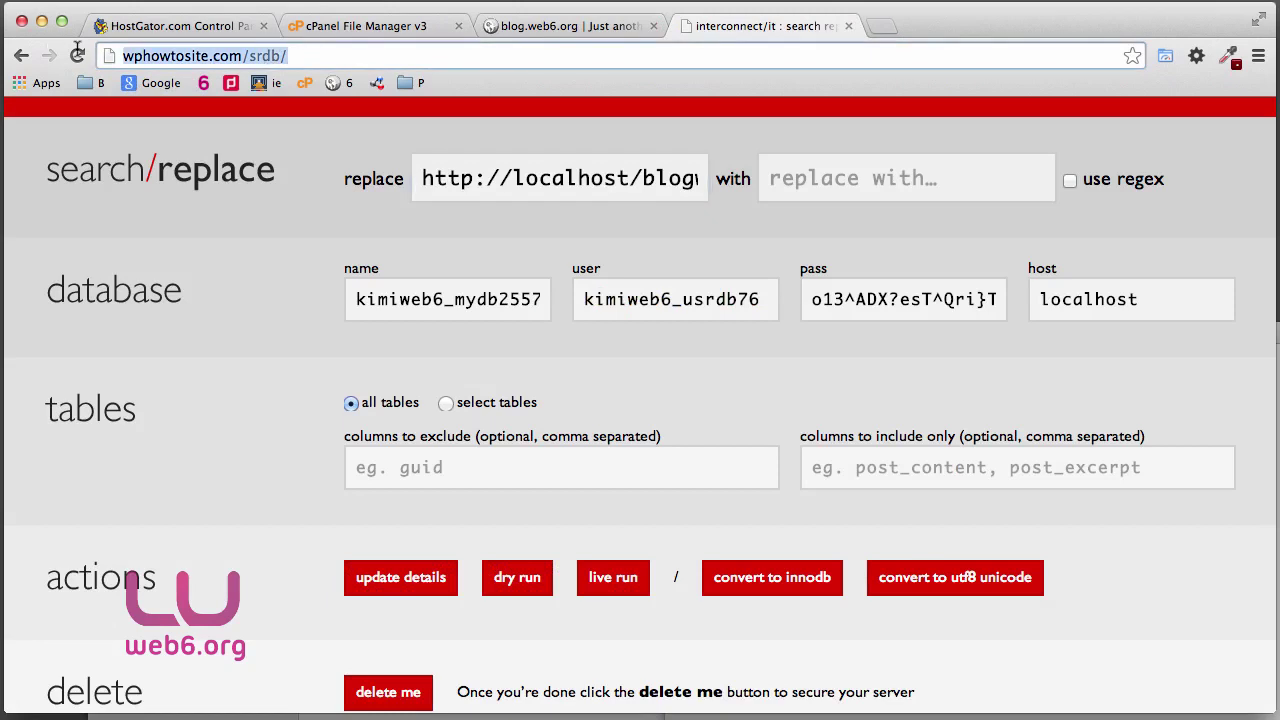
right_click(187, 54)
left_click(851, 178)
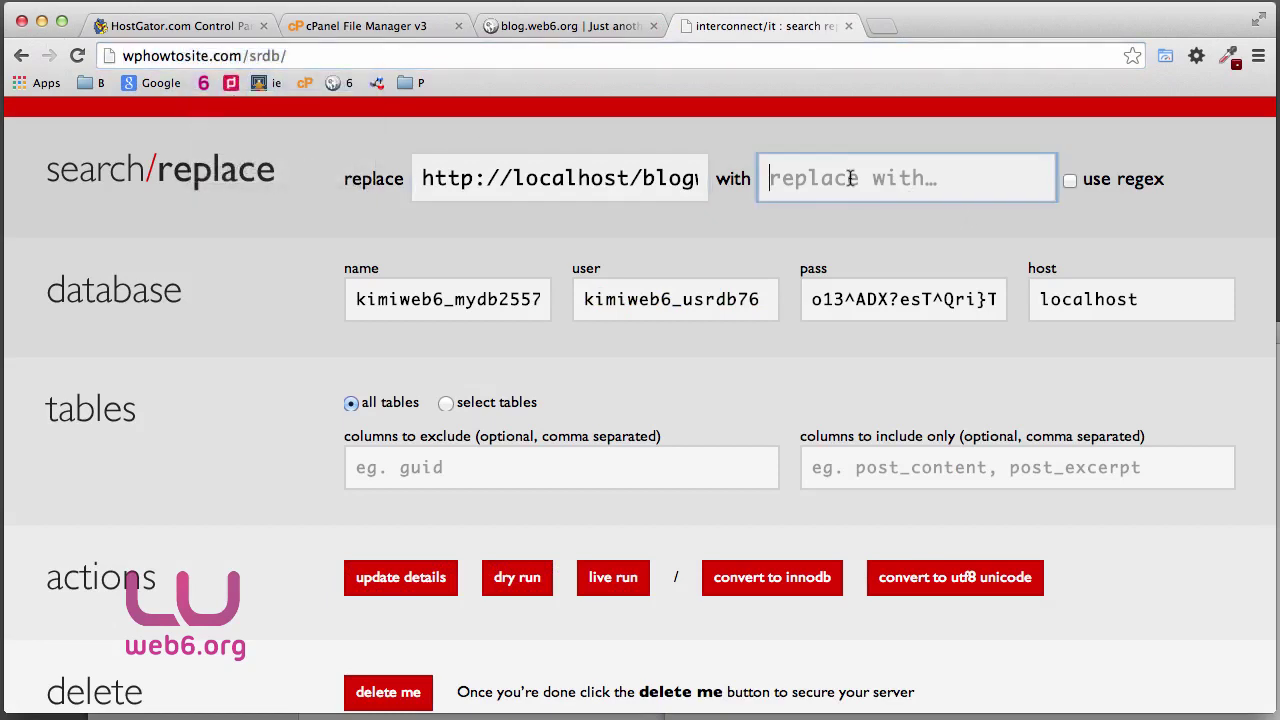
key("super+v")
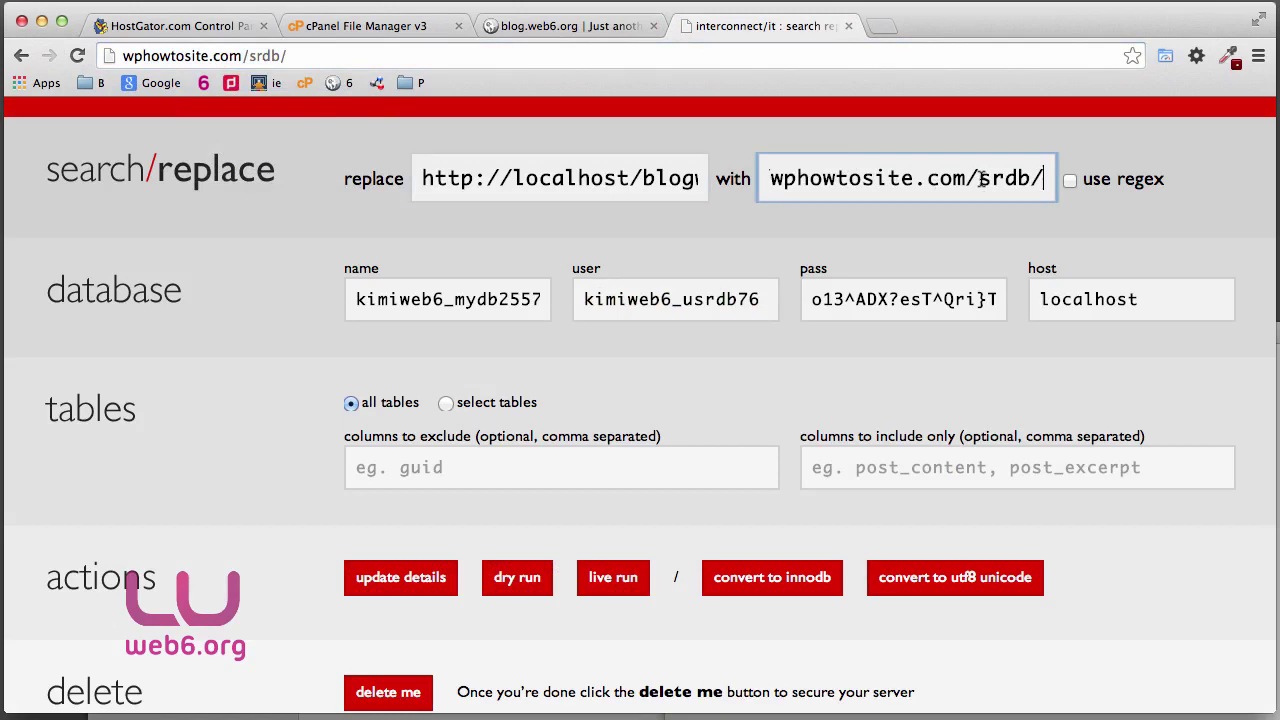
left_click_drag(982, 178, 1024, 178)
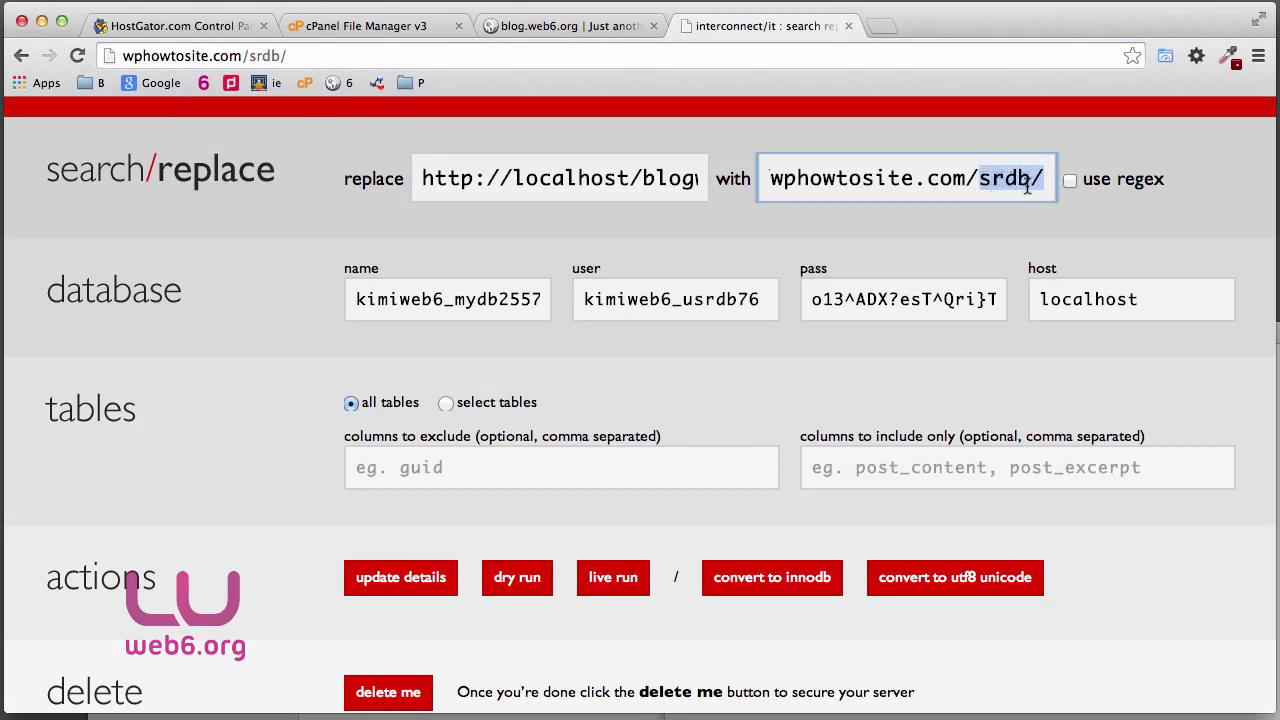
key("BackSpace")
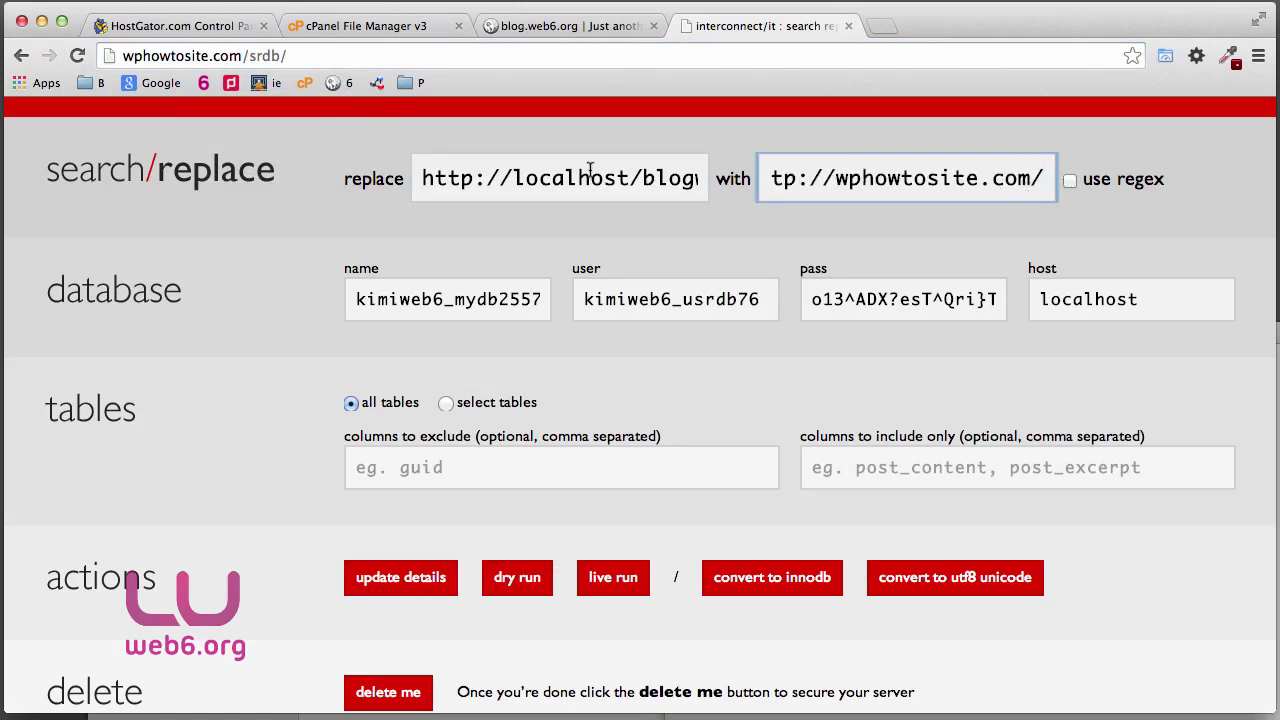
left_click_drag(593, 172, 737, 177)
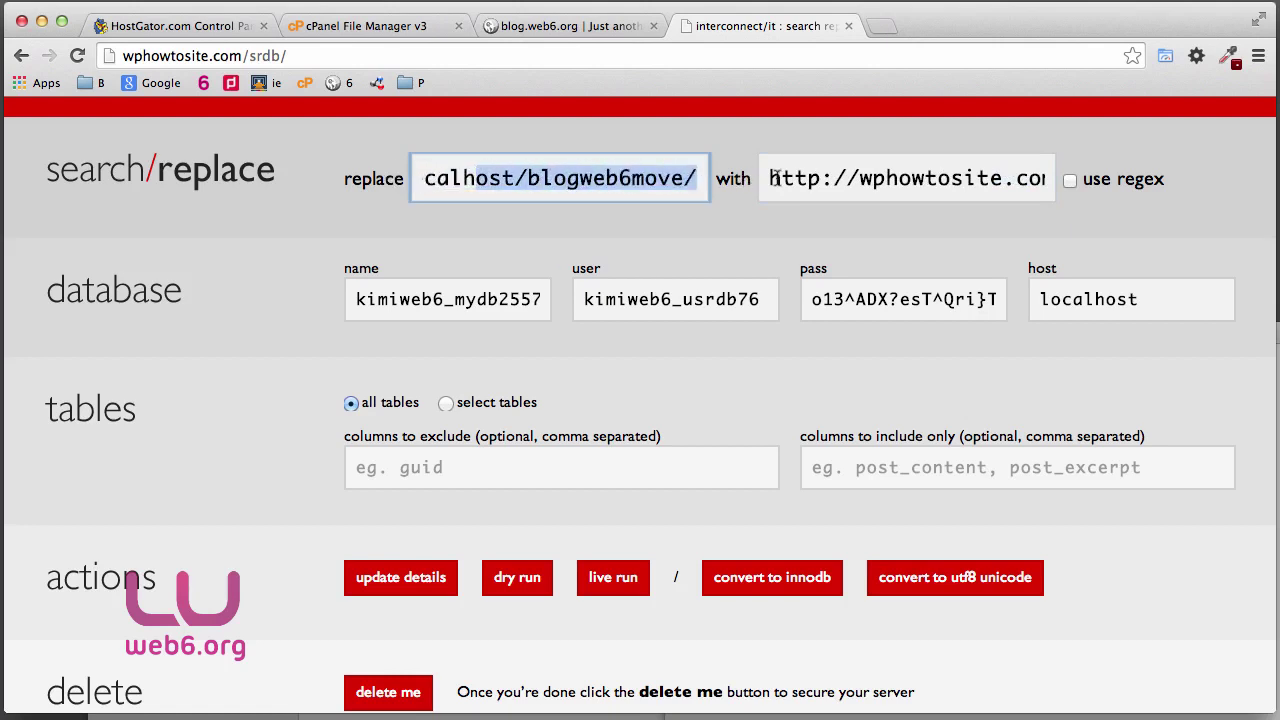
left_click_drag(822, 178, 1084, 186)
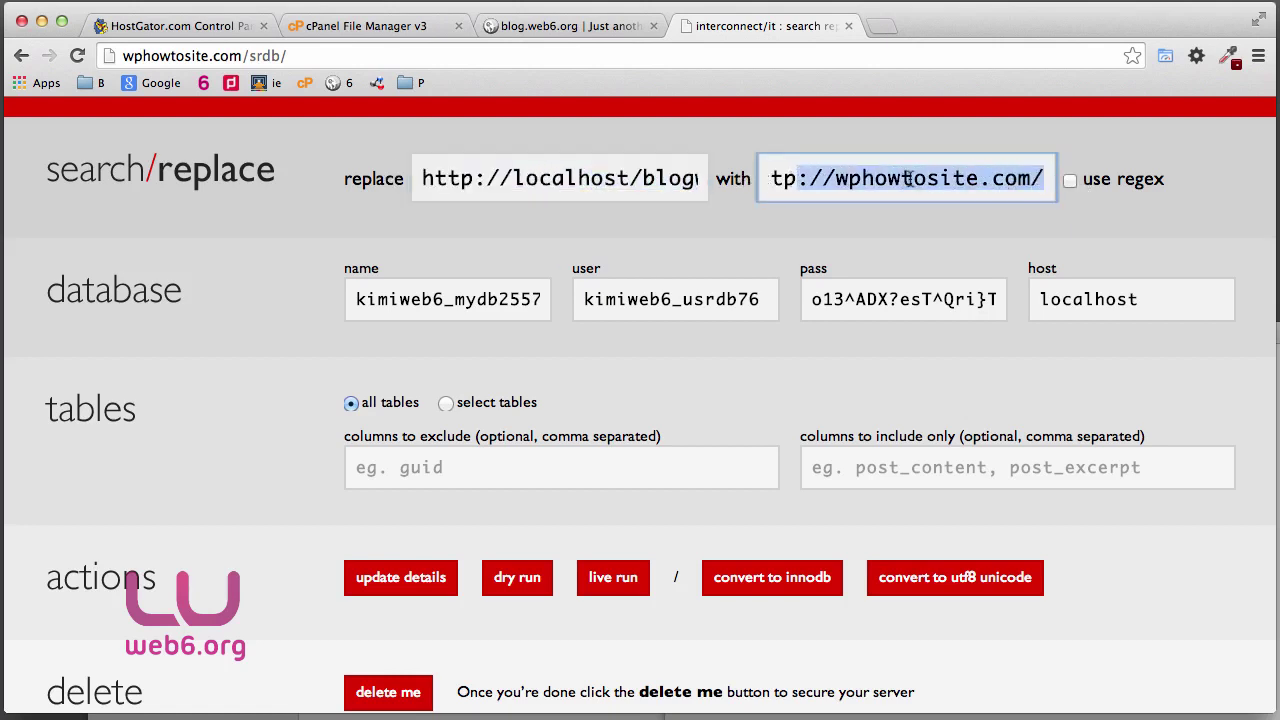
left_click(686, 178)
mouse_move(686, 178)
left_mouse_down()
mouse_move(738, 188)
mouse_move(684, 181)
left_mouse_up()
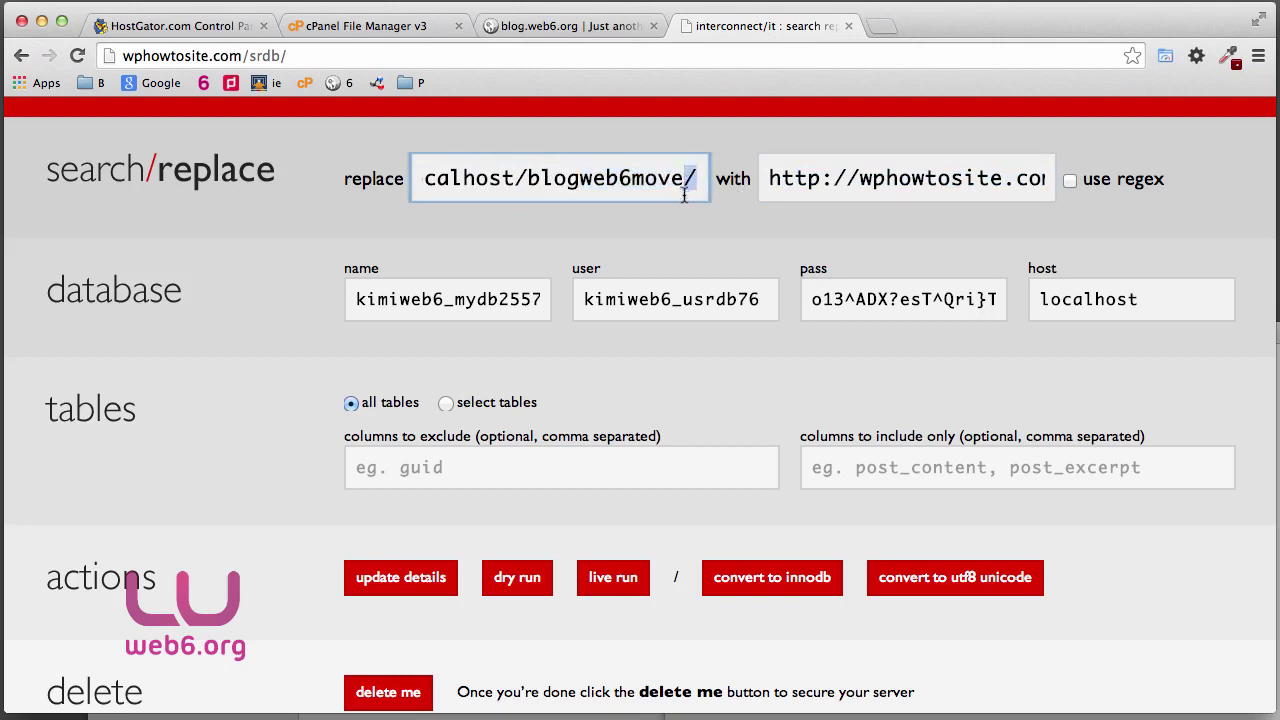
key("BackSpace")
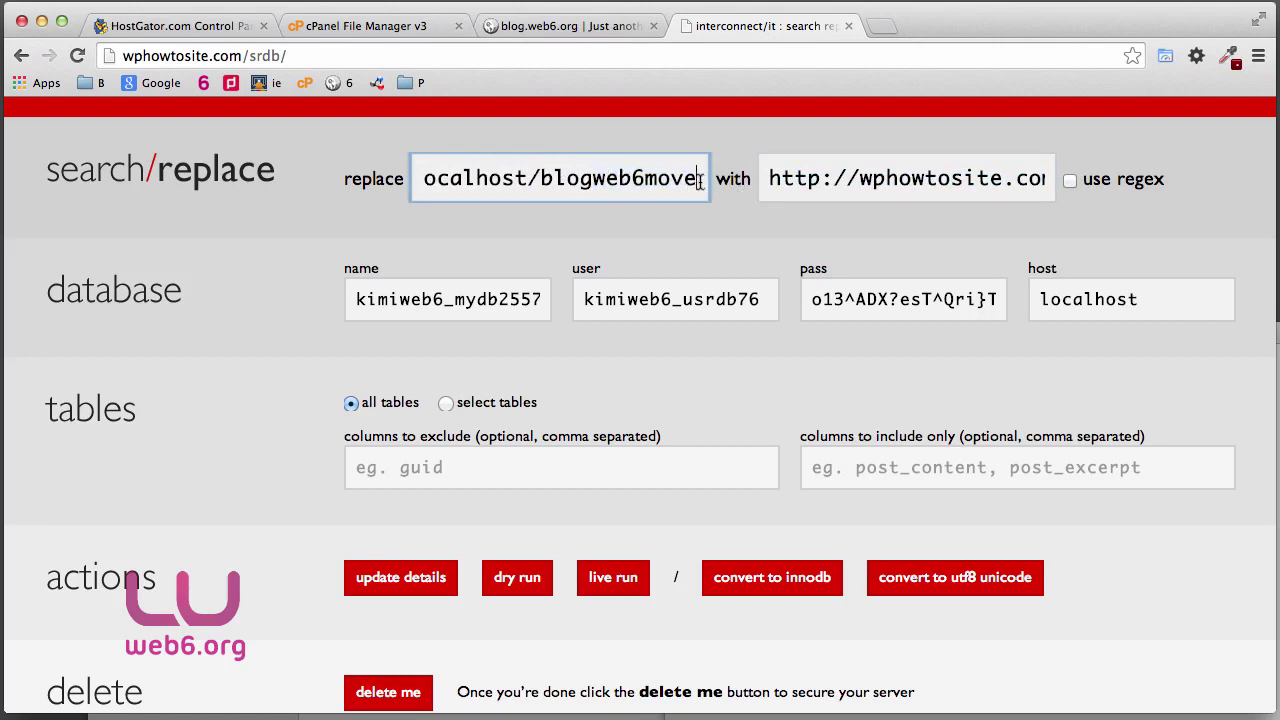
left_click_drag(700, 183, 352, 178)
key("Right")
left_click_drag(772, 180, 1037, 178)
key("Right")
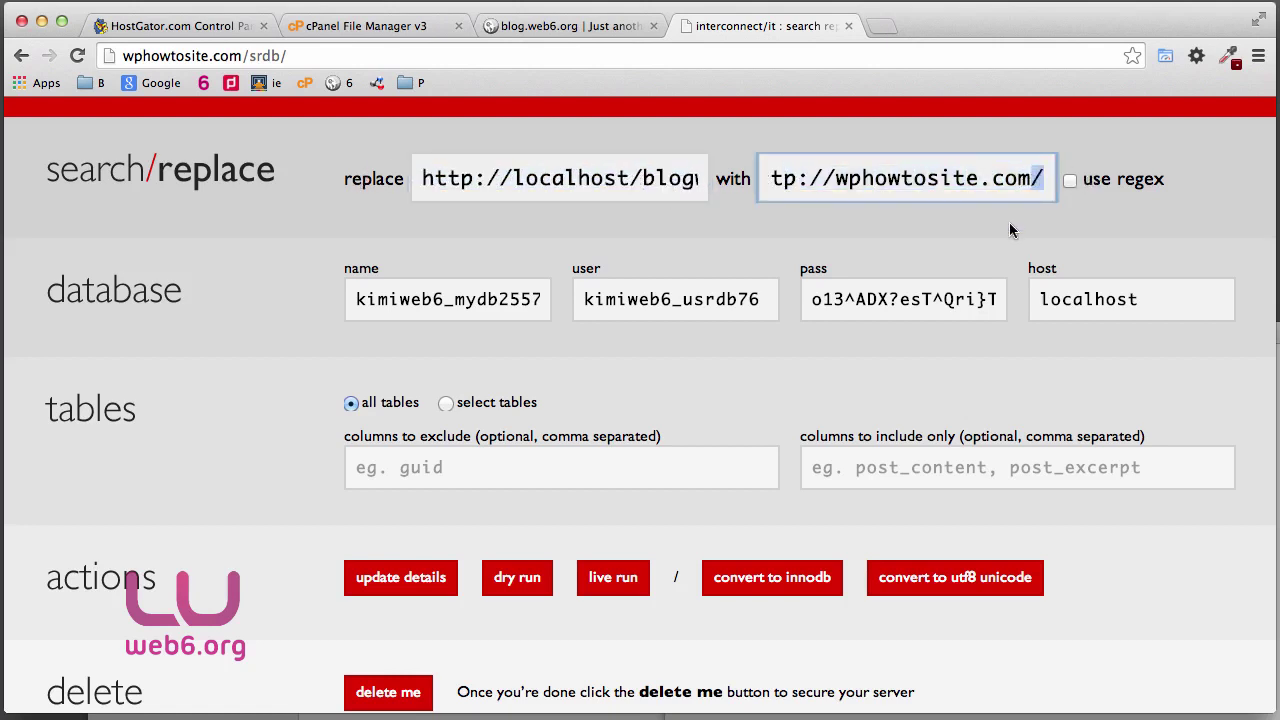
key("BackSpace")
left_click_drag(1051, 177, 360, 183)
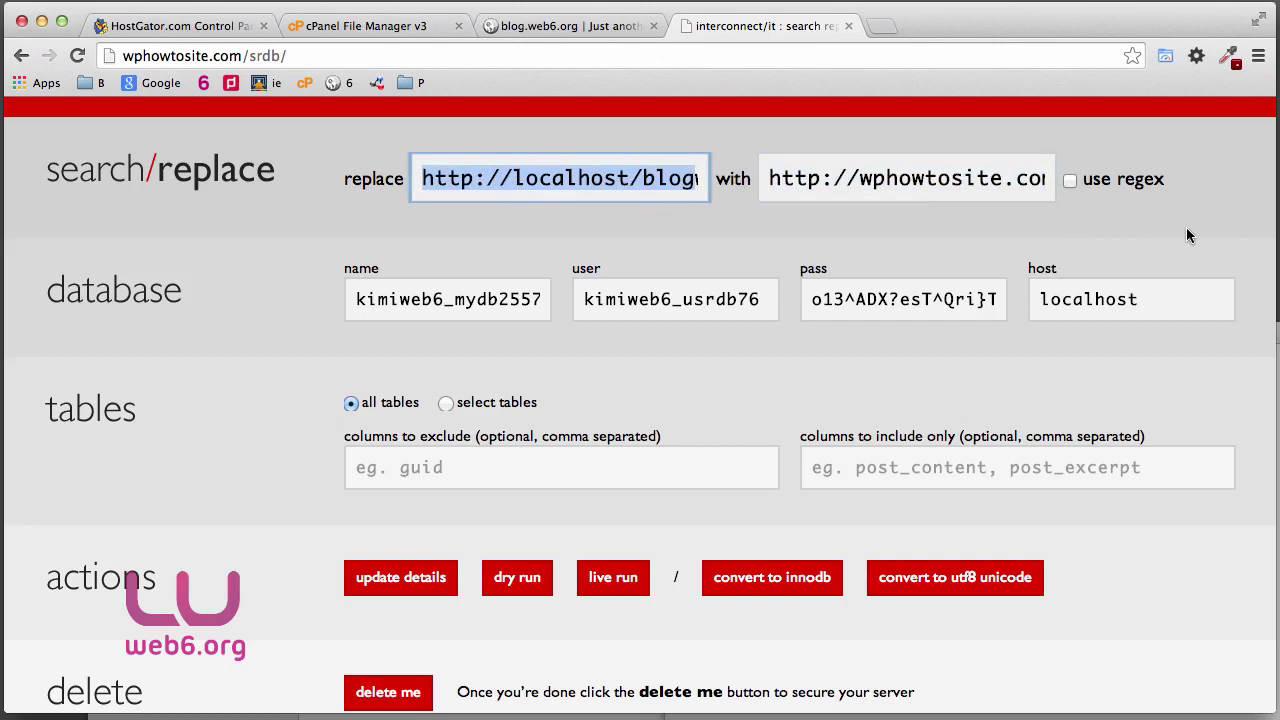
Start a dry run of the replacement without changing the database.
scroll(1187, 235, "down", 5)
scroll(1187, 235, "down", 4)
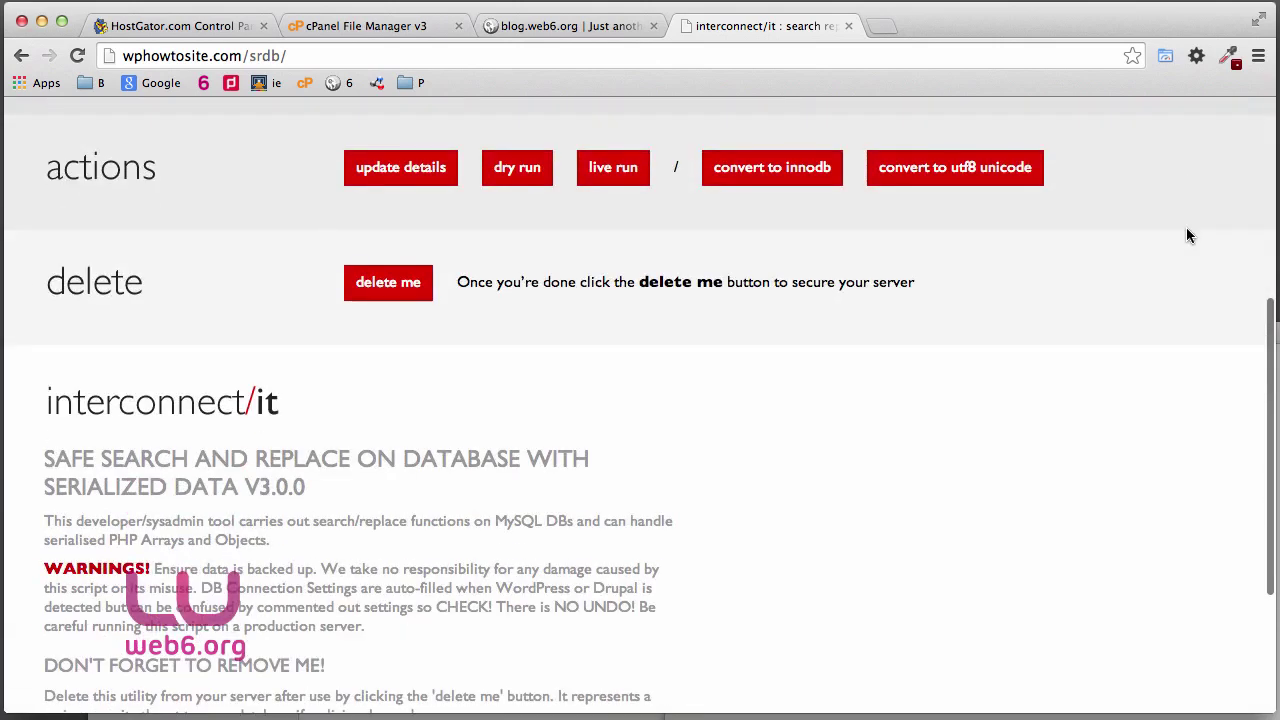
left_click(520, 178)
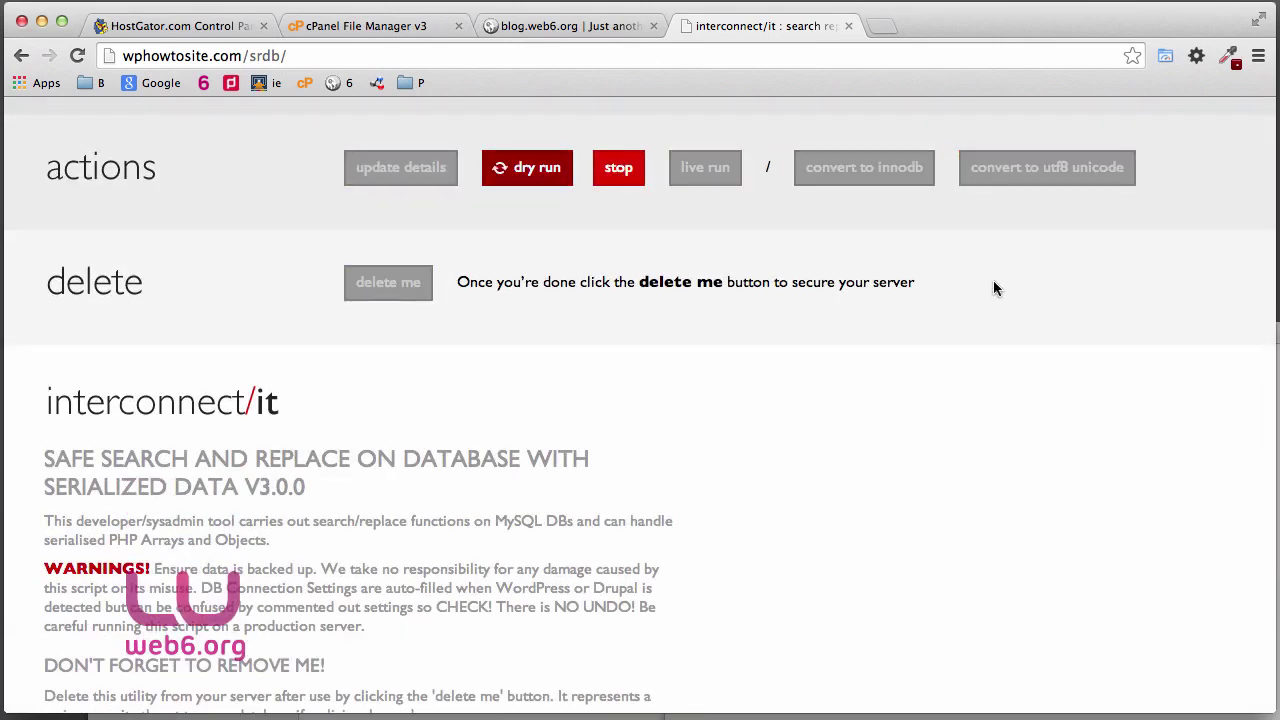
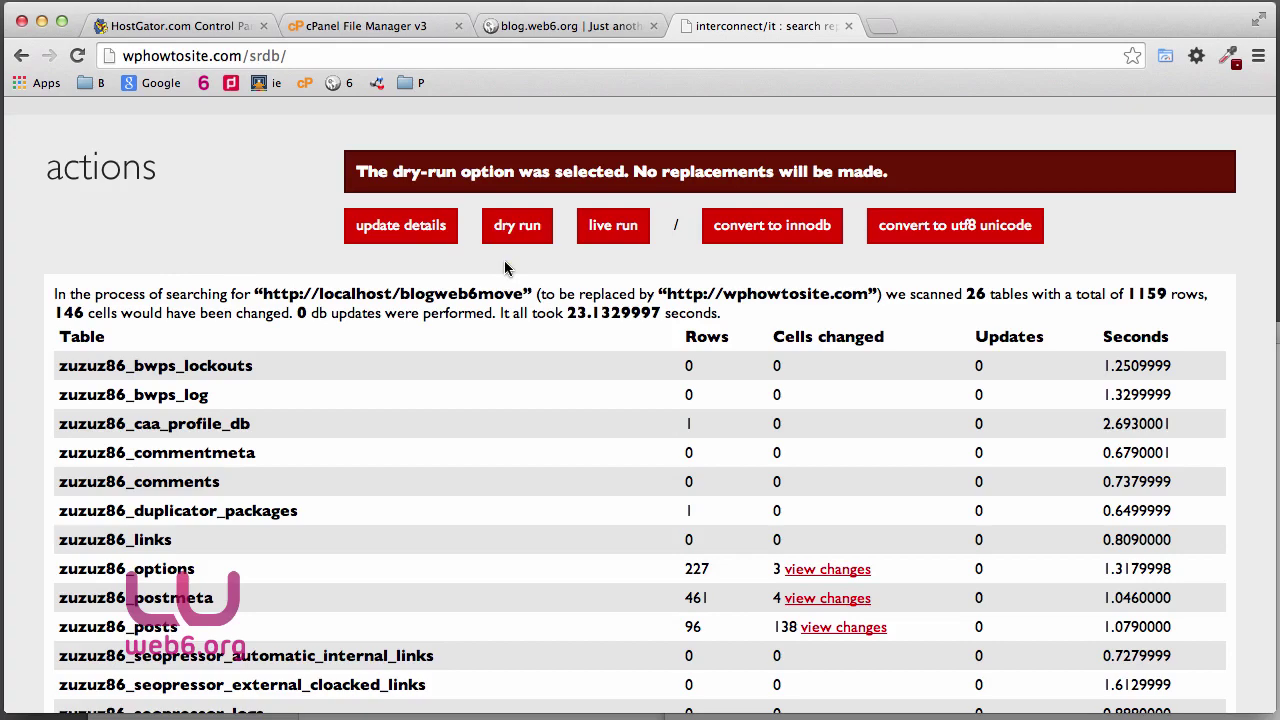
Open the proposed-changes preview for the zuzuz86_options table and scroll through it.
scroll(661, 428, "down", 5)
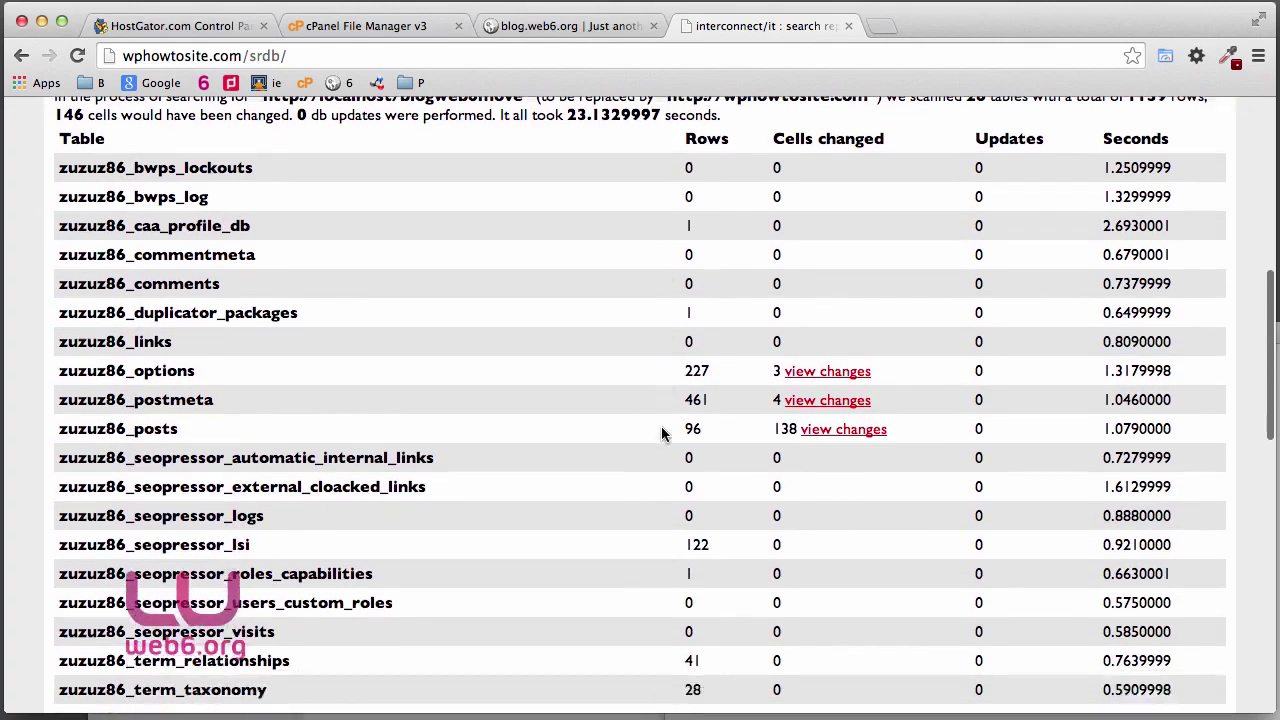
scroll(660, 428, "down", 6)
scroll(646, 305, "up", 1)
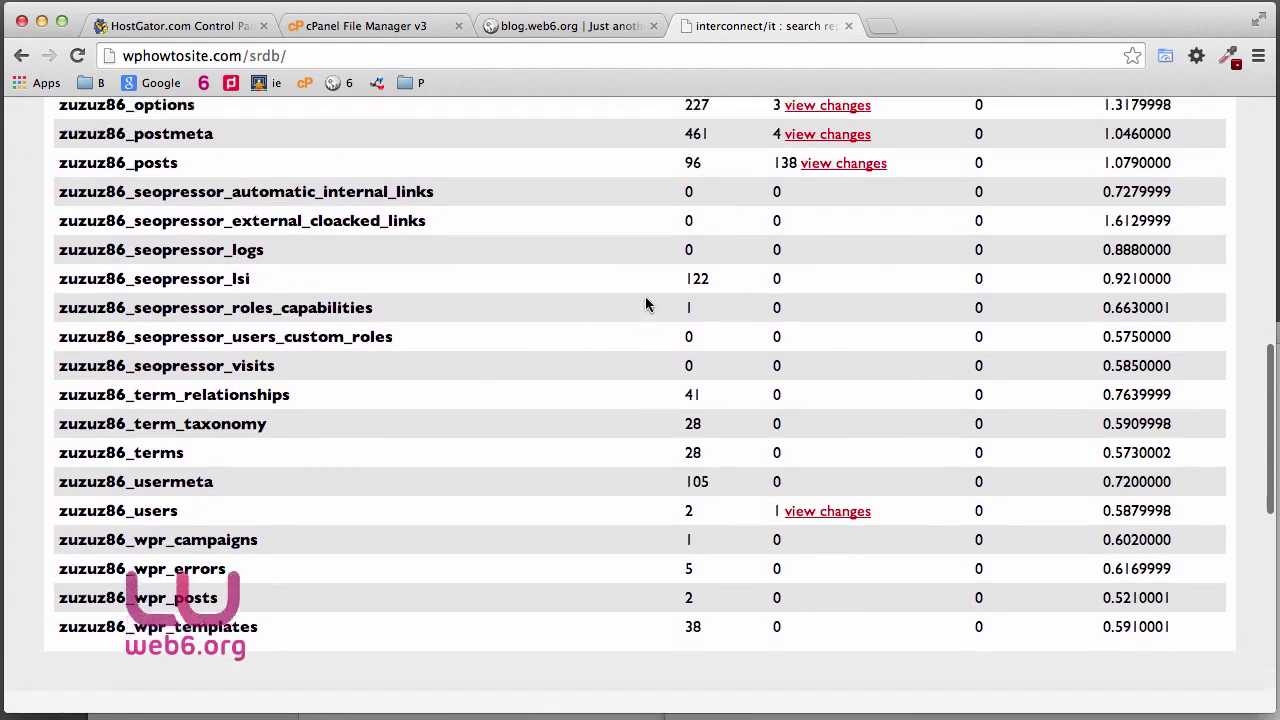
scroll(646, 305, "up", 6)
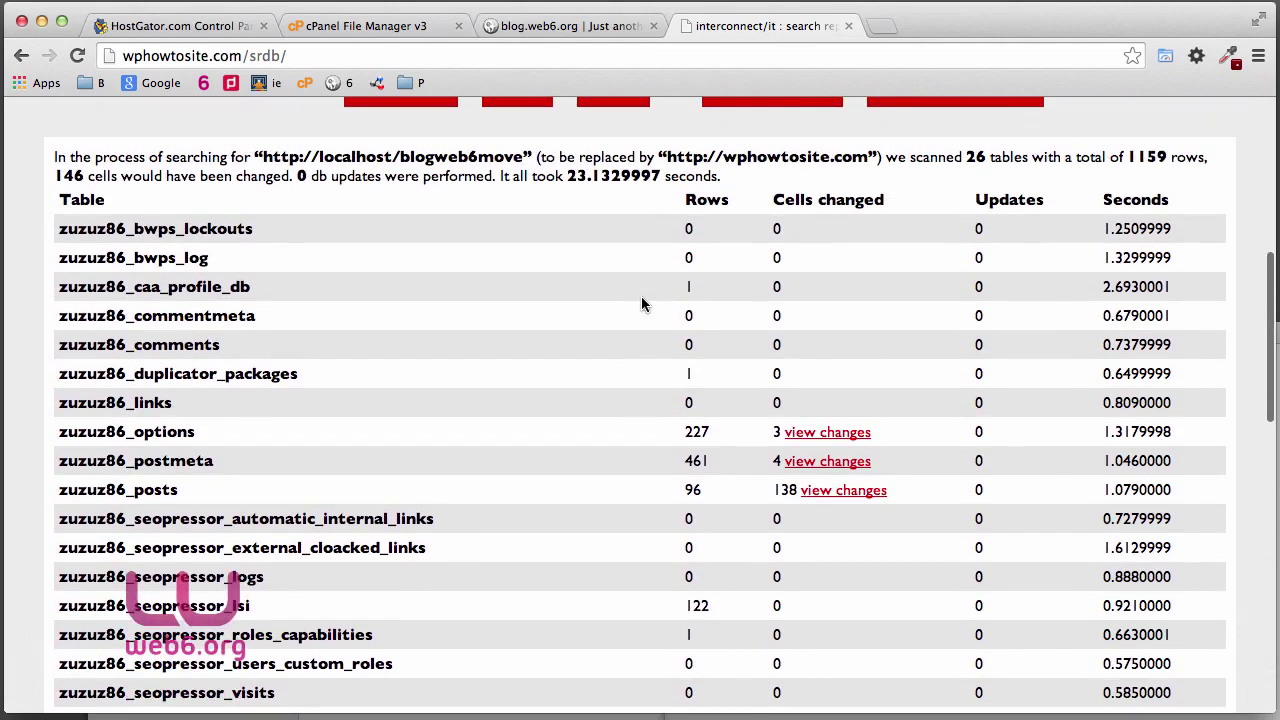
scroll(643, 304, "up", 2)
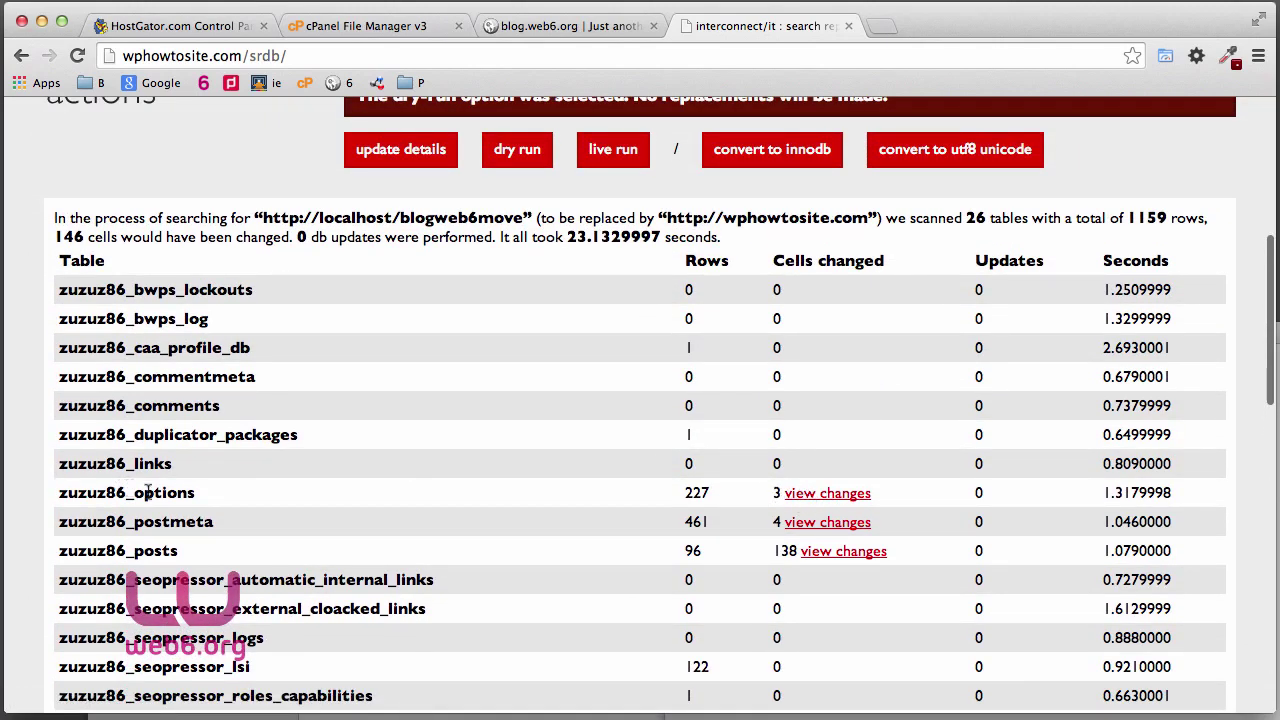
left_click(828, 492)
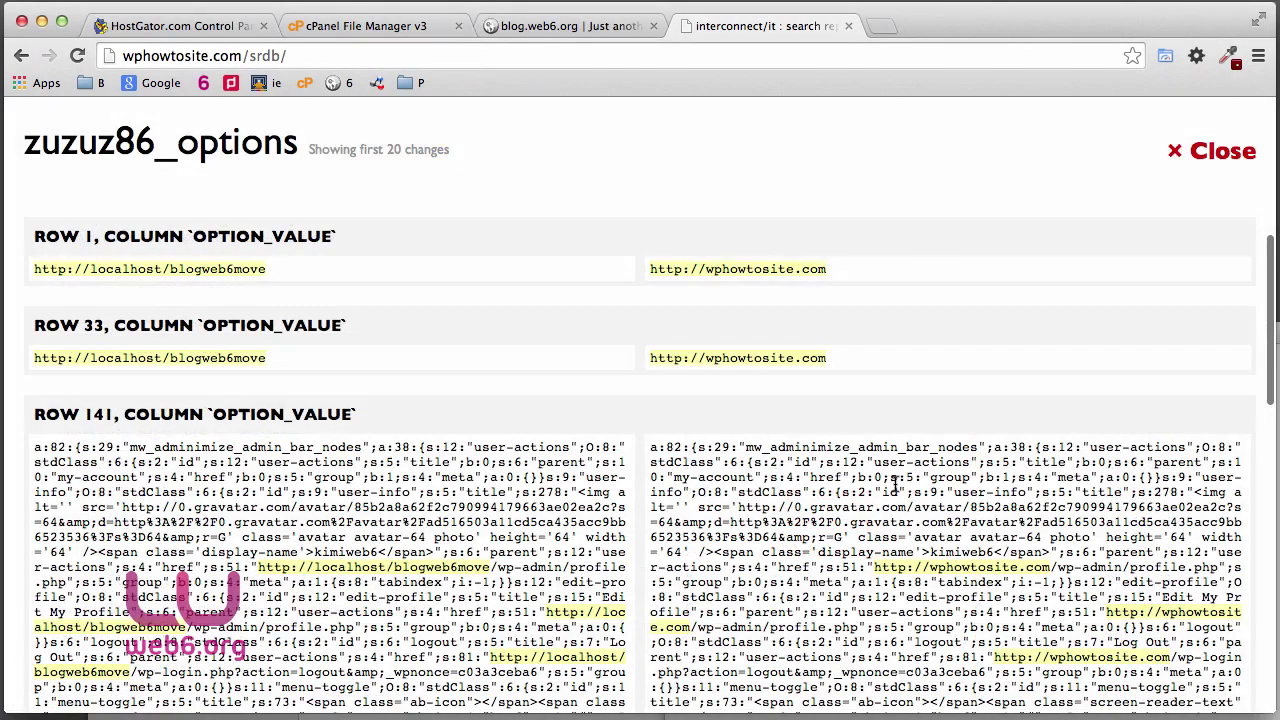
scroll(555, 467, "down", 2)
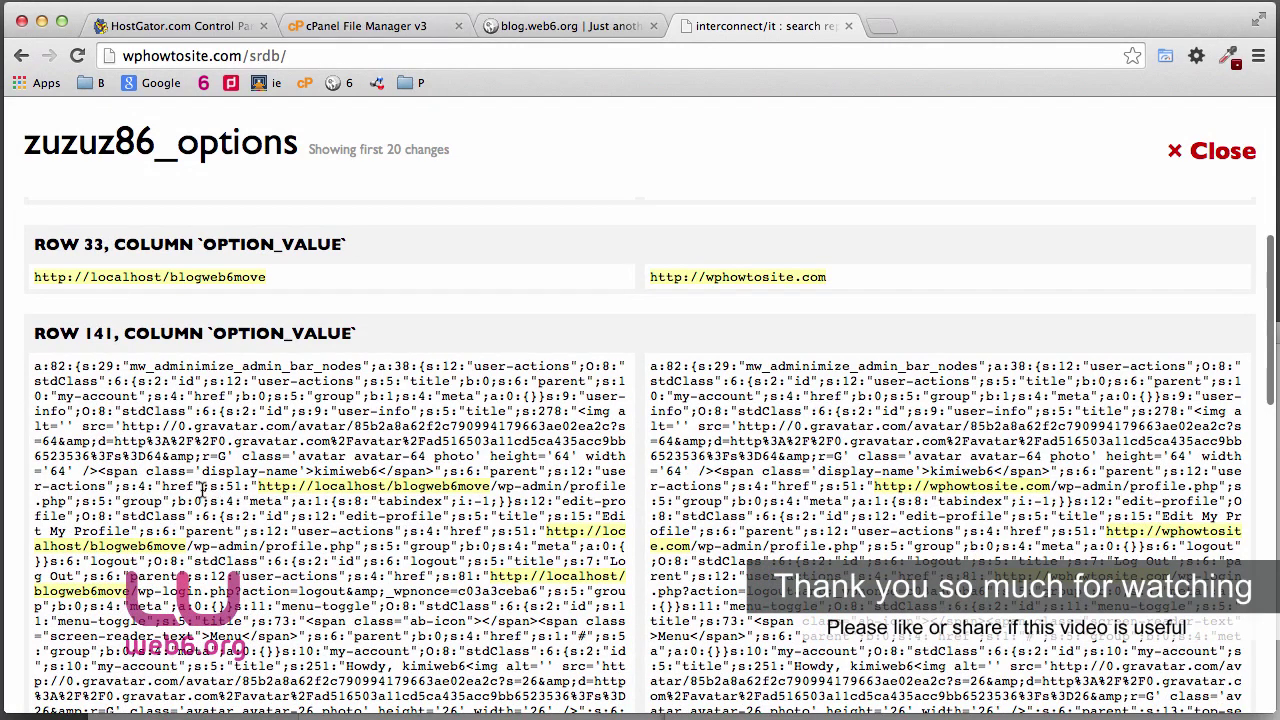
Highlight the s:51 length marker and its colon in row 141.
left_click_drag(212, 486, 246, 485)
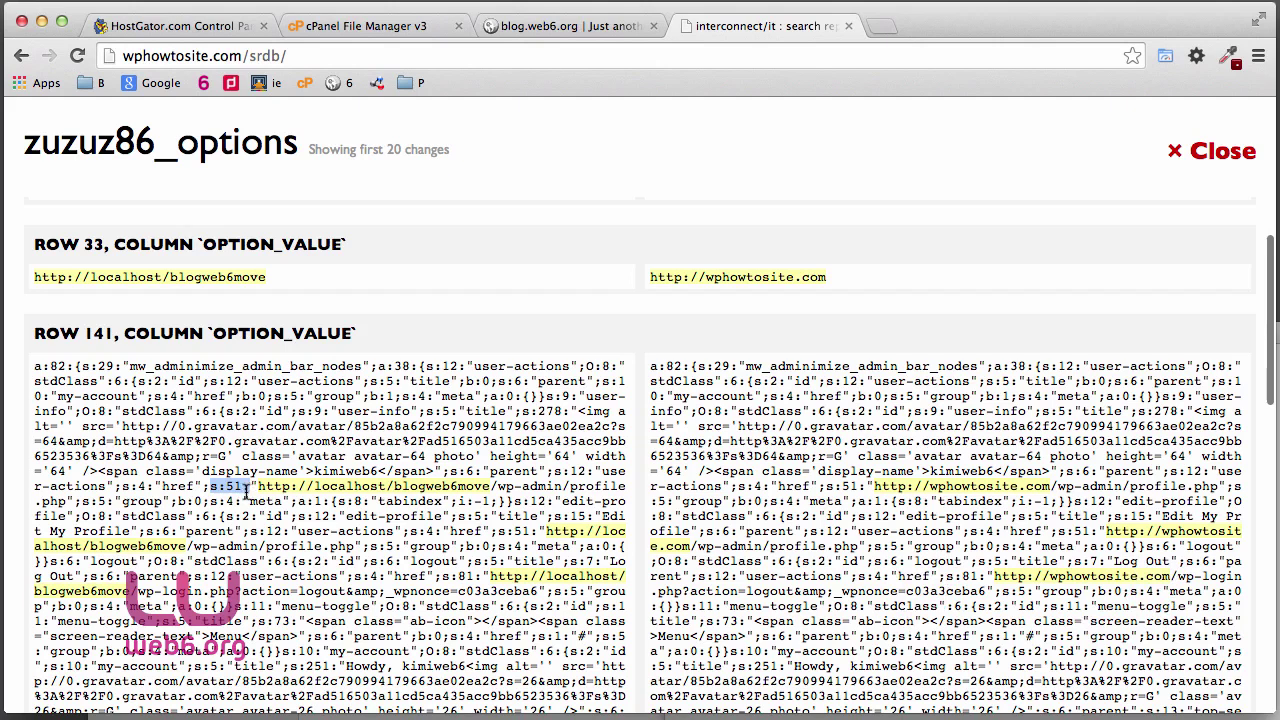
left_click_drag(246, 490, 265, 497)
left_click_drag(254, 497, 260, 493)
Run and confirm the live replacement of localhost/blogweb6move with wphowtosite.com across 146 cells.
left_click(1202, 156)
scroll(288, 318, "up", 10)
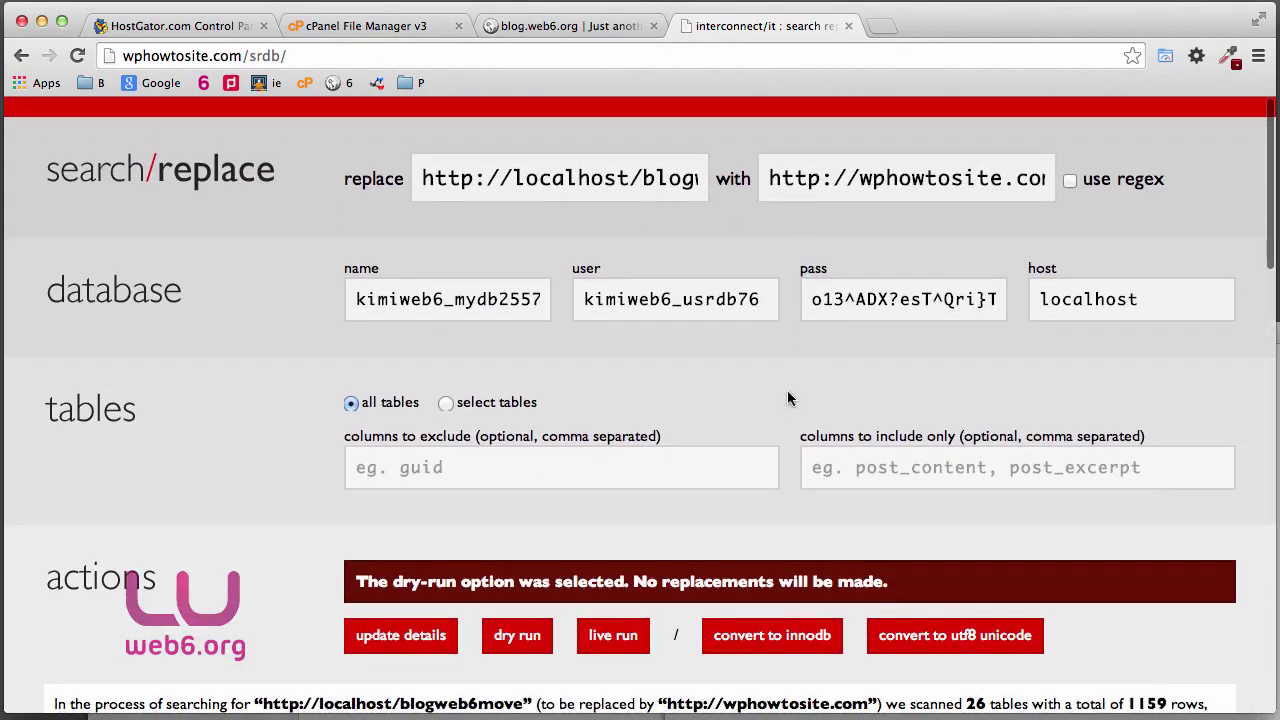
scroll(787, 390, "down", 5)
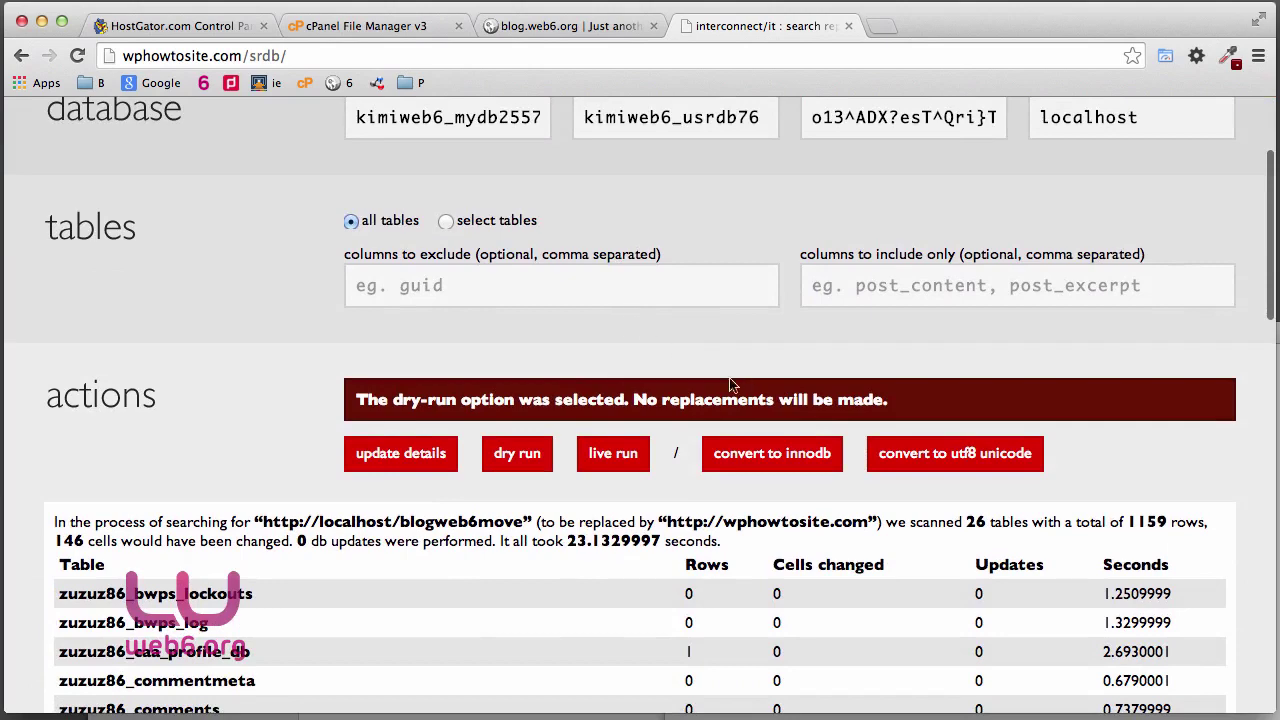
scroll(694, 376, "down", 3)
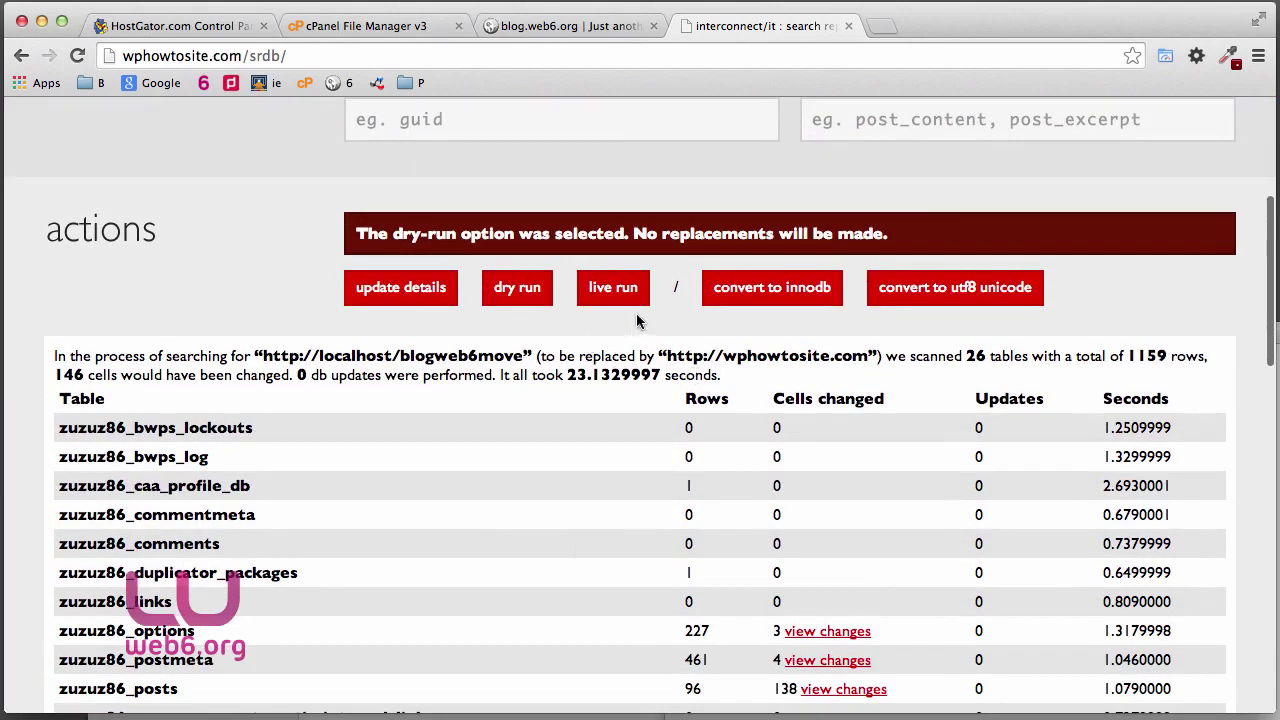
left_click(614, 297)
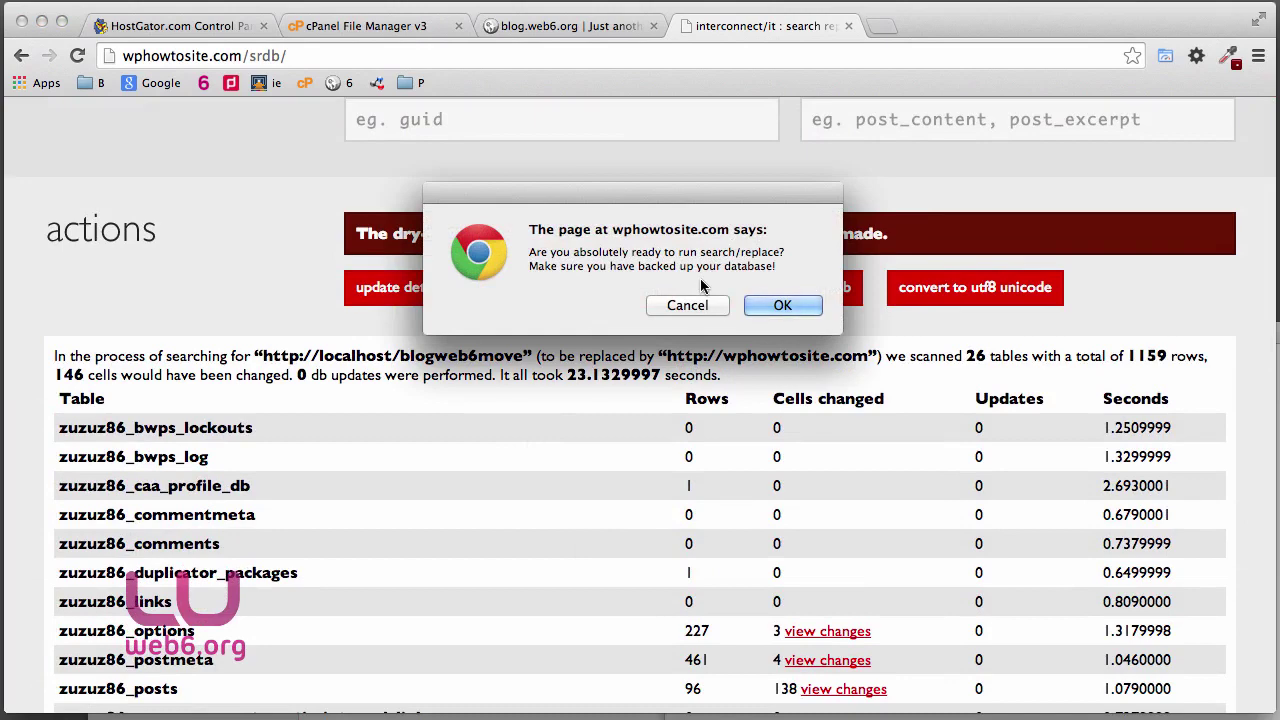
left_click(779, 304)
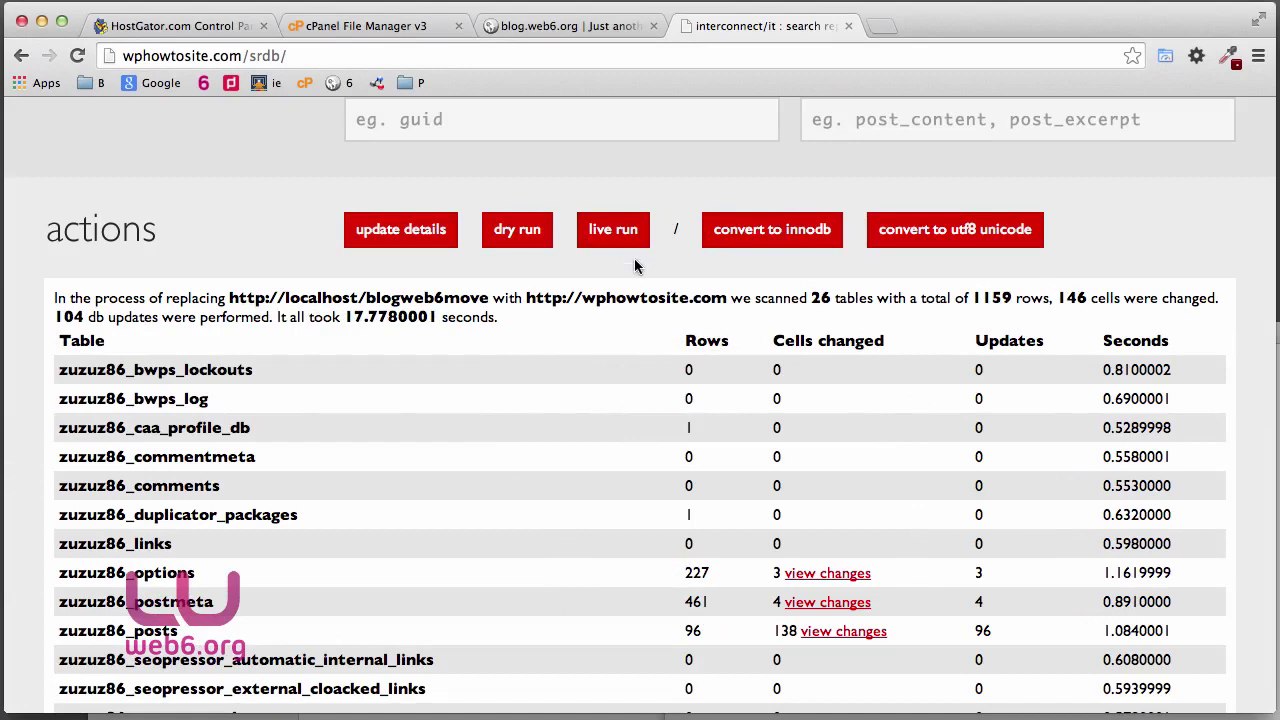
scroll(584, 377, "down", 1)
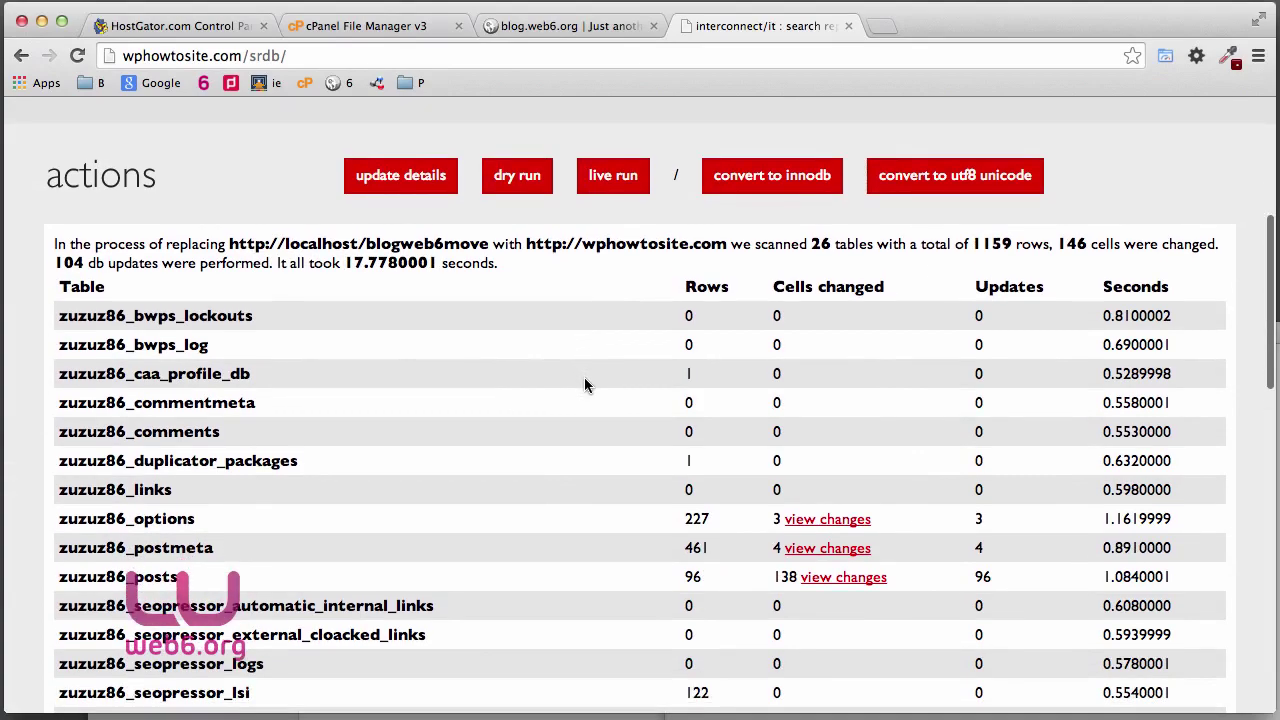
scroll(577, 372, "down", 2)
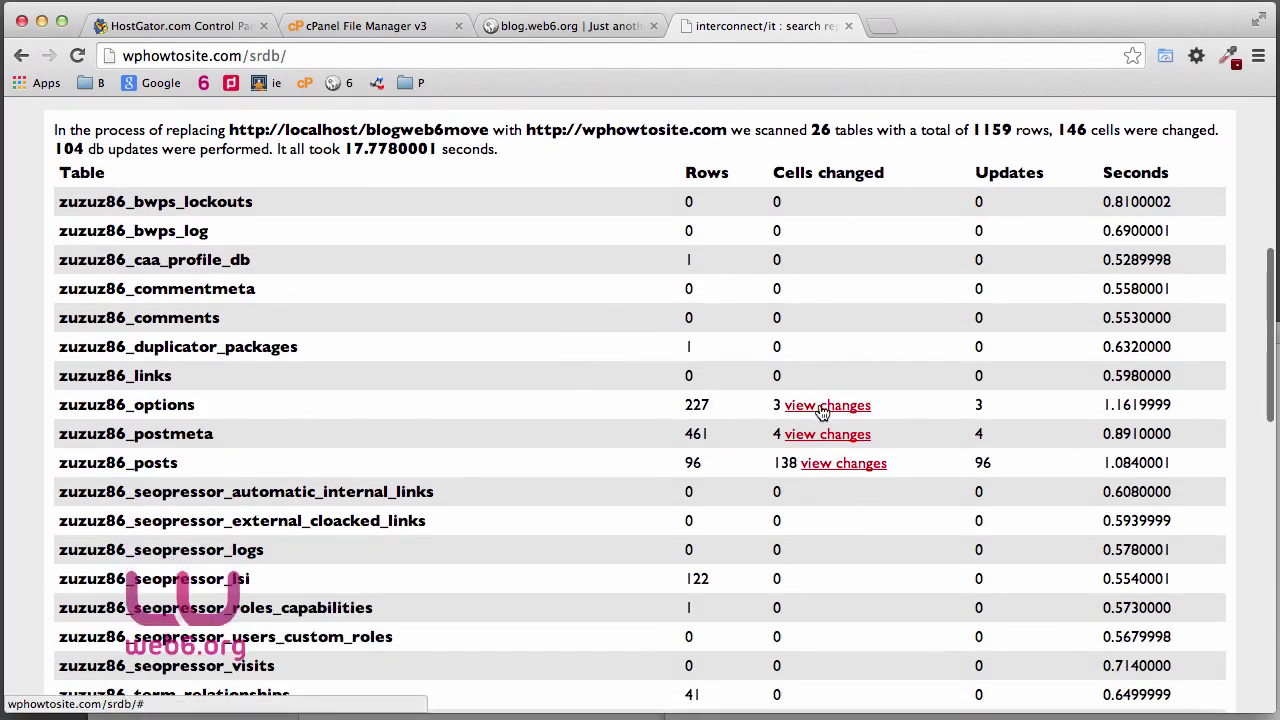
left_click(828, 406)
scroll(88, 633, "down", 2)
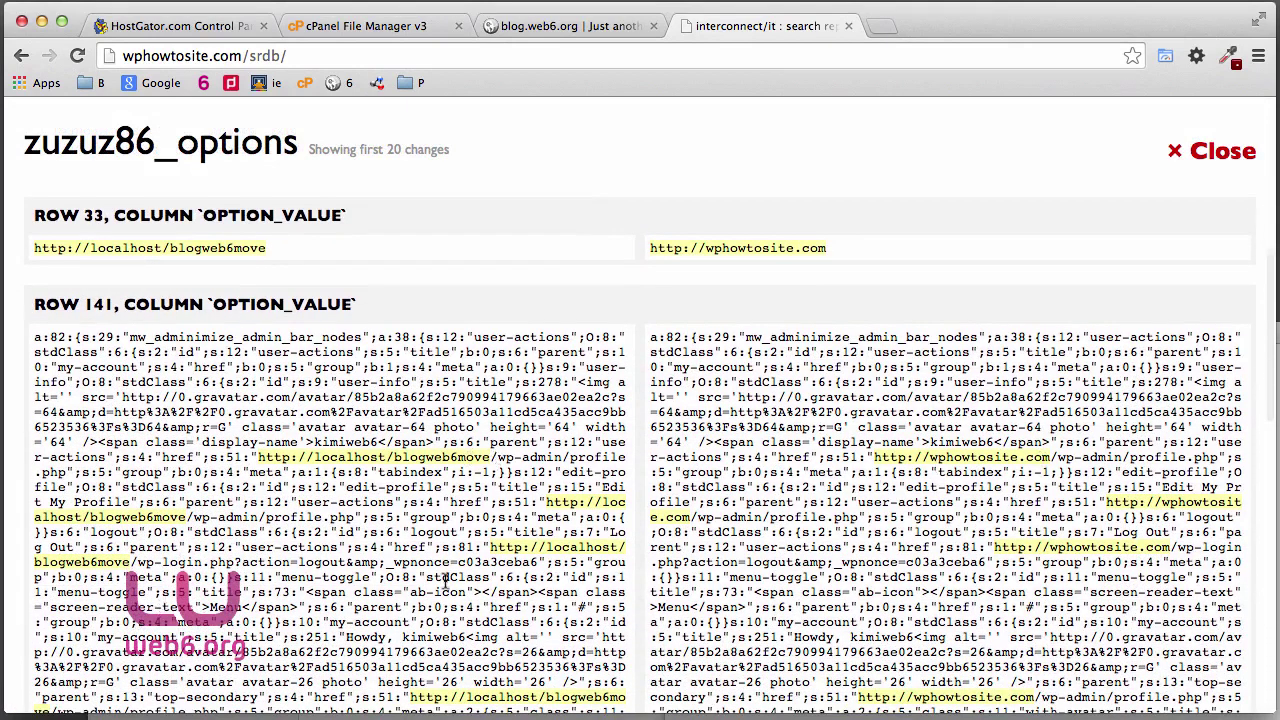
scroll(446, 580, "down", 2)
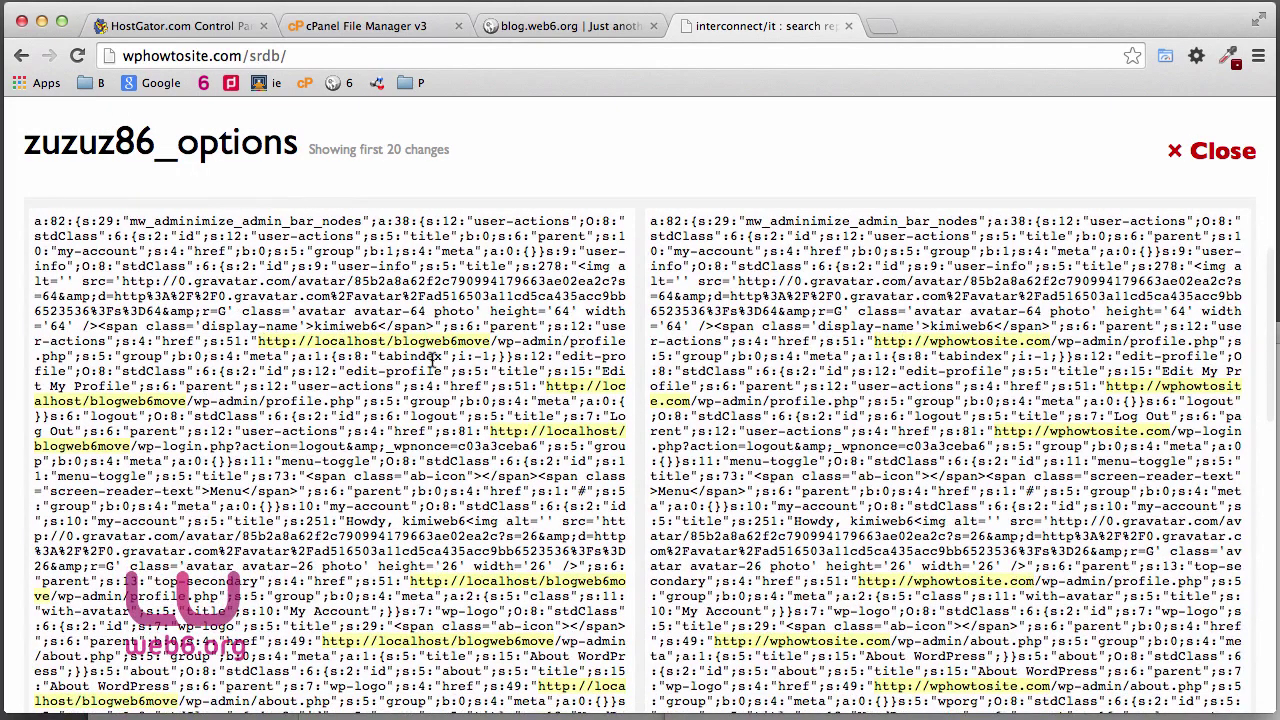
scroll(431, 364, "up", 4)
left_click(1213, 150)
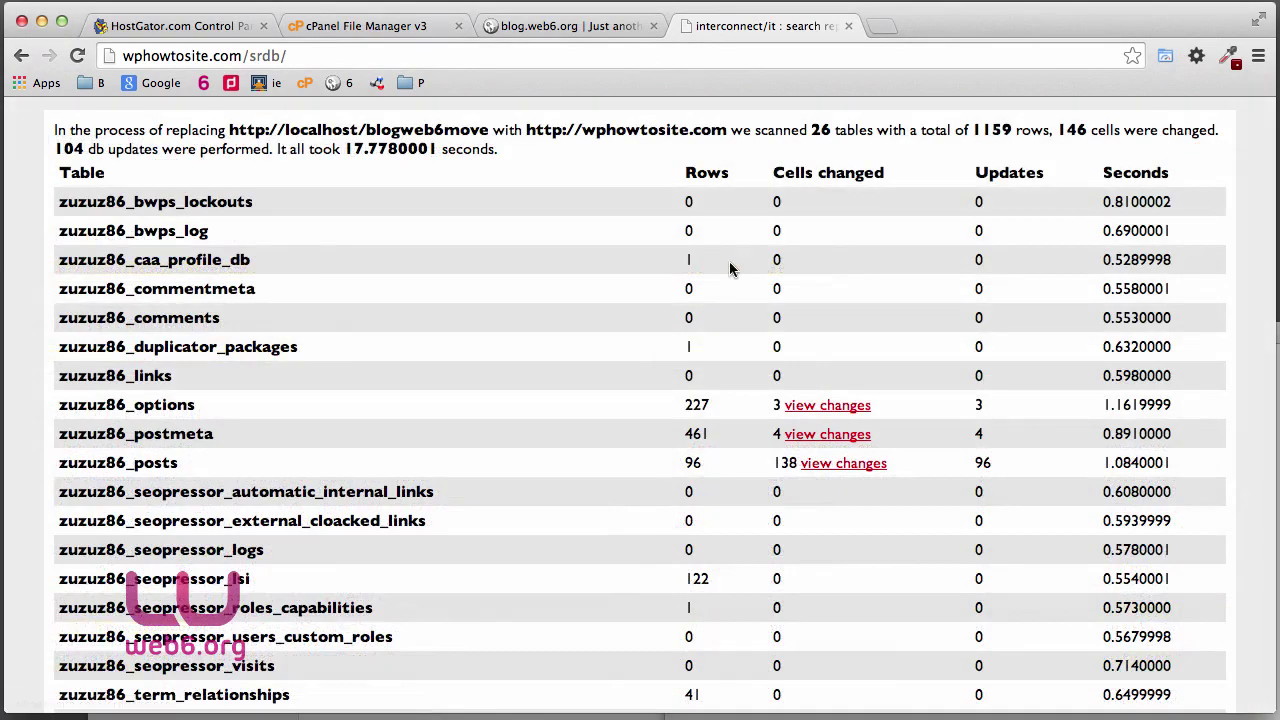
Load wphowtosite.com in a new tab and open the IMAGE post, which shows a 404.
left_click(880, 25)
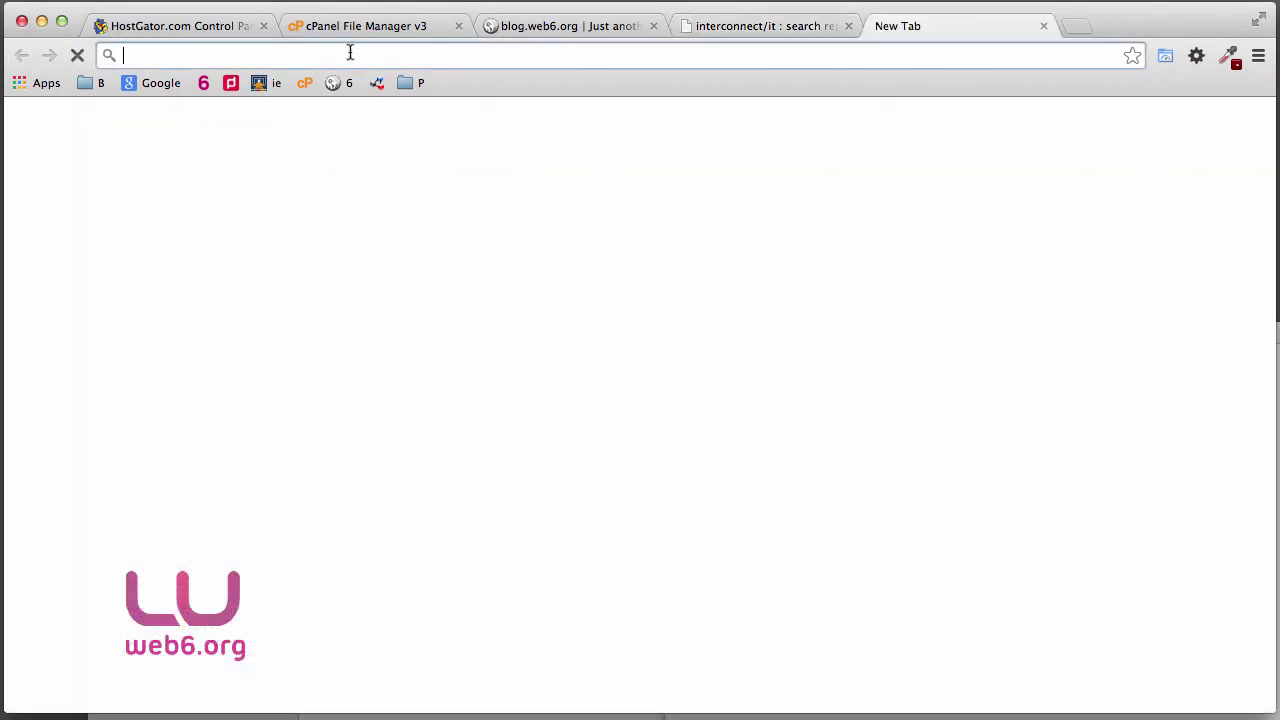
type("wphowtosite.com")
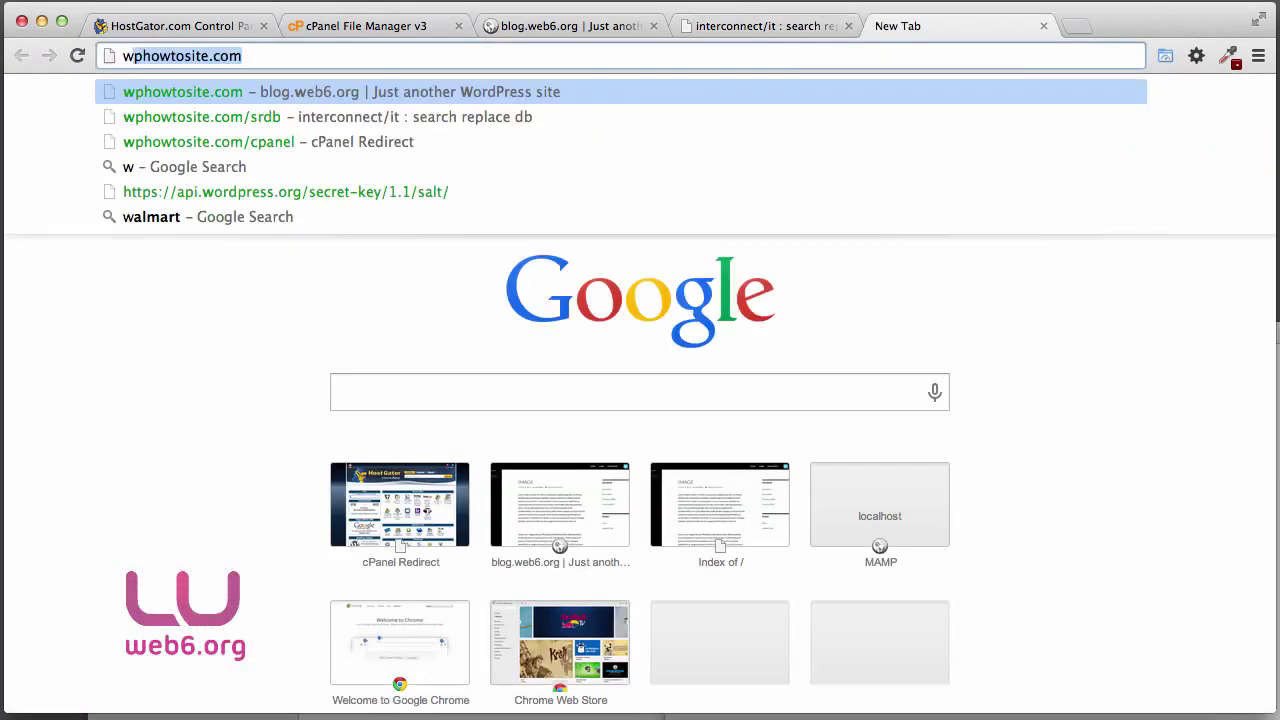
key("Return")
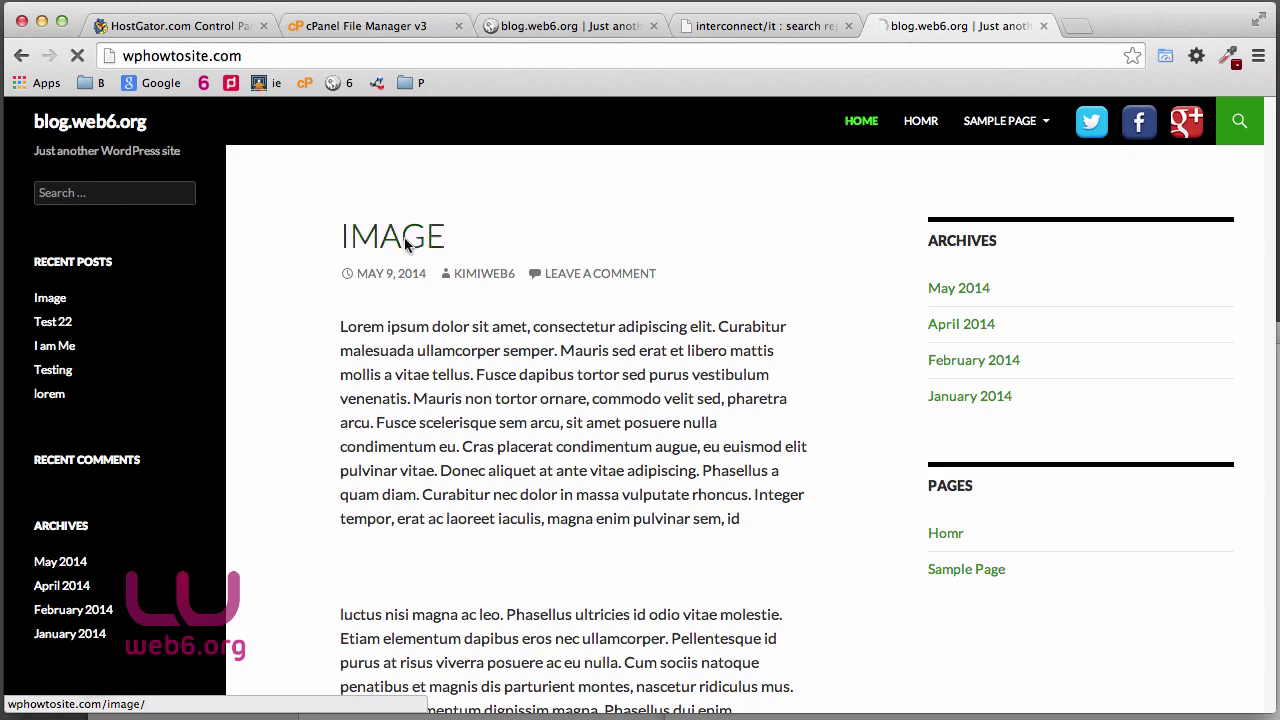
left_click(407, 241)
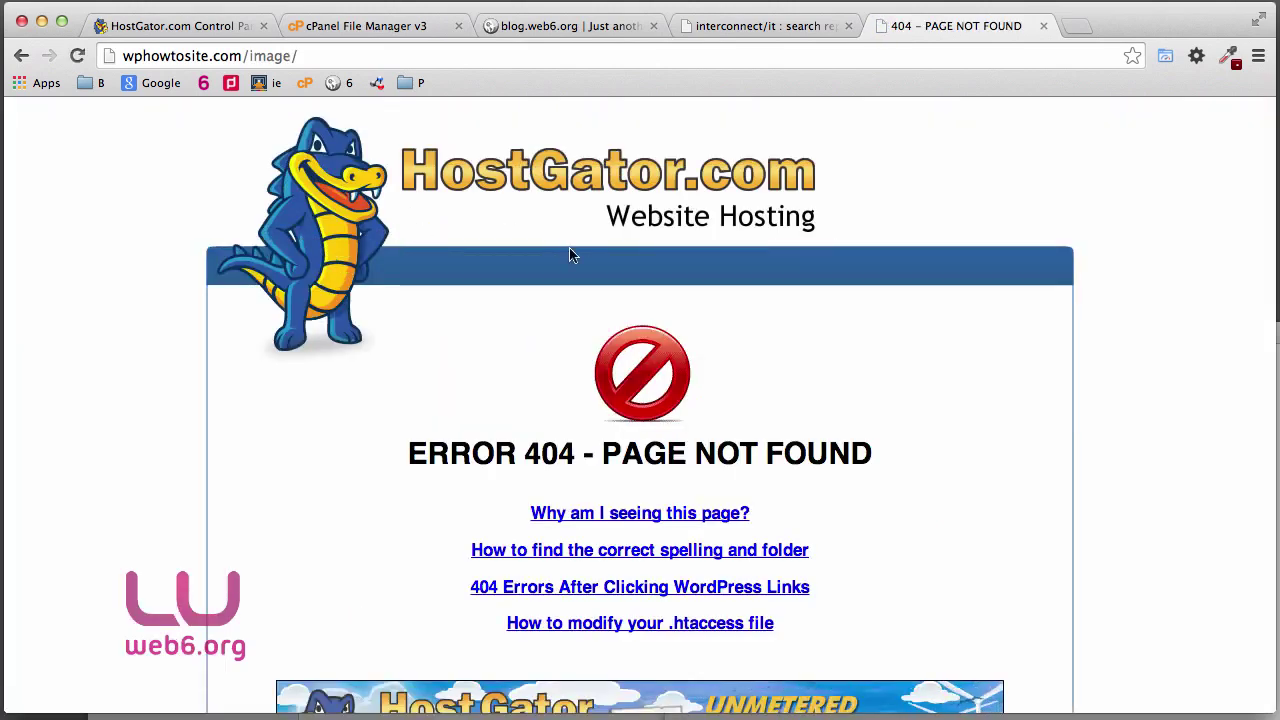
Go to wphowtosite.com/wp-admin in a new tab and log in with the saved credentials.
left_click(1080, 28)
type("wph")
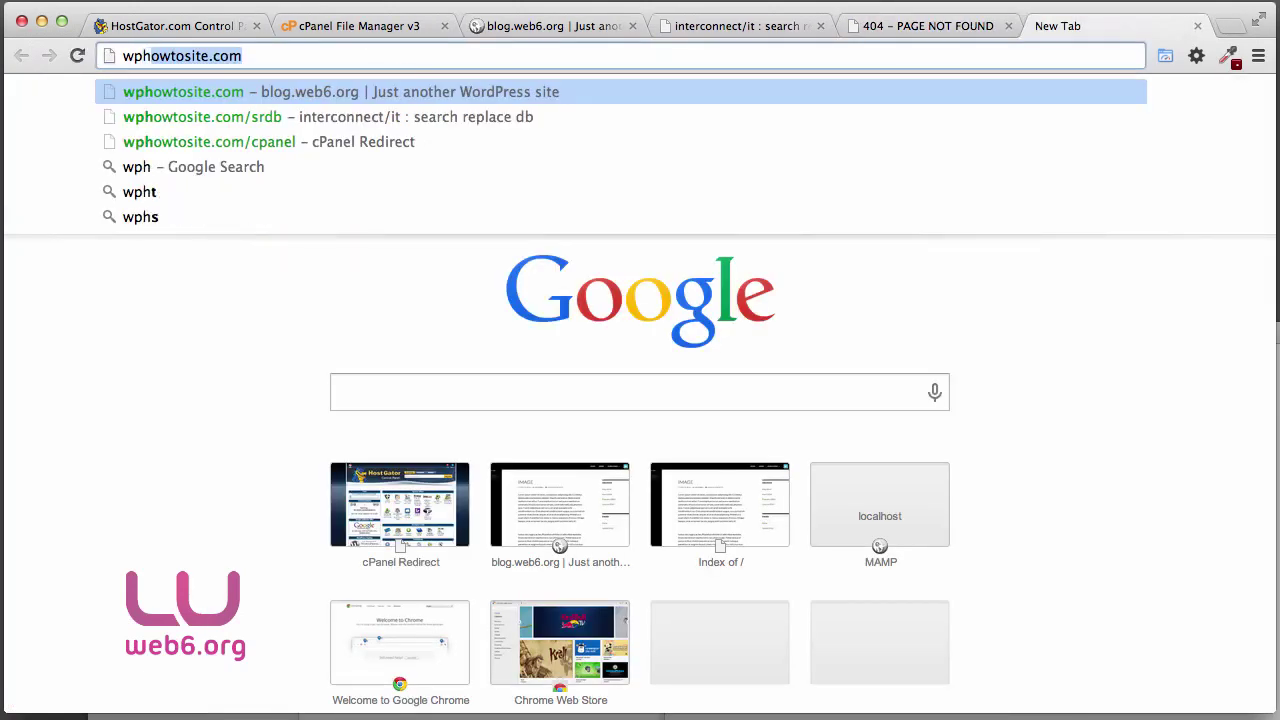
left_click(305, 55)
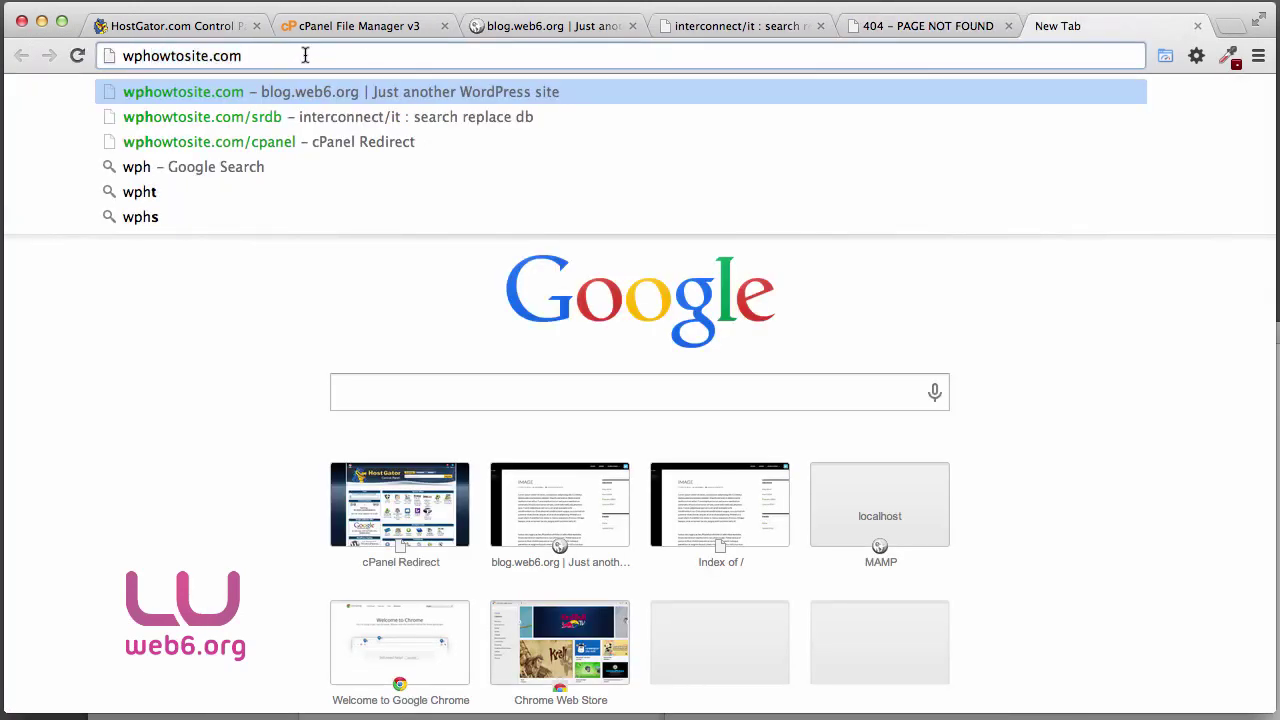
type("/wp-admi")
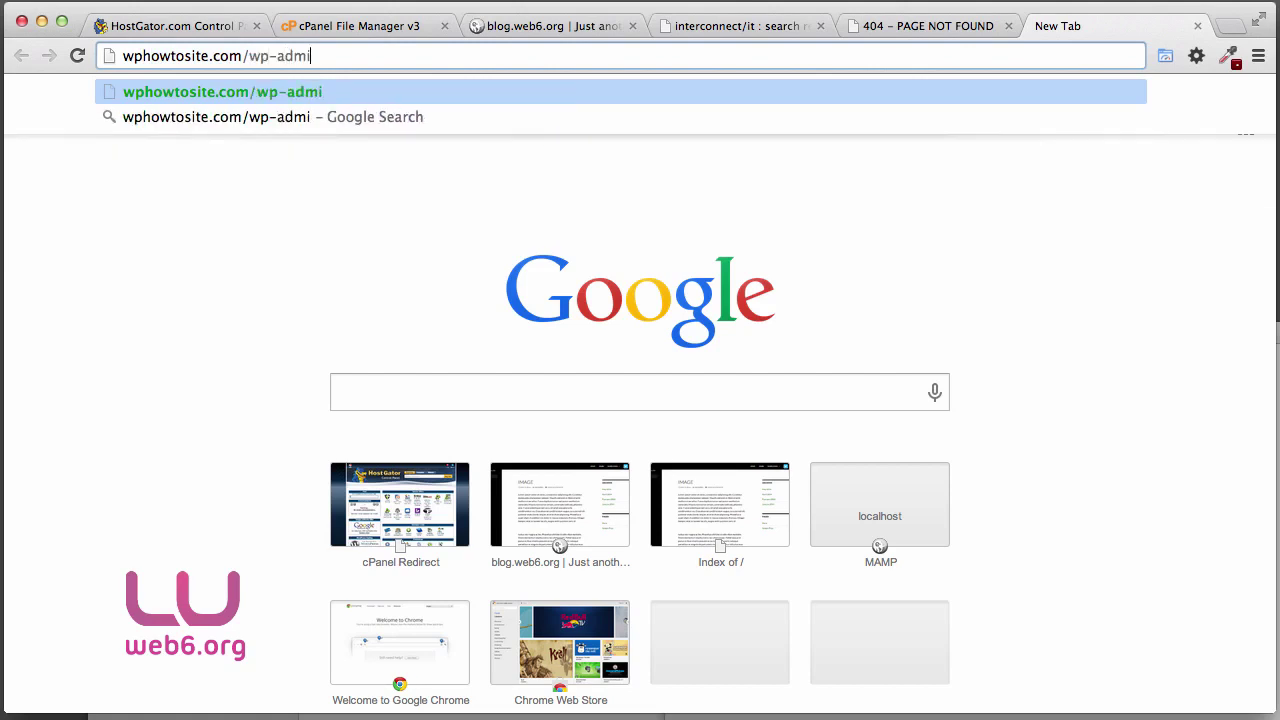
type("n")
key("Return")
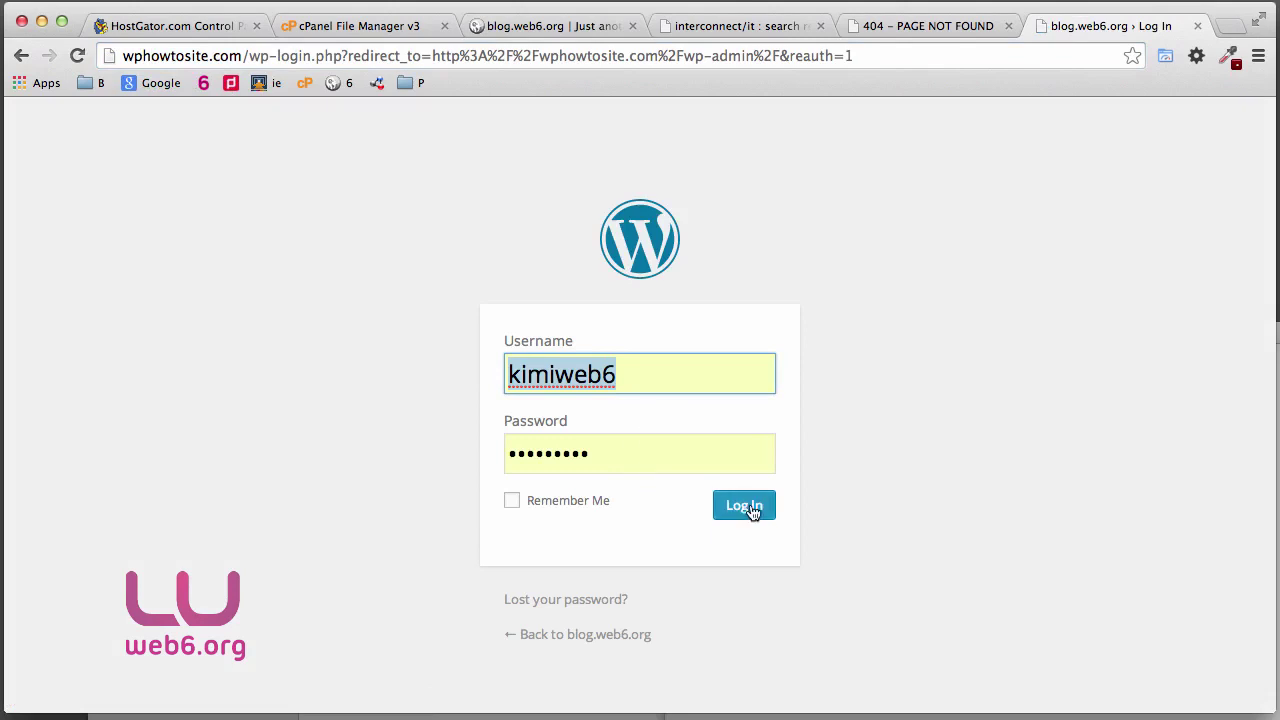
left_click(746, 507)
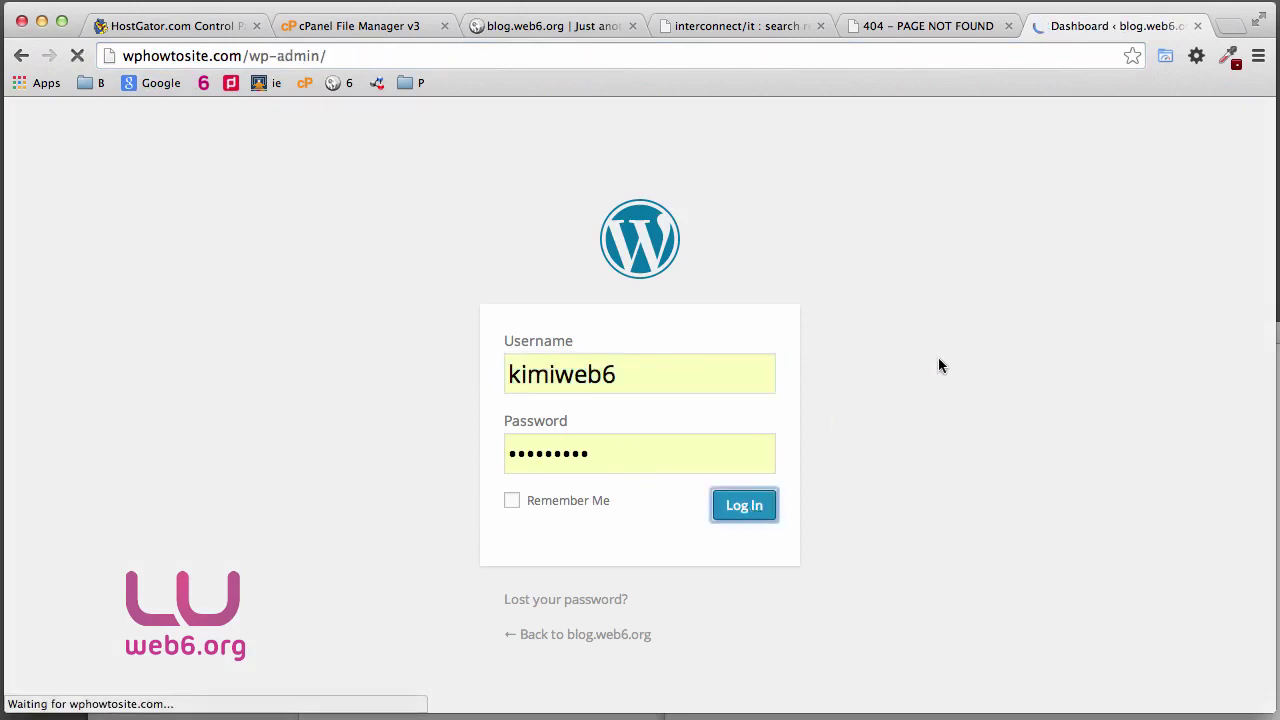
Save the Permalink Settings again with the Post name structure selected.
scroll(938, 358, "down", 5)
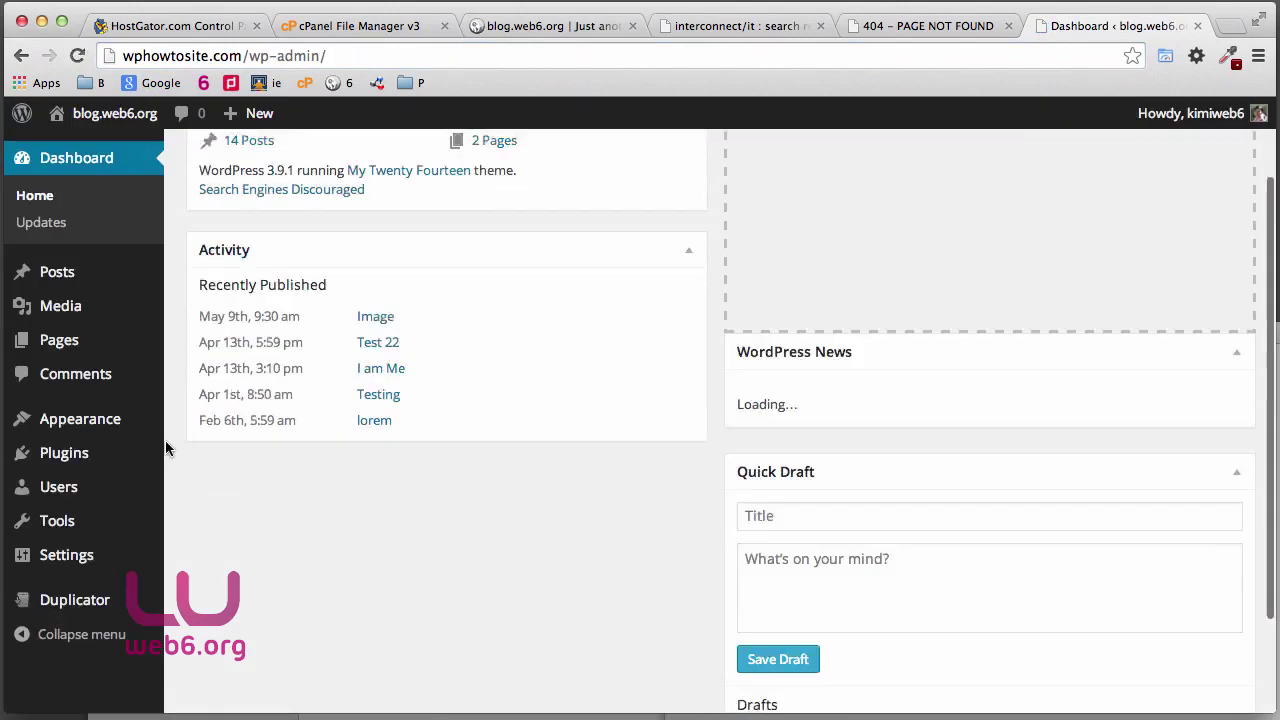
mouse_move(80, 563)
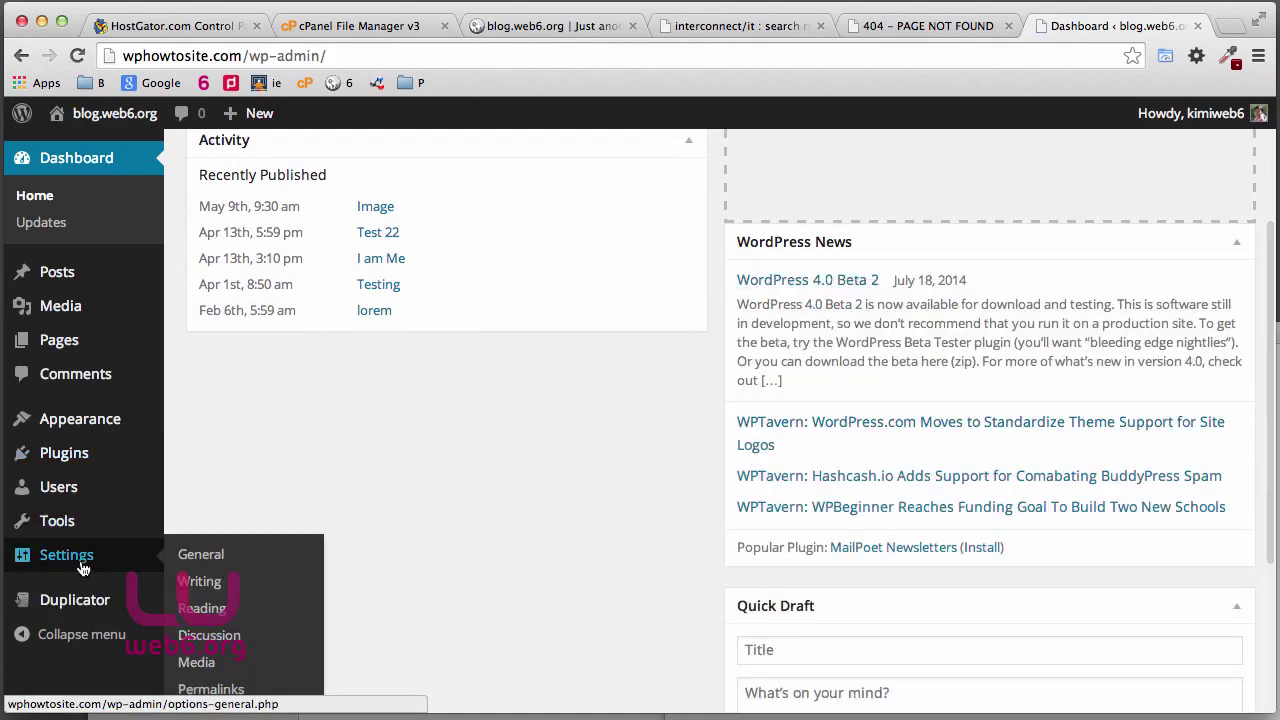
scroll(275, 626, "down", 2)
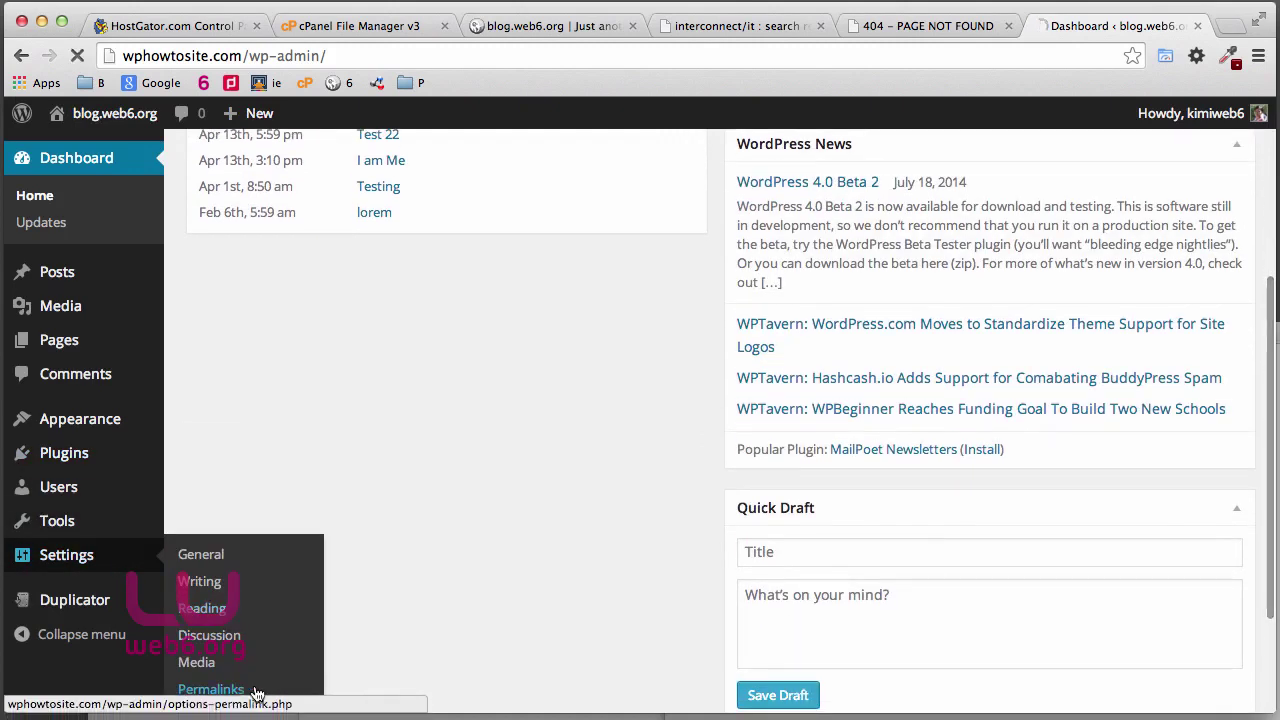
left_click(240, 692)
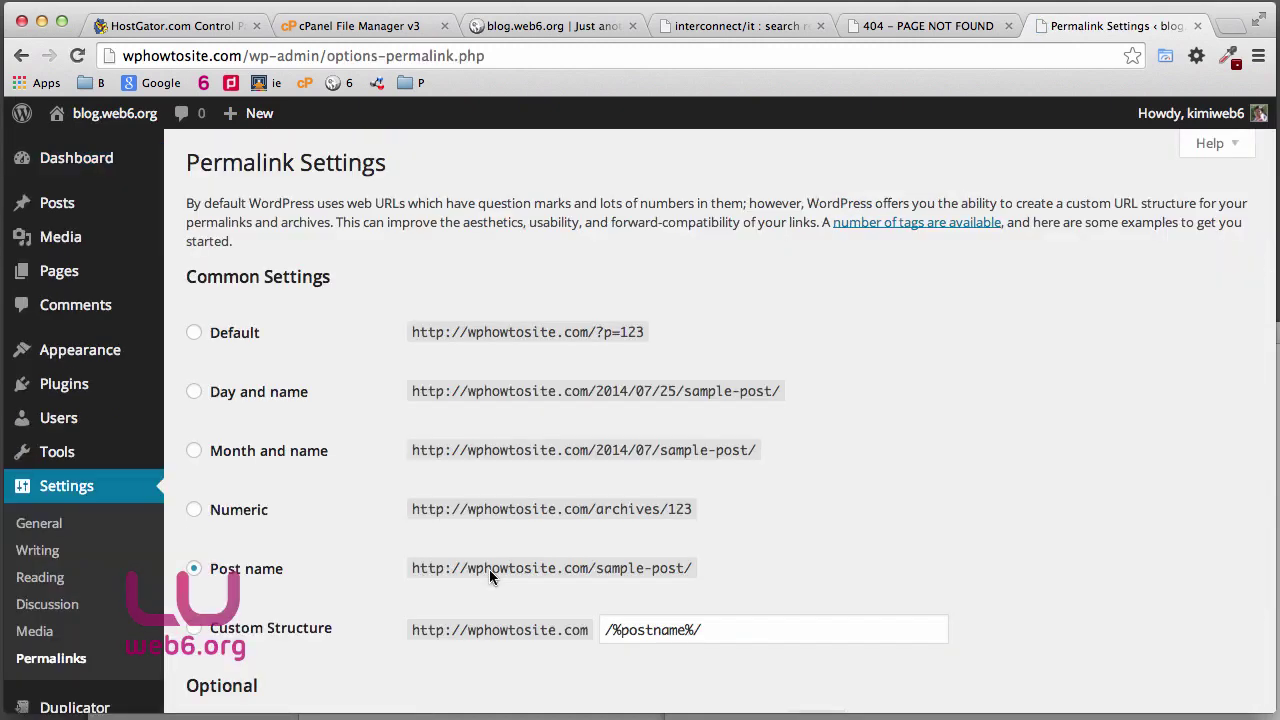
scroll(300, 600, "down", 5)
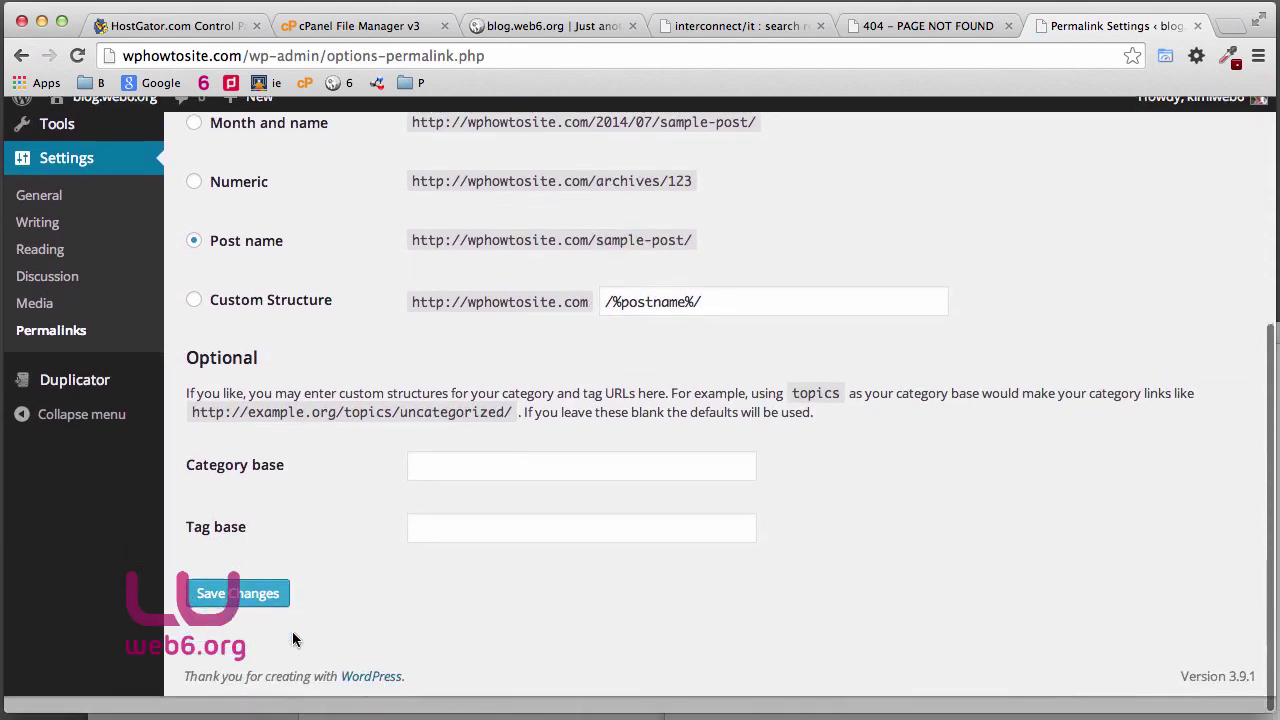
left_click(250, 610)
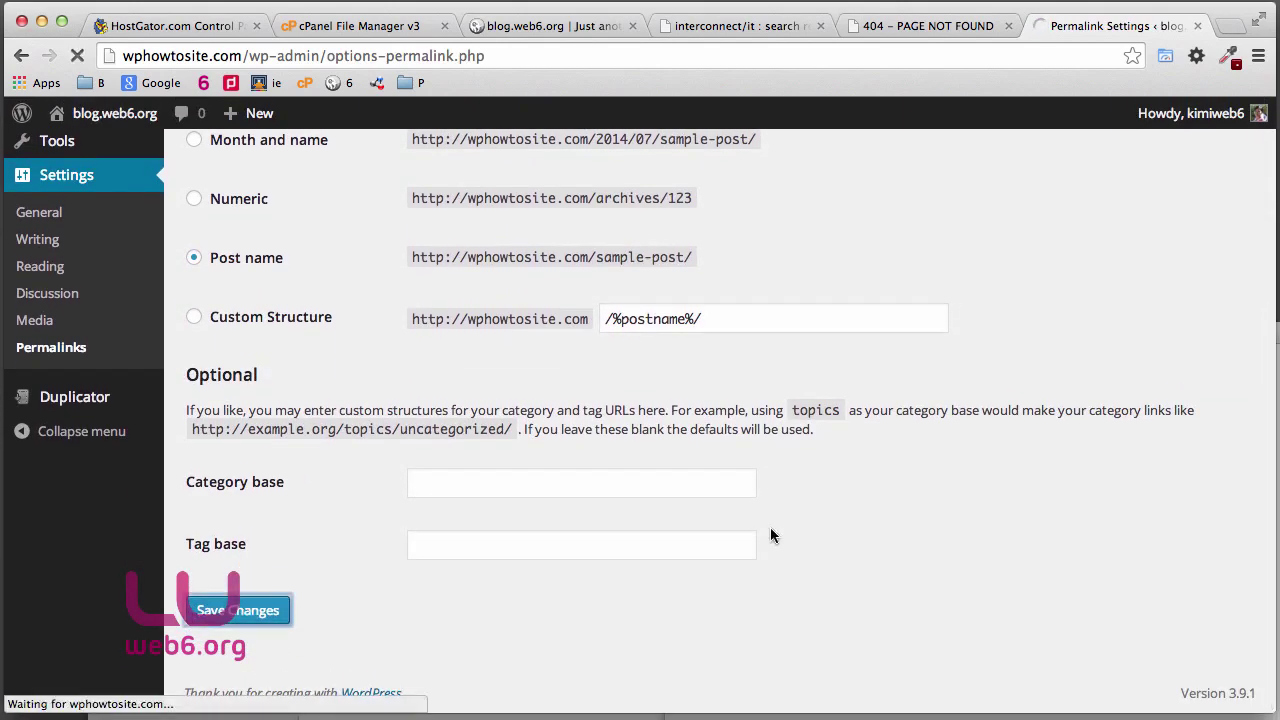
Reload the previously broken IMAGE post to check it now loads.
left_click(930, 26)
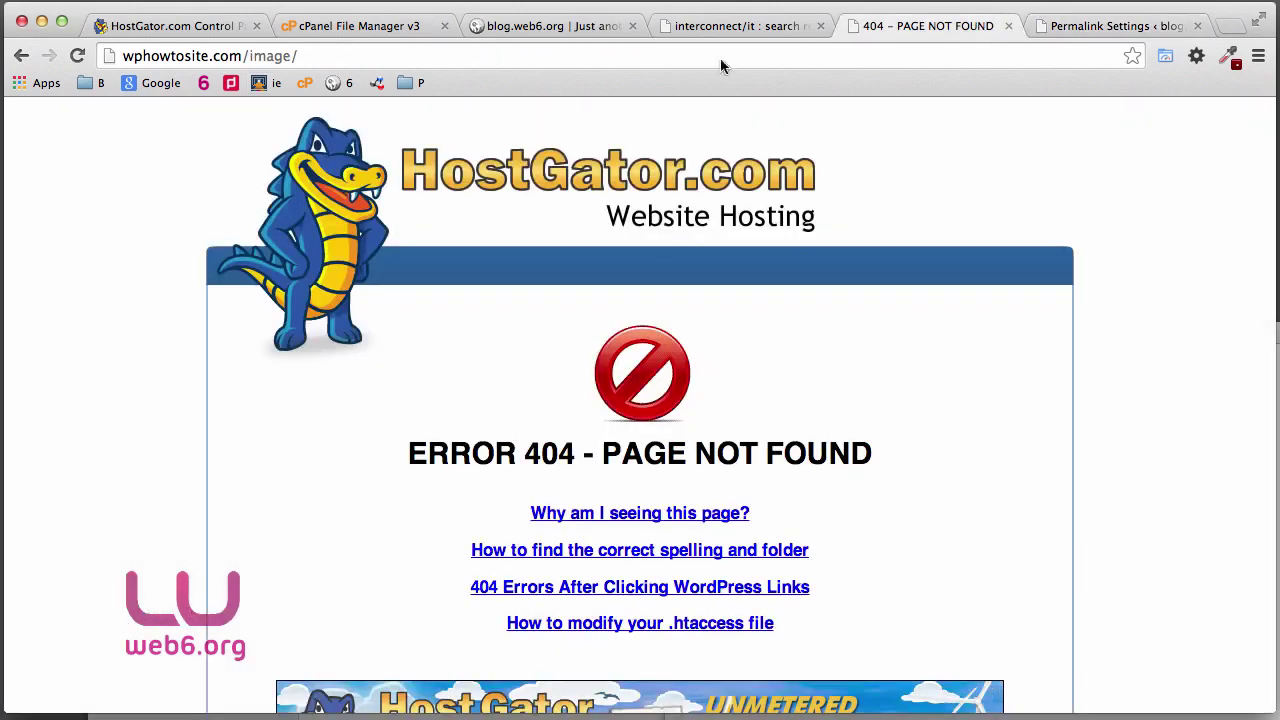
left_click(77, 56)
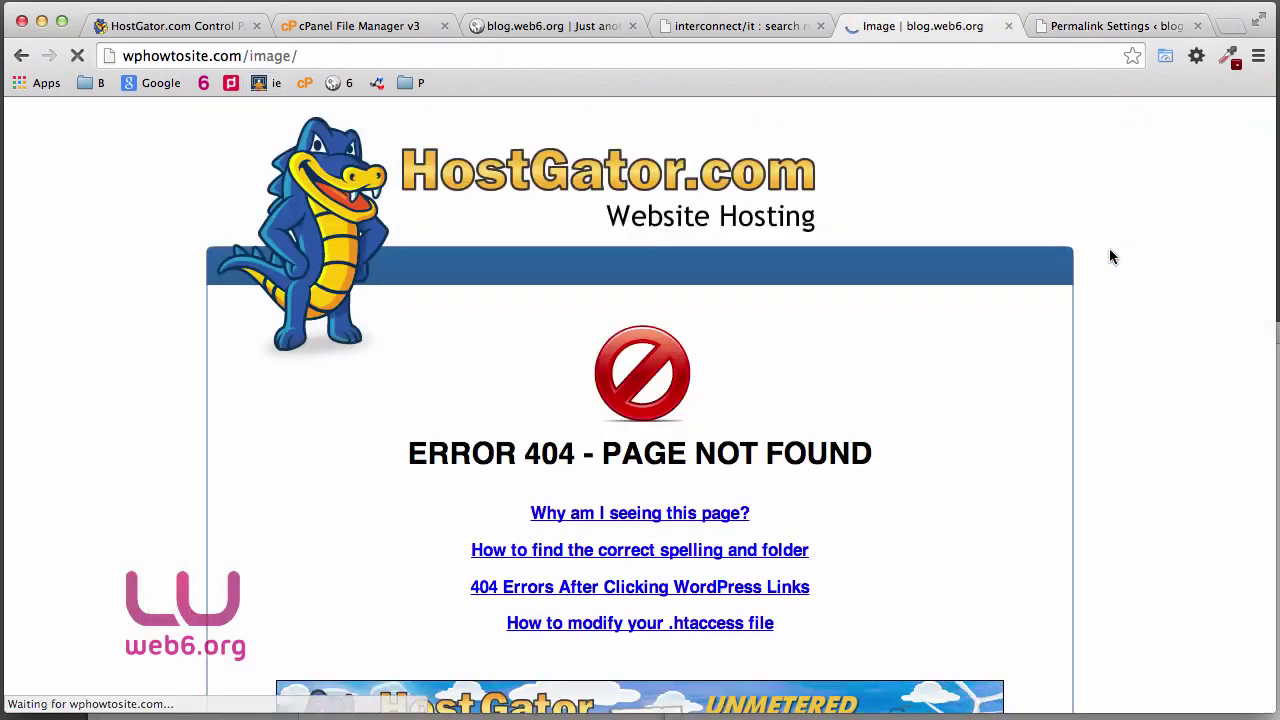
scroll(755, 481, "down", 5)
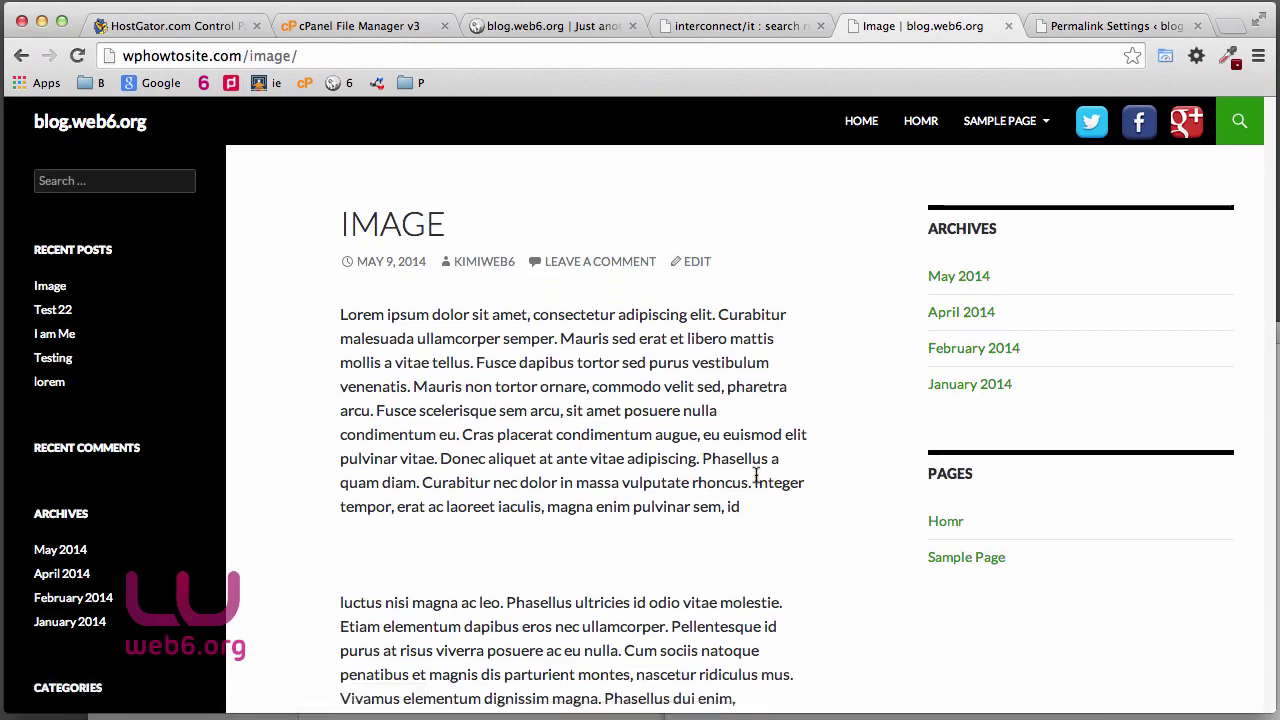
scroll(755, 481, "down", 4)
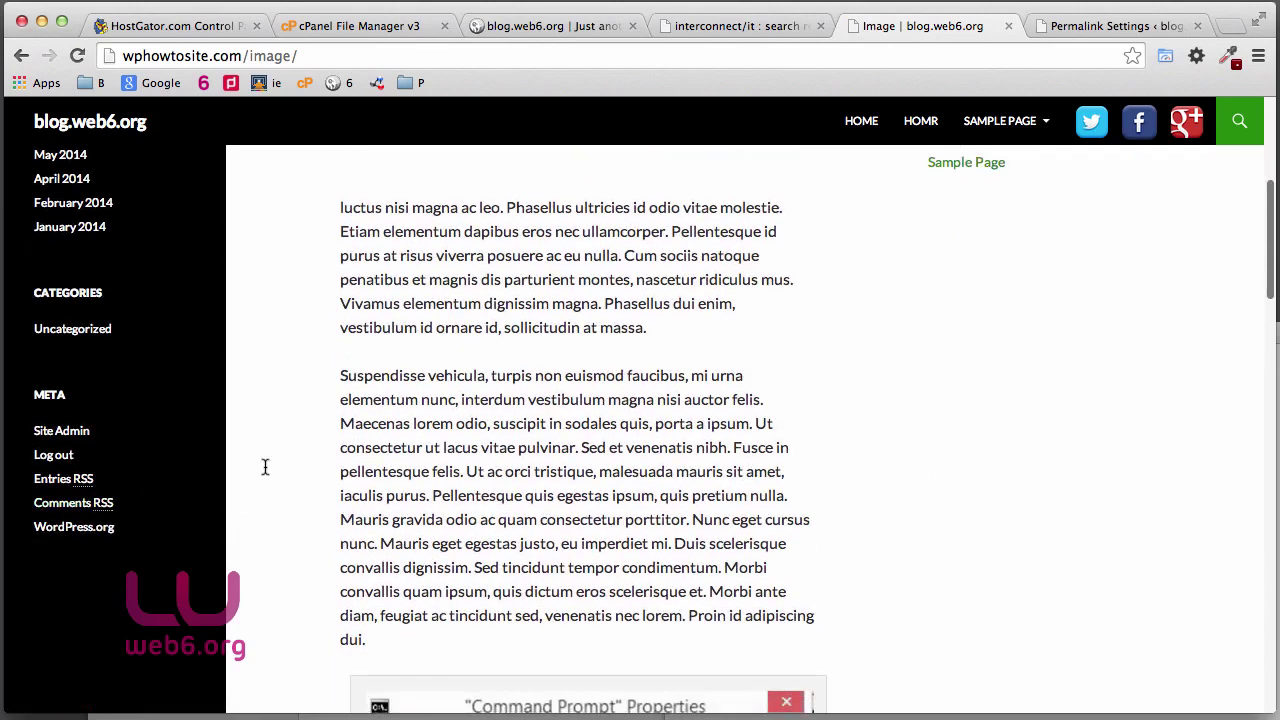
scroll(995, 390, "up", 10)
Open Sample Page, Test 22 and Image on wphowtosite.com to confirm each loads.
left_click(998, 121)
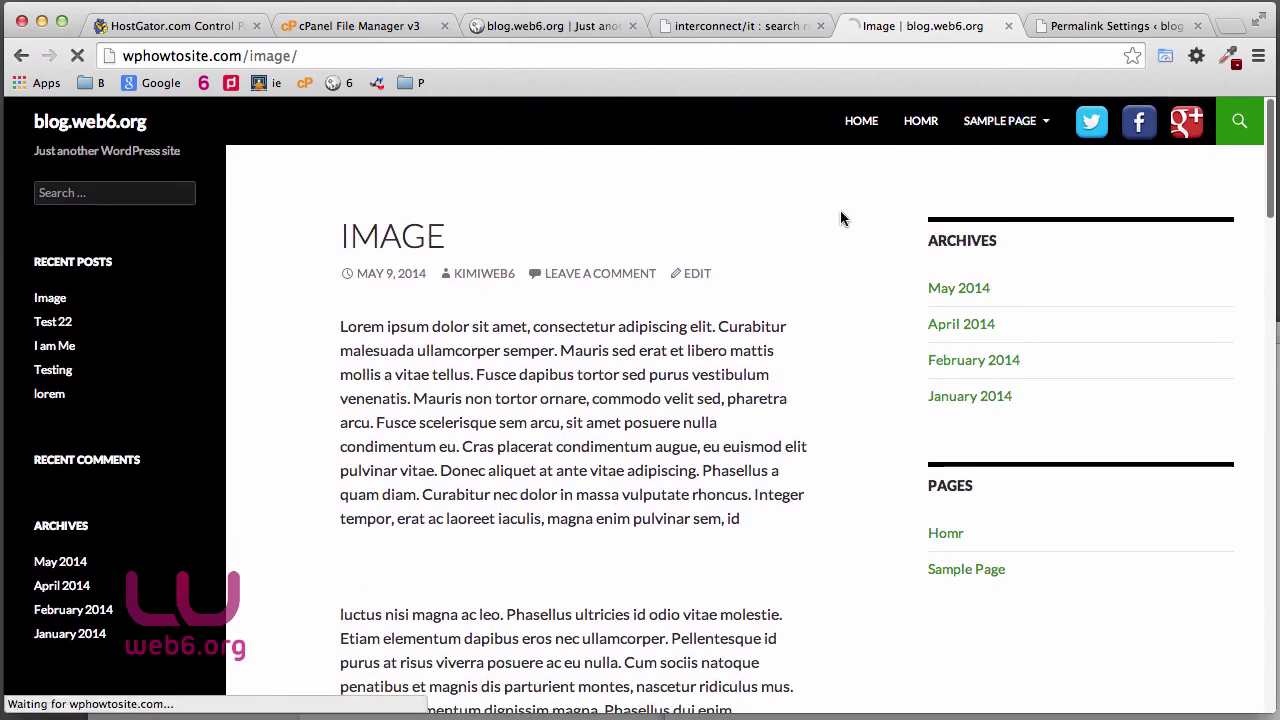
left_click(50, 323)
scroll(825, 405, "down", 15)
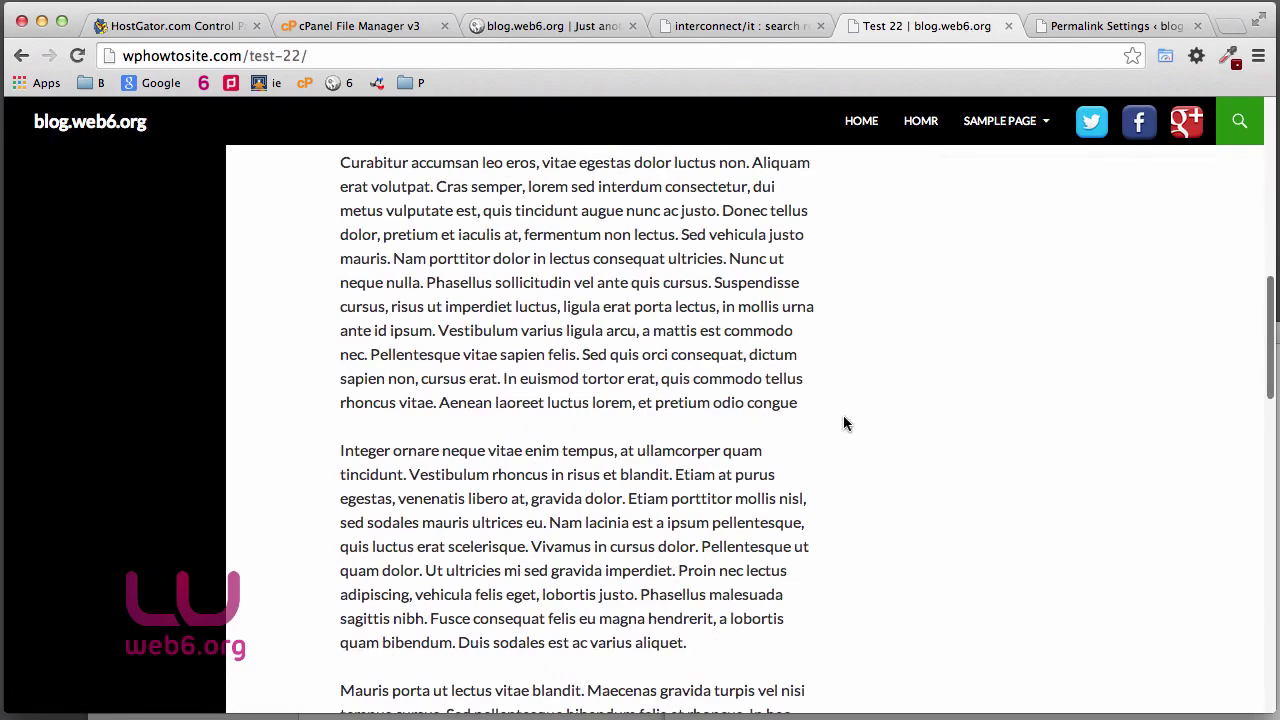
scroll(843, 415, "up", 15)
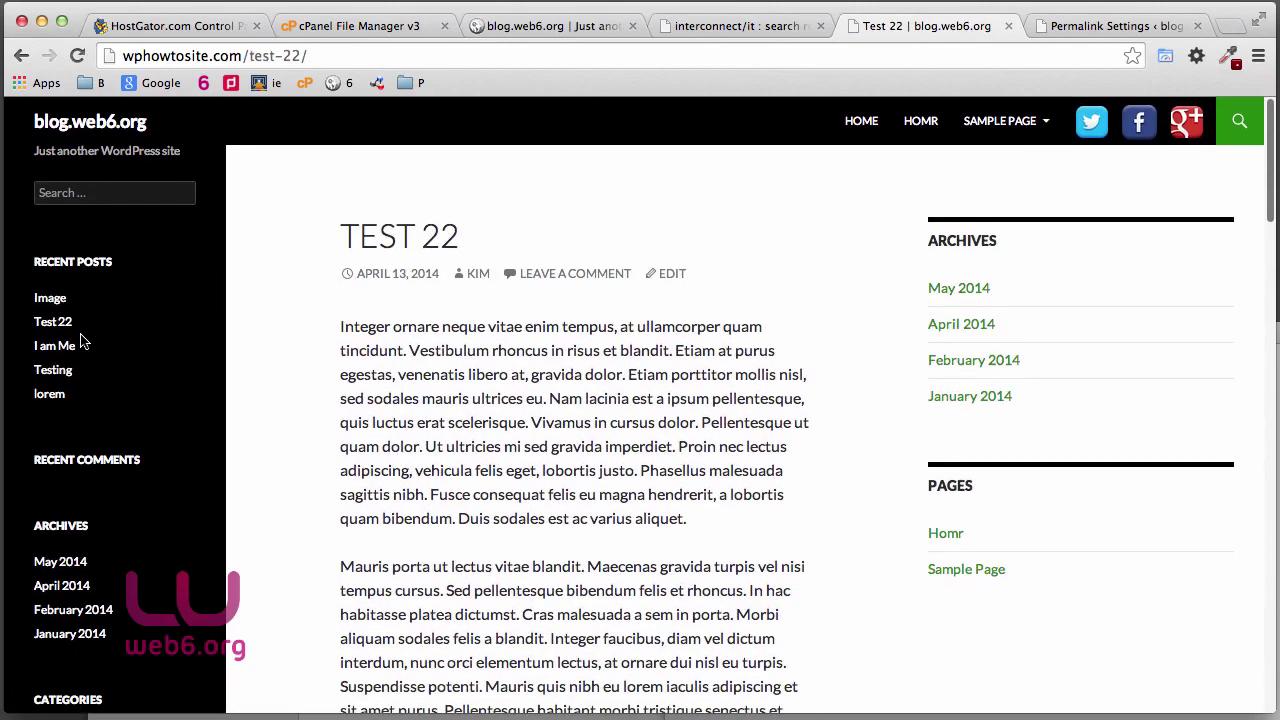
left_click(52, 299)
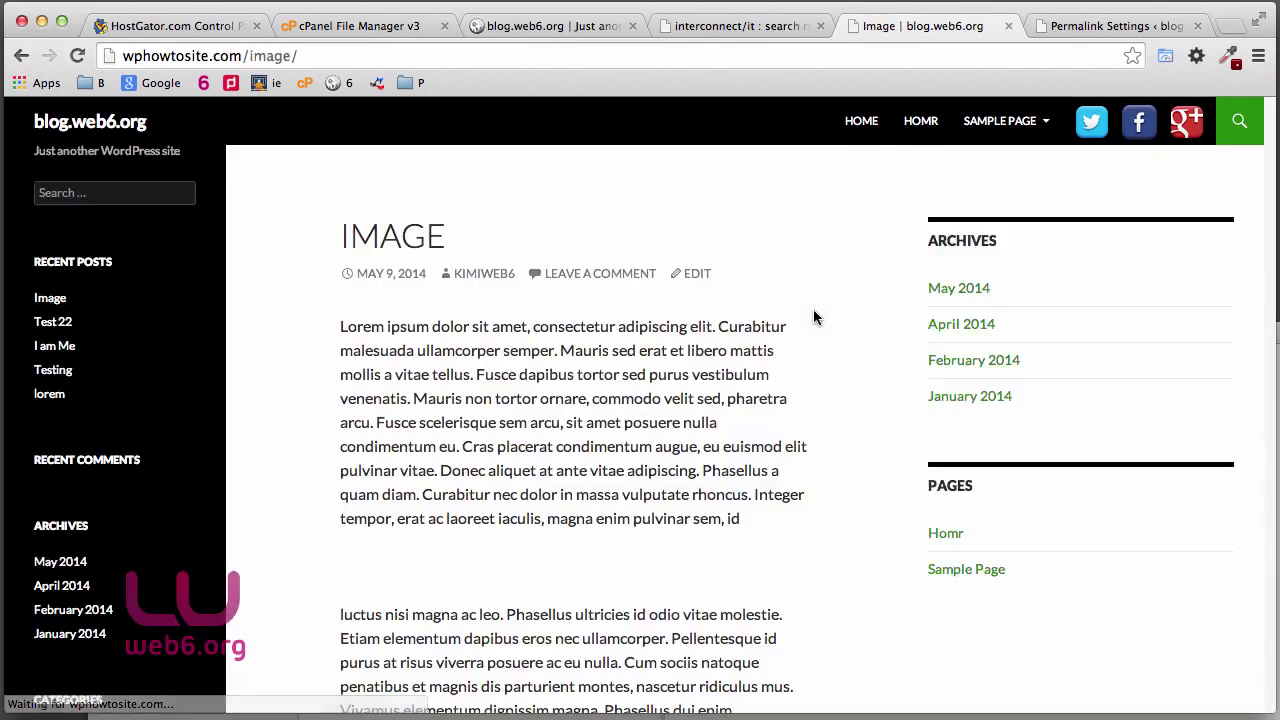
scroll(675, 412, "down", 20)
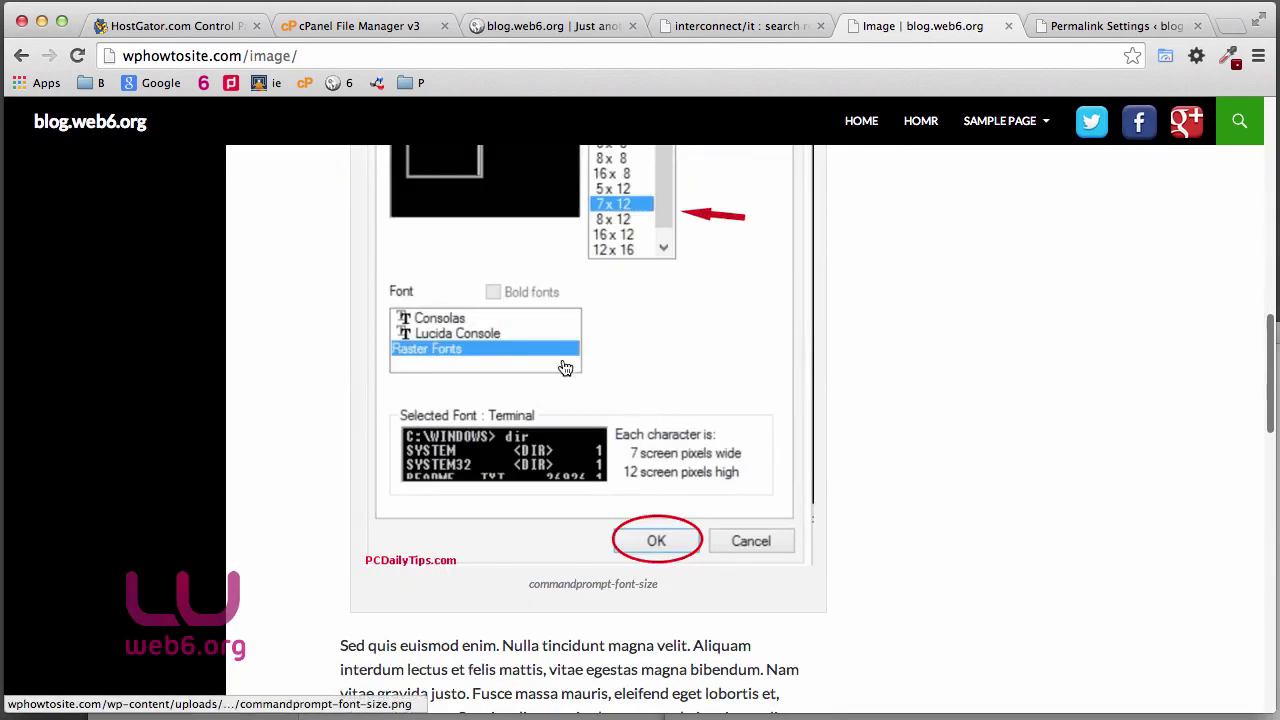
scroll(822, 427, "down", 15)
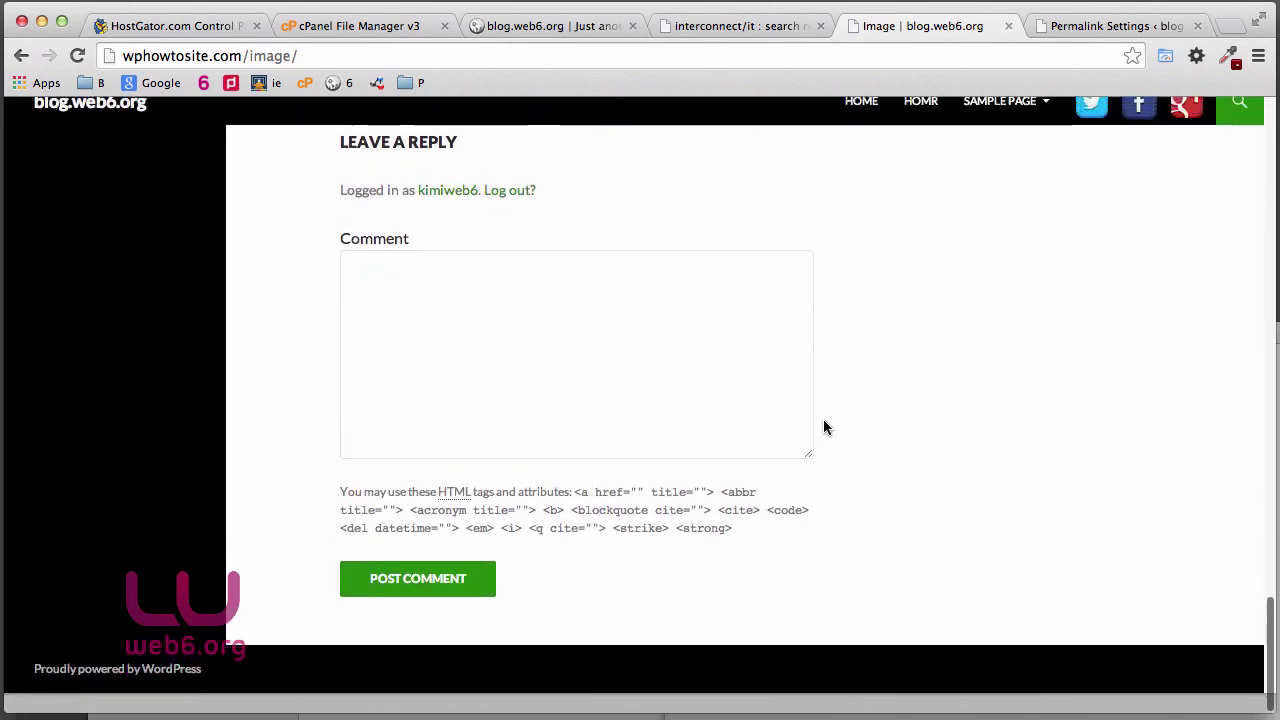
Glance at the local blog copy and Permalink Settings, then close the live Image post tab.
left_click(571, 33)
scroll(697, 470, "down", 10)
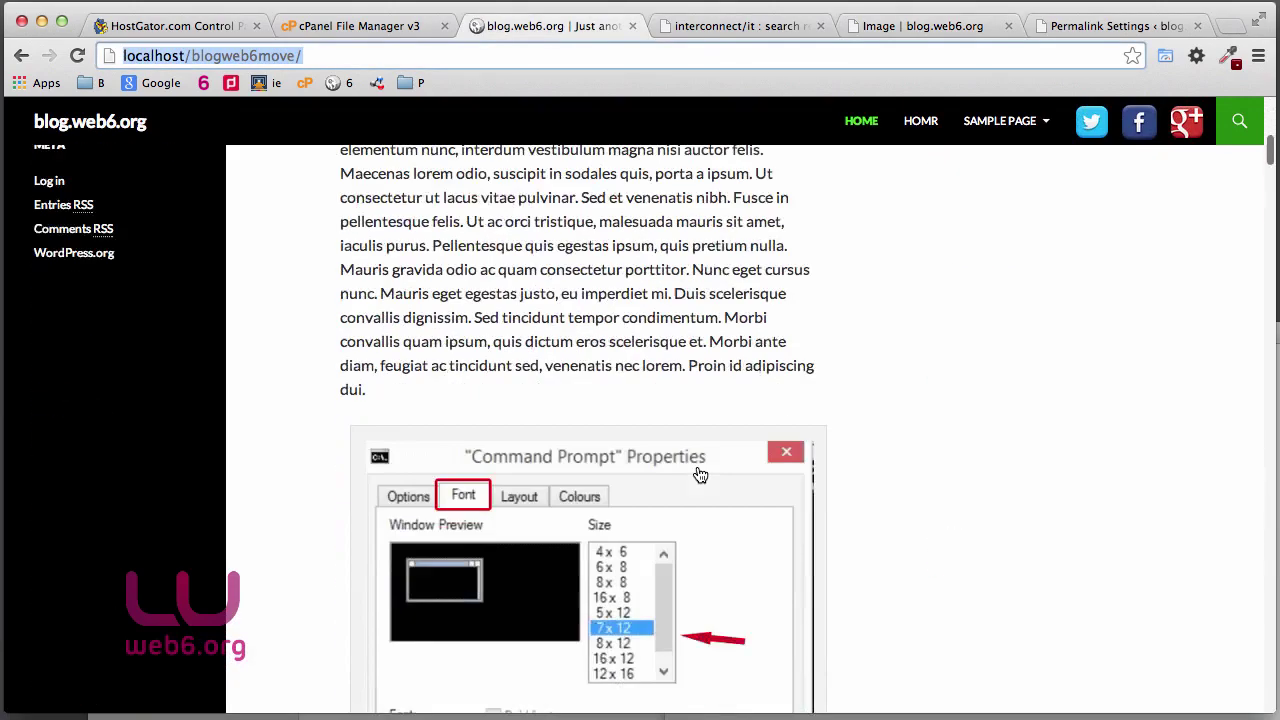
left_click(1128, 30)
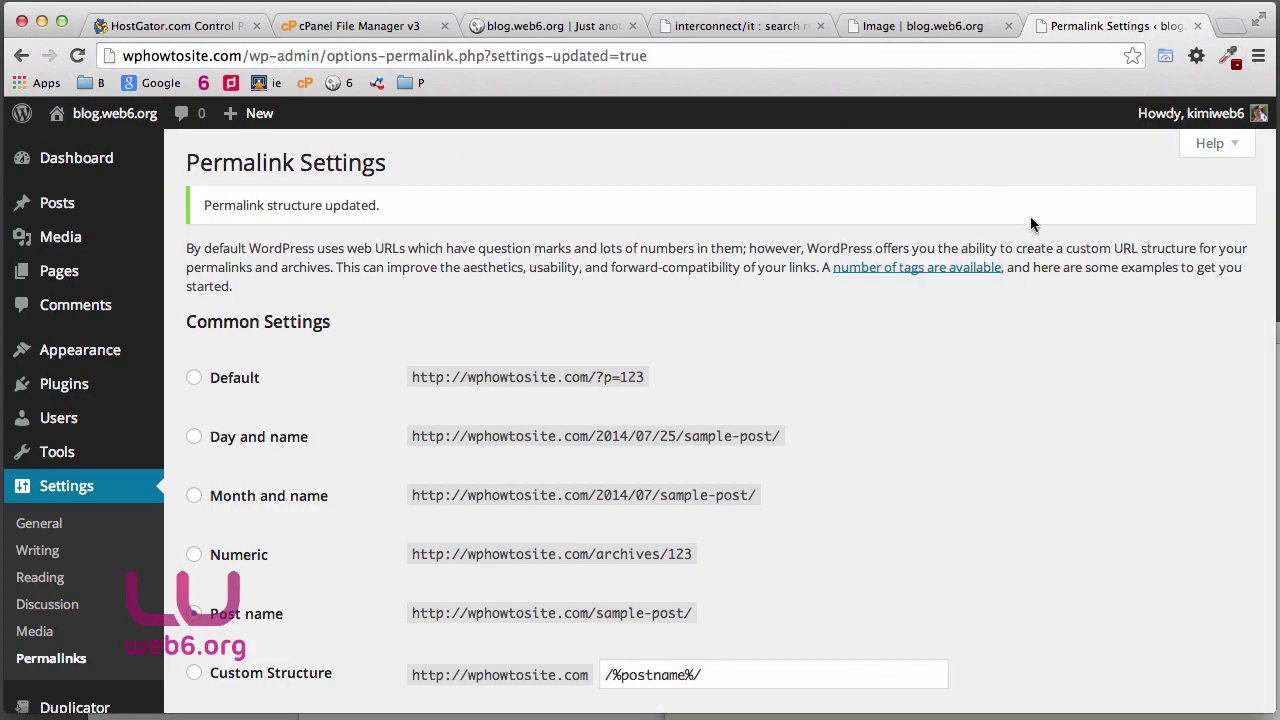
left_click(936, 28)
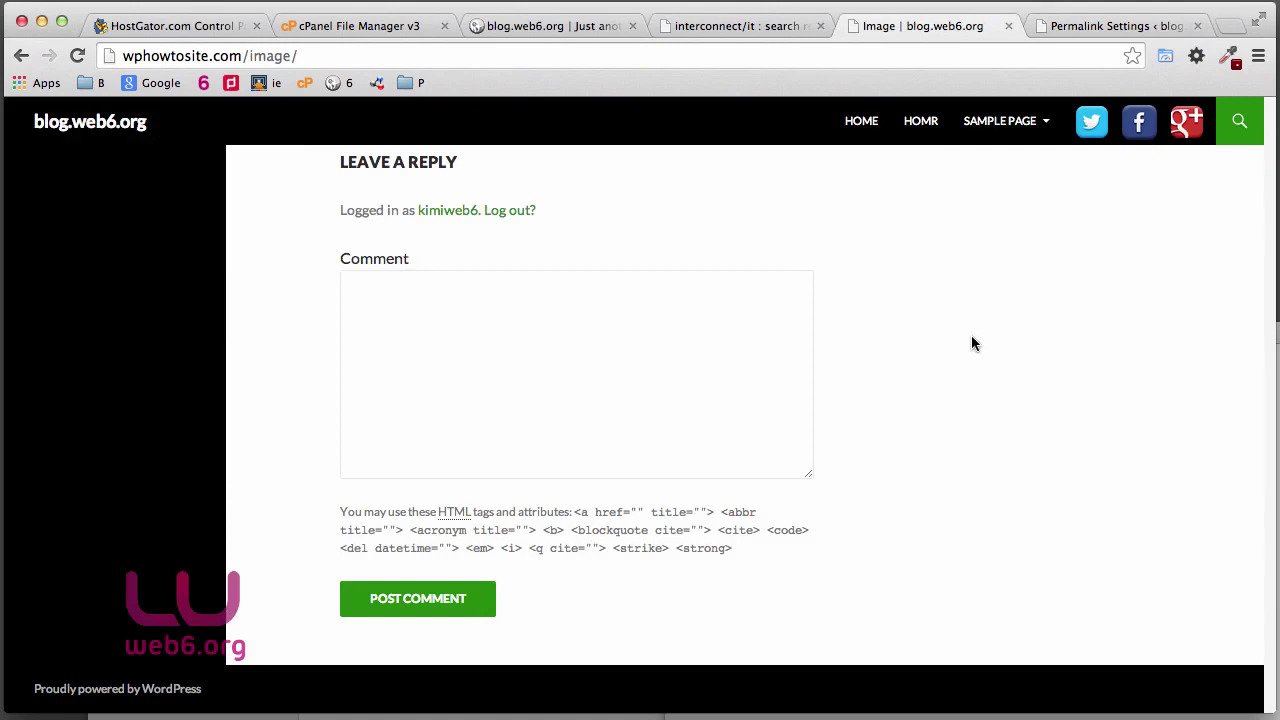
left_click(1008, 26)
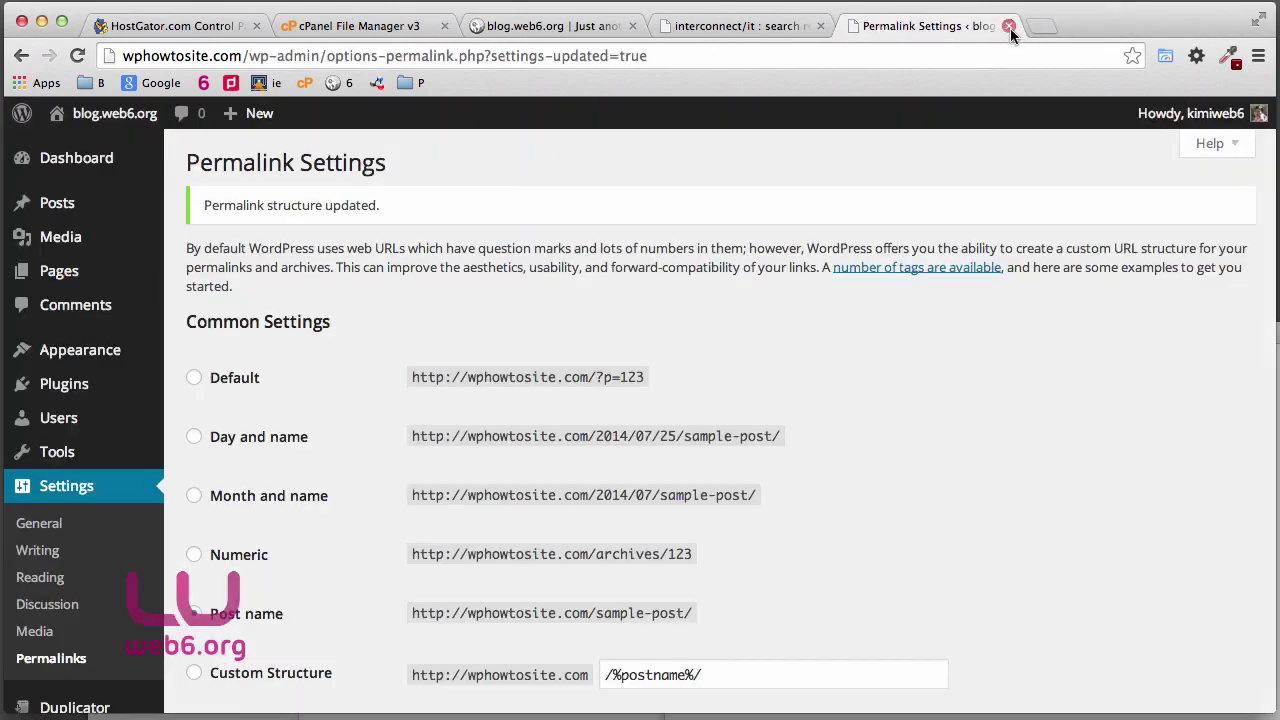
Close Permalink Settings, try srdb's 'delete me' self-removal, then close the Search Replace DB tab.
left_click(1008, 26)
scroll(1141, 393, "down", 5)
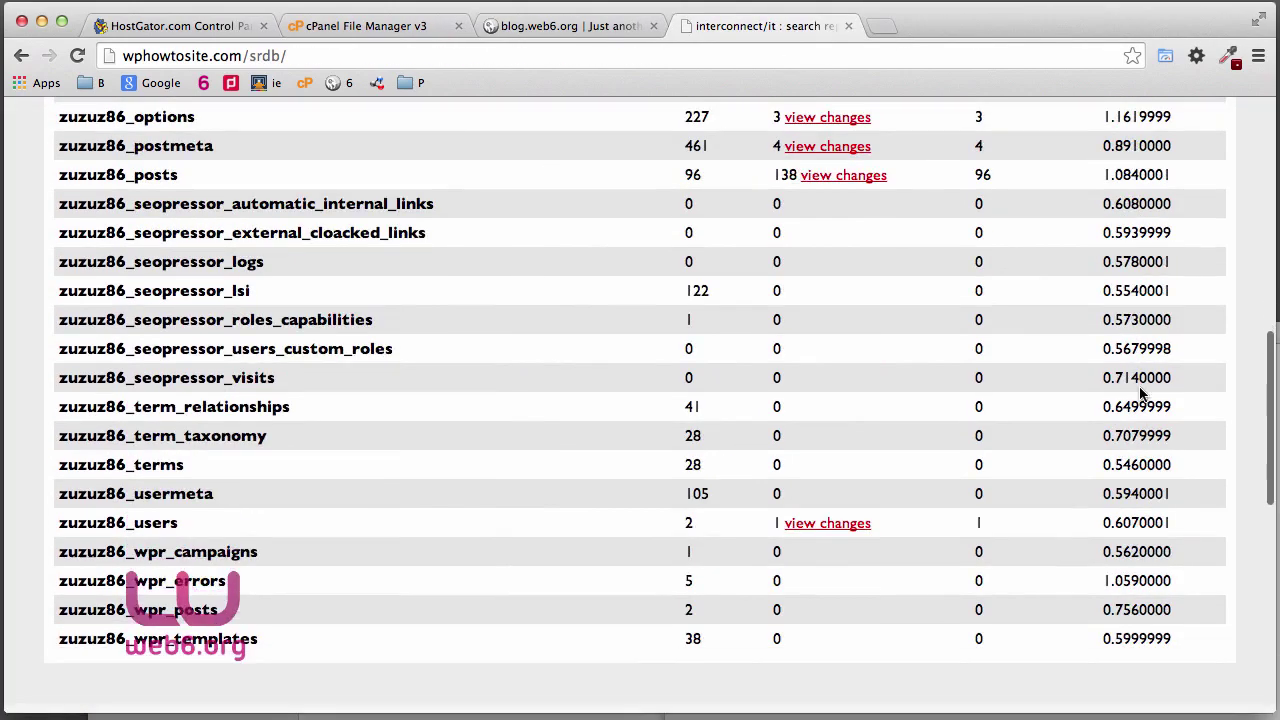
scroll(657, 317, "down", 5)
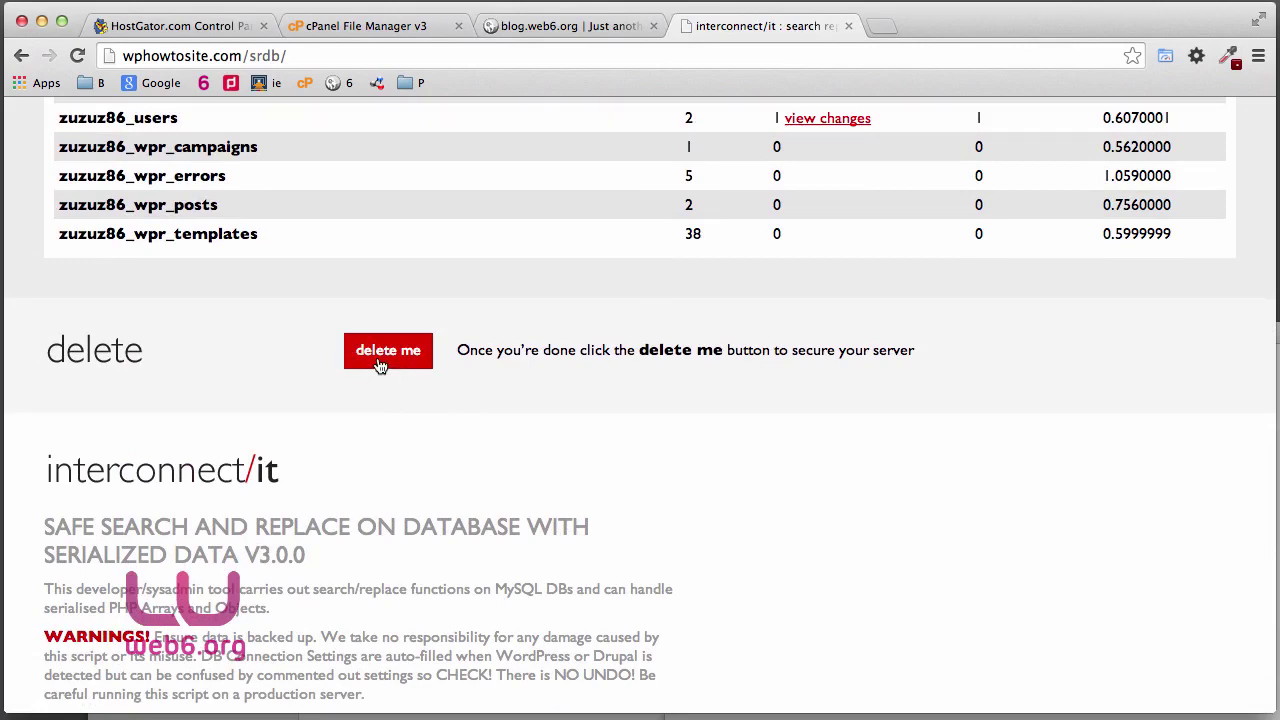
left_click(380, 362)
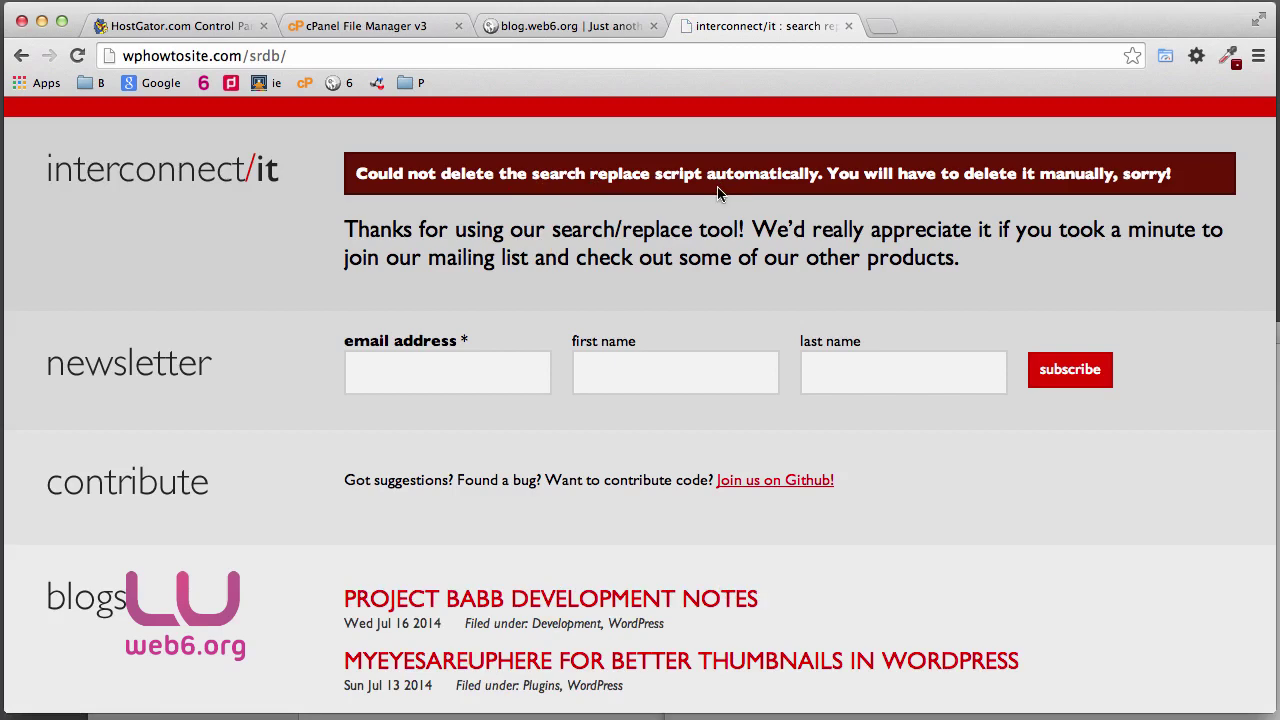
left_click(847, 27)
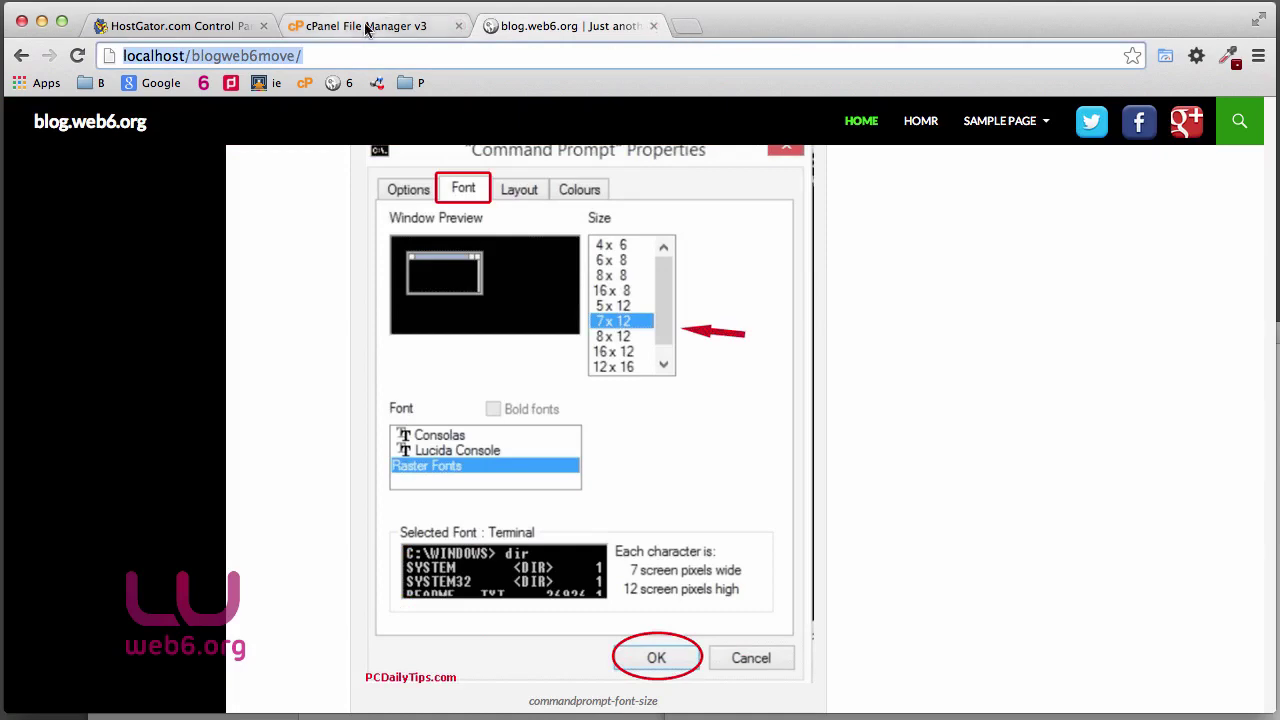
Refresh public_html in cPanel File Manager and delete the srdb folder.
left_click(367, 29)
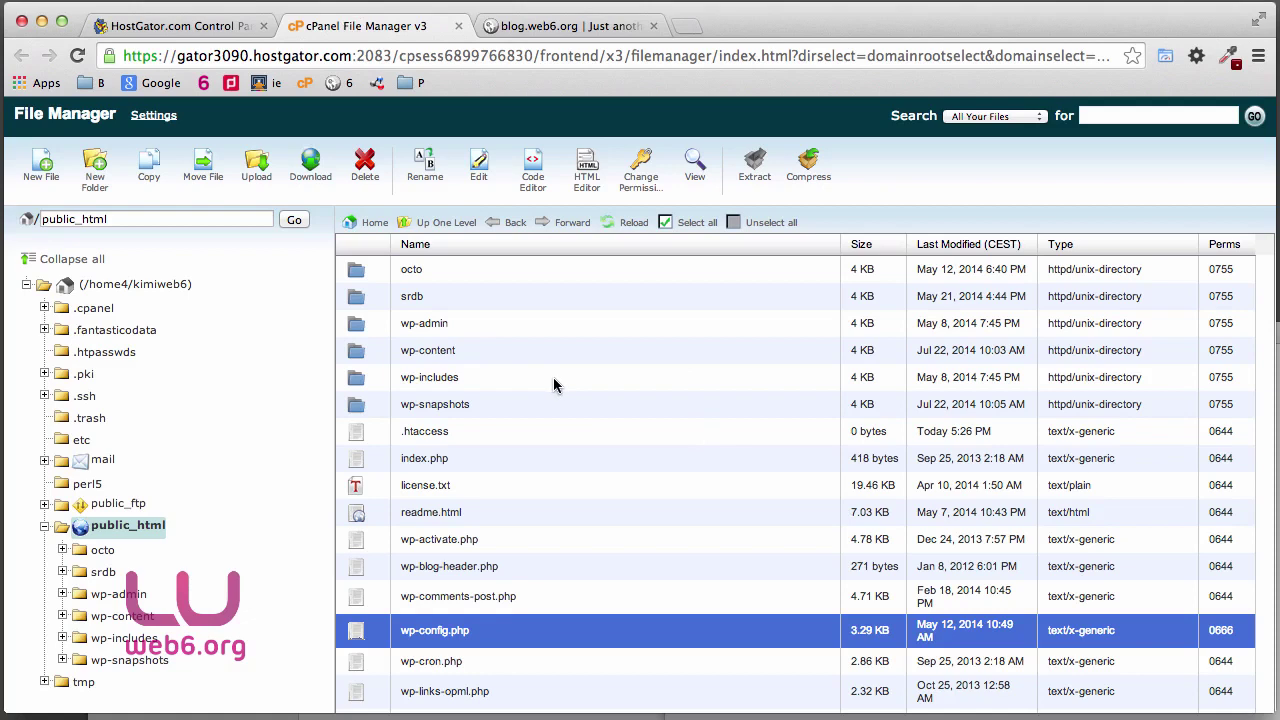
left_click(630, 222)
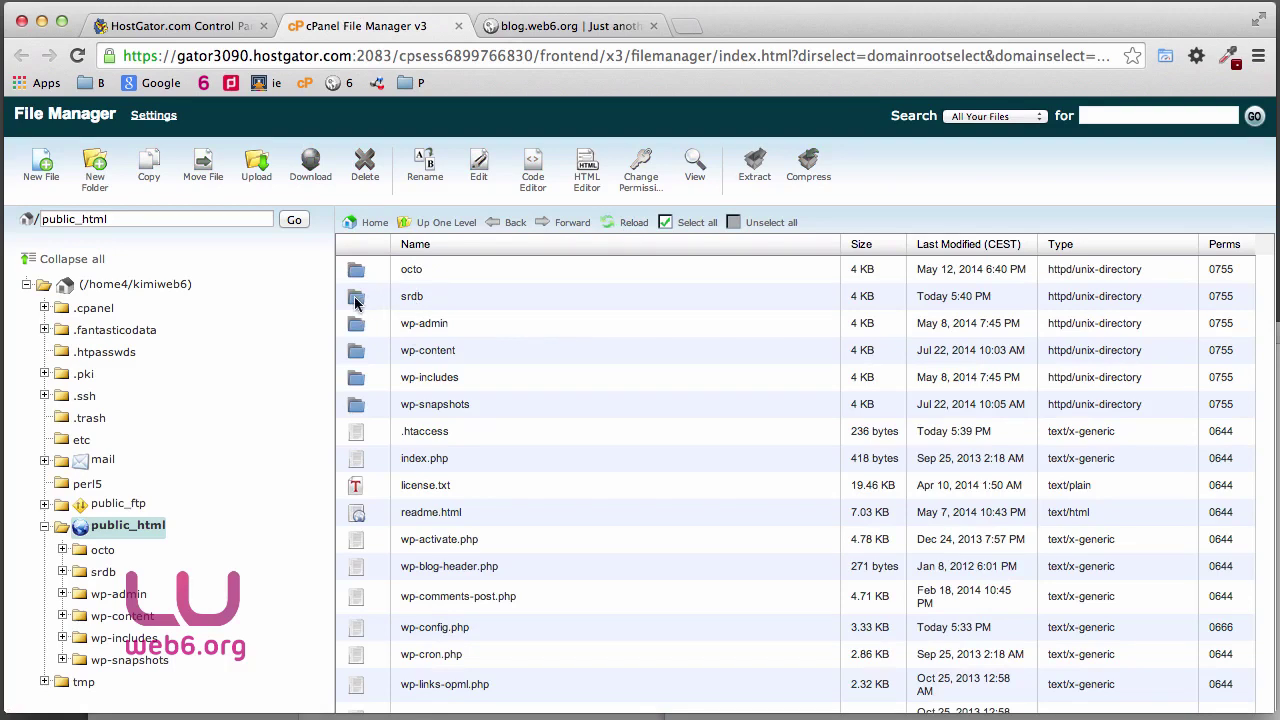
left_click(356, 300)
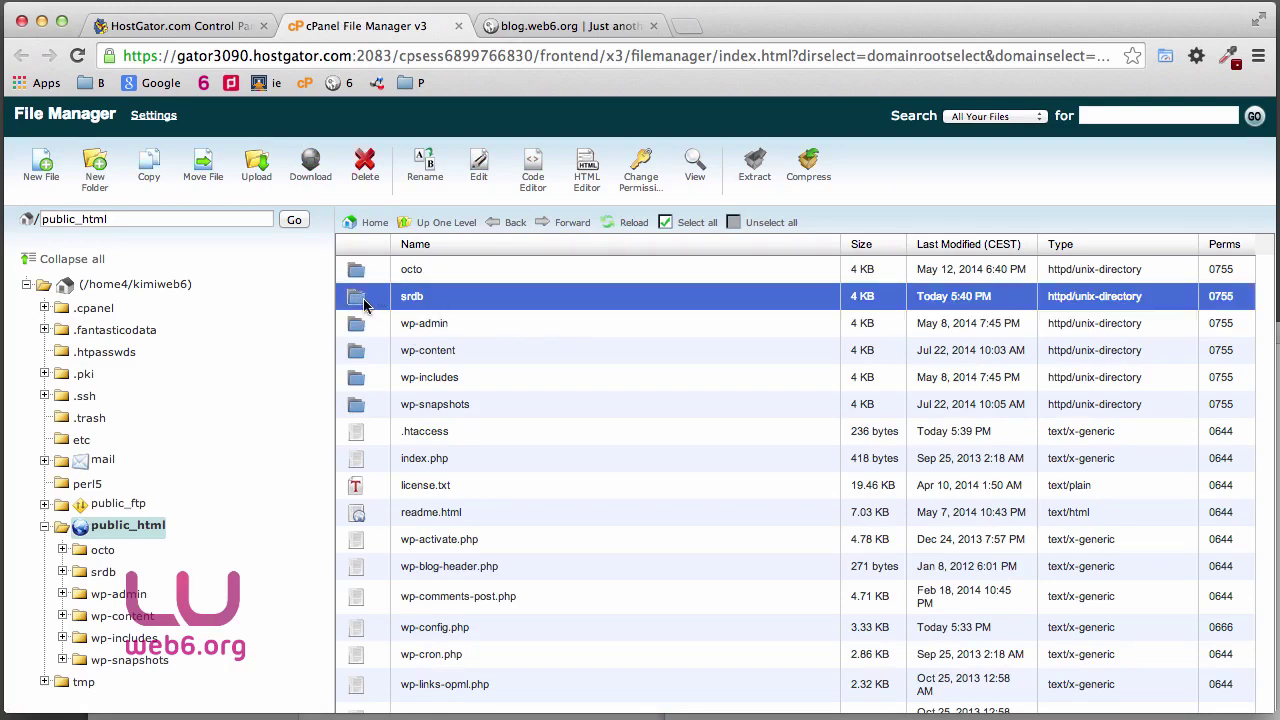
left_click(365, 168)
left_click(800, 466)
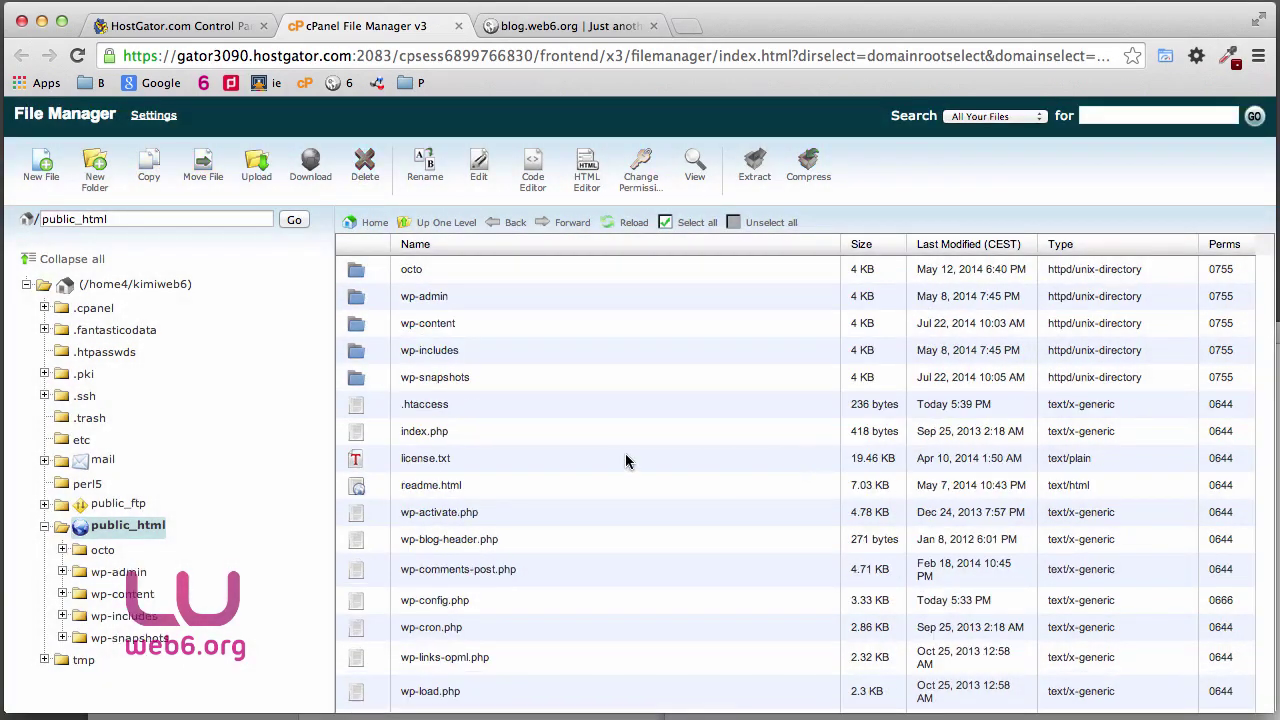